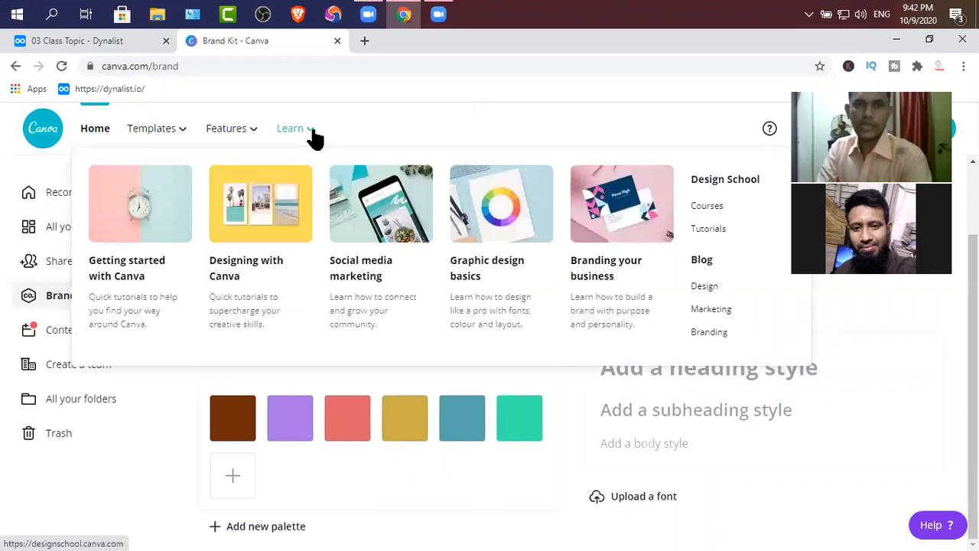
# - Open the Design School page, follow its Logos link, and go on to the logo template gallery
pyautogui.click(311, 134)
pyautogui.scroll(-5, 280, 296)
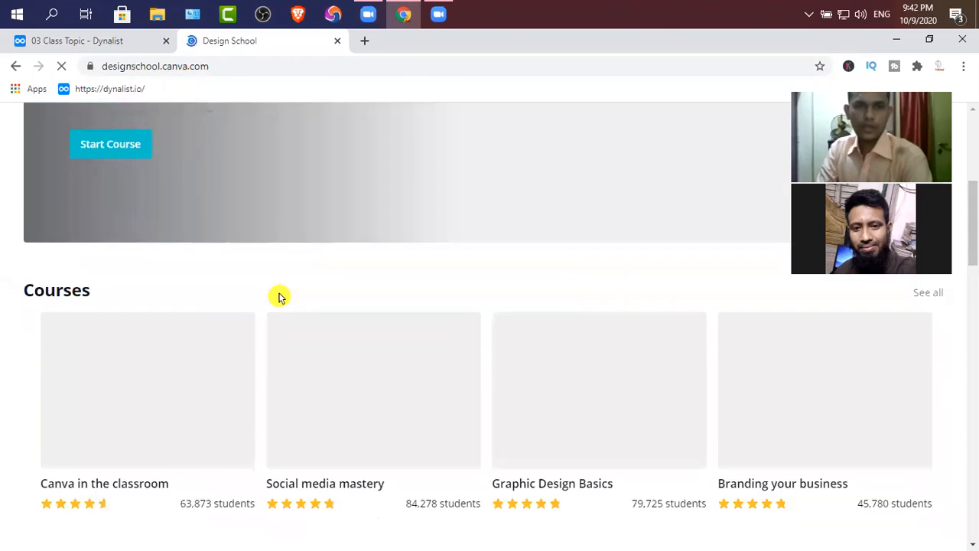
pyautogui.scroll(-10, 280, 296)
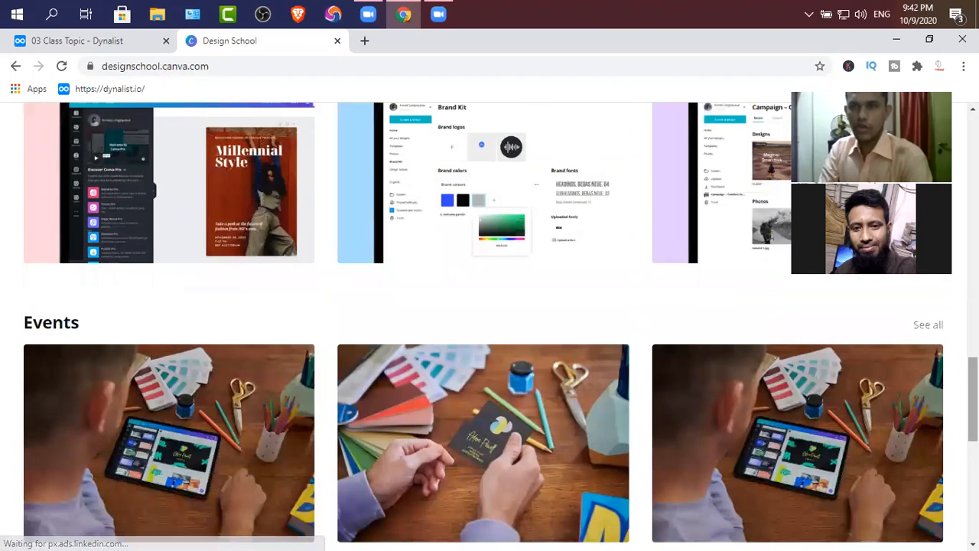
pyautogui.scroll(-10, 102, 339)
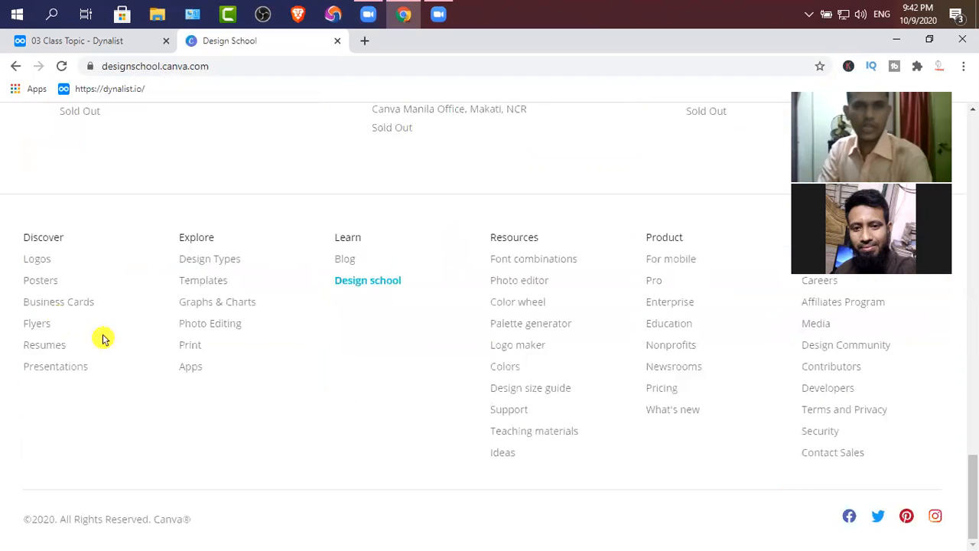
pyautogui.click(39, 260)
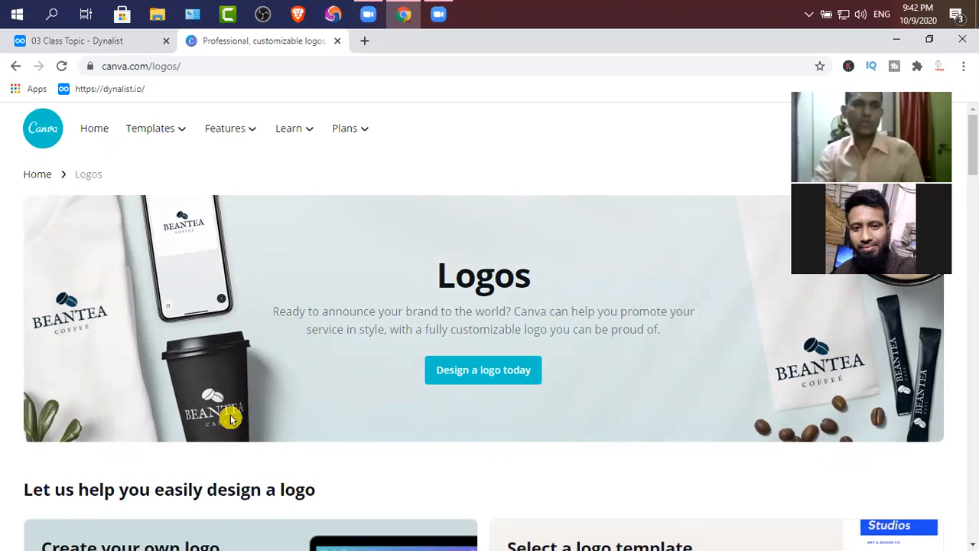
pyautogui.scroll(-5, 363, 409)
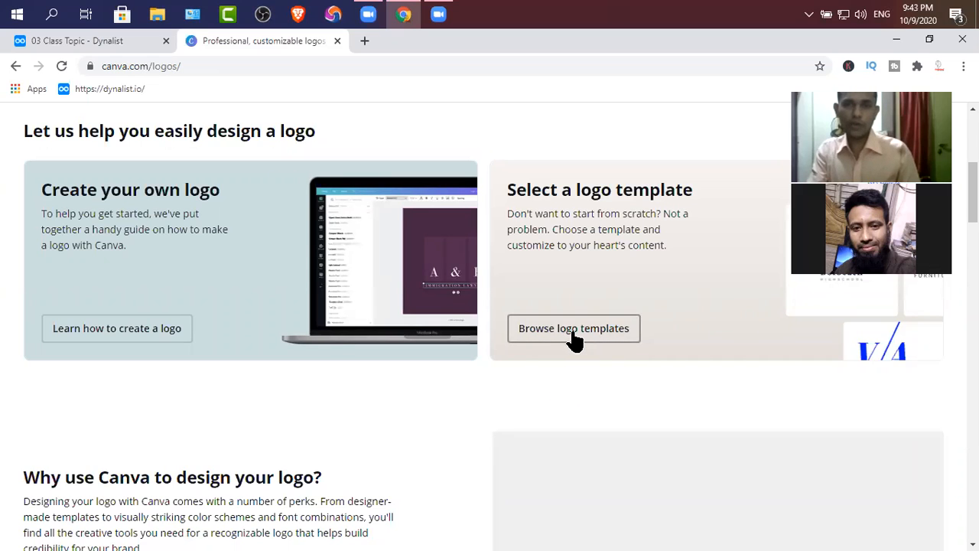
pyautogui.click(573, 335)
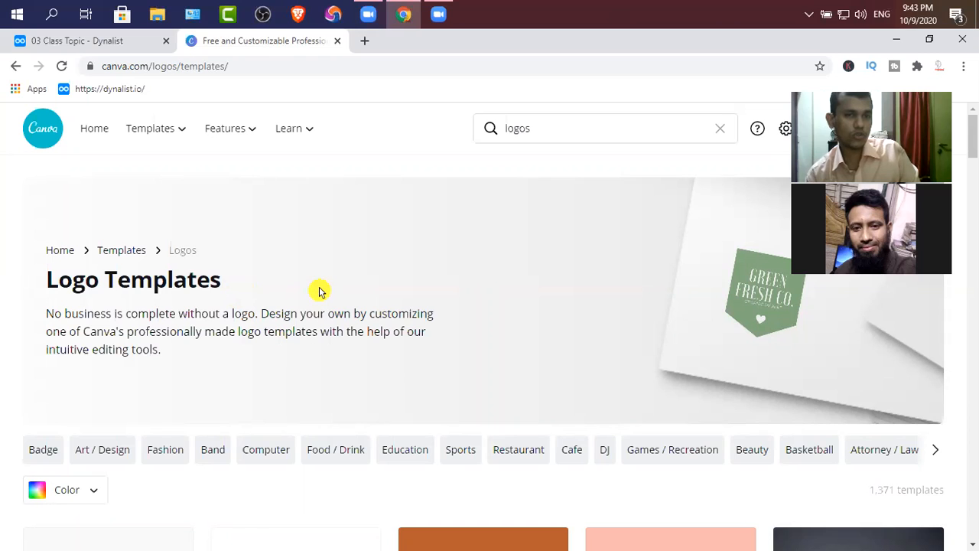
# - Open the green "Gran's Way" tea and cakes template and the purple "Millsworth" tours and travels template in new browser tabs
pyautogui.scroll(-4, 280, 338)
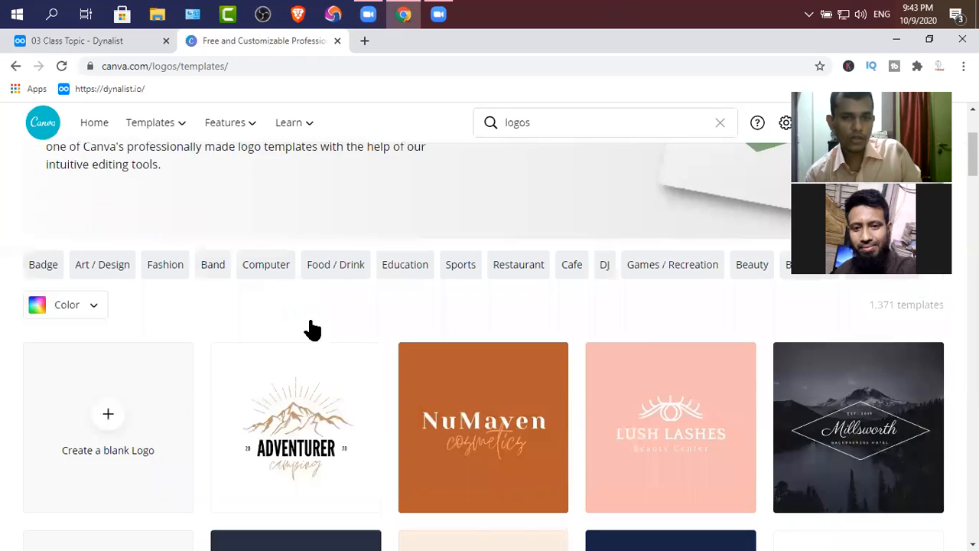
pyautogui.scroll(1, 408, 308)
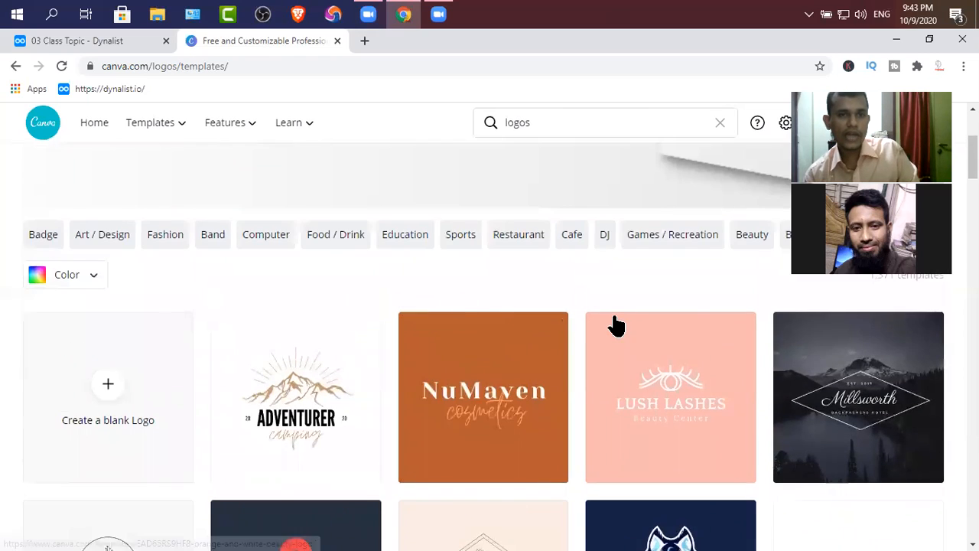
pyautogui.scroll(-2, 596, 346)
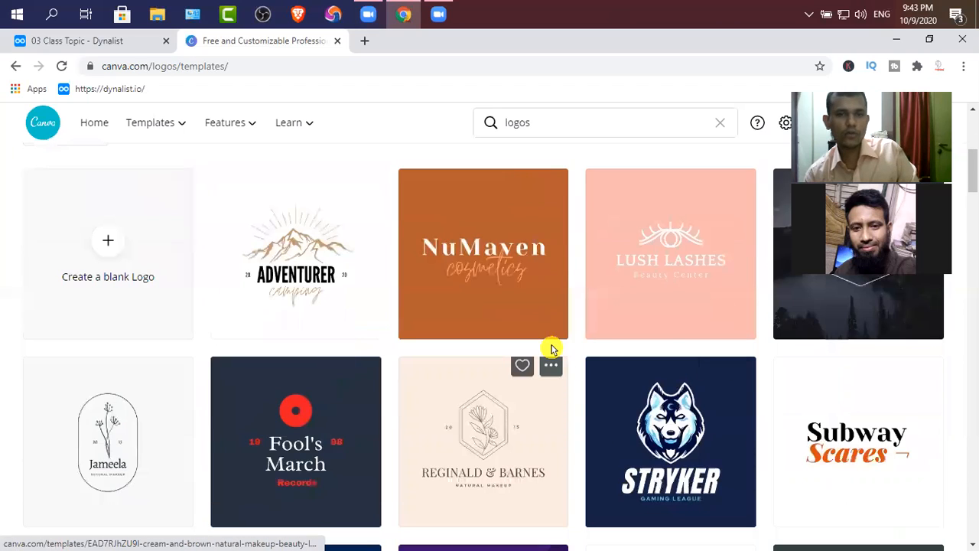
pyautogui.scroll(-4, 556, 449)
pyautogui.scroll(-4, 532, 413)
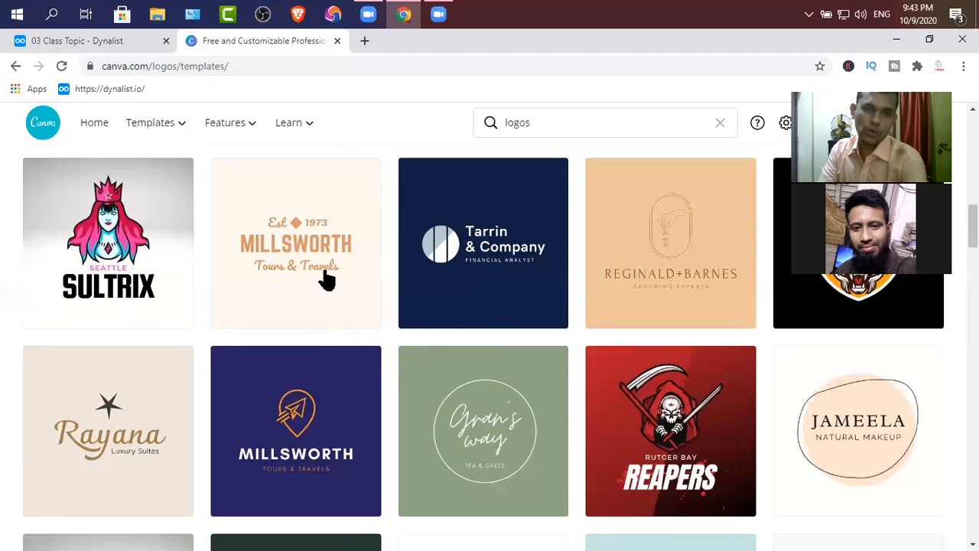
pyautogui.rightClick(297, 266)
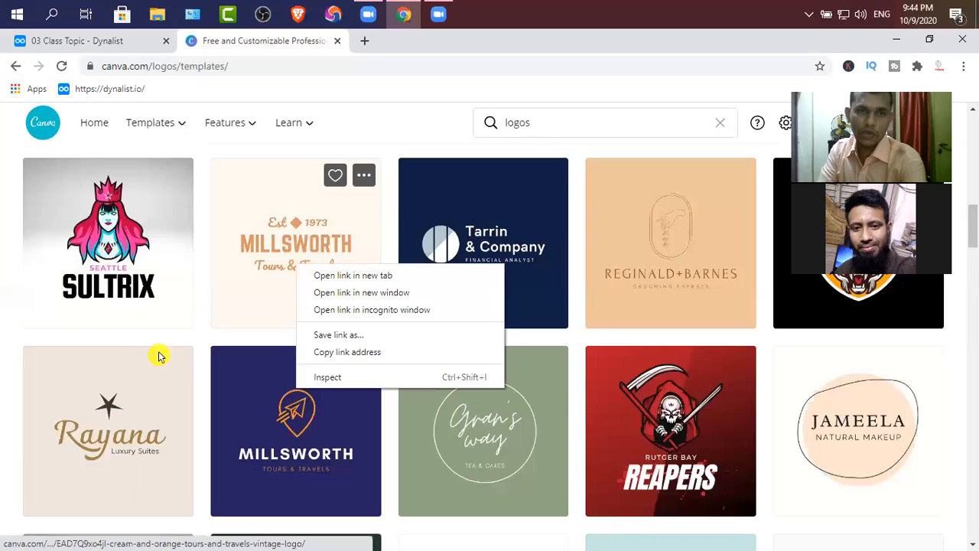
pyautogui.click(485, 445)
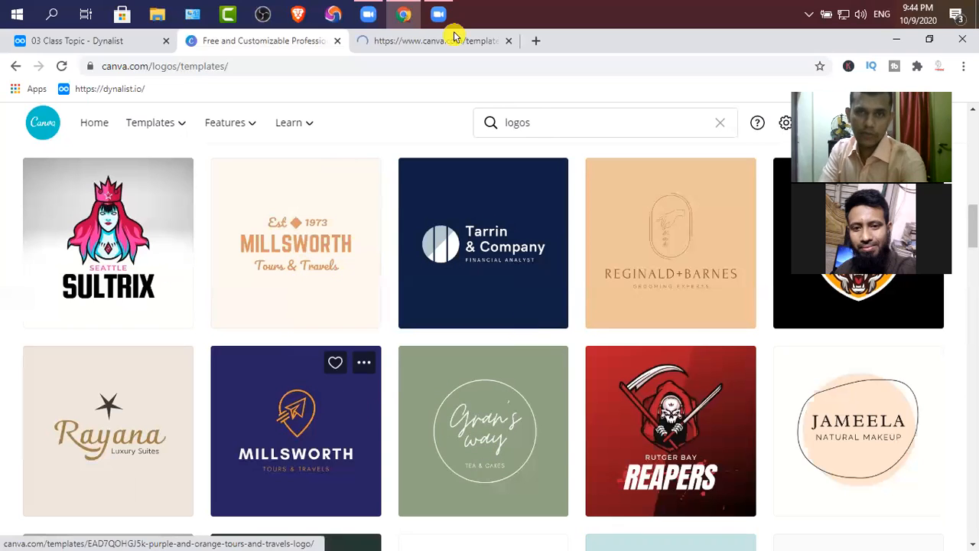
pyautogui.rightClick(267, 380)
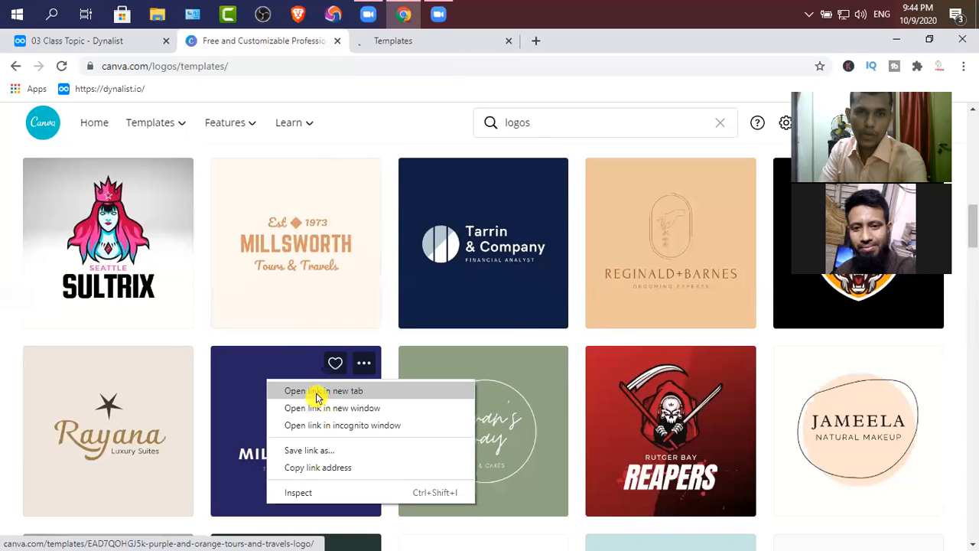
pyautogui.click(321, 391)
# - Find the blue "The Woof" dog walking service logo further down the gallery and open it in a new browser tab
pyautogui.scroll(-3, 323, 389)
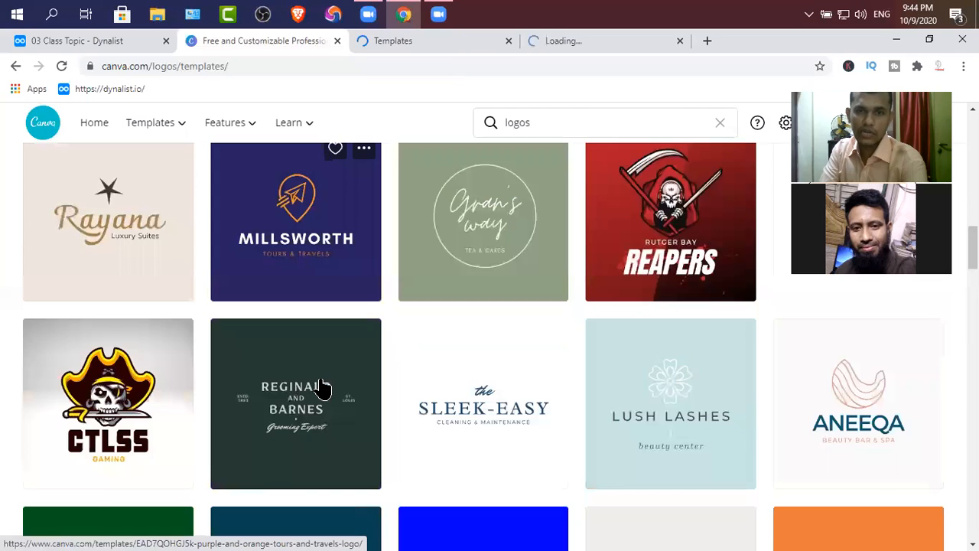
pyautogui.scroll(-2, 306, 386)
pyautogui.scroll(-2, 436, 344)
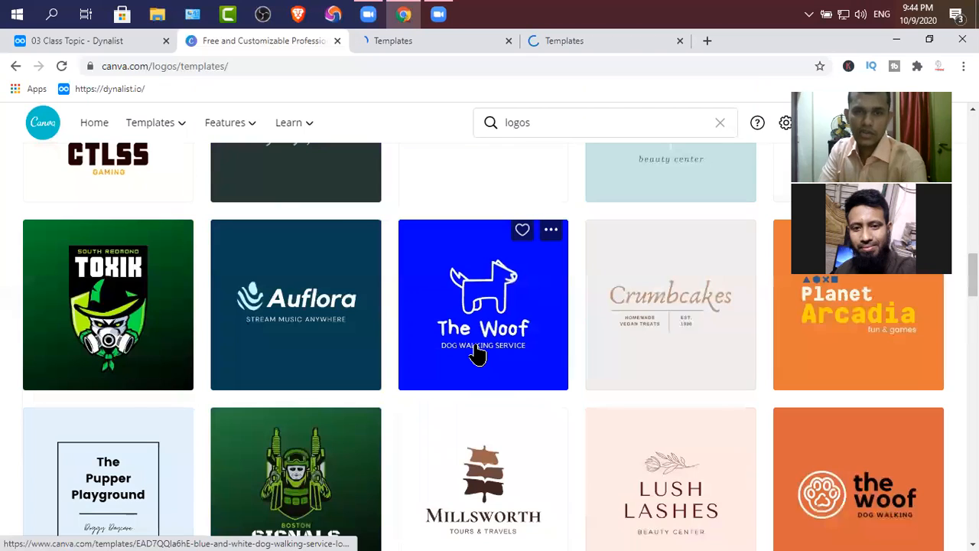
pyautogui.scroll(-2, 295, 356)
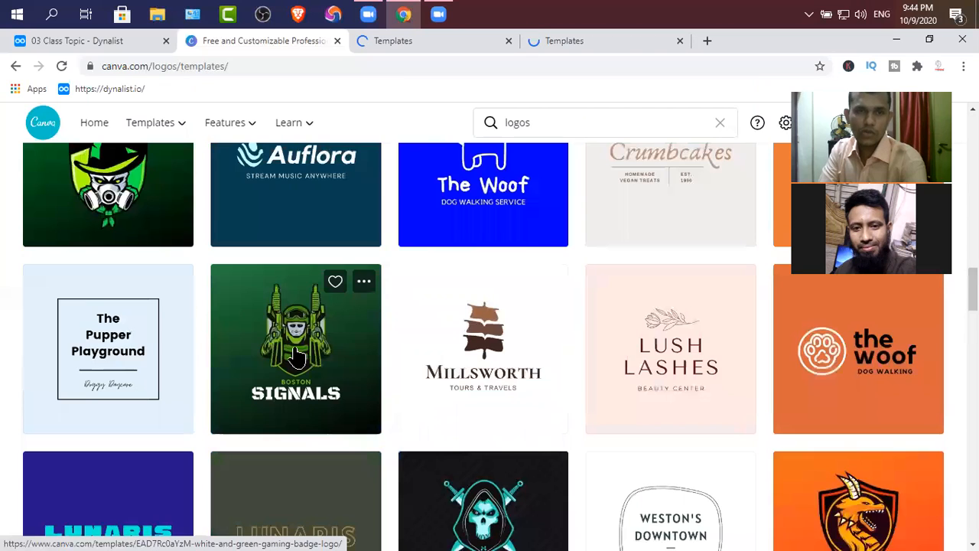
pyautogui.scroll(2, 463, 344)
pyautogui.rightClick(502, 332)
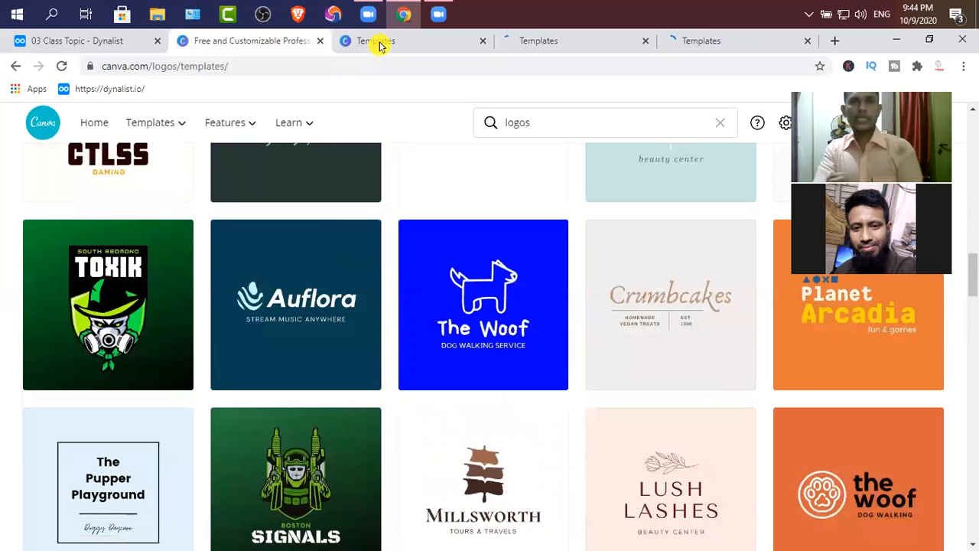
# - Create editable designs from the three opened templates: tea and cakes, tours and travels, and dog walking service, closing the leftover template page
pyautogui.hotkey('ctrl', 'Tab')
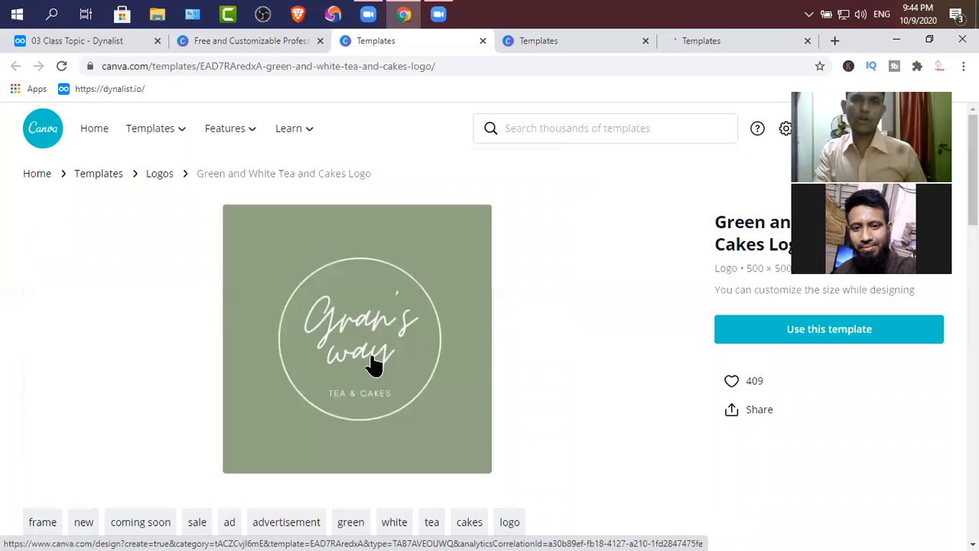
pyautogui.click(445, 251)
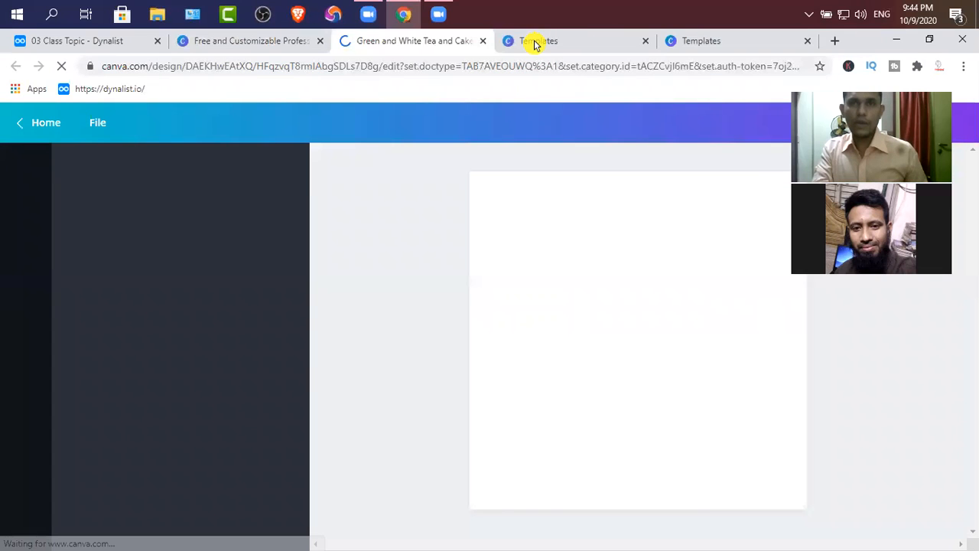
pyautogui.hotkey('ctrl', 'Tab')
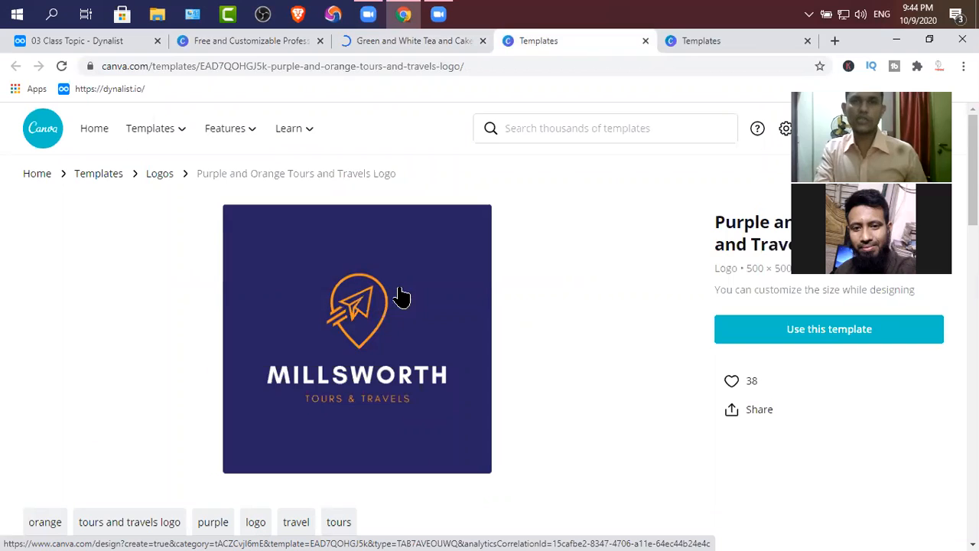
pyautogui.click(409, 314)
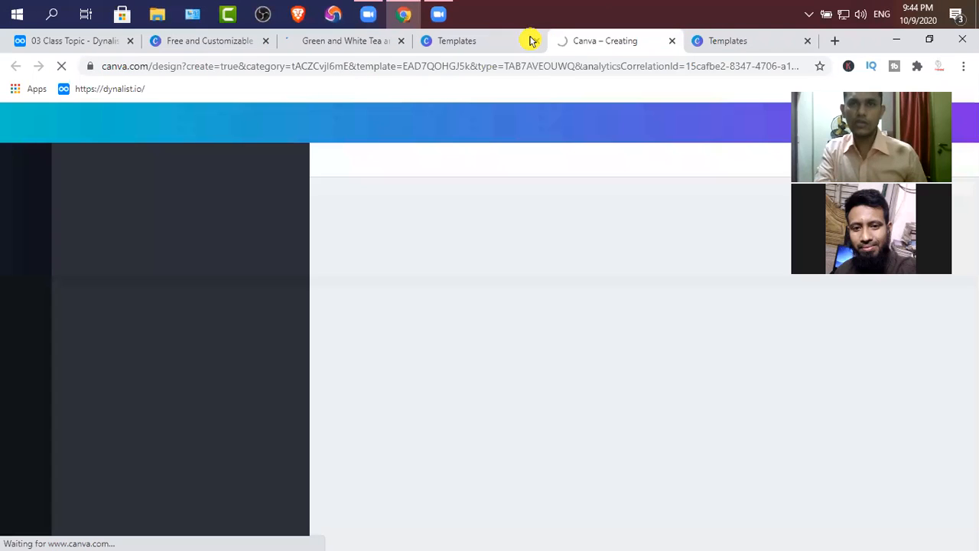
pyautogui.click(536, 40)
pyautogui.click(577, 45)
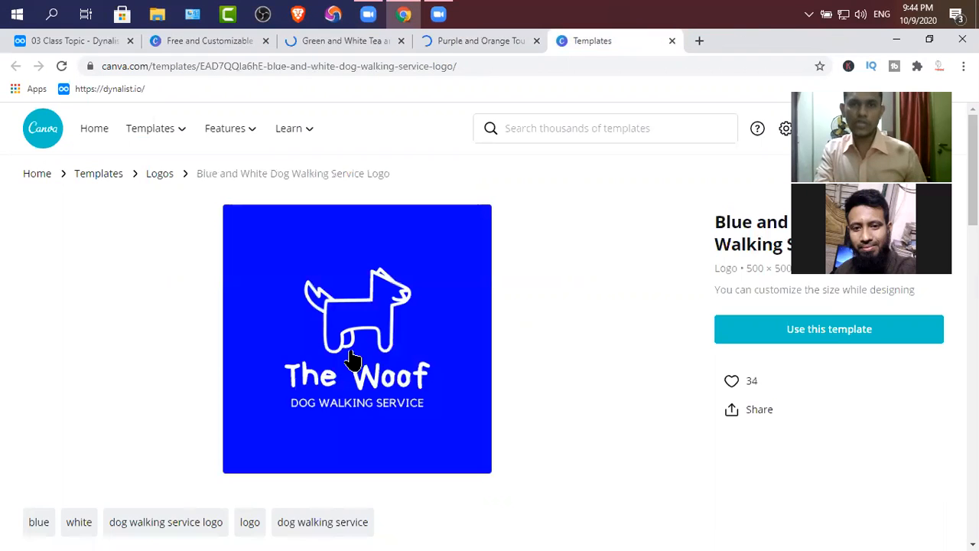
pyautogui.click(361, 321)
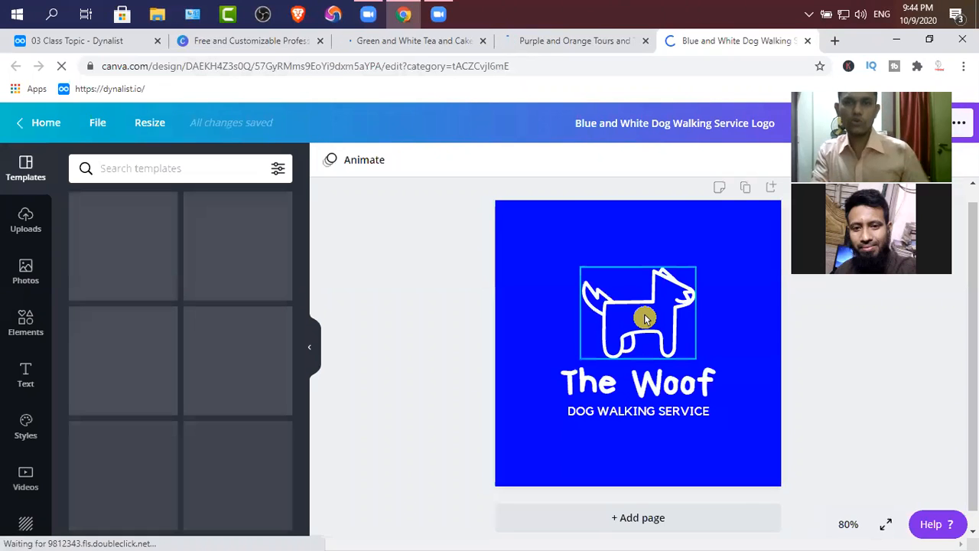
# - Copy the dog graphic from the dog walking logo and paste it into the Purple and Orange Tours and Travels Logo design
pyautogui.click(644, 319)
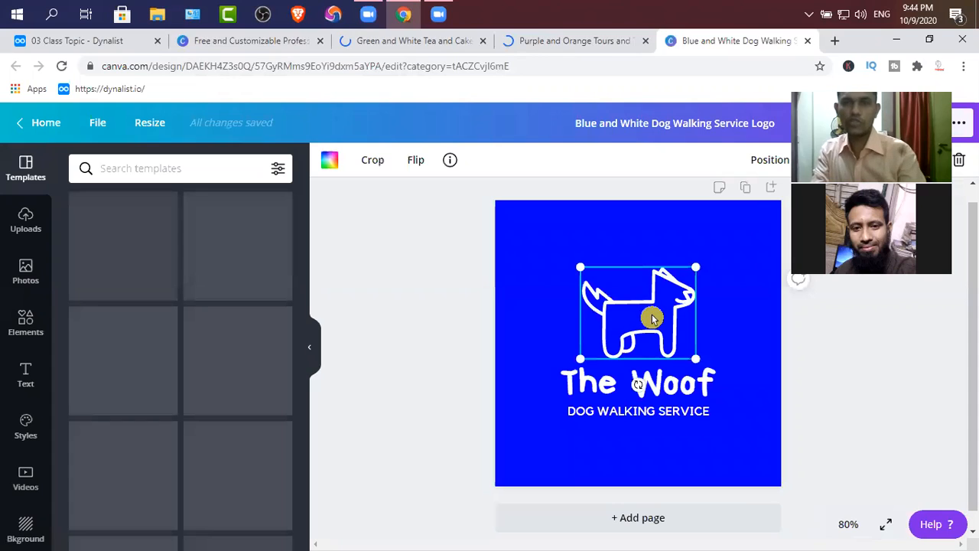
pyautogui.click(727, 323)
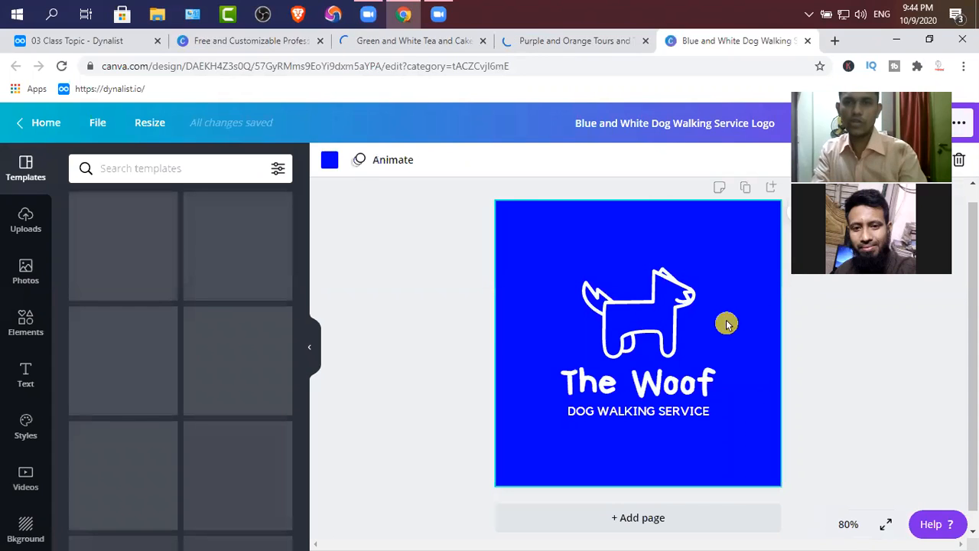
pyautogui.click(667, 311)
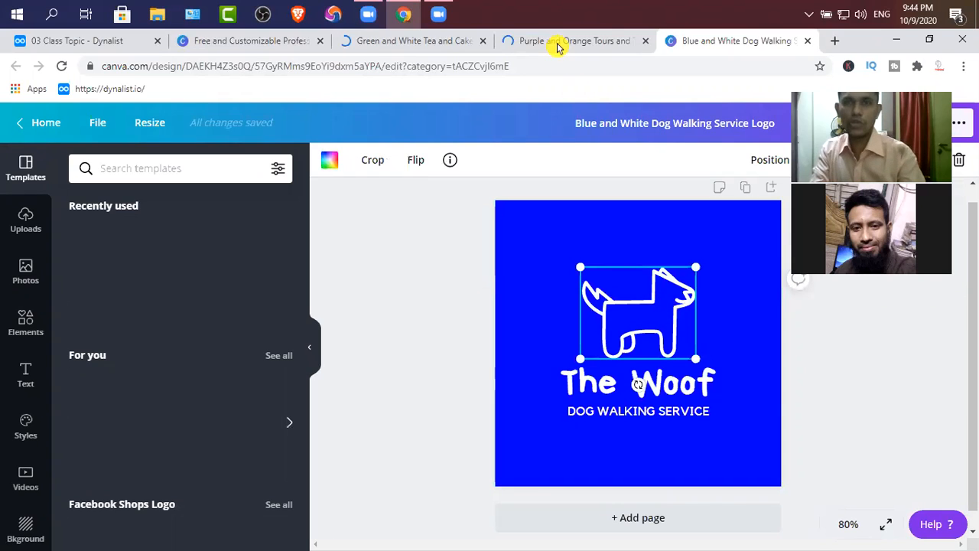
pyautogui.hotkey('ctrl', 'shift', 'Tab')
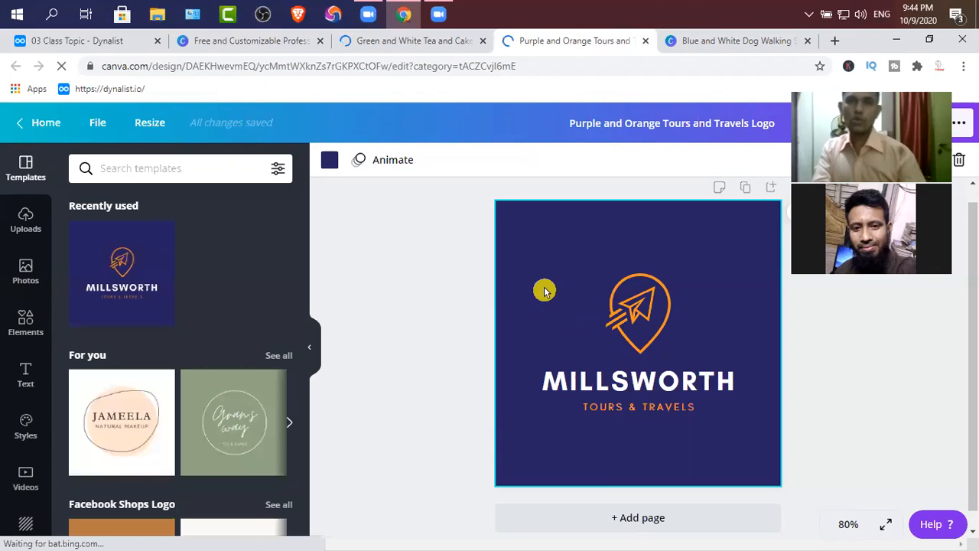
pyautogui.hotkey('ctrl', 'v')
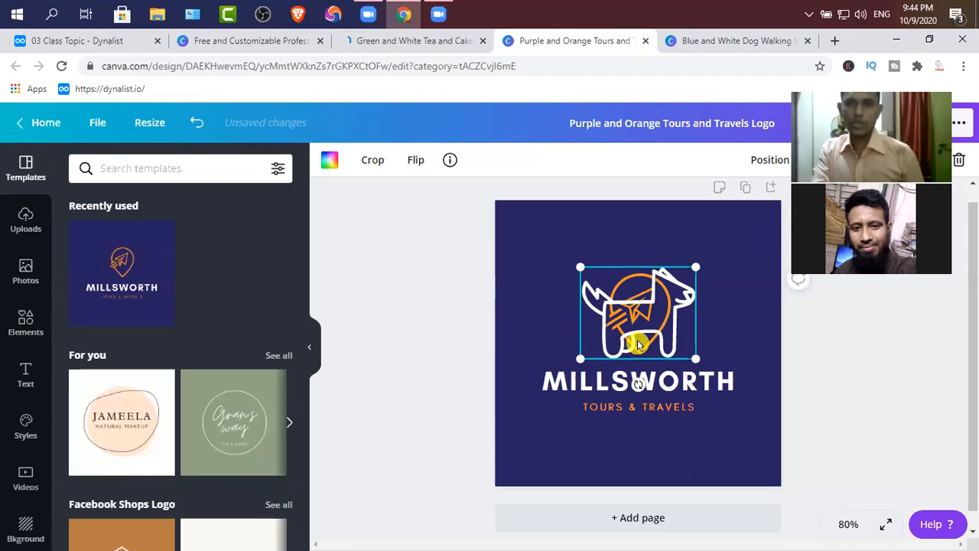
# - Move the pasted dog graphic to the upper-left corner of the purple logo and shrink it to about 158 × 125
pyautogui.moveTo(641, 333); pyautogui.dragTo(587, 278)
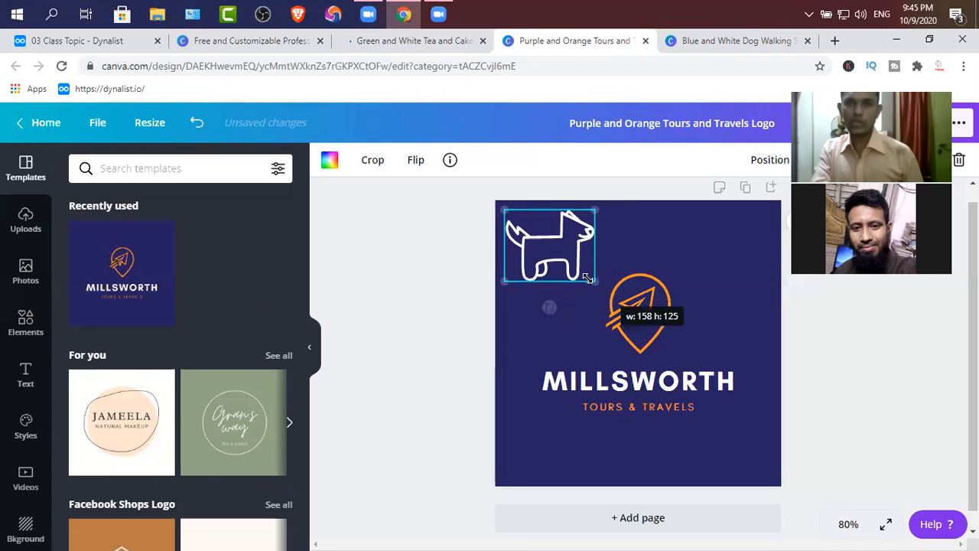
pyautogui.moveTo(706, 357); pyautogui.dragTo(727, 370)
pyautogui.moveTo(641, 319); pyautogui.dragTo(596, 281)
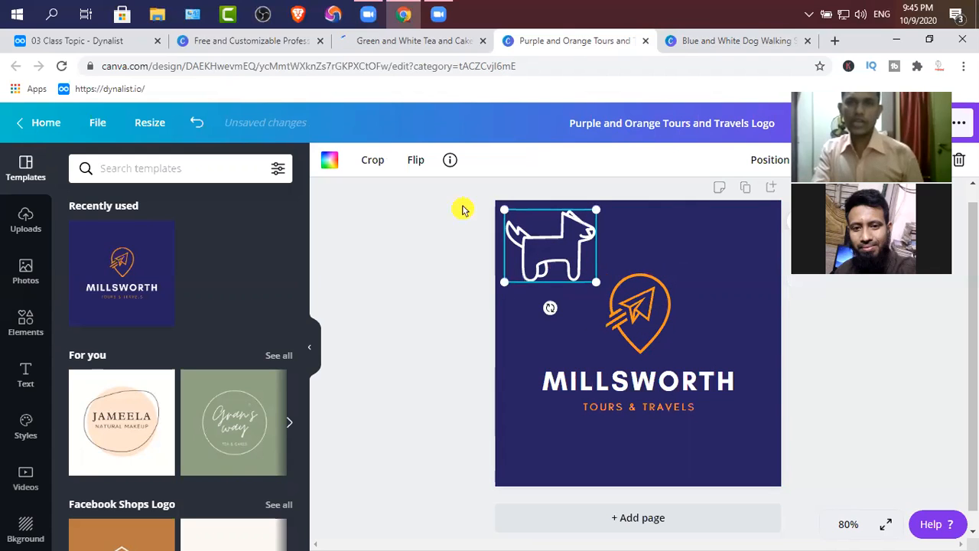
# - Change the dog graphic's colour to black
pyautogui.click(329, 162)
pyautogui.click(83, 443)
pyautogui.click(639, 332)
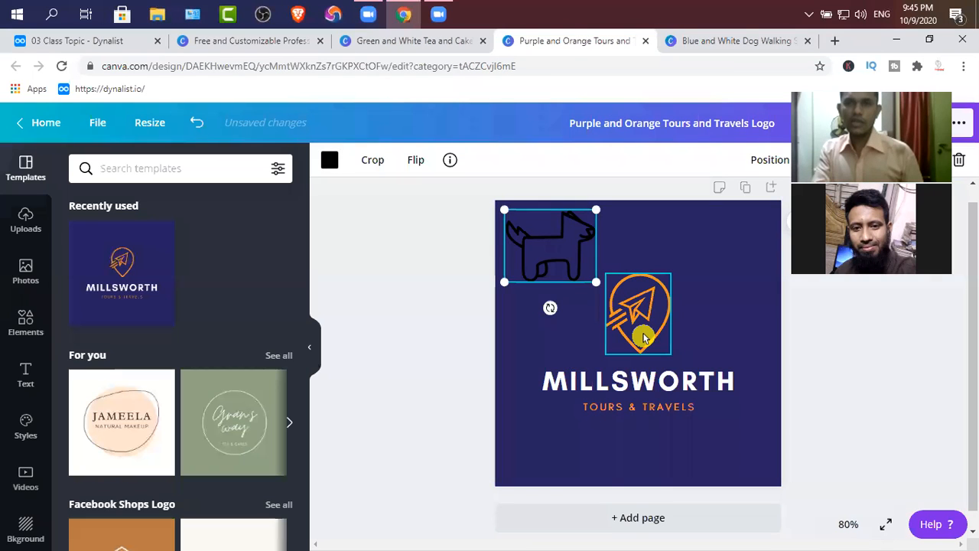
# - Place the dog above the word MILLSWORTH and shift the orange pin icon right so it sits beside the dog
pyautogui.moveTo(582, 270); pyautogui.dragTo(618, 280)
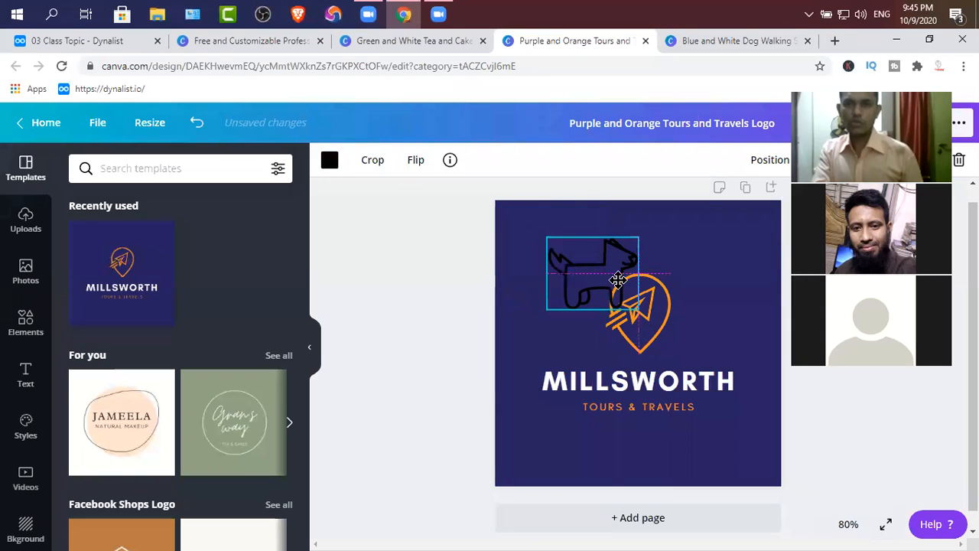
pyautogui.click(658, 319)
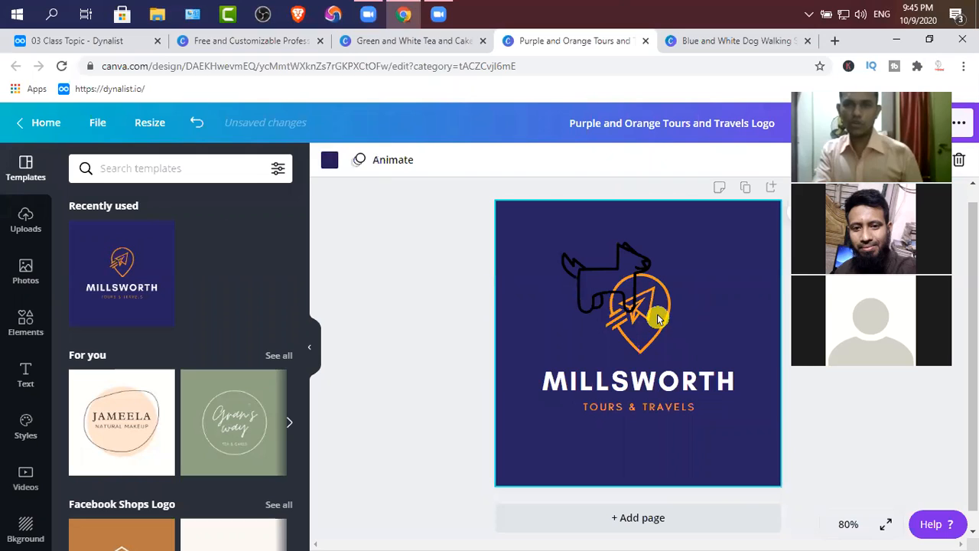
pyautogui.click(658, 319)
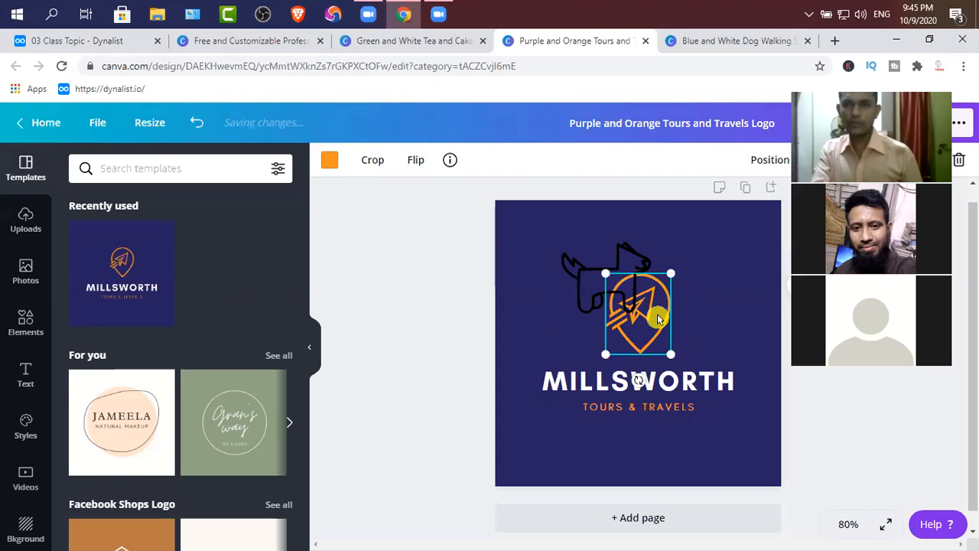
pyautogui.moveTo(657, 319); pyautogui.dragTo(688, 321)
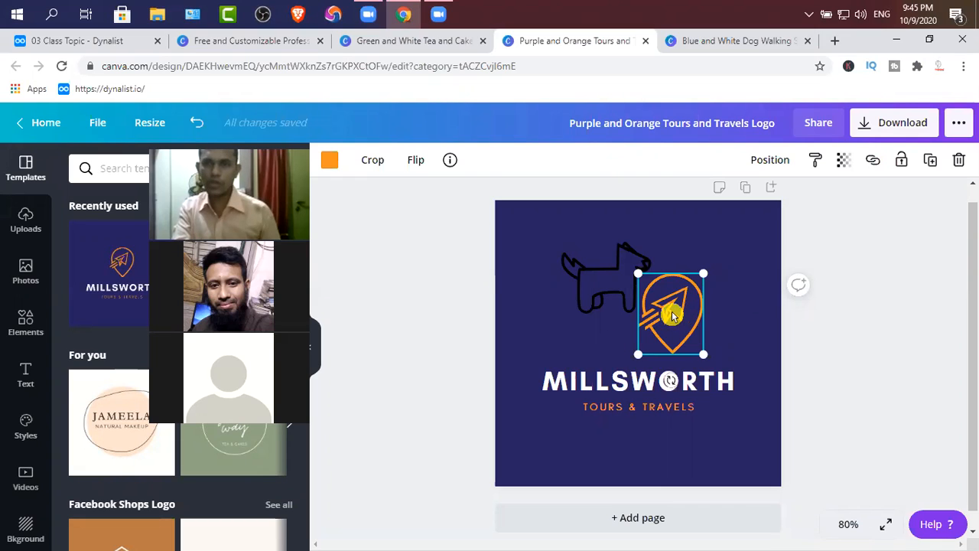
# - Shift the orange pin icon slightly so it sits at the dog's front legs and recolour it red
pyautogui.moveTo(662, 325); pyautogui.dragTo(674, 322)
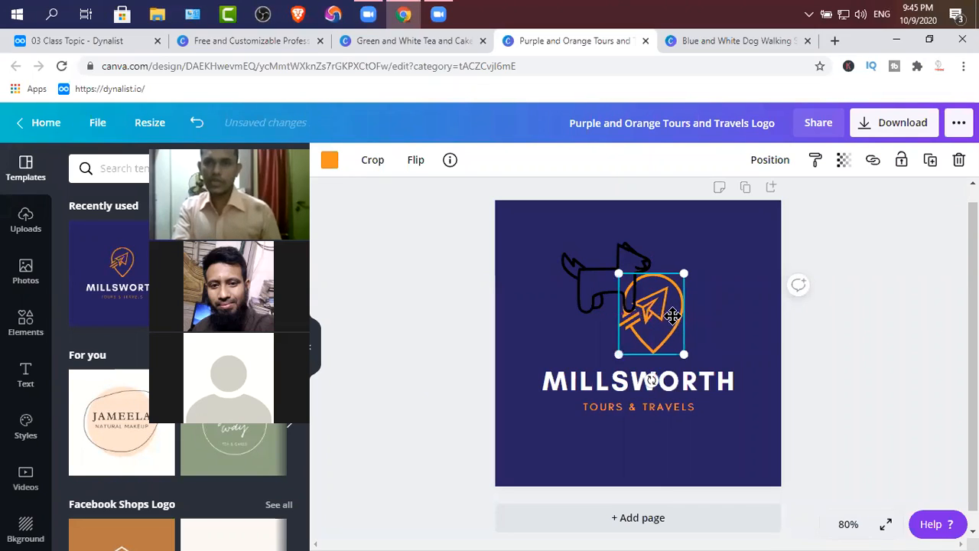
pyautogui.click(330, 161)
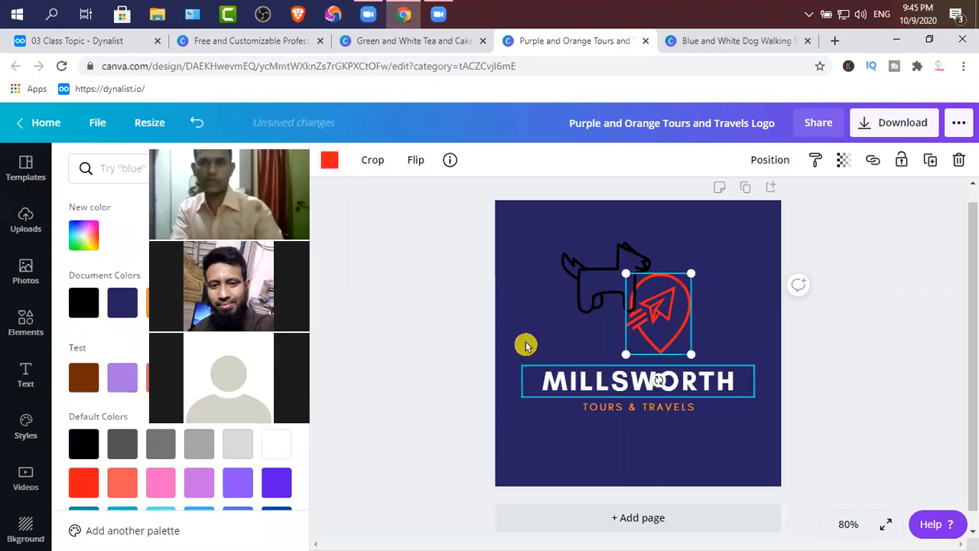
pyautogui.hotkey('ctrl', 'z')
# - Change the logo's dark blue background to the light green default colour
pyautogui.click(511, 332)
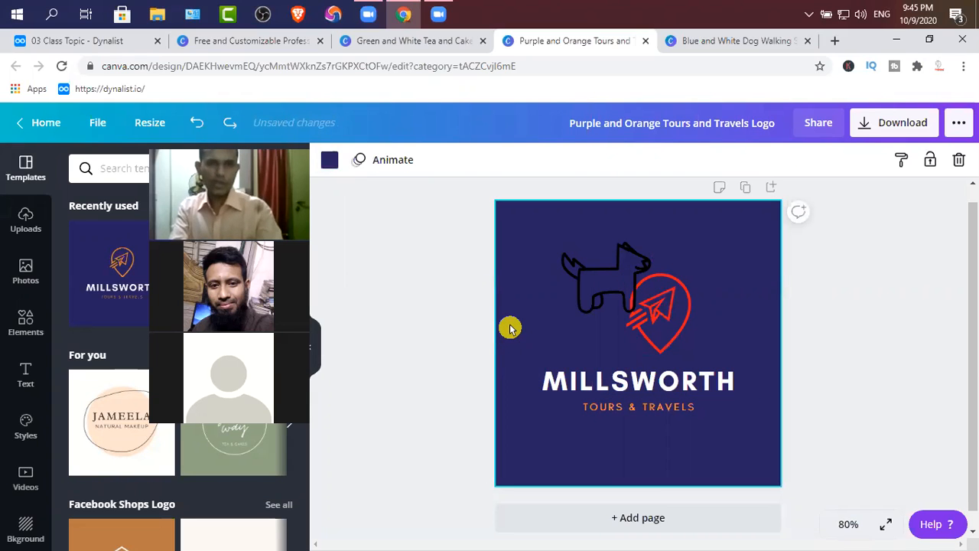
pyautogui.click(330, 160)
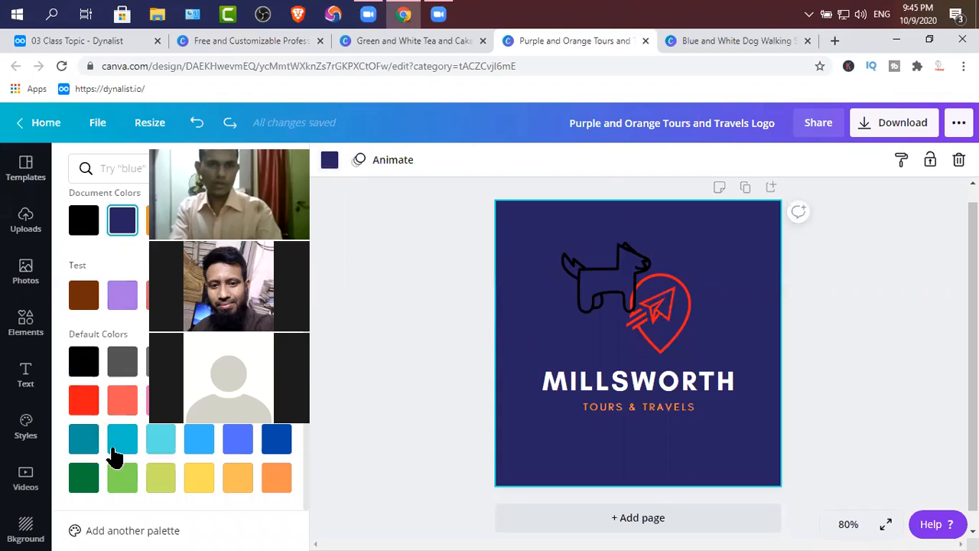
pyautogui.click(130, 475)
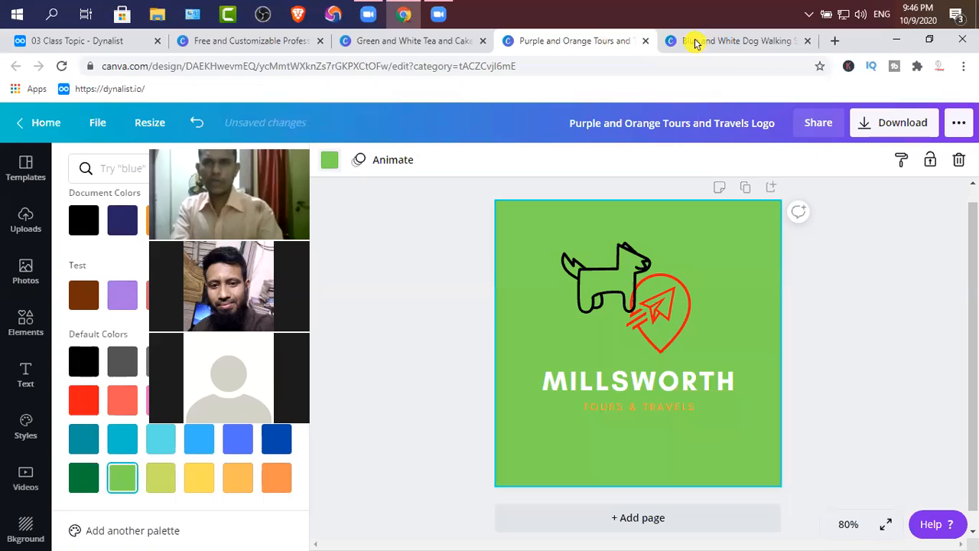
# - Copy the "Gran's way" text from the Green and White Tea and Cakes Logo and paste it in place of the MILLSWORTH text
pyautogui.click(401, 41)
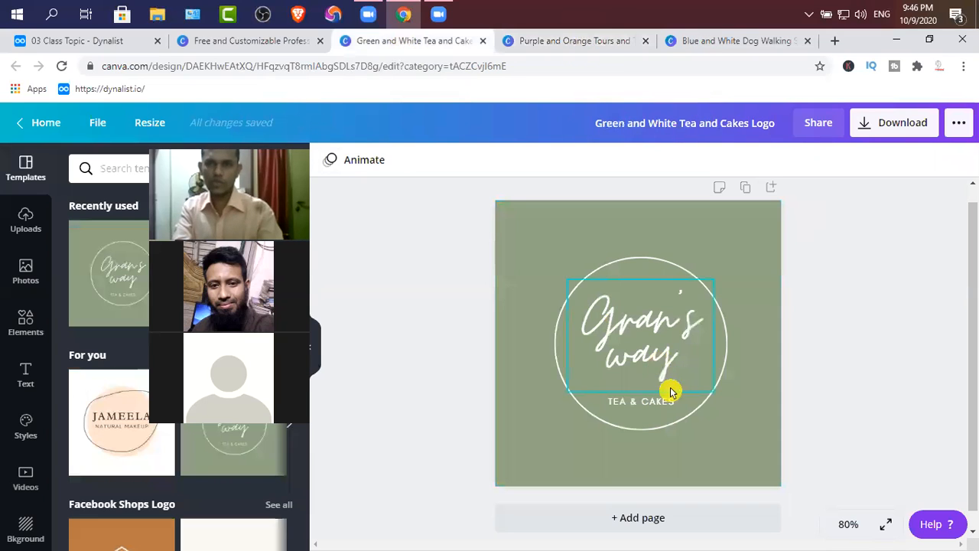
pyautogui.click(685, 340)
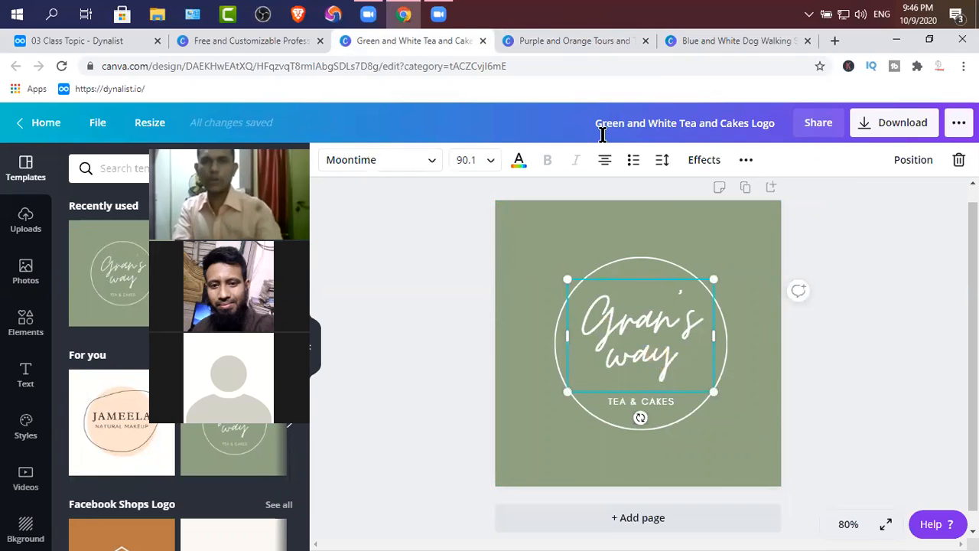
pyautogui.click(586, 41)
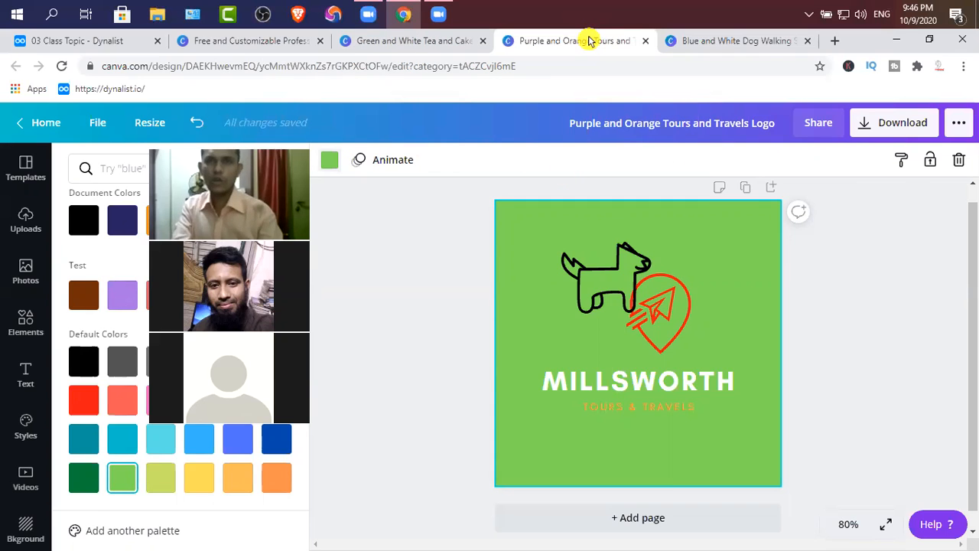
pyautogui.click(611, 388)
pyautogui.press('Delete')
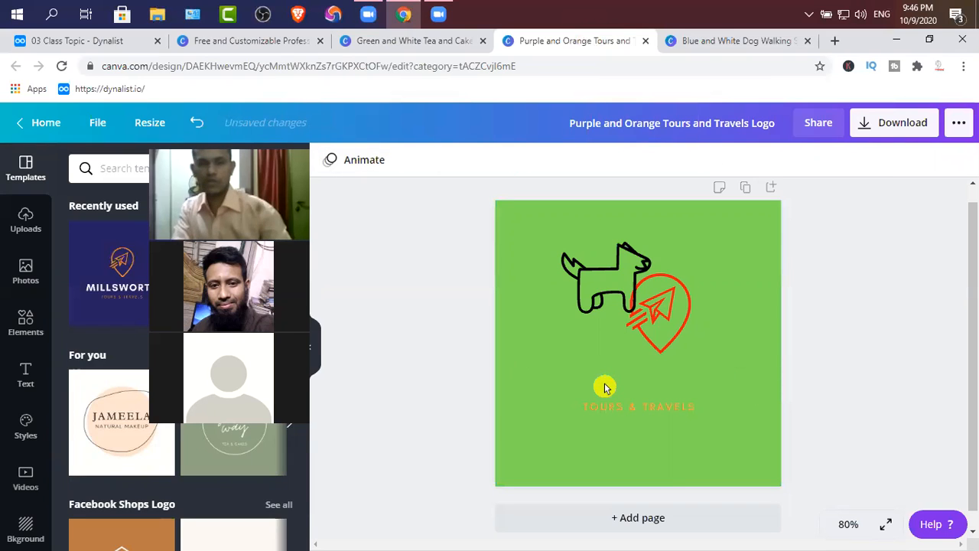
pyautogui.hotkey('ctrl', 'v')
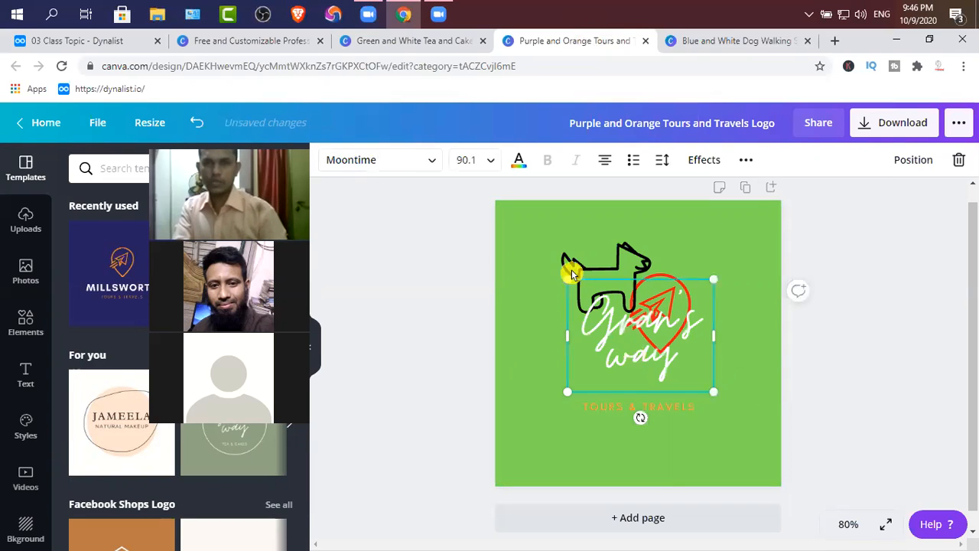
# - Scale the pasted "Gran's way" text to about size 88.3 and place it just below the dog, overlapping the pin
pyautogui.moveTo(565, 277); pyautogui.dragTo(508, 202)
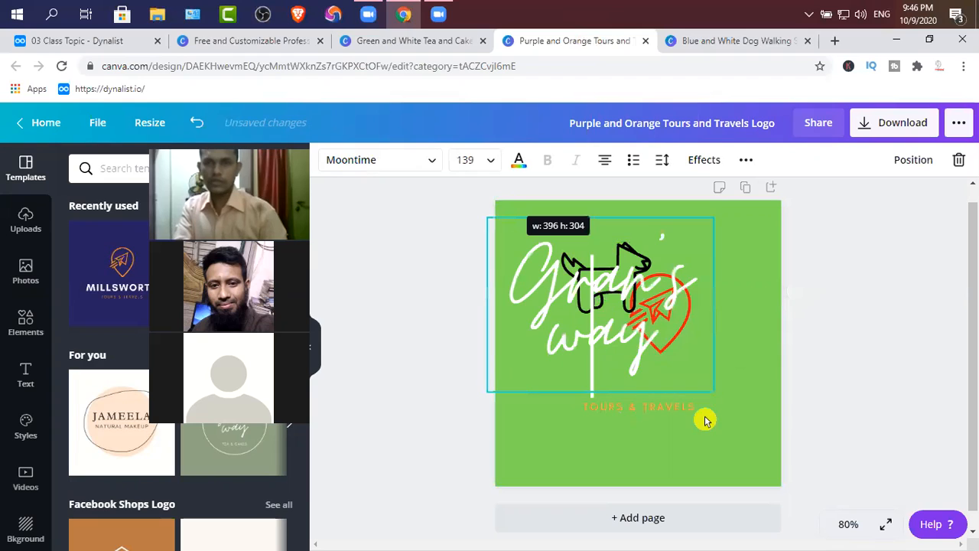
pyautogui.moveTo(713, 393); pyautogui.dragTo(643, 314)
pyautogui.moveTo(550, 294); pyautogui.dragTo(597, 350)
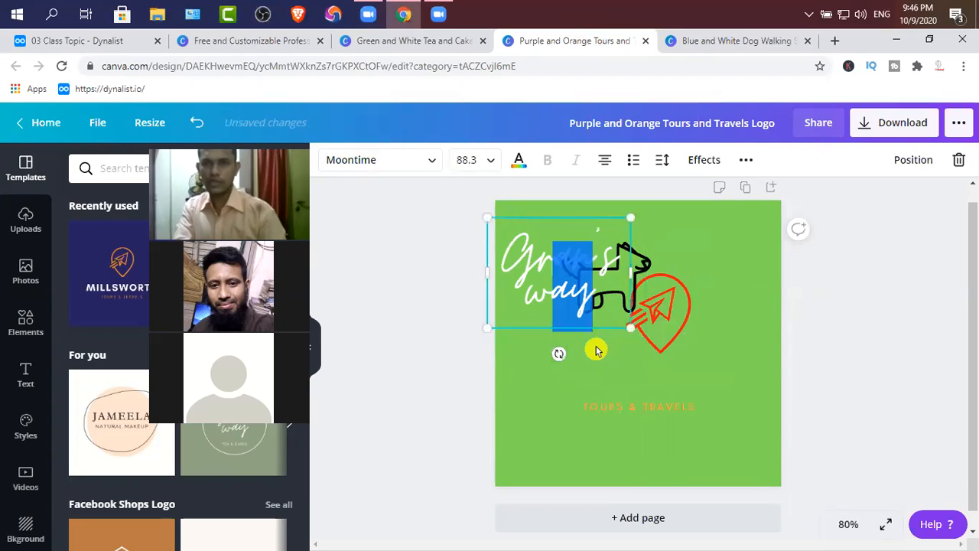
pyautogui.click(602, 342)
pyautogui.moveTo(552, 281); pyautogui.dragTo(578, 346)
pyautogui.moveTo(578, 345); pyautogui.dragTo(630, 356)
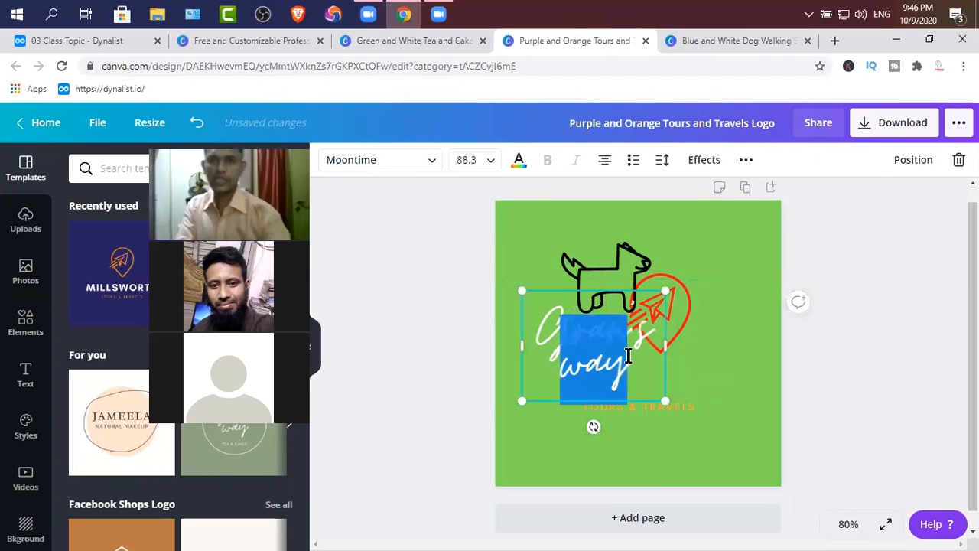
pyautogui.click(642, 364)
pyautogui.hotkey('ctrl', 'a')
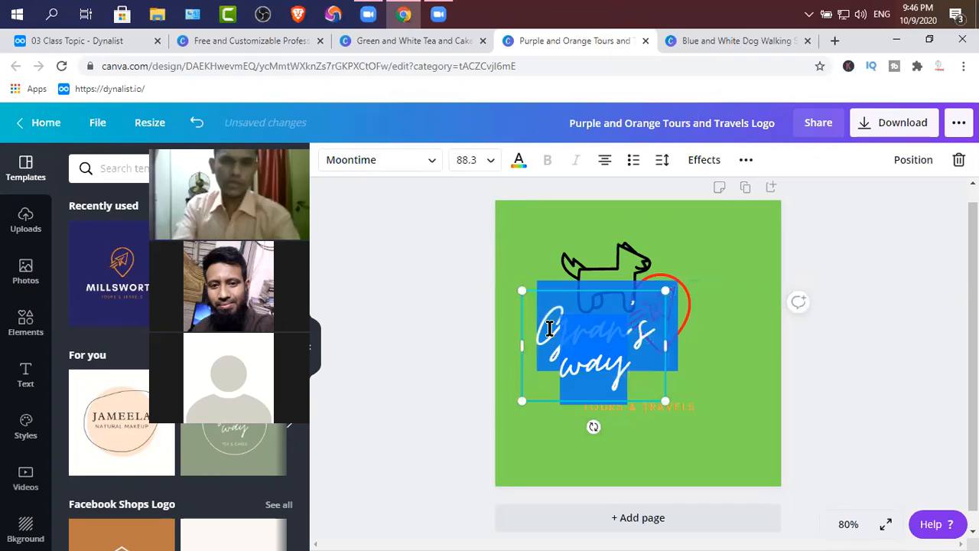
pyautogui.click(695, 369)
pyautogui.click(630, 372)
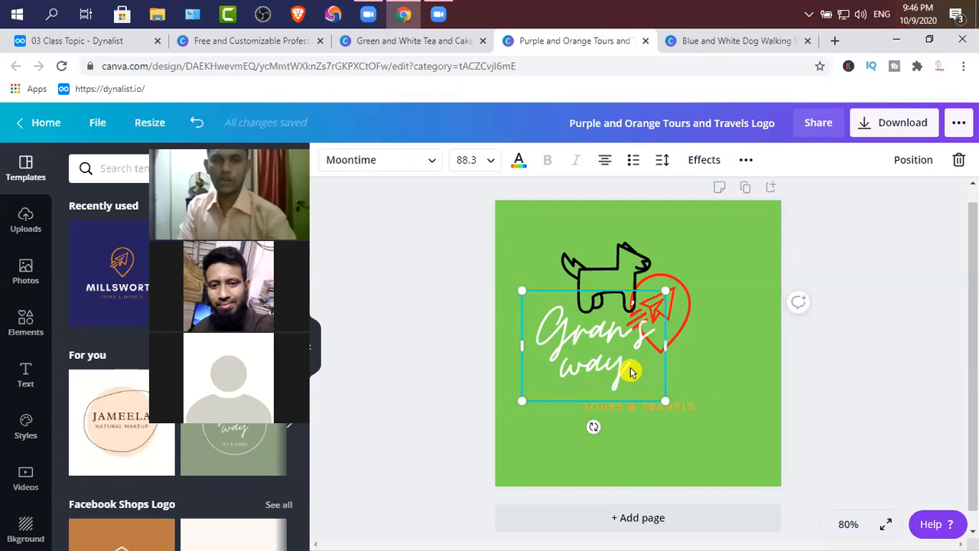
pyautogui.hotkey('ctrl', 'a')
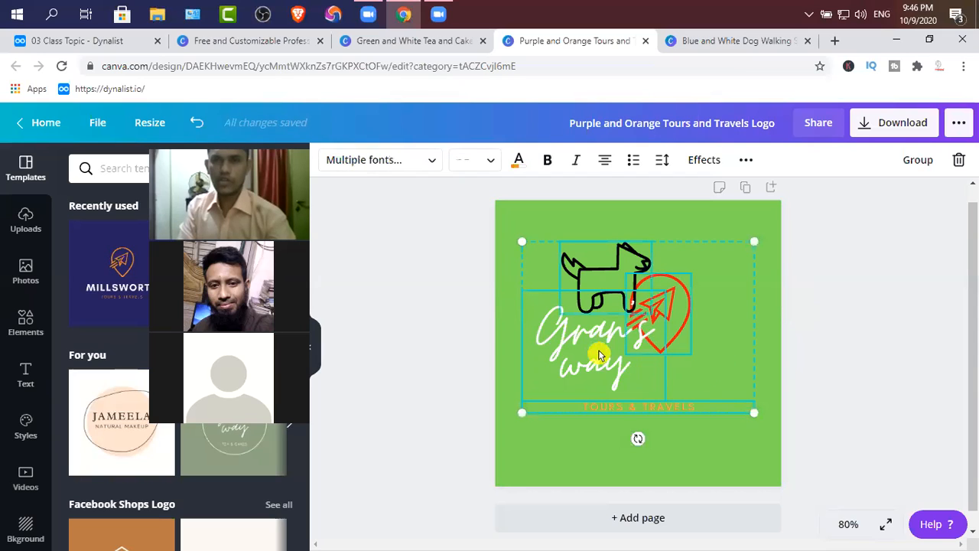
pyautogui.press('Escape')
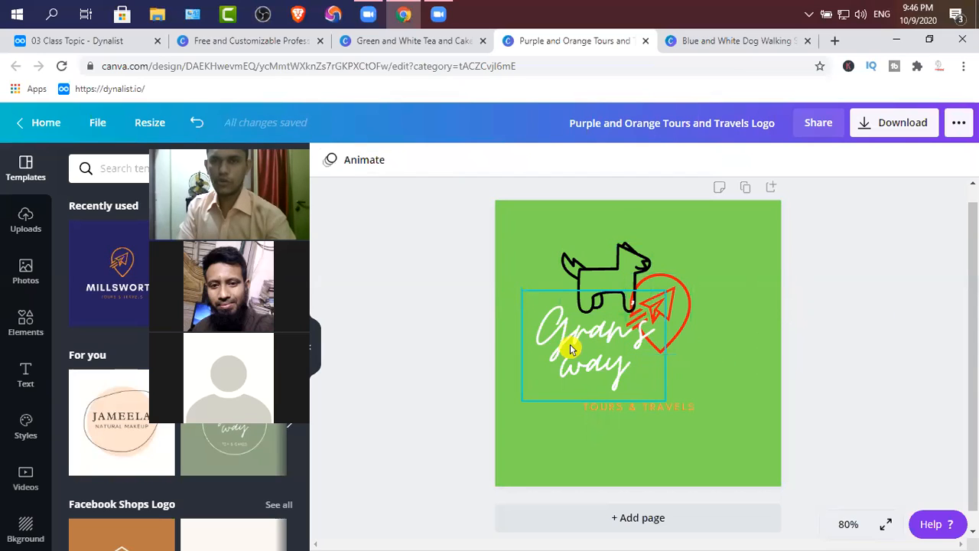
pyautogui.click(587, 347)
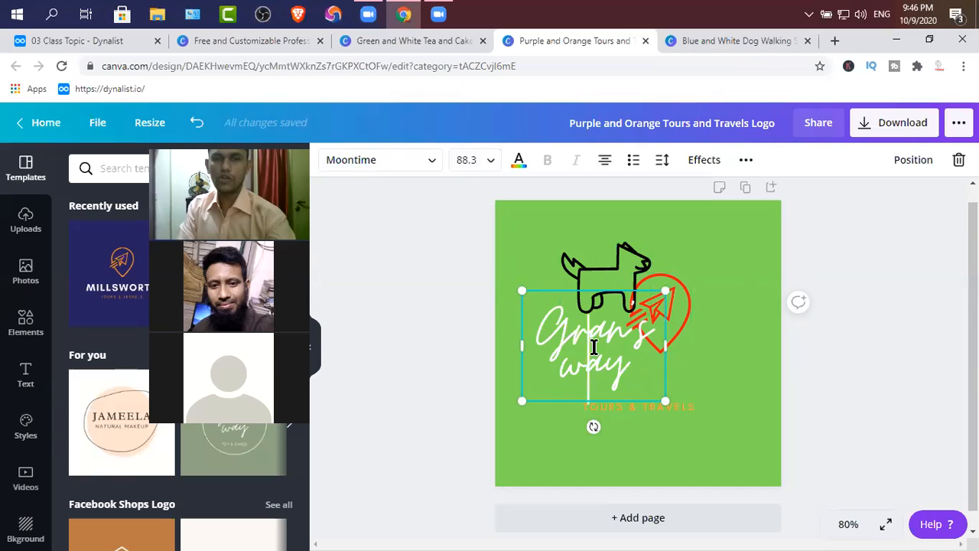
pyautogui.click(614, 349)
pyautogui.click(607, 345)
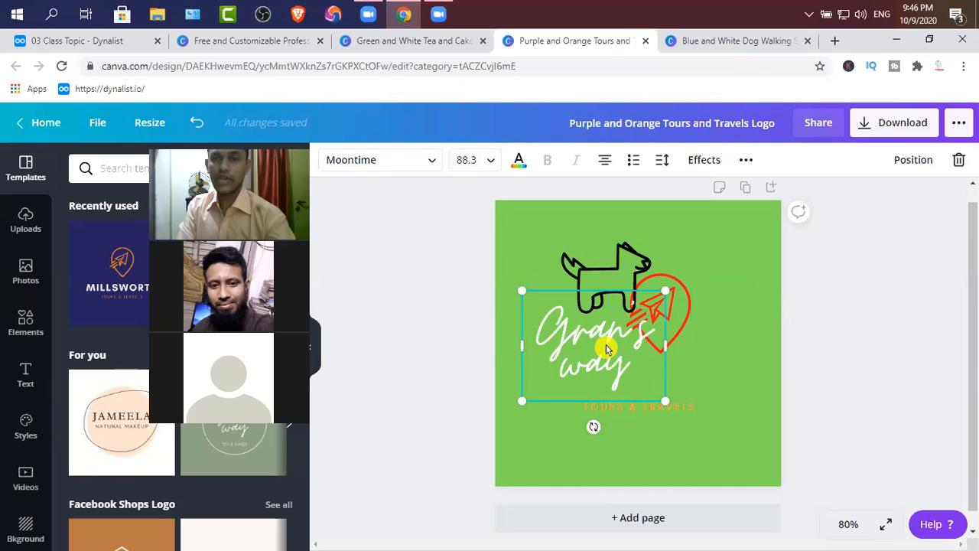
pyautogui.hotkey('ctrl', 'a')
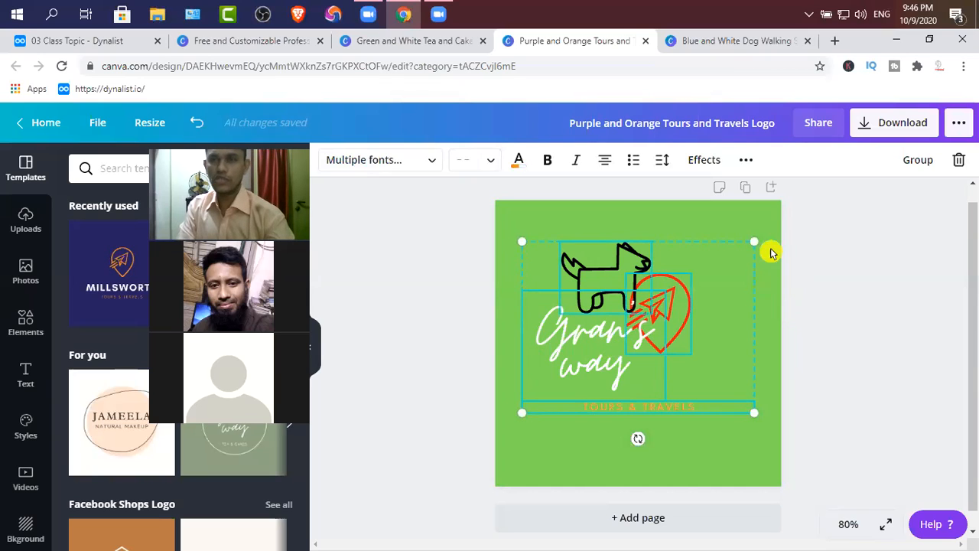
pyautogui.click(712, 235)
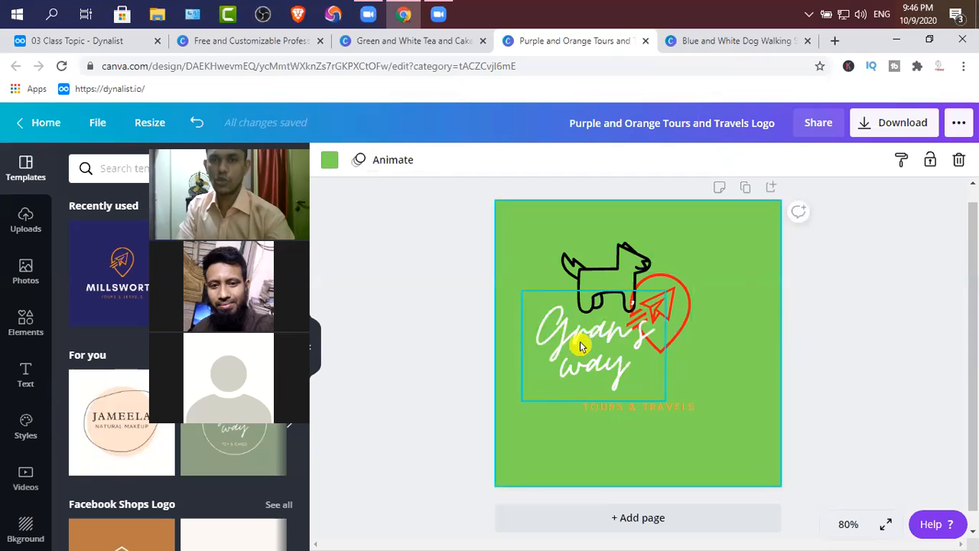
# - Replace the wording "Gran's way" with "Digital Lerning Point"
pyautogui.click(579, 341)
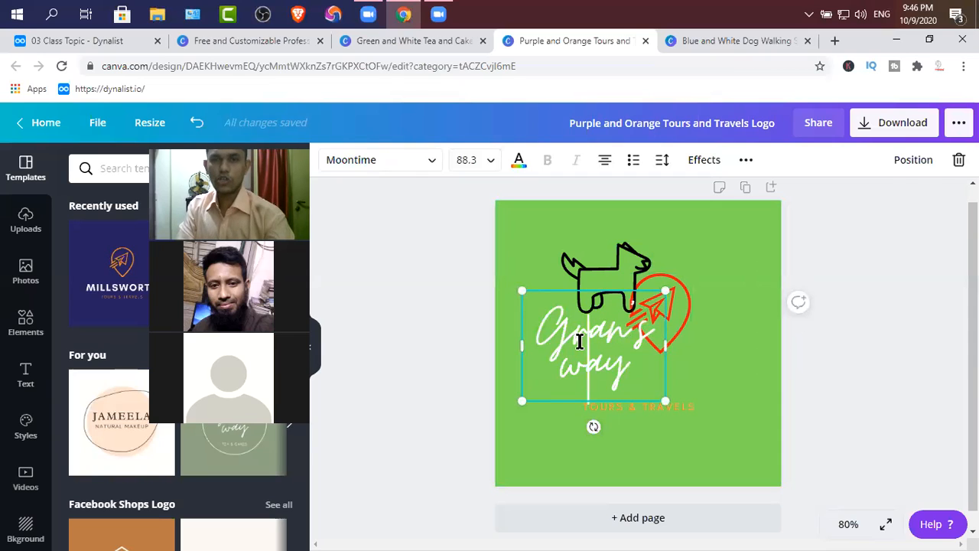
pyautogui.click(579, 341)
pyautogui.write('Di')
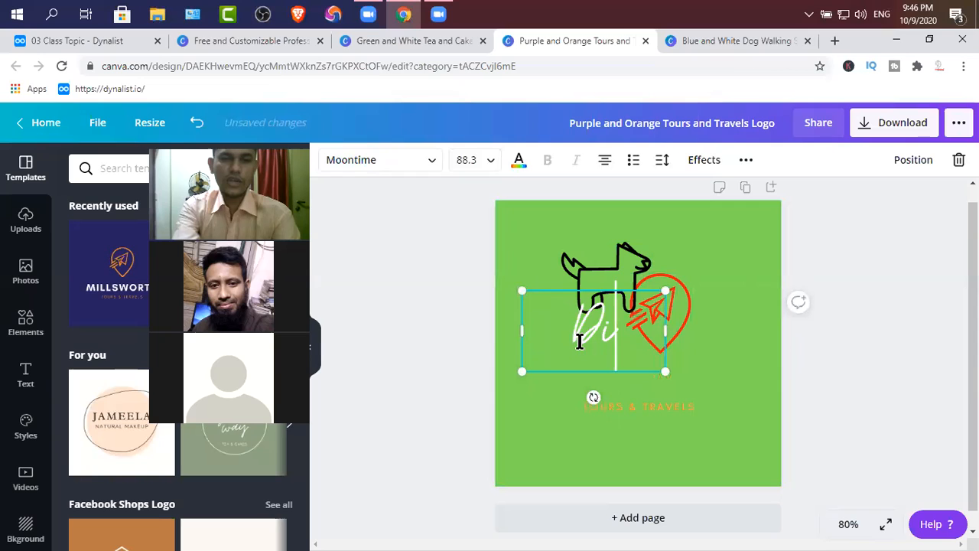
pyautogui.write('gital Lesar')
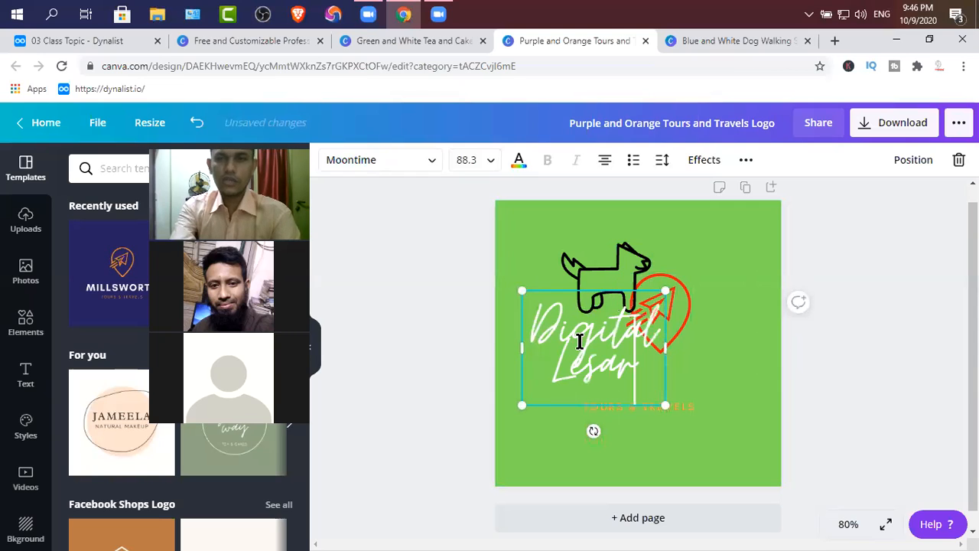
pyautogui.press('BackSpace')
pyautogui.press('BackSpace')
pyautogui.press('BackSpace')
pyautogui.write('r')
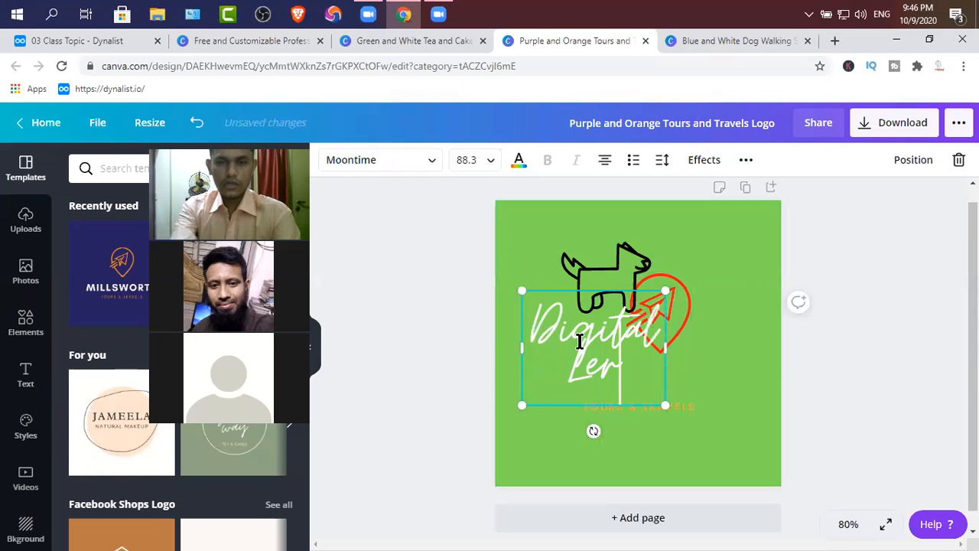
pyautogui.write('ning Points')
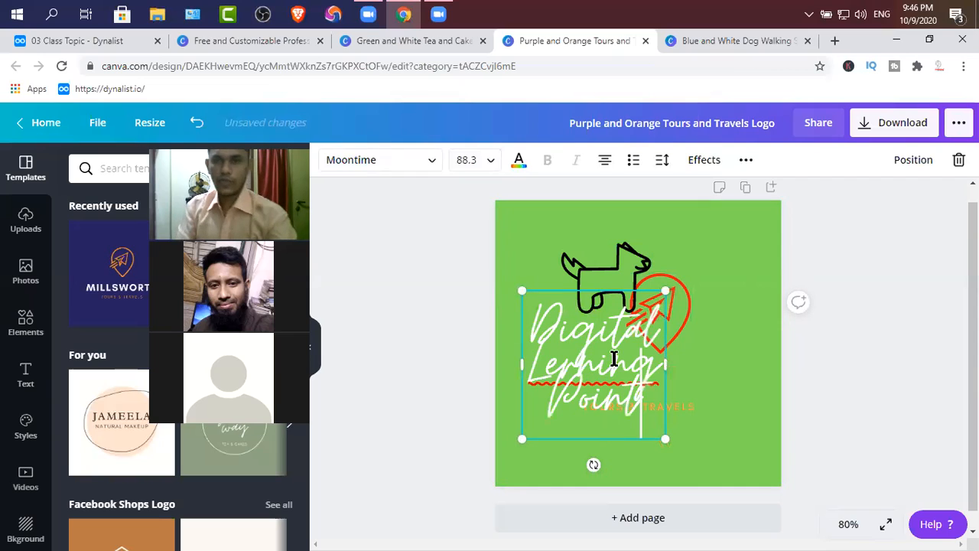
# - Widen the "Digital Lerning Point" text box to the design's right edge and scale its text to about size 68.8
pyautogui.moveTo(681, 465); pyautogui.dragTo(745, 356)
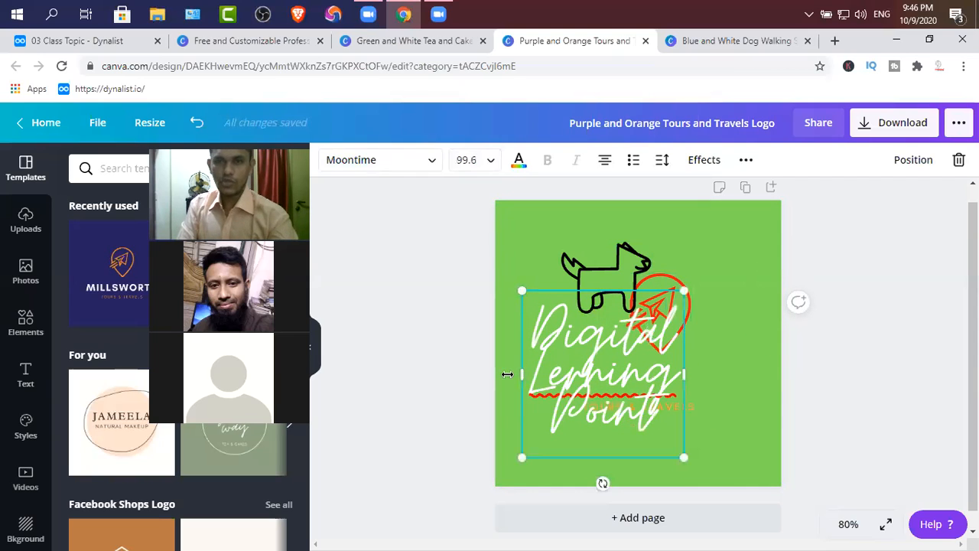
pyautogui.moveTo(731, 375); pyautogui.dragTo(782, 375)
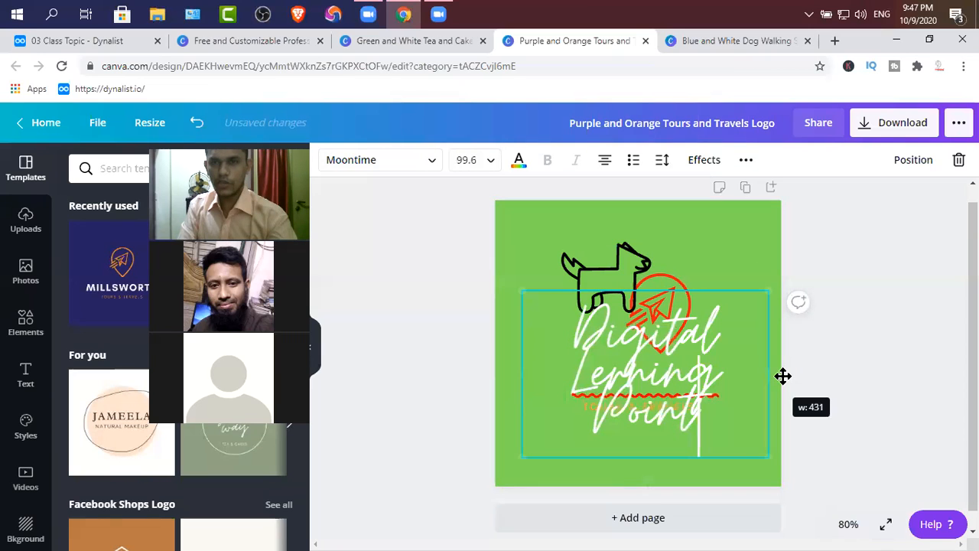
pyautogui.moveTo(512, 372); pyautogui.dragTo(478, 289)
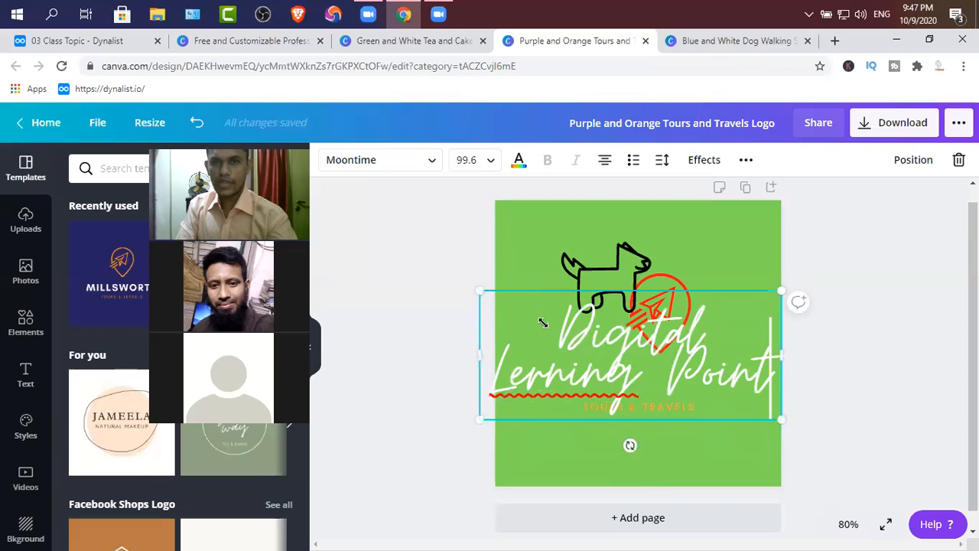
pyautogui.moveTo(569, 334); pyautogui.dragTo(565, 325)
# - Set the font size of the "Digital Lerning Point" text to 32
pyautogui.click(468, 159)
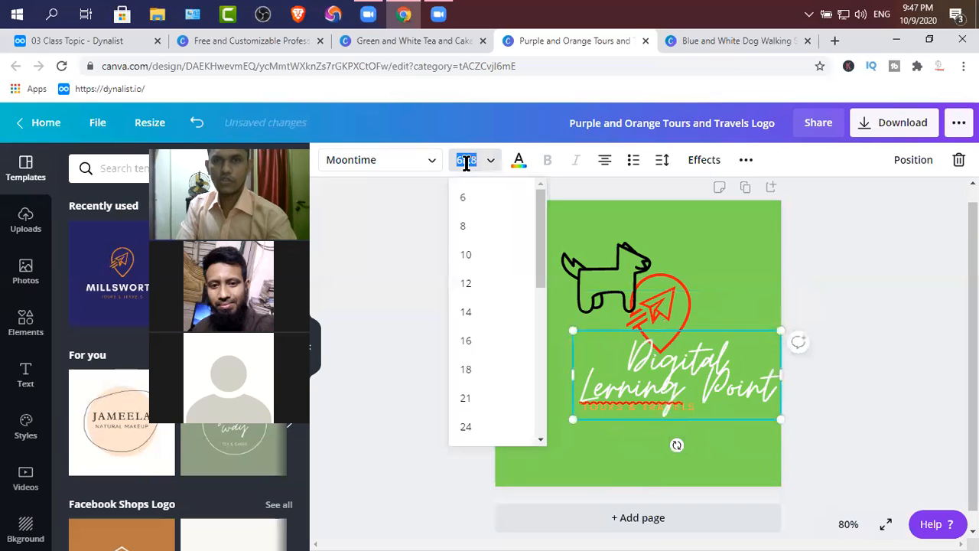
pyautogui.scroll(-1, 480, 398)
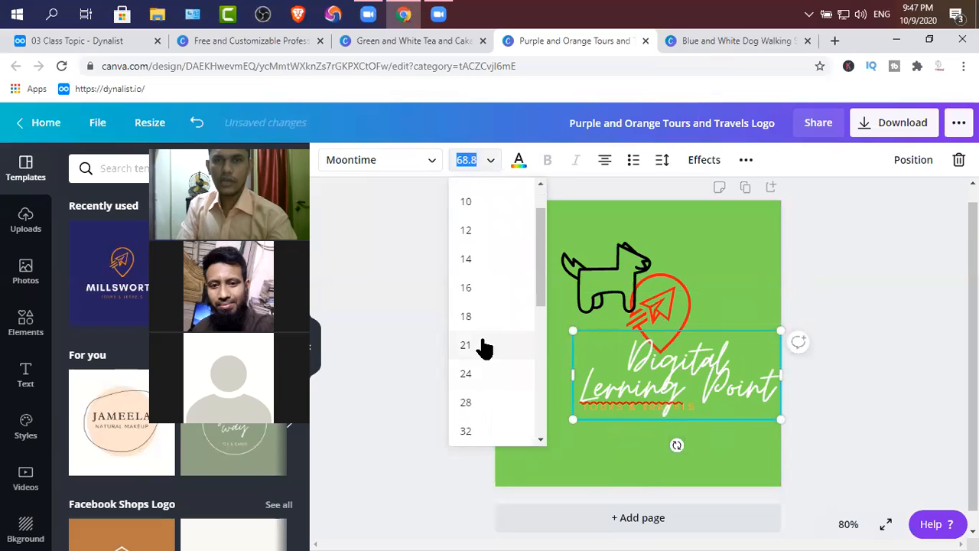
pyautogui.scroll(-2, 472, 272)
pyautogui.click(470, 270)
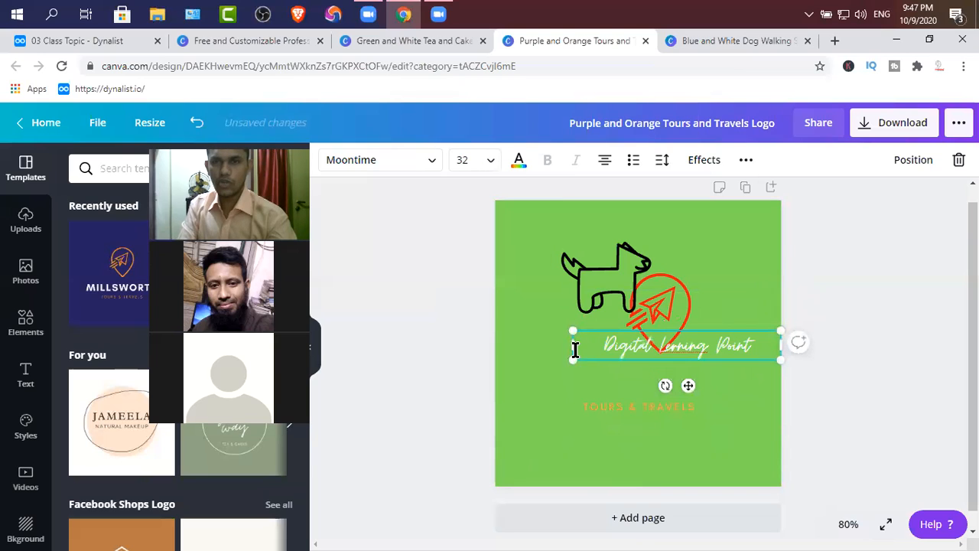
# - Widen the "Digital Lerning Point" text box and move it against the design's left edge, just beneath the dog
pyautogui.moveTo(557, 347); pyautogui.dragTo(542, 346)
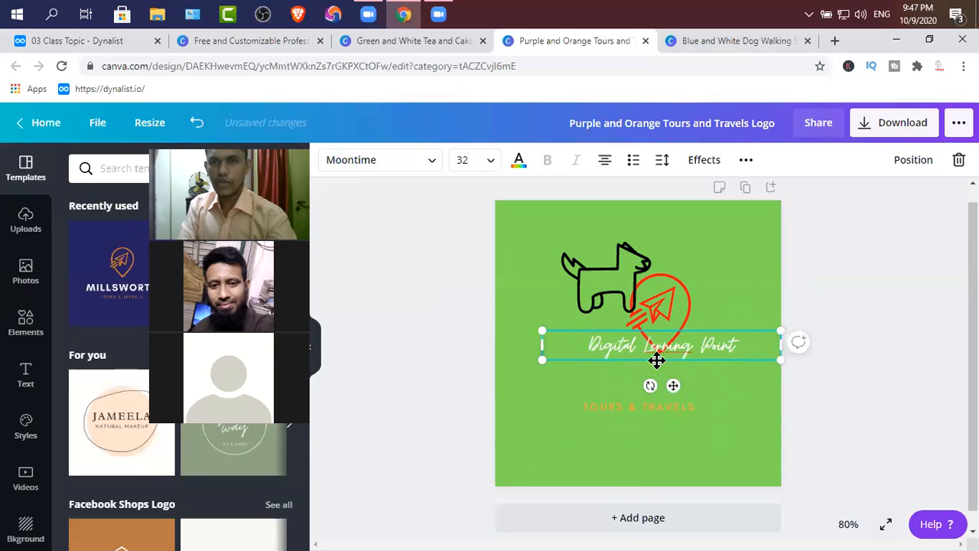
pyautogui.moveTo(622, 360); pyautogui.dragTo(614, 350)
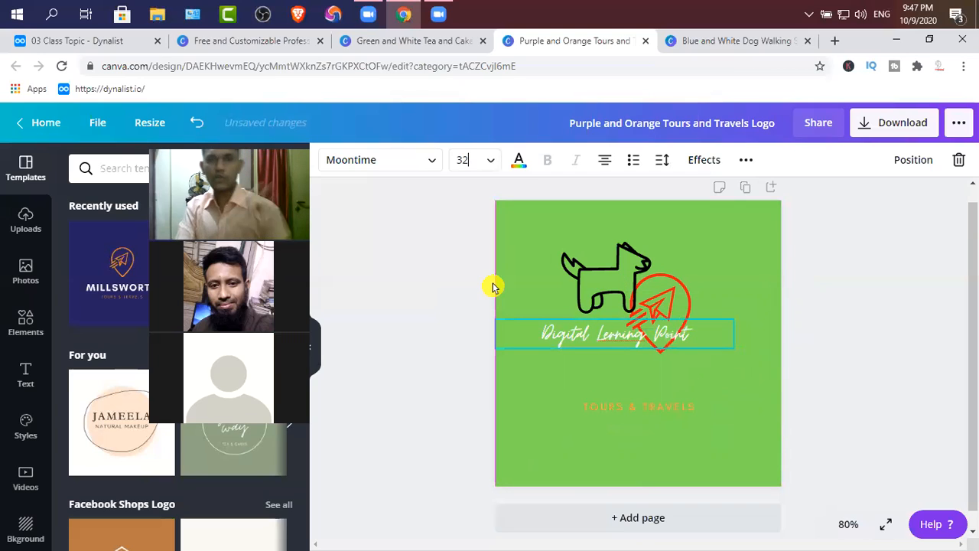
pyautogui.moveTo(492, 287); pyautogui.dragTo(493, 287)
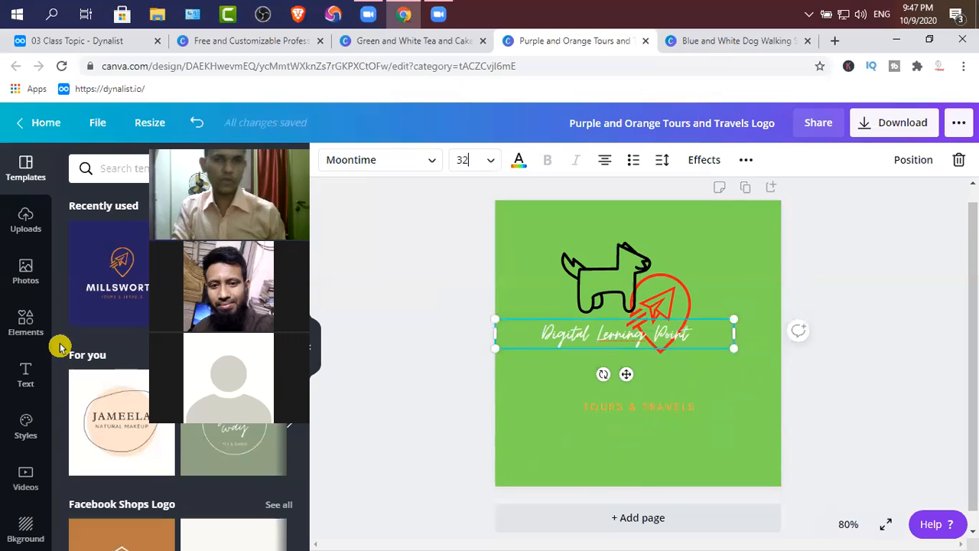
# - Recolour the "Digital Lerning Point" text black and delete the "TOURS & TRAVELS" text
pyautogui.click(503, 162)
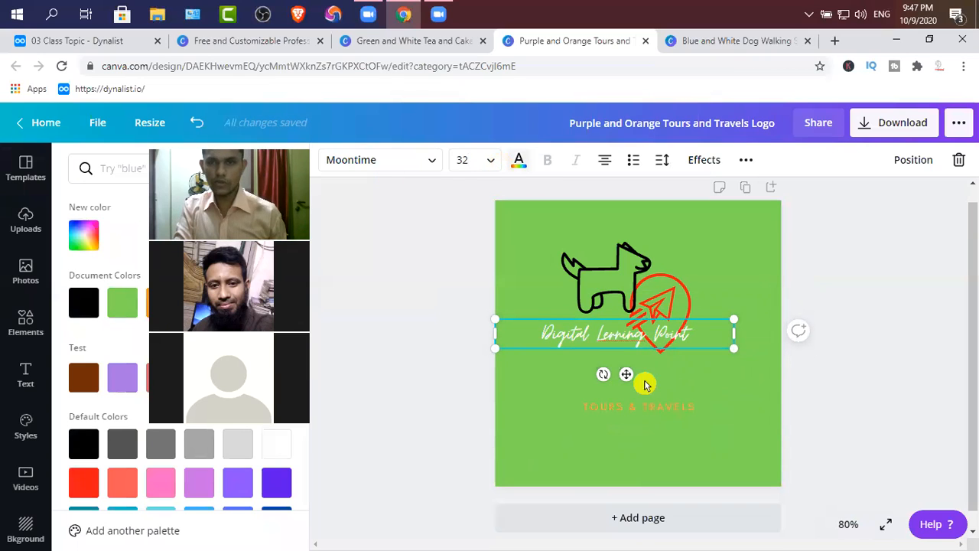
pyautogui.click(695, 403)
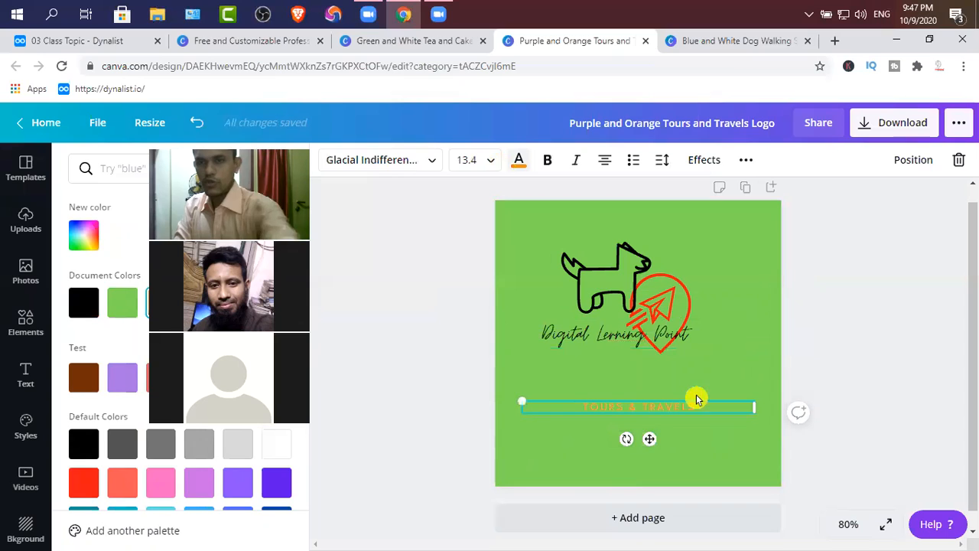
pyautogui.press('Delete')
pyautogui.click(548, 251)
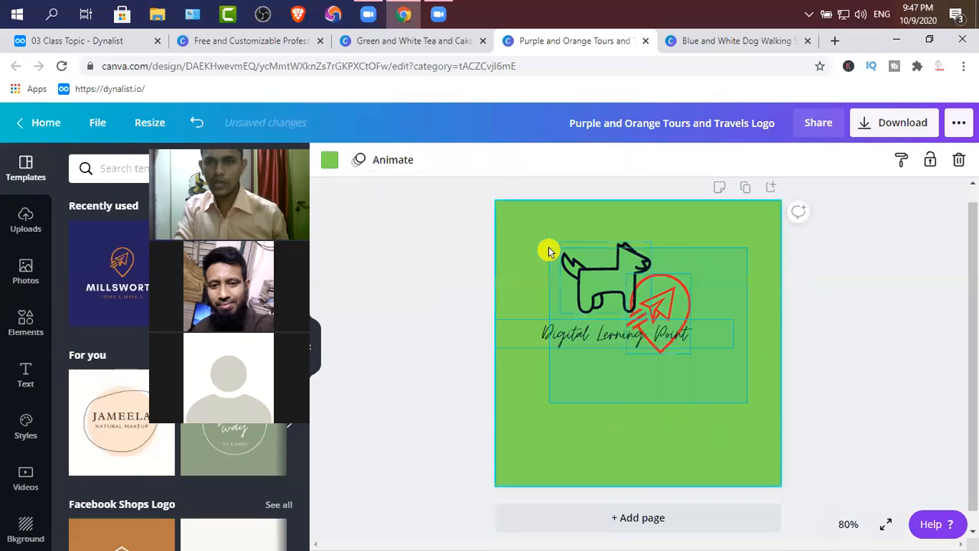
pyautogui.click(793, 390)
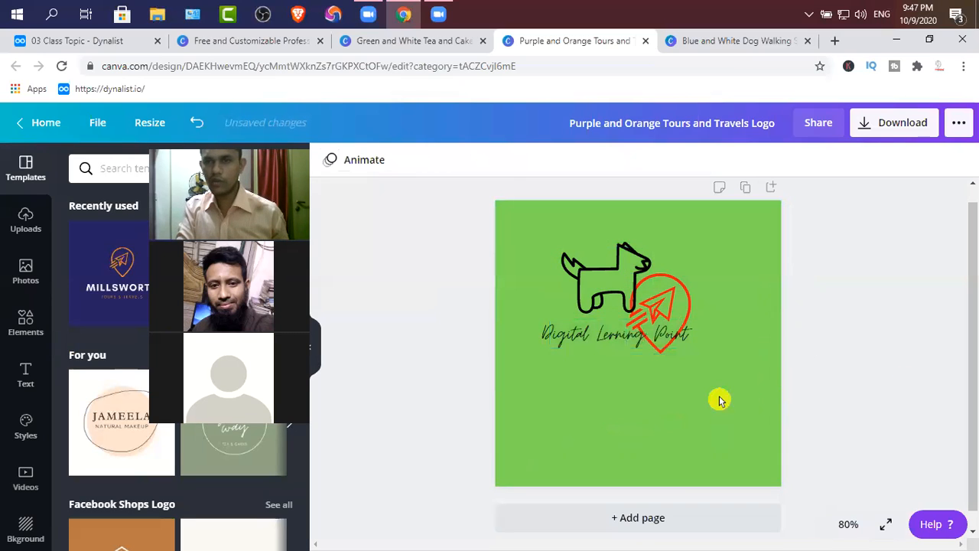
pyautogui.click(719, 396)
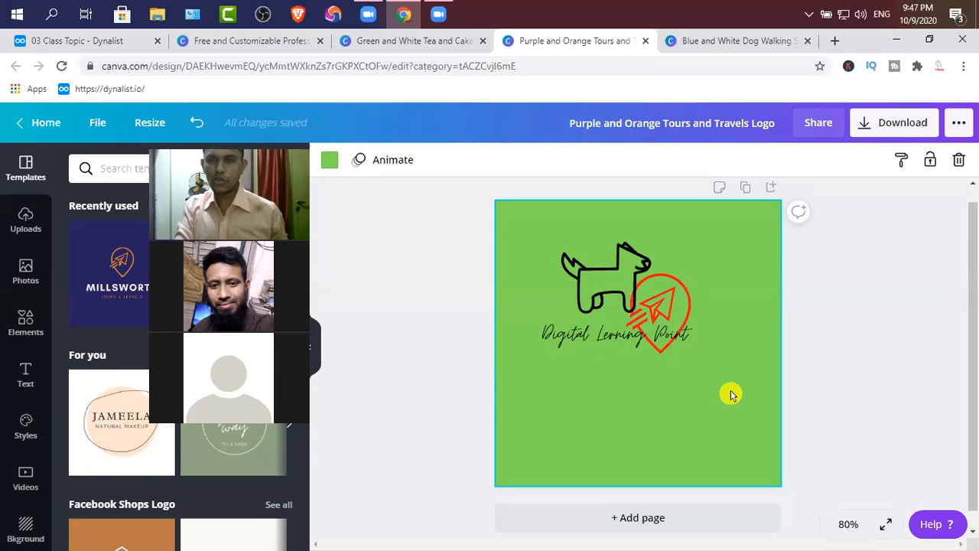
pyautogui.moveTo(730, 392); pyautogui.dragTo(513, 231)
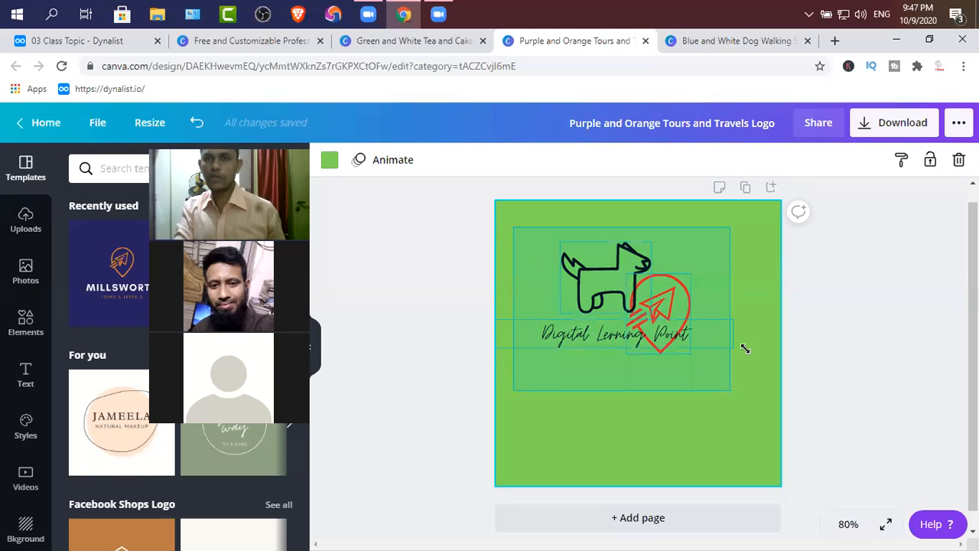
pyautogui.click(734, 425)
pyautogui.hotkey('ctrl', 'a')
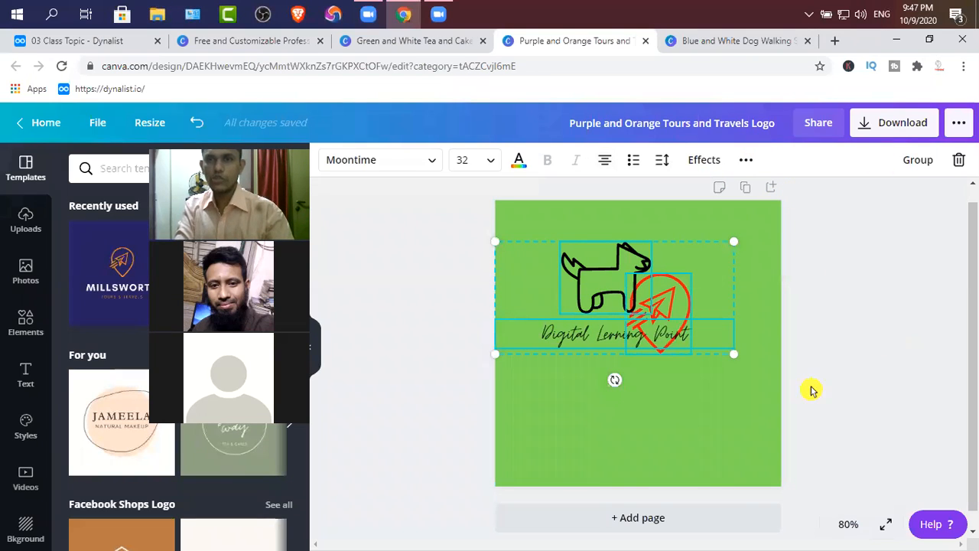
pyautogui.click(741, 360)
pyautogui.click(671, 310)
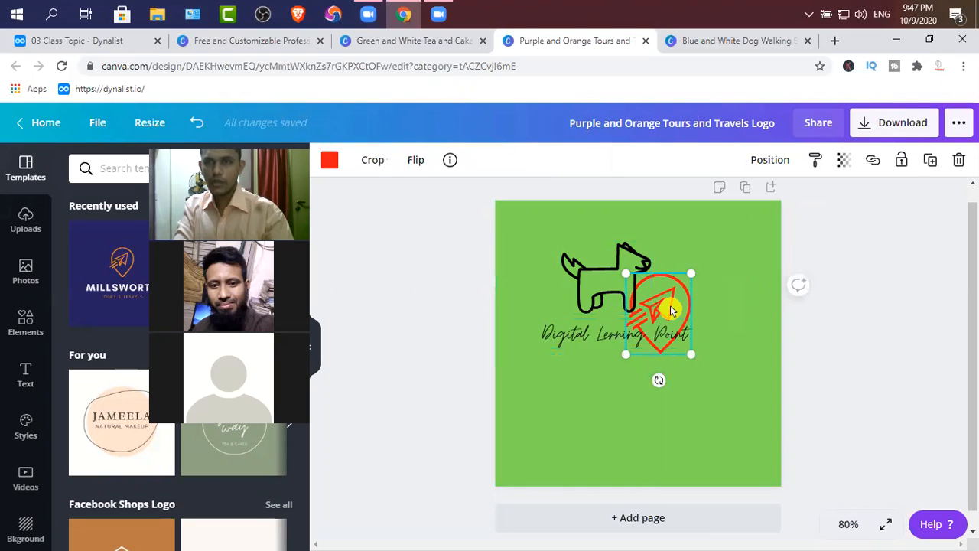
pyautogui.click(594, 341)
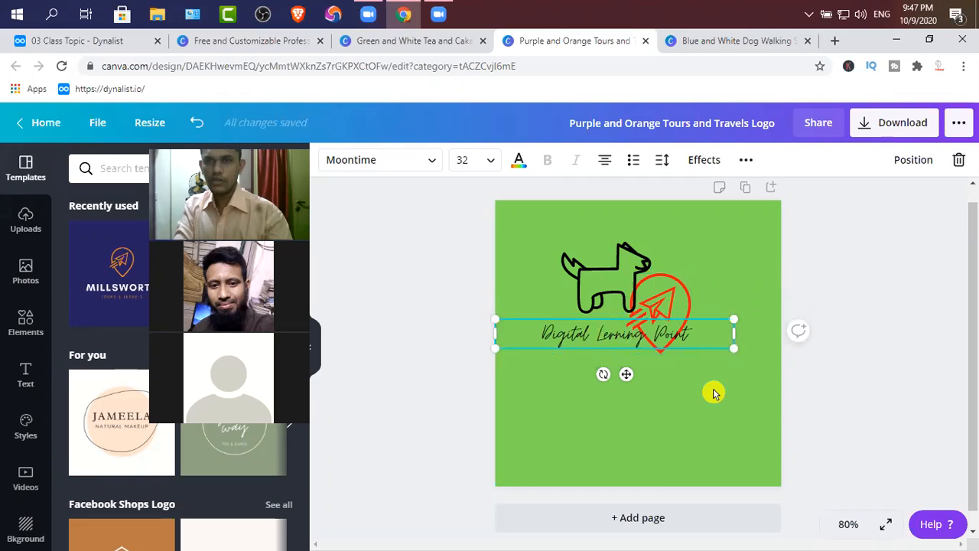
pyautogui.click(673, 307)
pyautogui.click(651, 320)
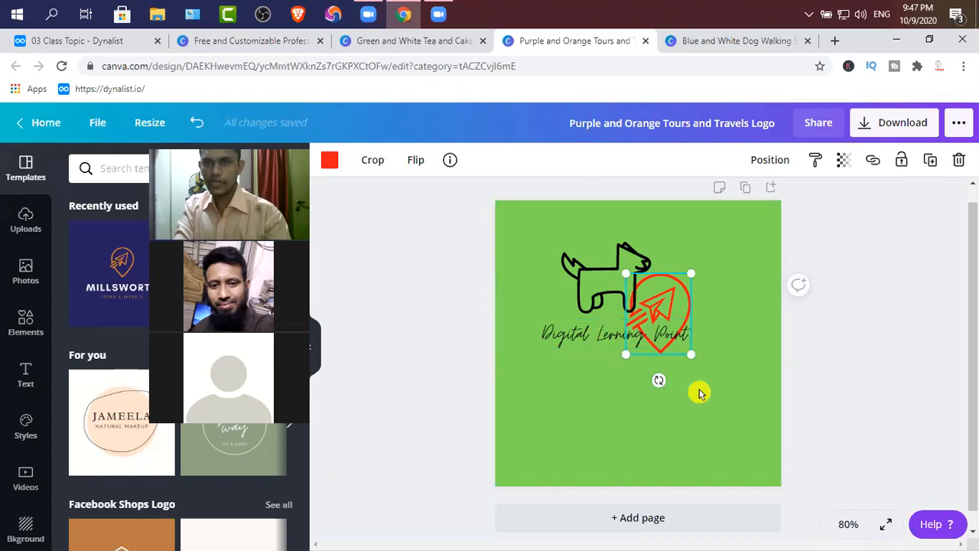
pyautogui.click(718, 356)
pyautogui.hotkey('ctrl', 'a')
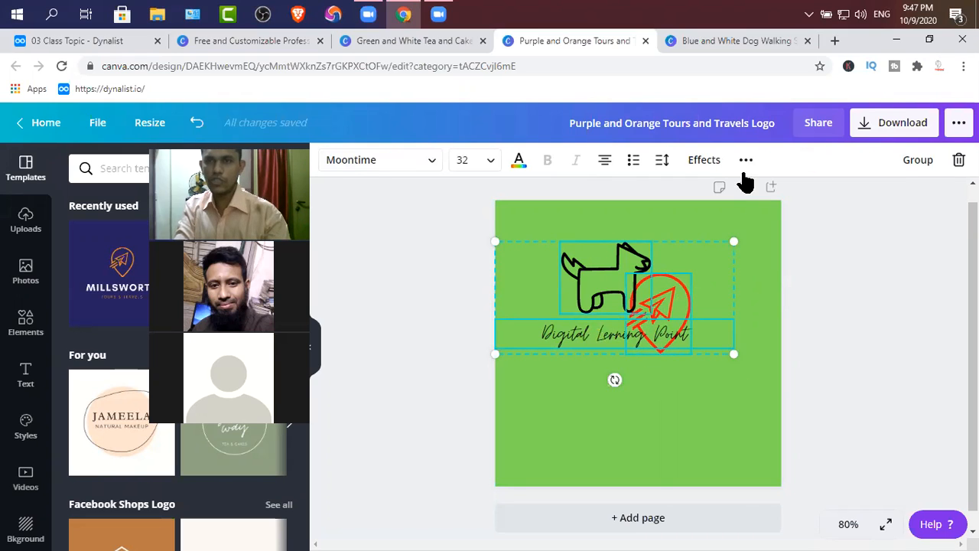
# - Align the red location pin graphic and the dog graphic each to the vertical middle of the page
pyautogui.click(677, 310)
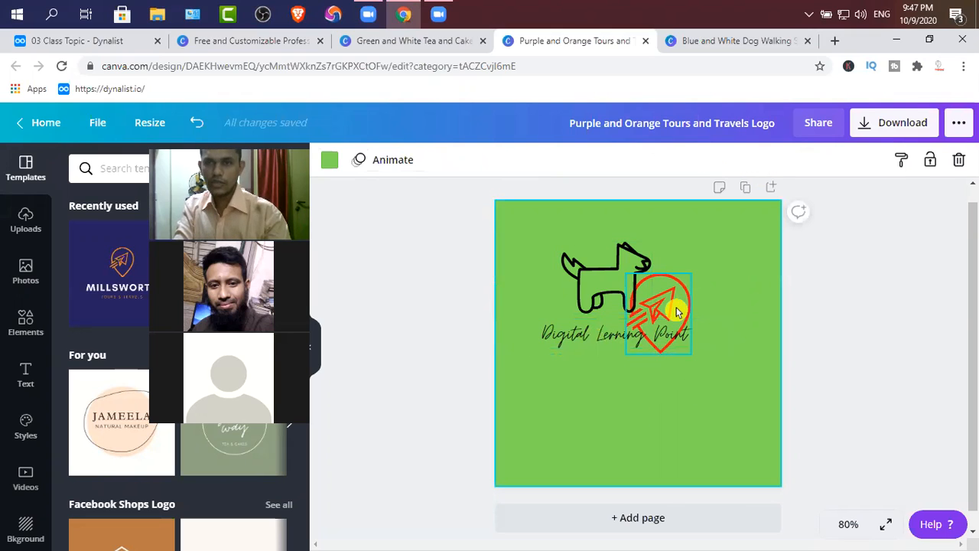
pyautogui.click(771, 162)
pyautogui.click(585, 297)
pyautogui.click(769, 418)
pyautogui.click(606, 286)
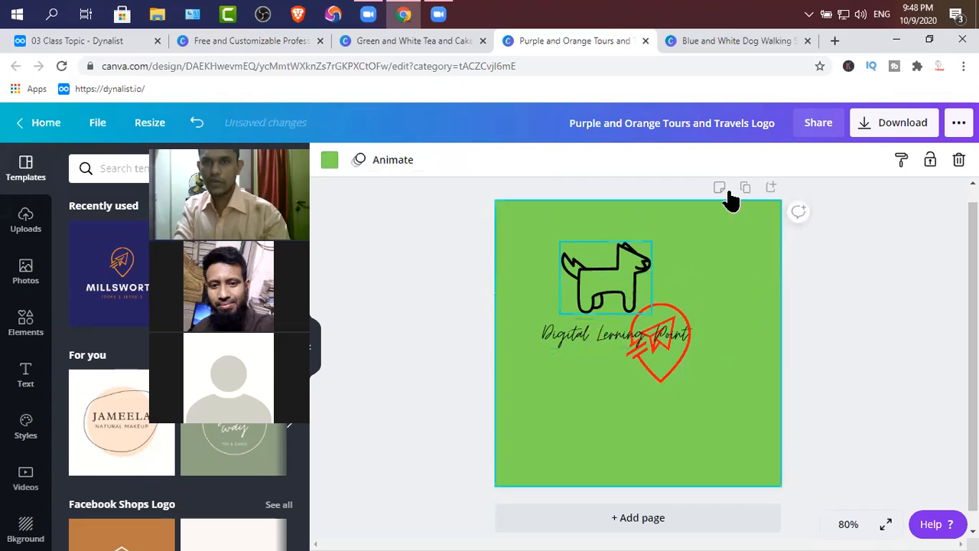
pyautogui.click(776, 162)
pyautogui.click(581, 295)
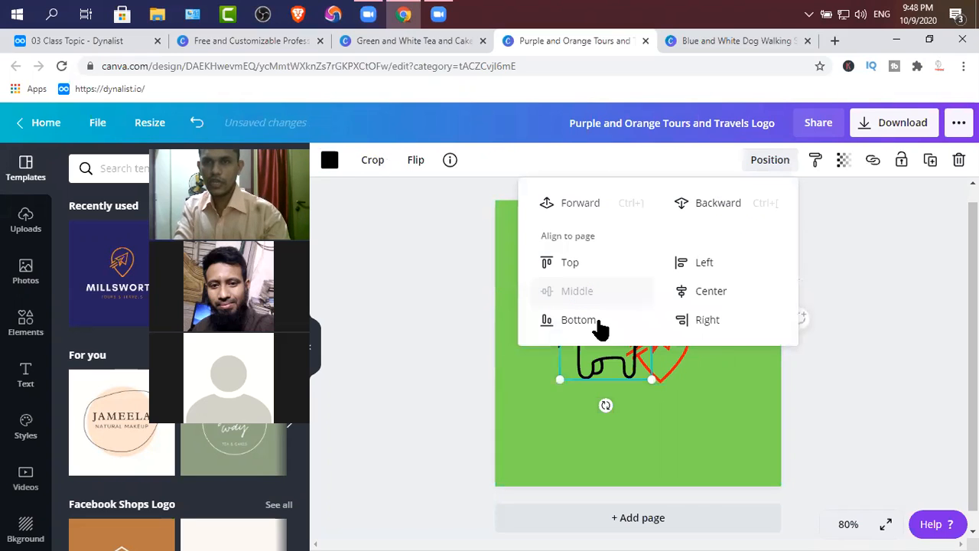
# - Align the "Digital Lerning Point" text to the page's middle and move it down to just below the dog
pyautogui.click(559, 334)
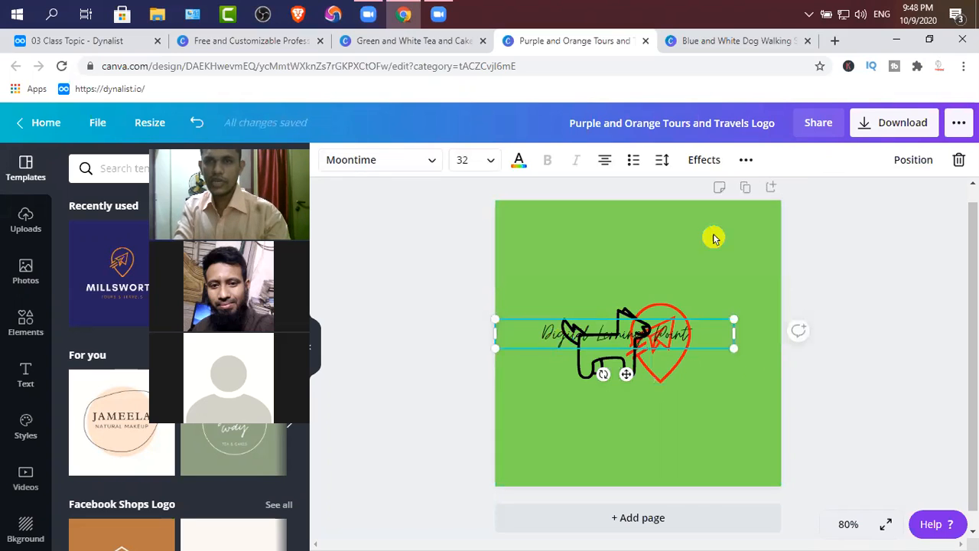
pyautogui.click(910, 162)
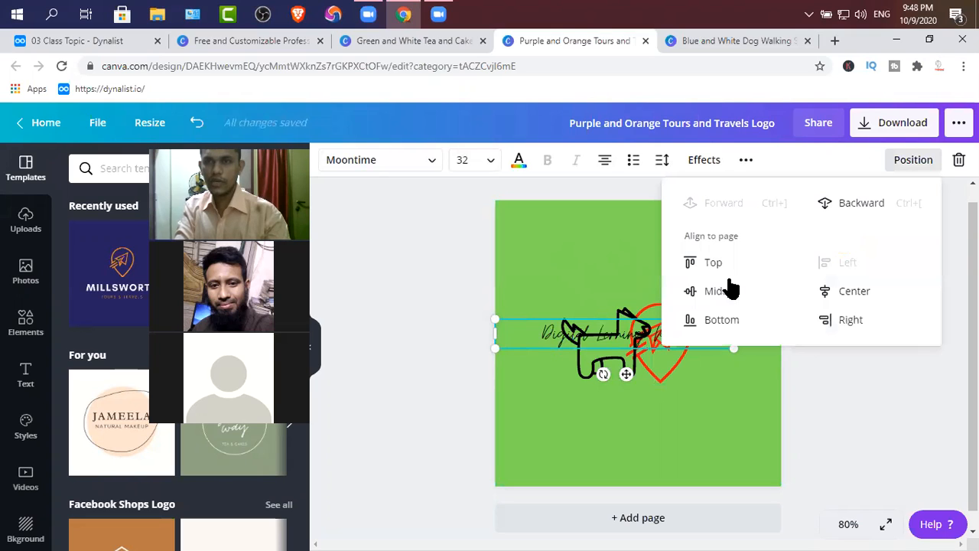
pyautogui.click(719, 292)
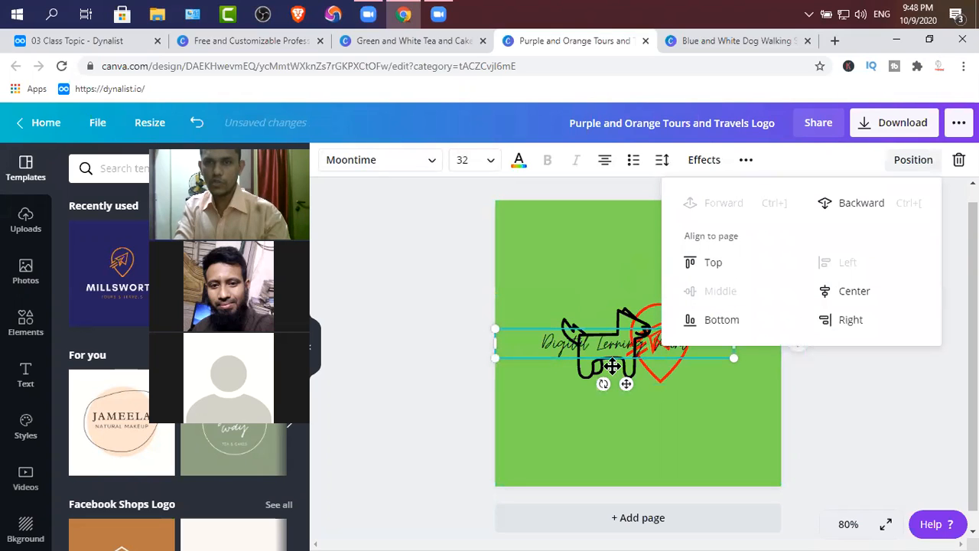
pyautogui.moveTo(602, 350); pyautogui.dragTo(622, 388)
pyautogui.click(677, 334)
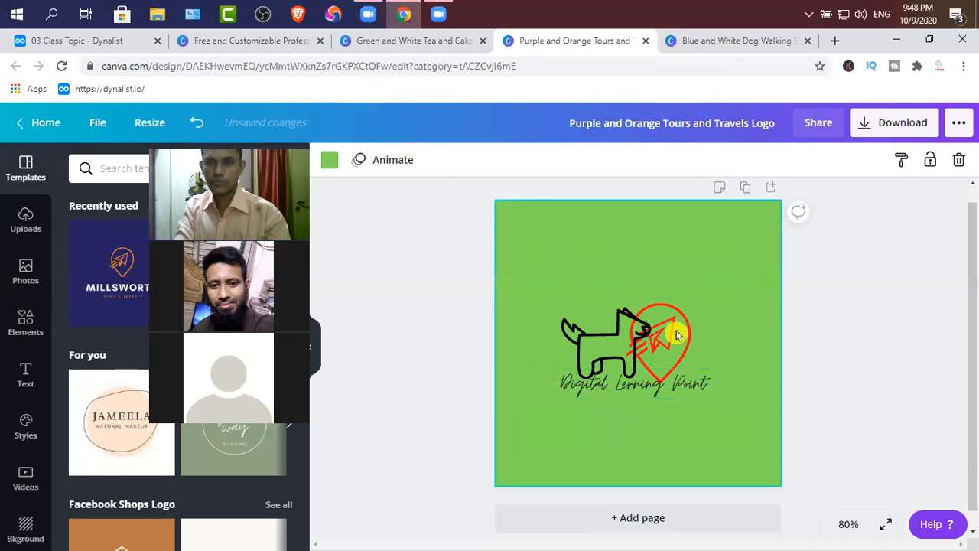
# - Try lowering the red pin graphic's transparency value to 37, and restore it to 100
pyautogui.click(689, 329)
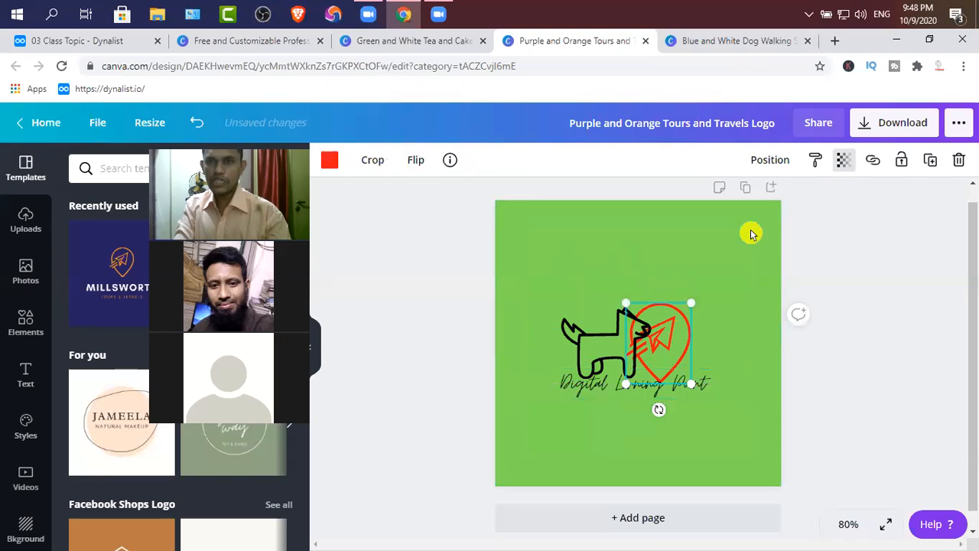
pyautogui.click(843, 159)
pyautogui.moveTo(800, 198); pyautogui.dragTo(745, 200)
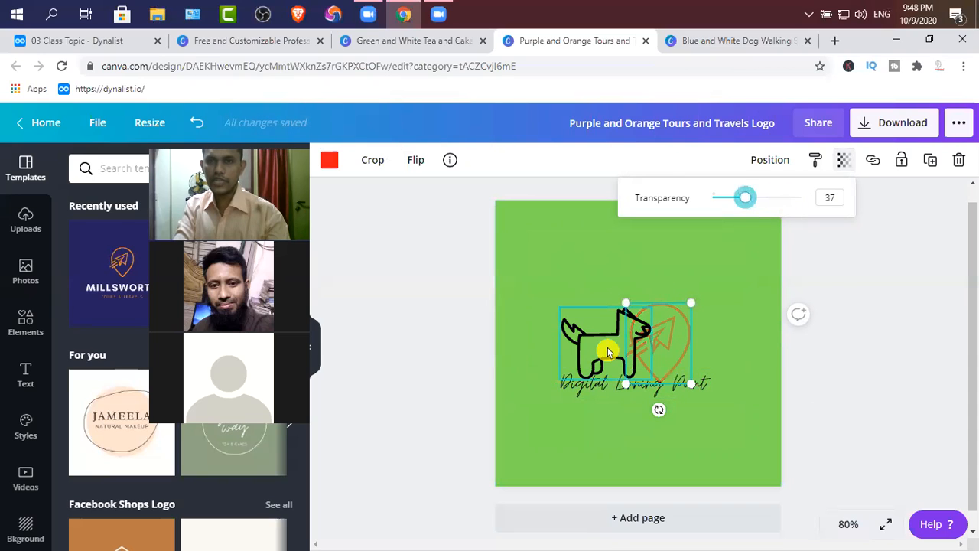
pyautogui.click(673, 342)
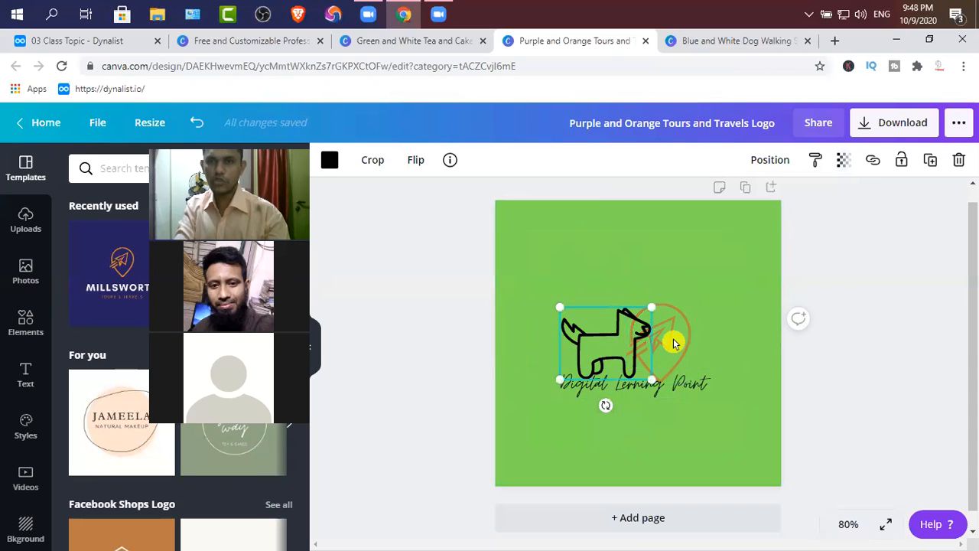
pyautogui.click(847, 163)
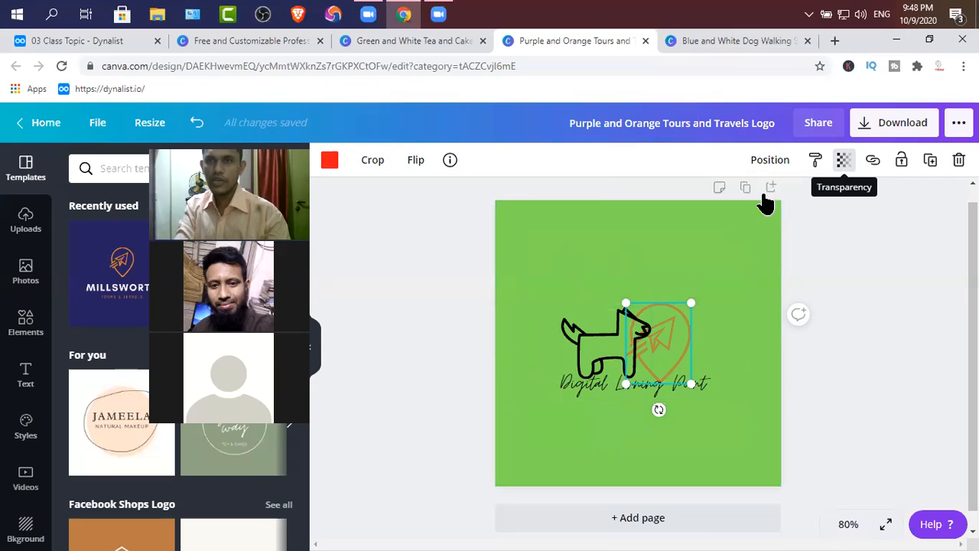
pyautogui.moveTo(748, 203); pyautogui.dragTo(691, 215)
pyautogui.click(799, 204)
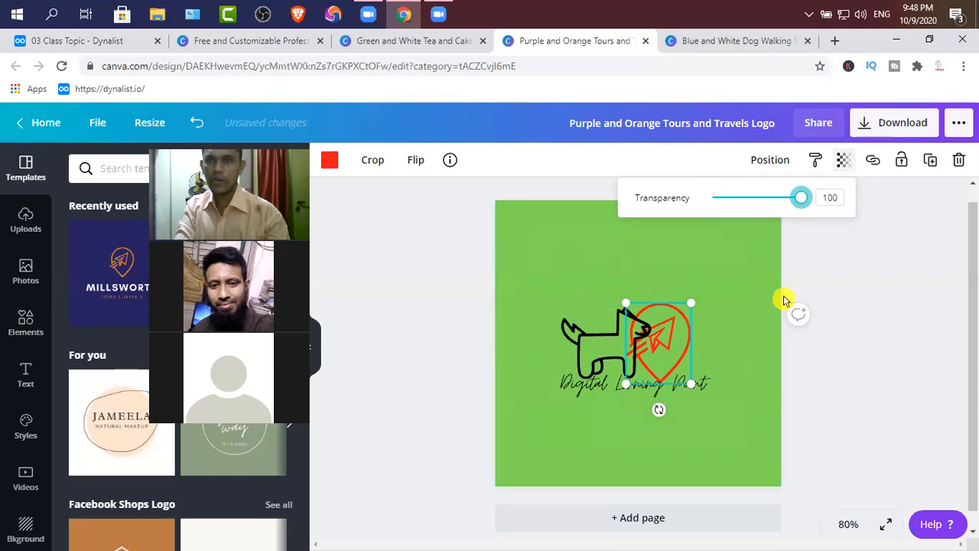
pyautogui.click(746, 261)
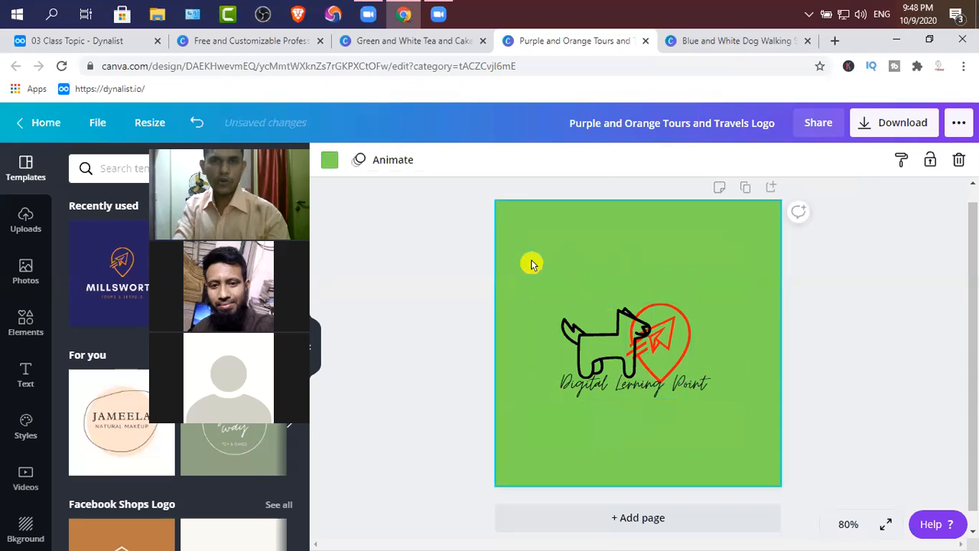
# - Close the Green and White Tea and Cakes and the Blue and White Dog Walking Service logo designs
pyautogui.click(736, 41)
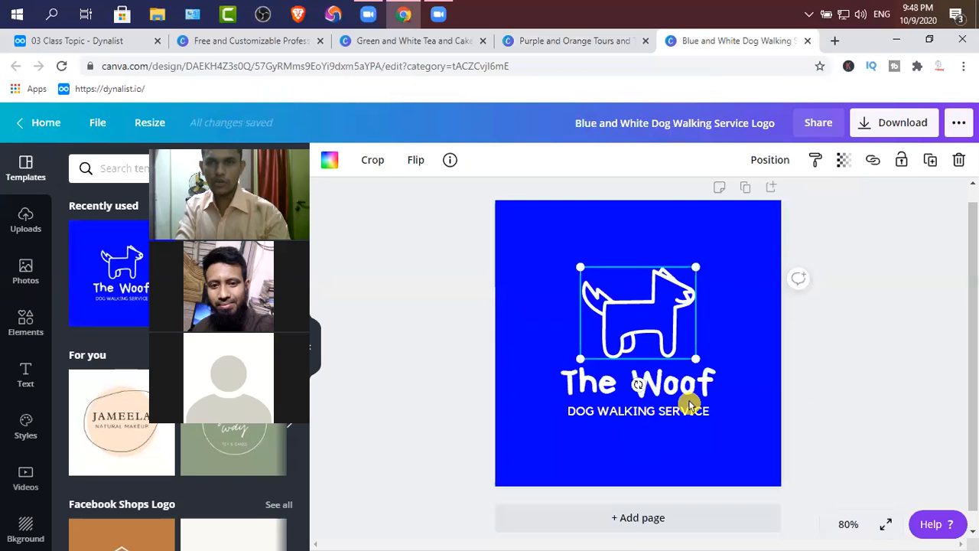
pyautogui.click(389, 42)
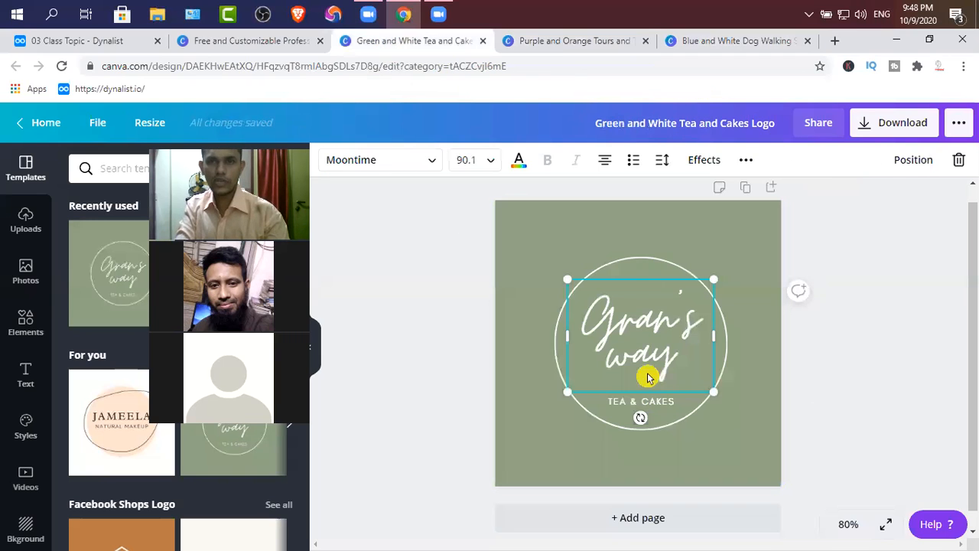
pyautogui.click(482, 41)
pyautogui.click(644, 41)
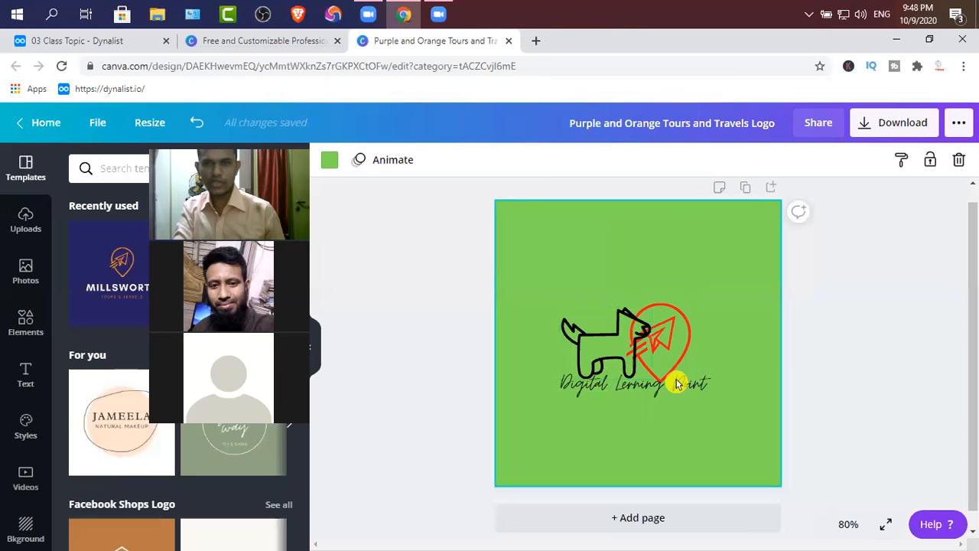
# - Nudge the dog graphic slightly up and to the left, and enlarge it until its head overlaps the red pin
pyautogui.moveTo(586, 345)
pyautogui.mouseDown()
pyautogui.moveTo(575, 330)
pyautogui.moveTo(593, 352)
pyautogui.mouseUp()
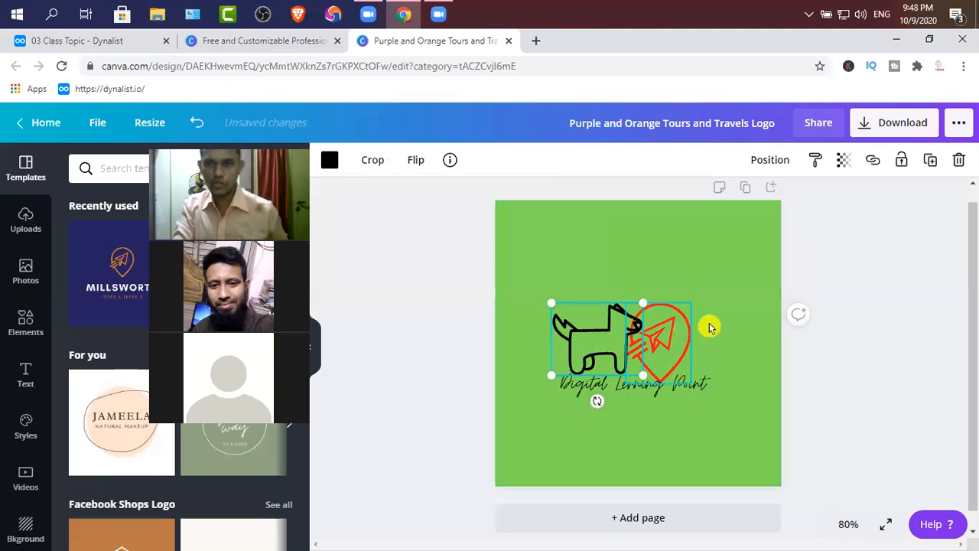
pyautogui.click(650, 373)
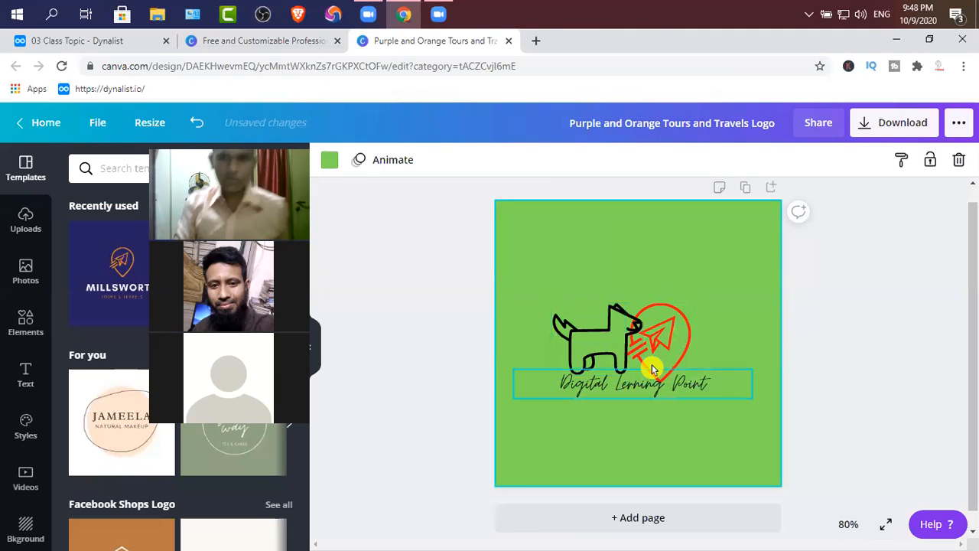
pyautogui.click(628, 321)
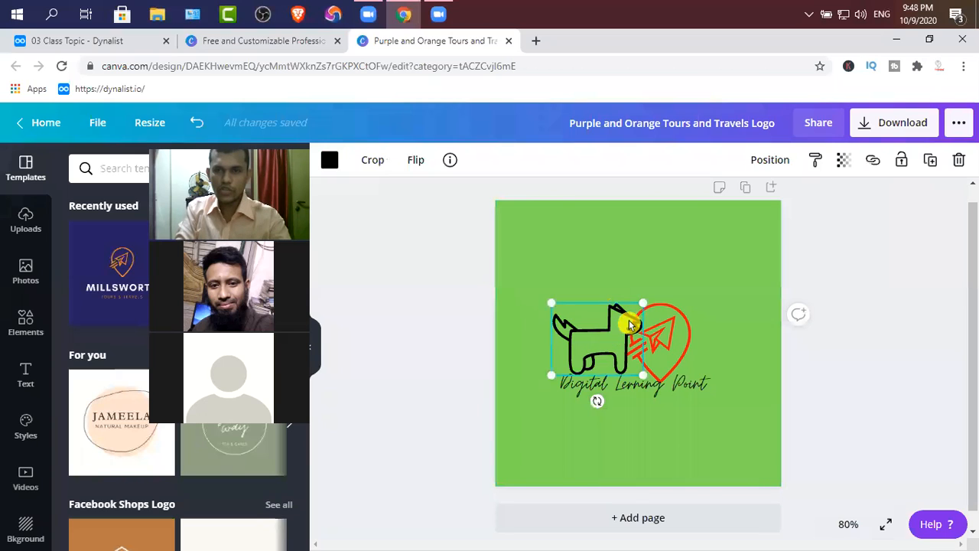
pyautogui.moveTo(650, 302); pyautogui.dragTo(662, 386)
pyautogui.click(651, 406)
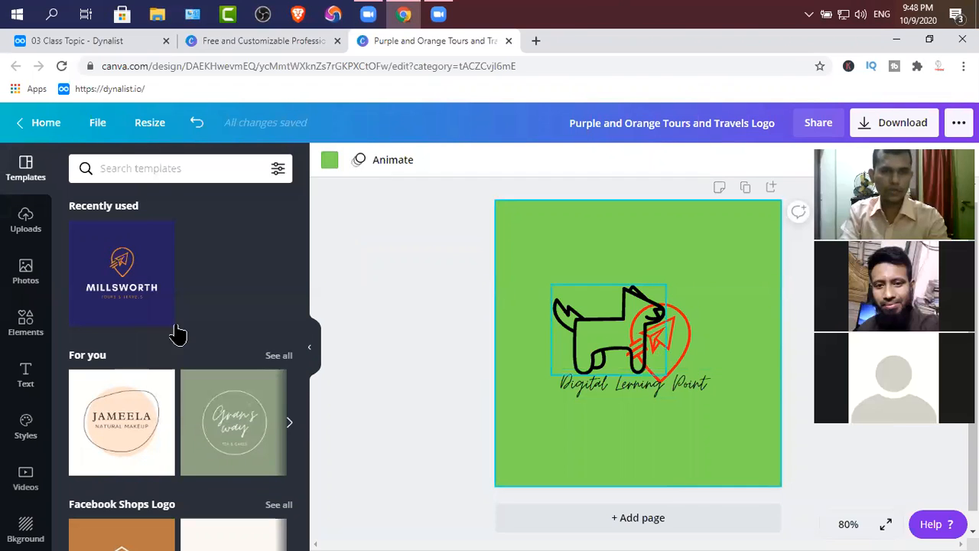
# - Browse the logo template categories down to the restaurant, cafe and DJ logos, and look at the elements library
pyautogui.scroll(-5, 156, 348)
pyautogui.scroll(-5, 156, 348)
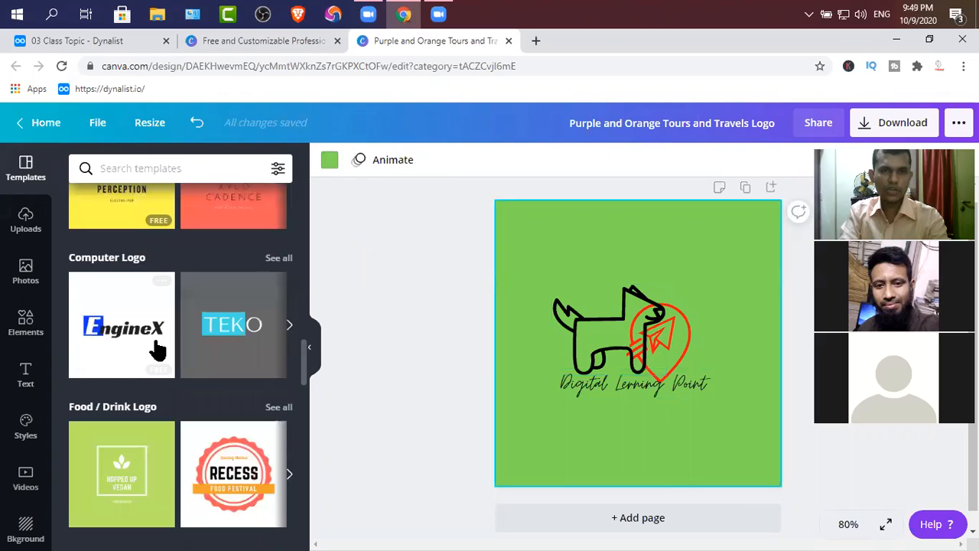
pyautogui.scroll(-5, 160, 354)
pyautogui.scroll(-2, 176, 357)
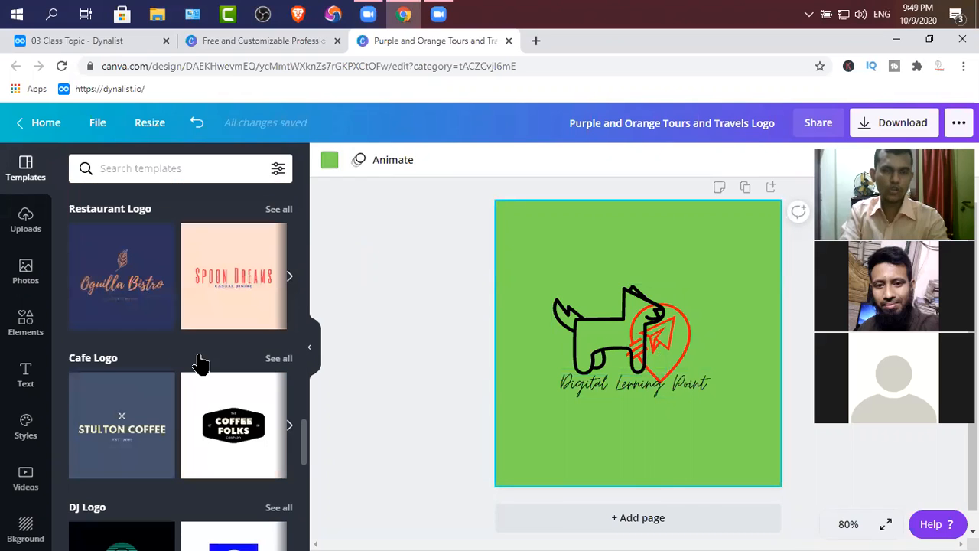
pyautogui.click(25, 325)
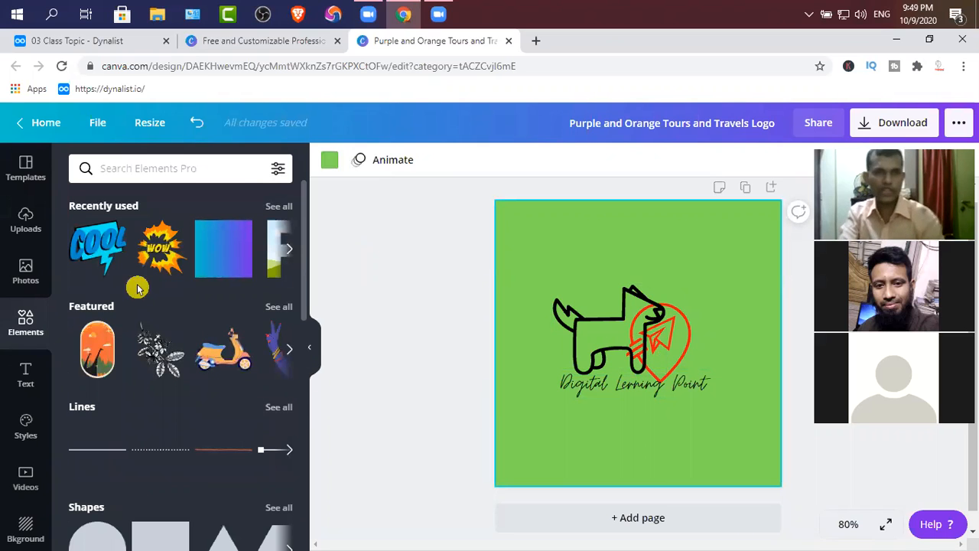
# - Switch to the "03 Class Topic" notes in Dynalist
pyautogui.click(77, 40)
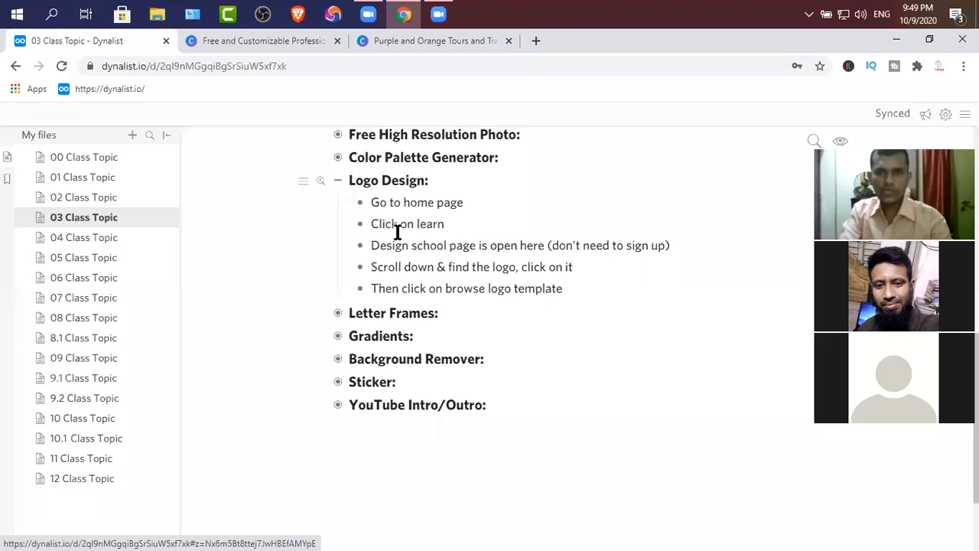
# - Collapse the Logo Design section of the class notes and close the Purple and Orange Tours and Travels Logo design
pyautogui.click(337, 181)
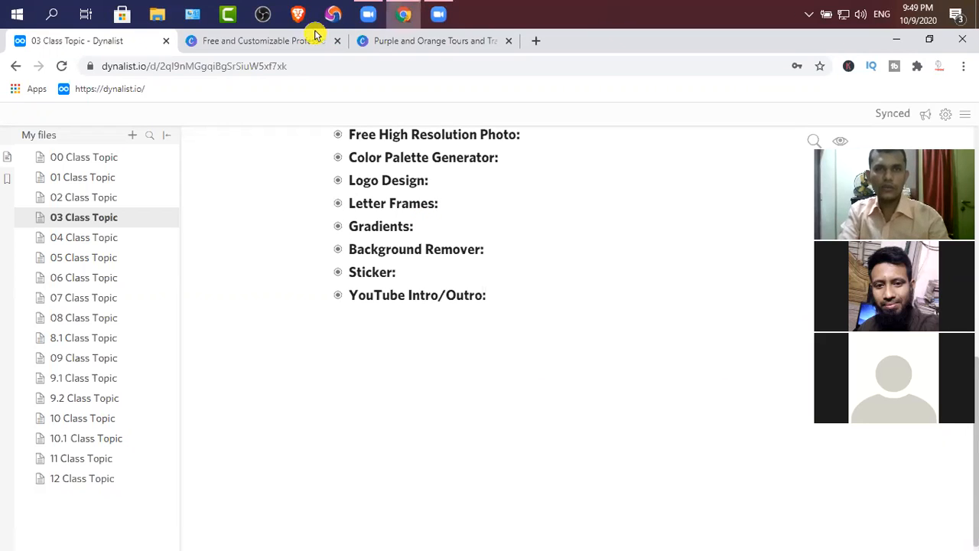
pyautogui.click(440, 47)
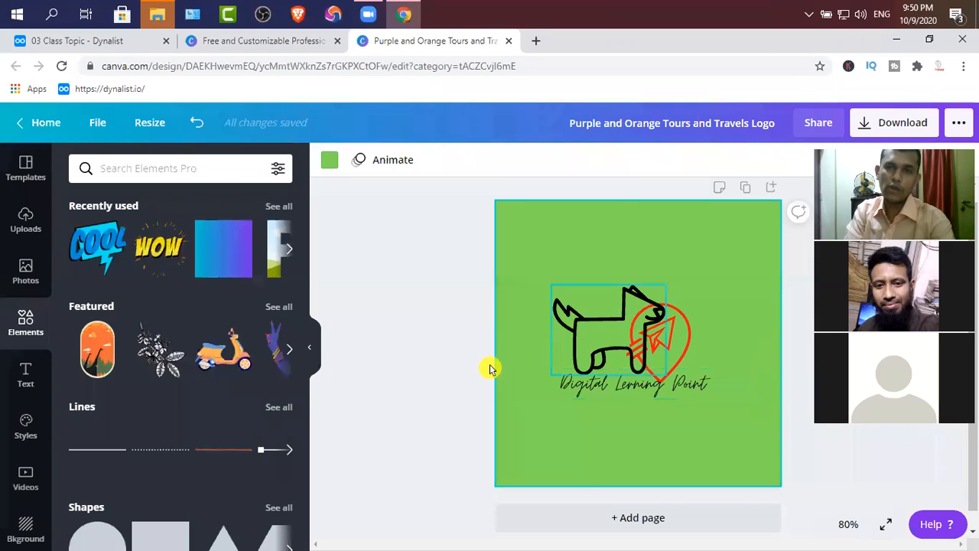
pyautogui.click(508, 42)
pyautogui.click(81, 38)
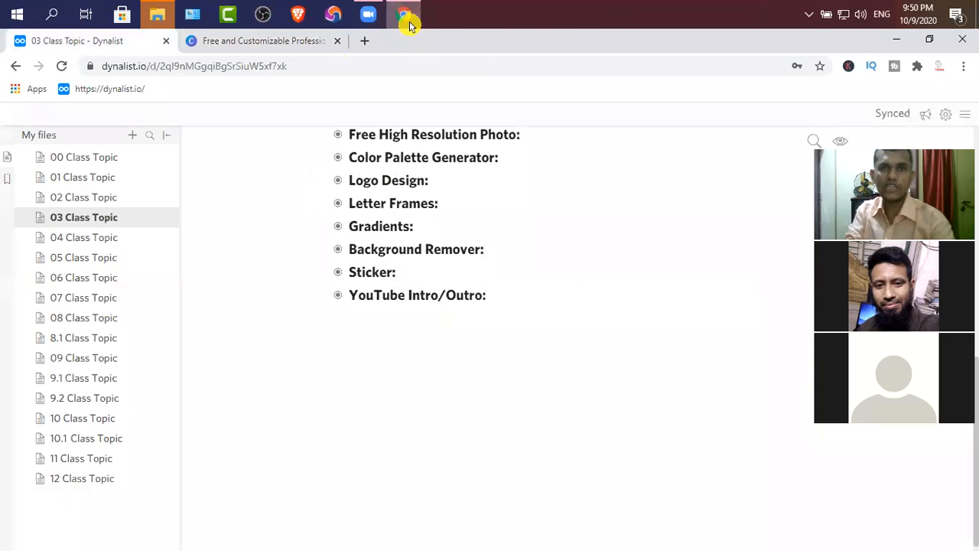
pyautogui.moveTo(407, 24)
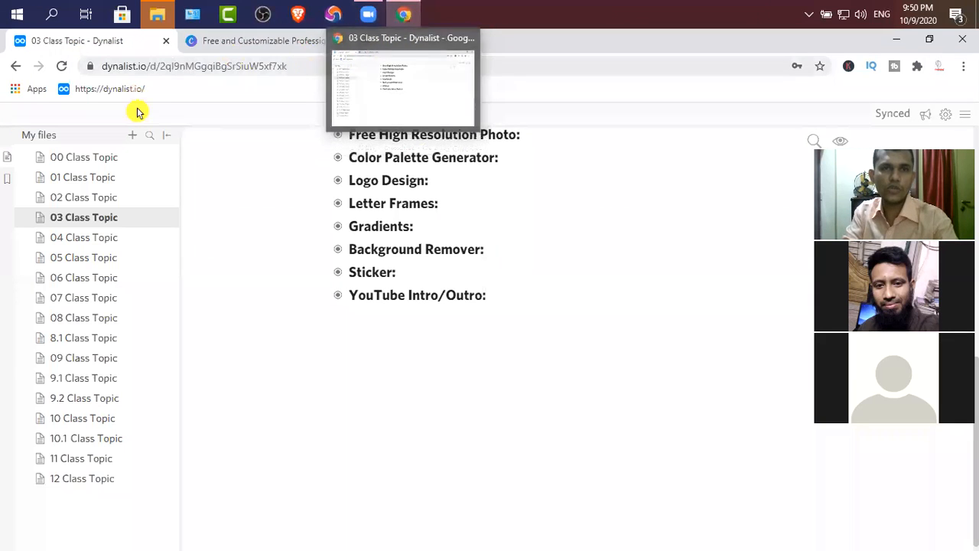
pyautogui.click(404, 15)
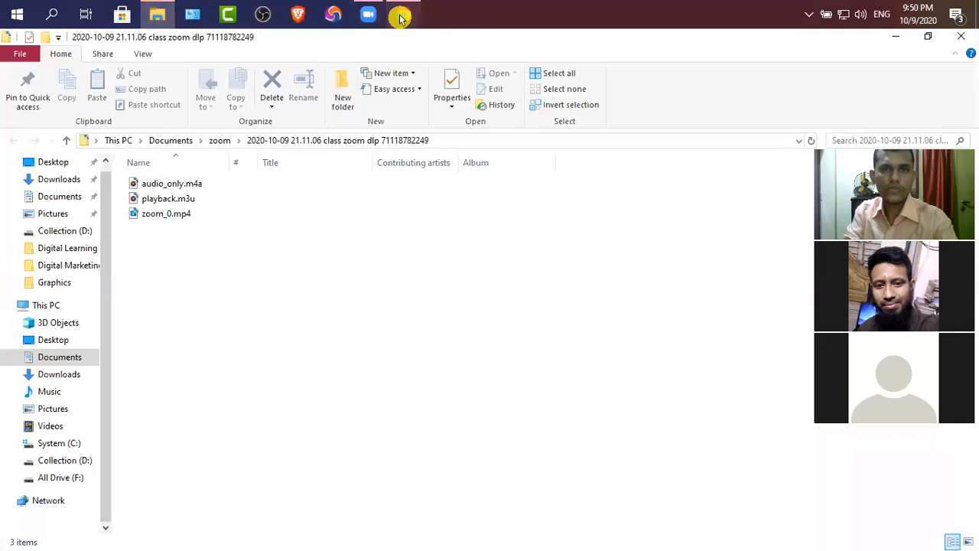
pyautogui.click(402, 15)
pyautogui.click(246, 44)
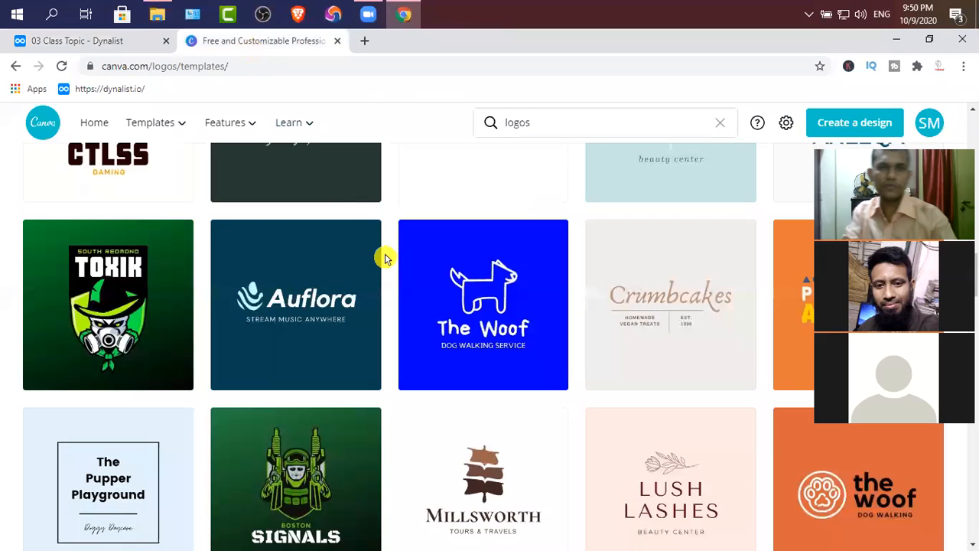
pyautogui.scroll(2, 153, 202)
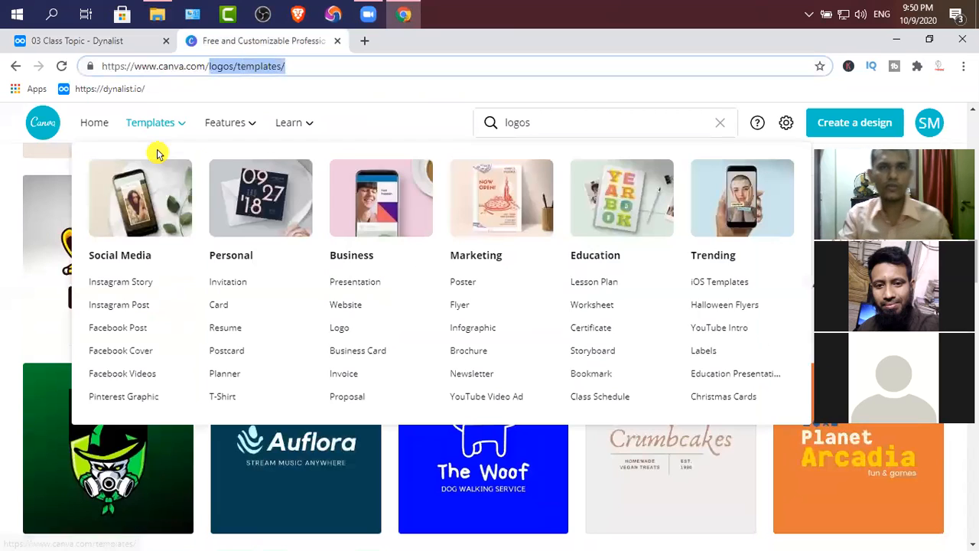
pyautogui.press('BackSpace')
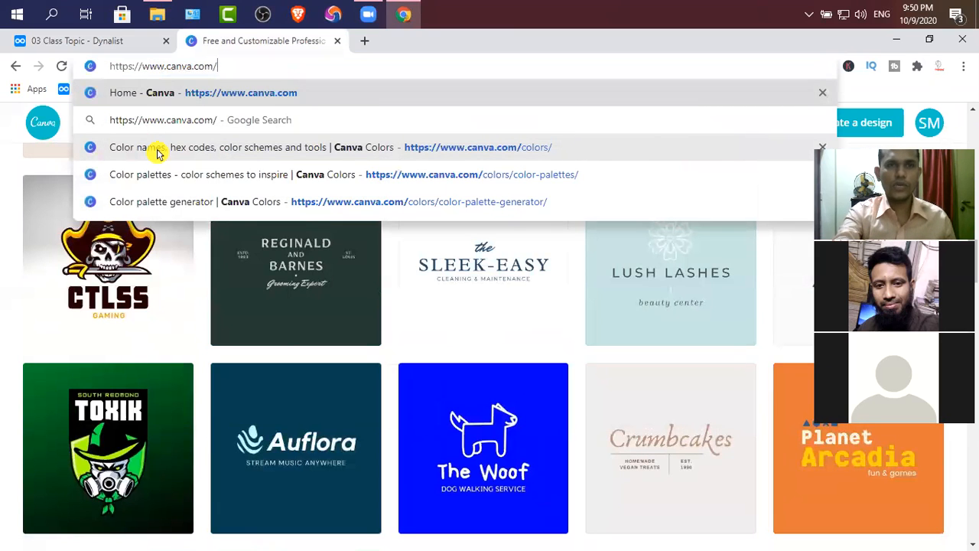
pyautogui.press('Return')
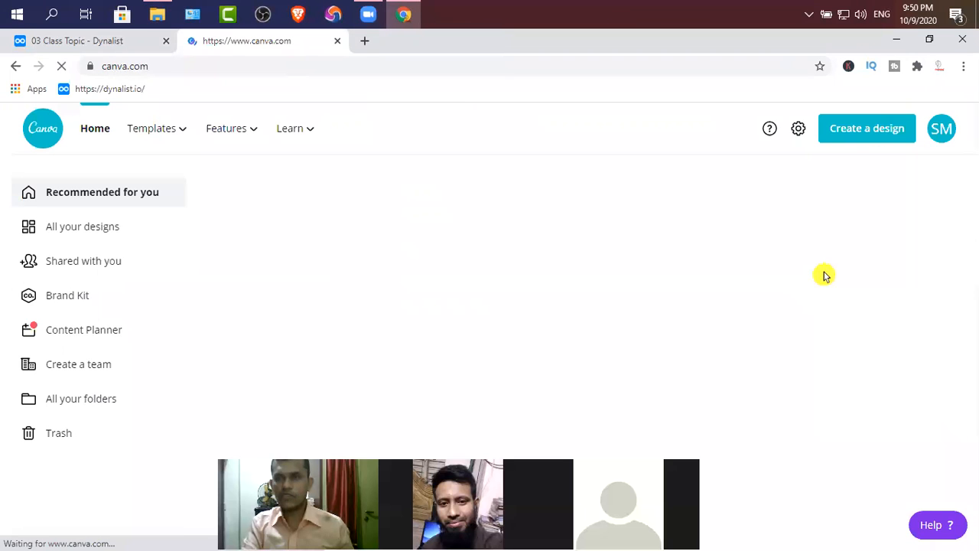
# - Create a blank YouTube Thumbnail design and close the Canva home page
pyautogui.click(867, 128)
pyautogui.click(706, 257)
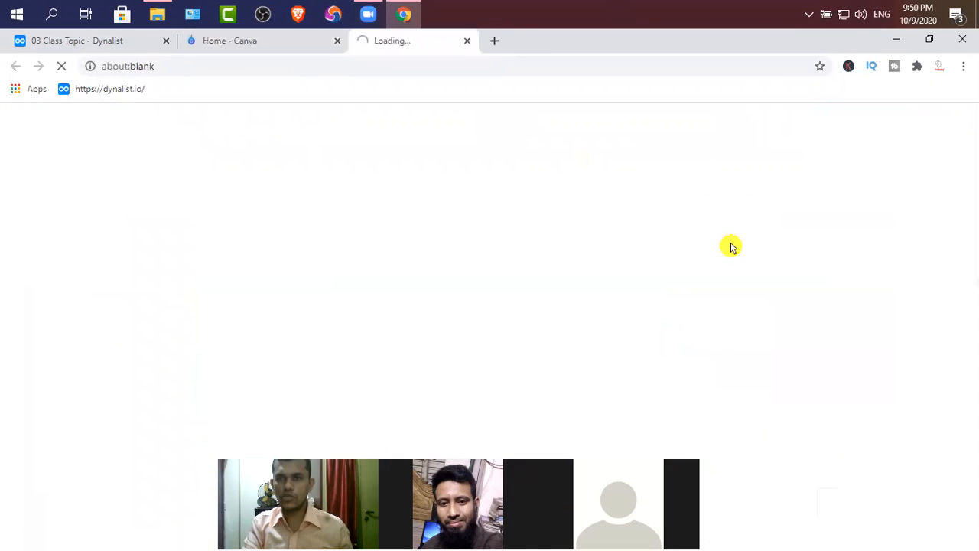
pyautogui.click(335, 41)
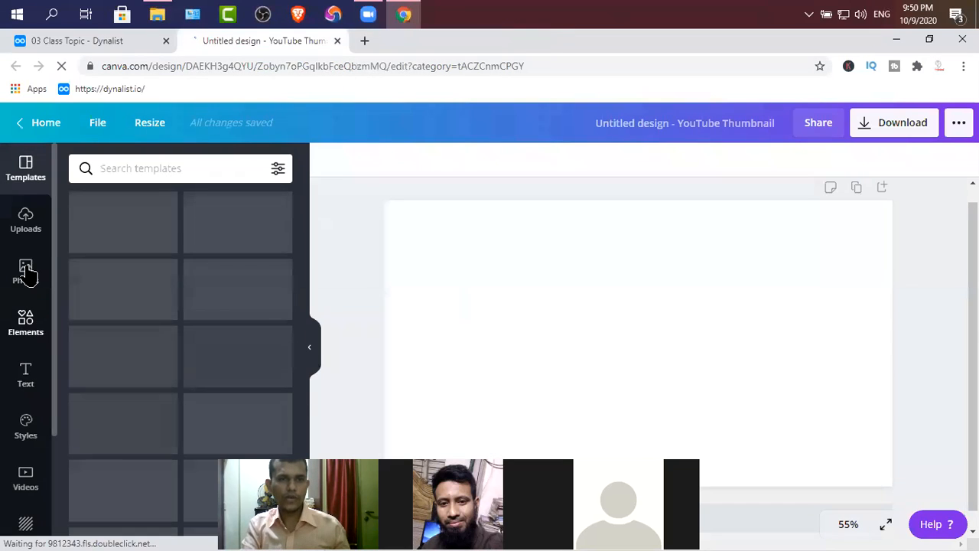
# - Search the elements library for "letter frames"
pyautogui.click(25, 325)
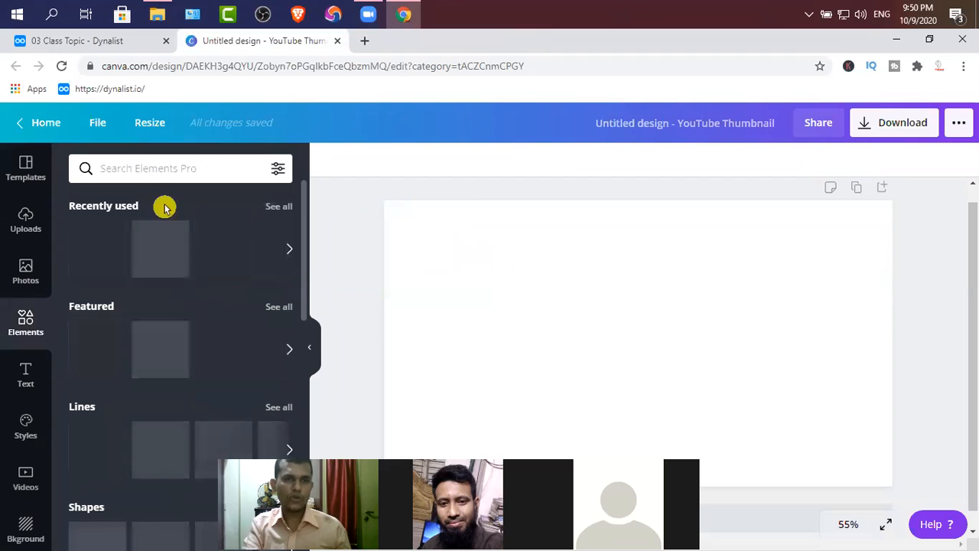
pyautogui.click(155, 169)
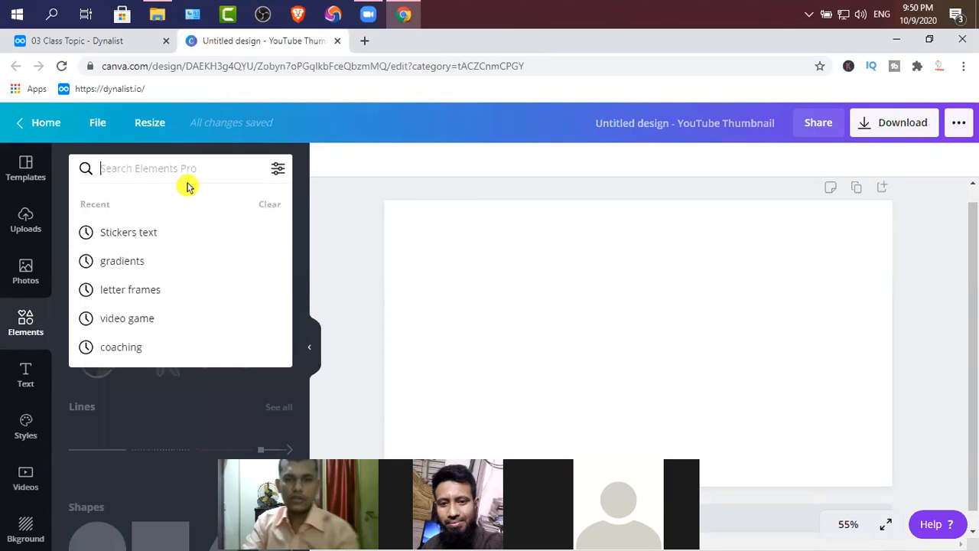
pyautogui.write('lette')
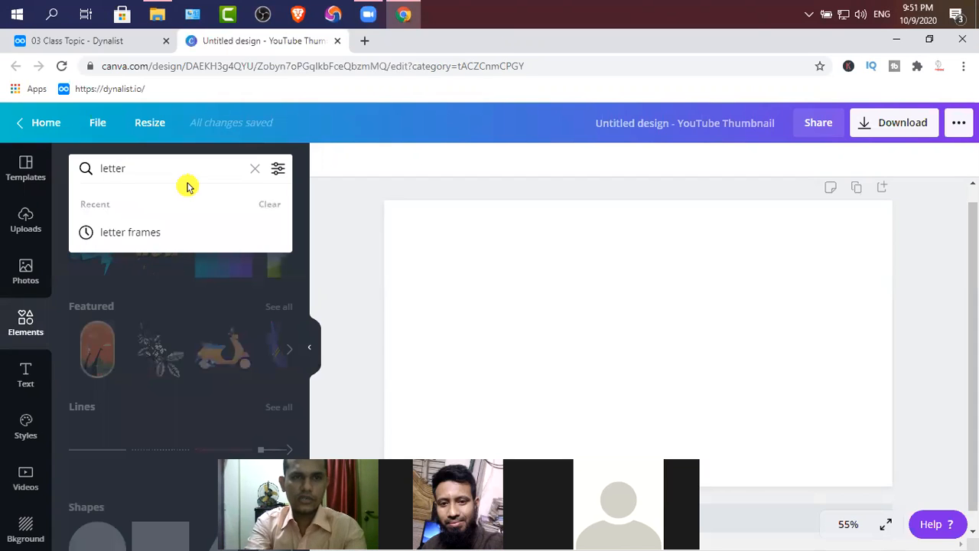
pyautogui.write('r')
pyautogui.click(127, 234)
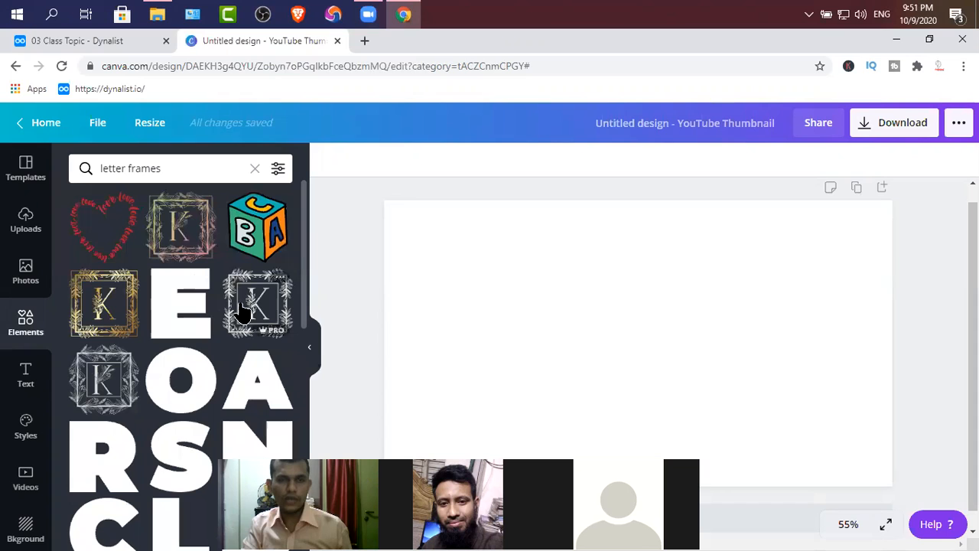
# - Find the letter frames with the sky-and-hill placeholder and place the letter D near the middle of the page
pyautogui.scroll(-2, 227, 293)
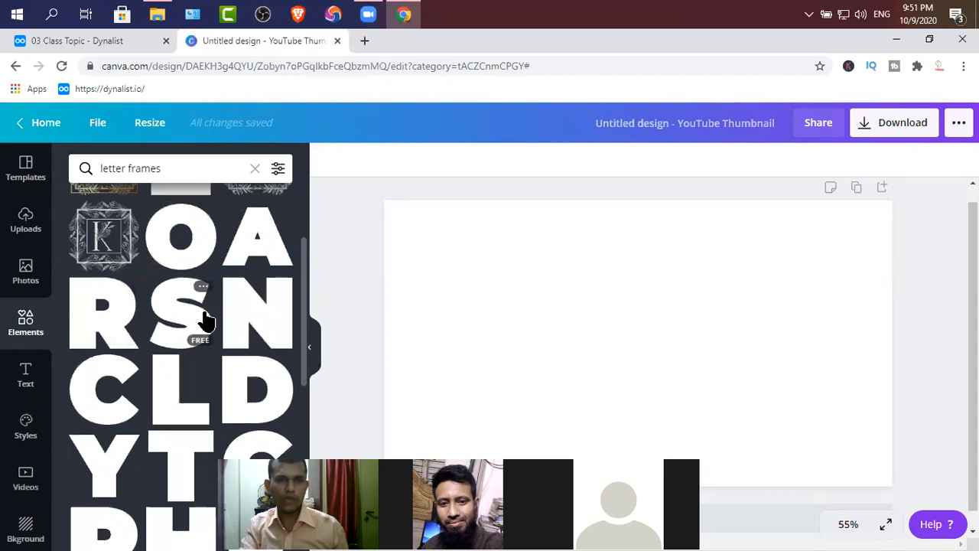
pyautogui.scroll(-6, 201, 340)
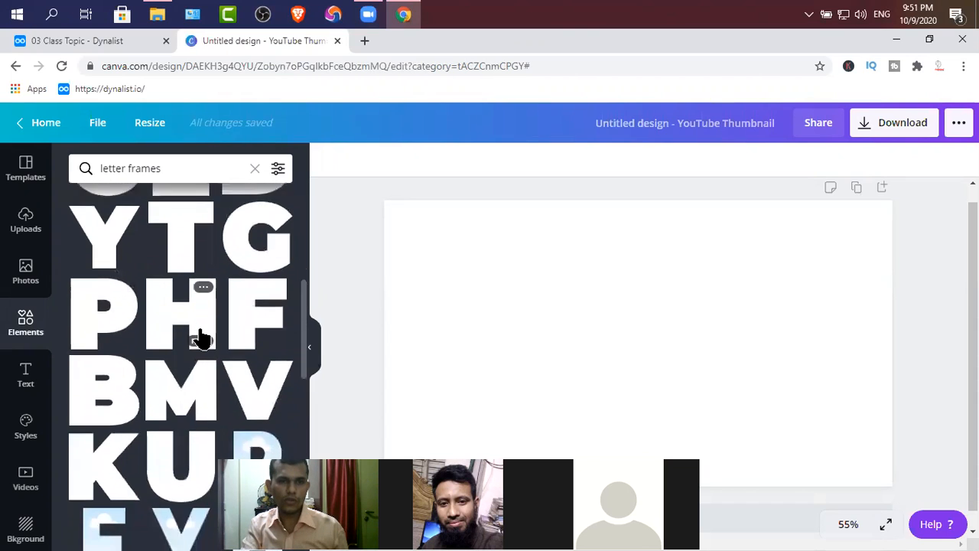
pyautogui.scroll(3, 123, 302)
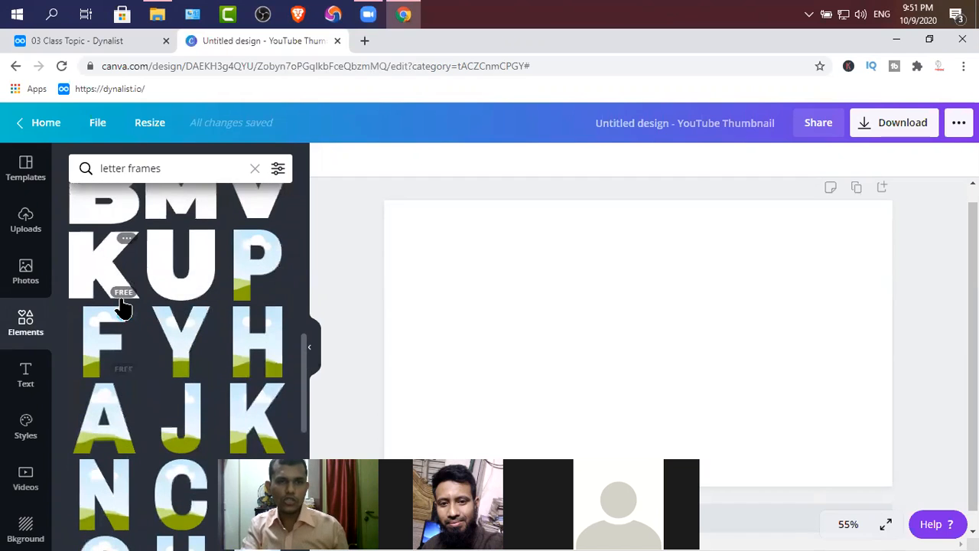
pyautogui.scroll(-1, 125, 325)
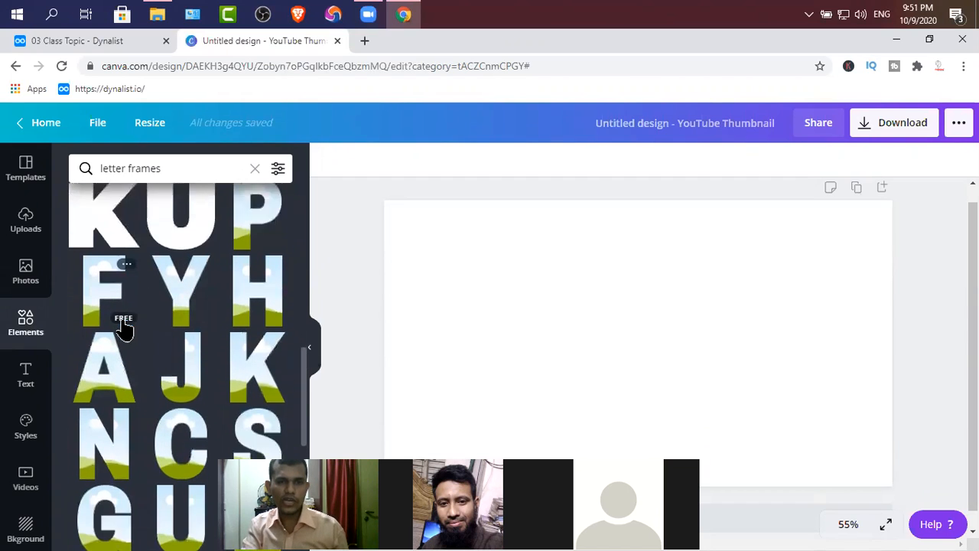
pyautogui.scroll(-1, 125, 327)
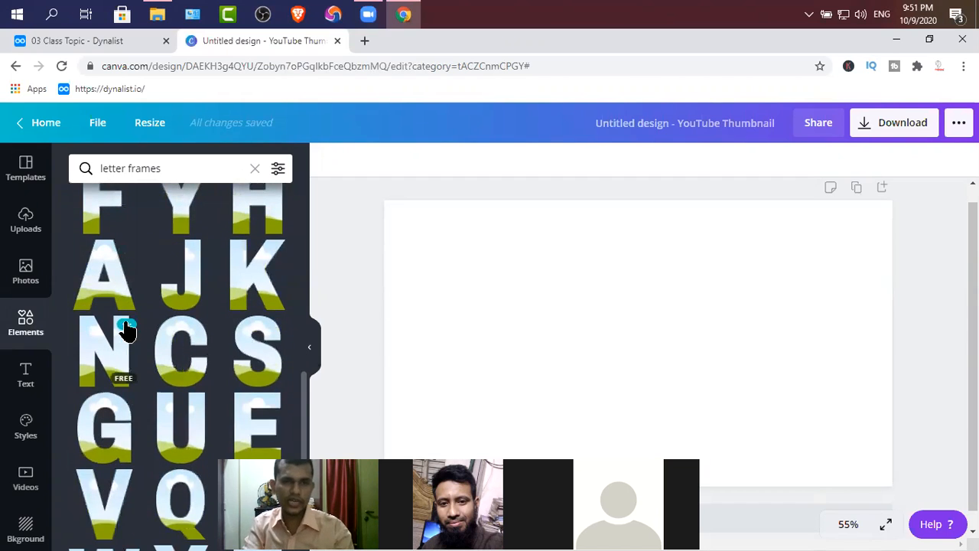
pyautogui.scroll(2, 126, 328)
pyautogui.scroll(-8, 229, 321)
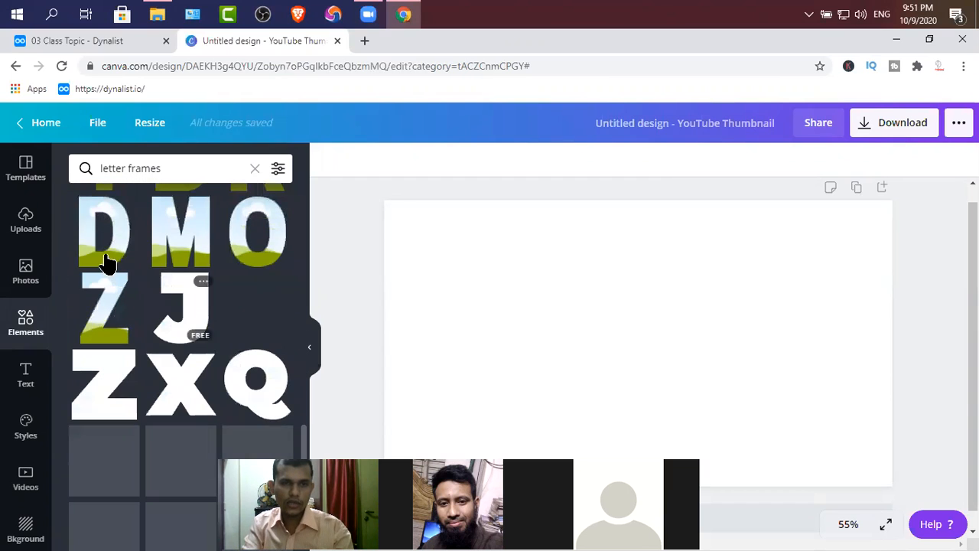
pyautogui.moveTo(105, 260); pyautogui.dragTo(531, 334)
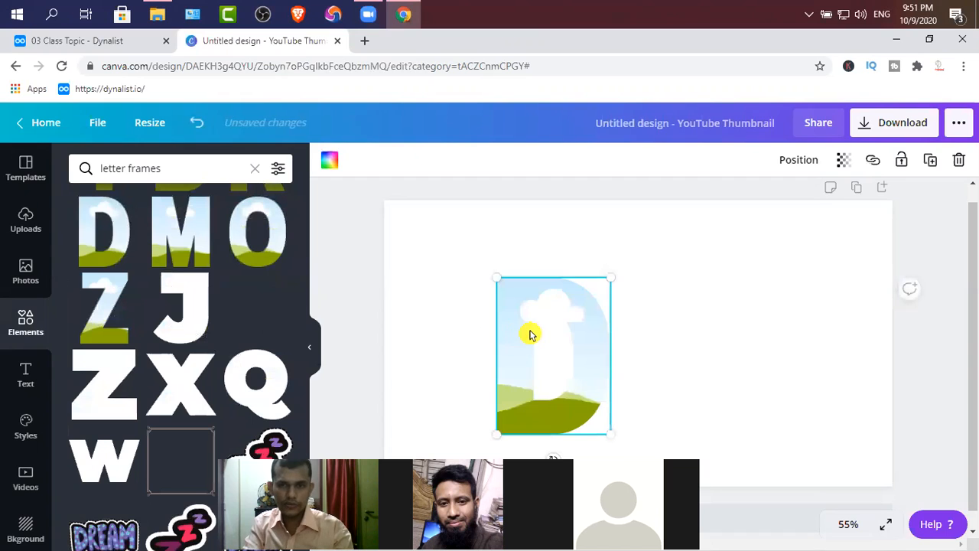
# - Add the sky-and-hill letter frames L and P to the right of the D, with the P beside the L
pyautogui.scroll(2, 135, 305)
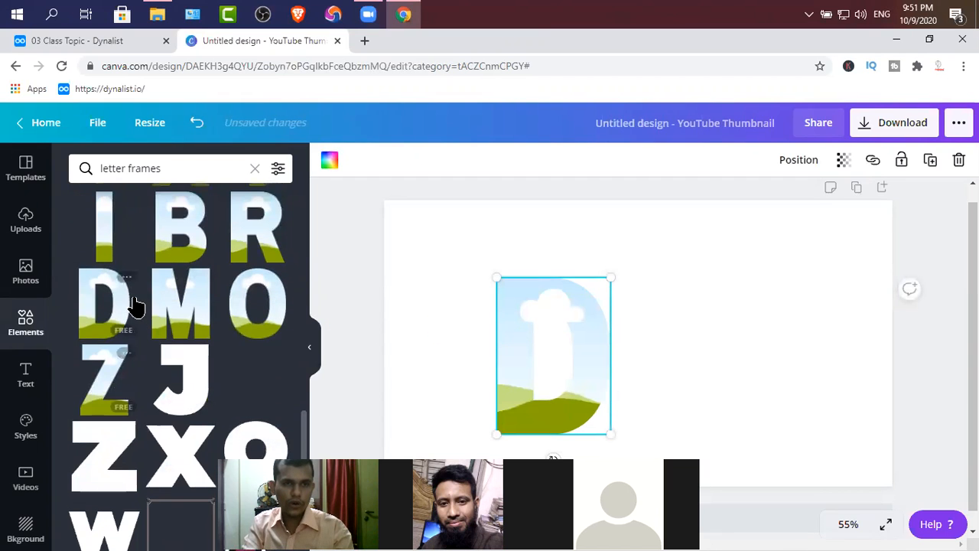
pyautogui.scroll(3, 144, 310)
pyautogui.moveTo(239, 367); pyautogui.dragTo(673, 380)
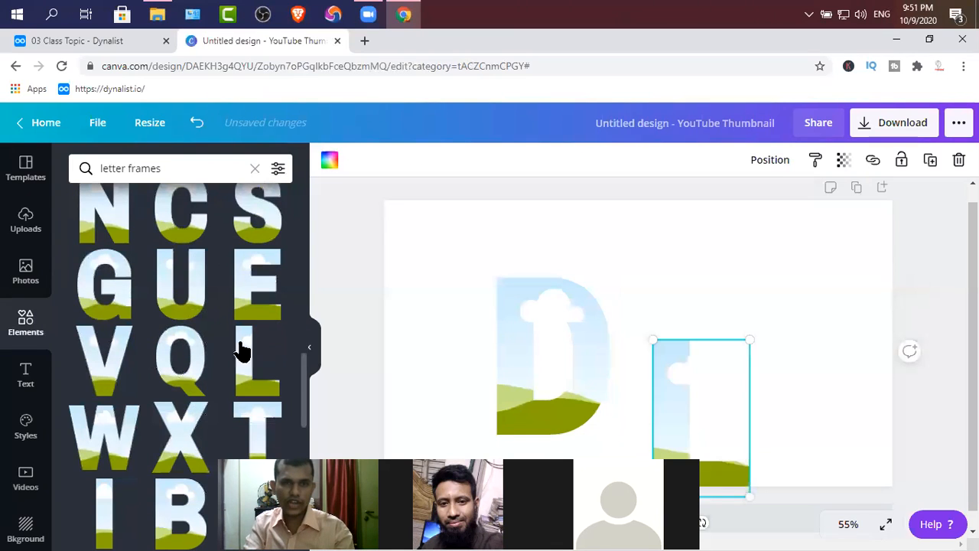
pyautogui.scroll(1, 220, 346)
pyautogui.scroll(3, 220, 346)
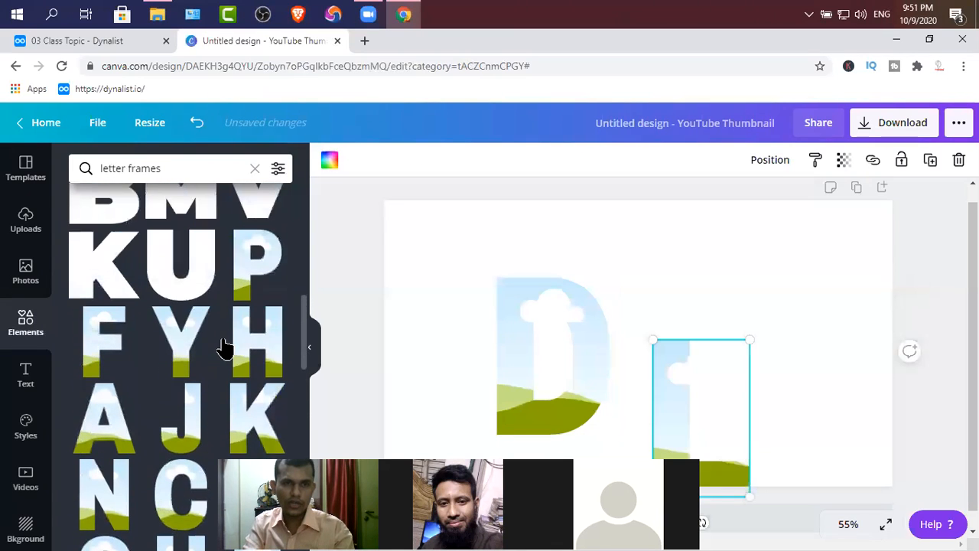
pyautogui.click(256, 275)
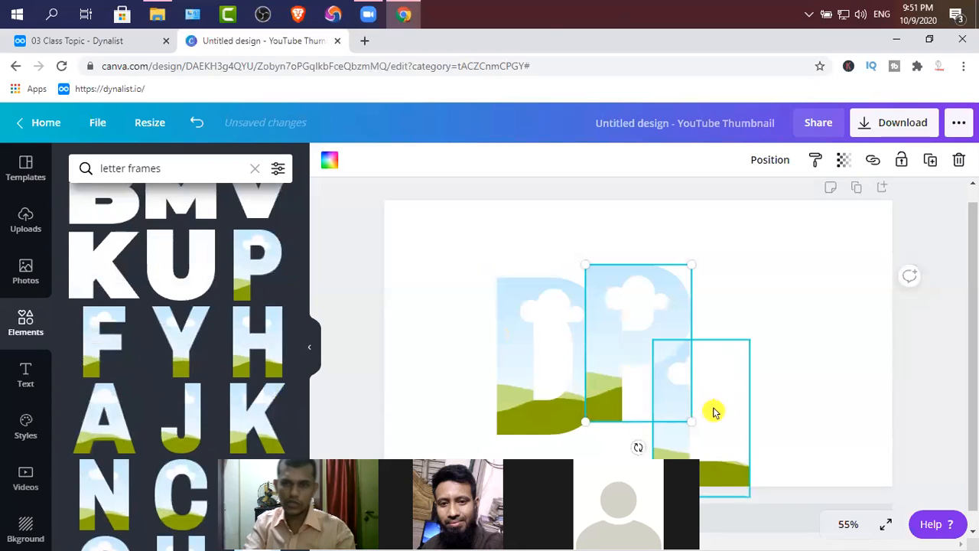
pyautogui.moveTo(631, 342); pyautogui.dragTo(802, 395)
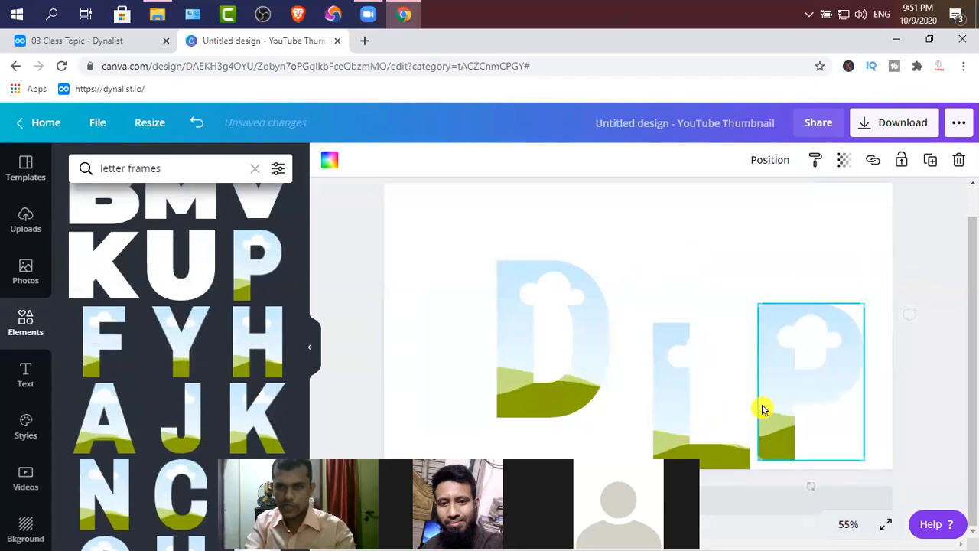
# - Set the page background to the default red colour
pyautogui.click(428, 253)
pyautogui.click(329, 160)
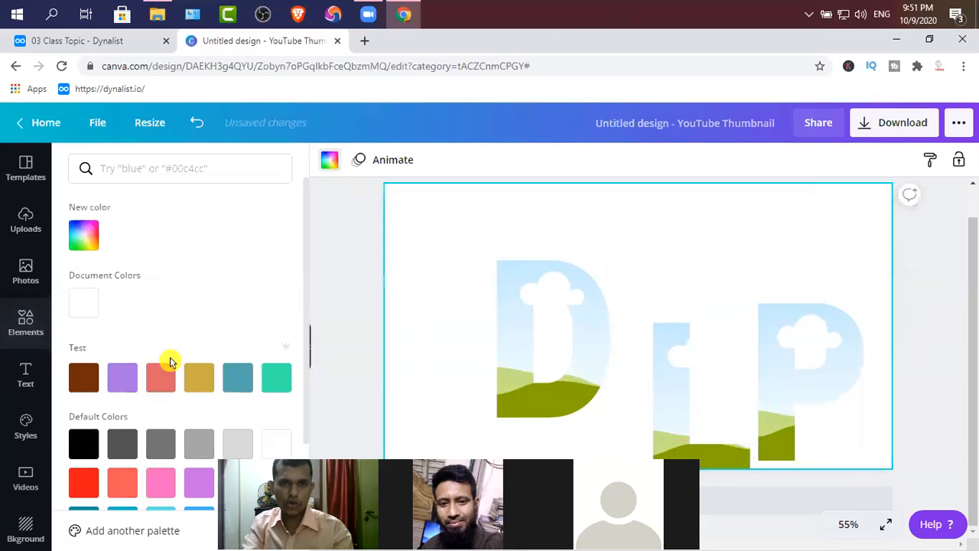
pyautogui.click(83, 482)
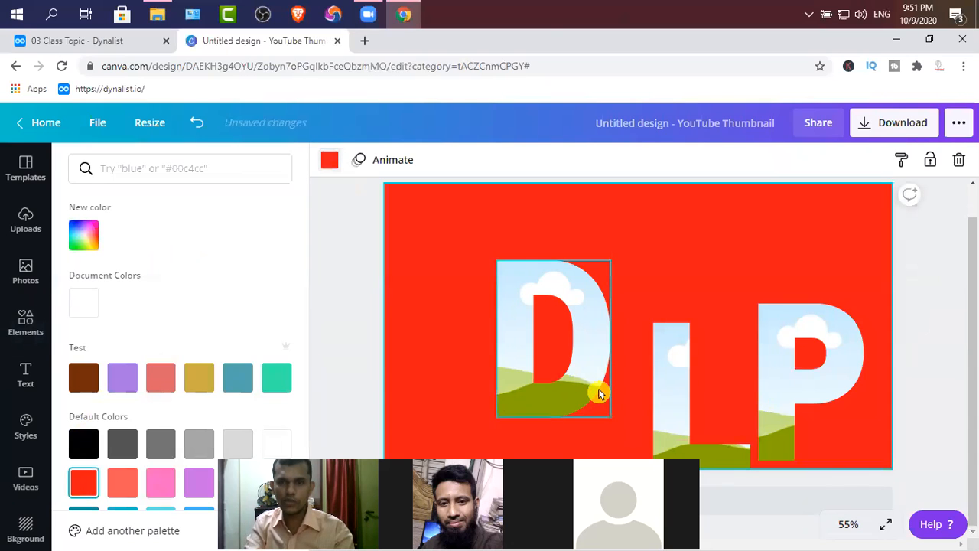
# - Move the letter D slightly to the left and down, and align the D, L and P frames by their middles
pyautogui.moveTo(489, 378); pyautogui.dragTo(467, 382)
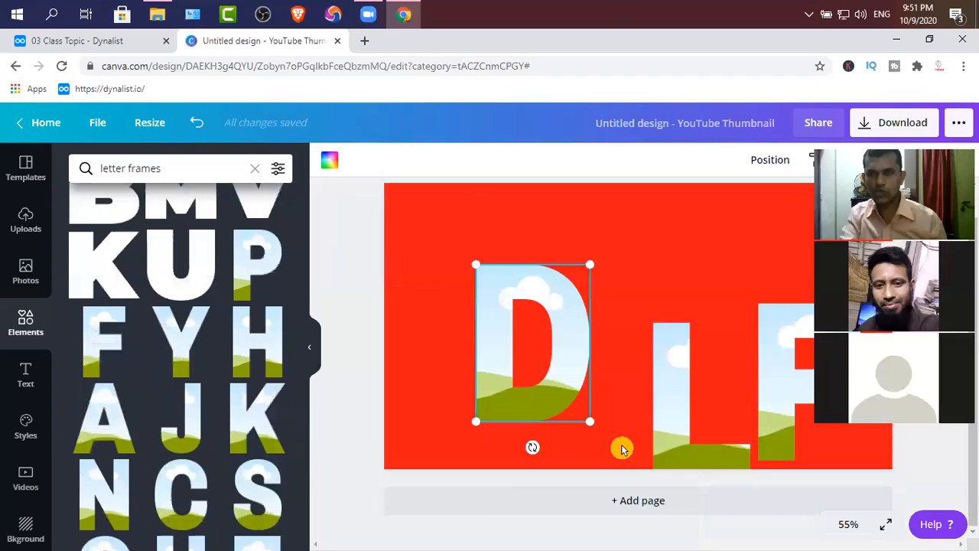
pyautogui.click(729, 401)
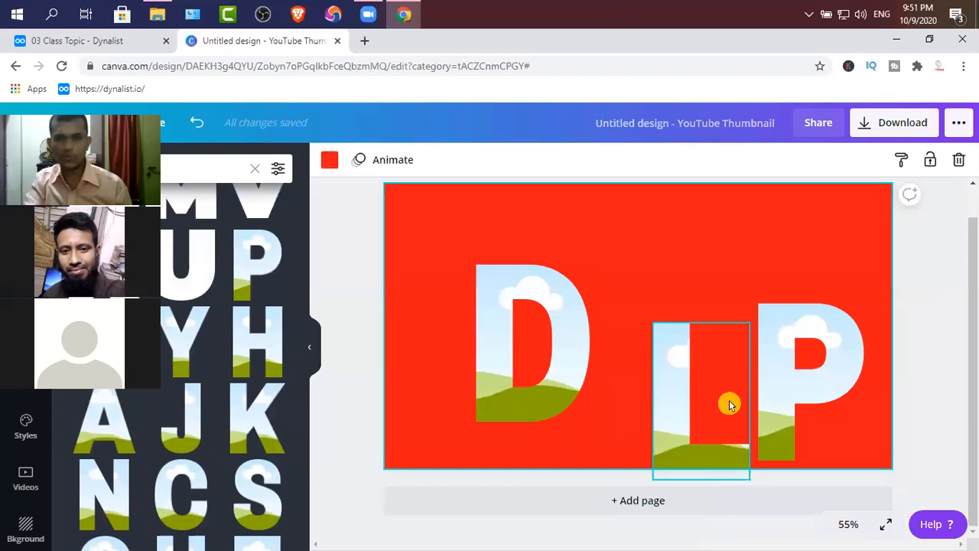
pyautogui.moveTo(887, 455); pyautogui.dragTo(448, 295)
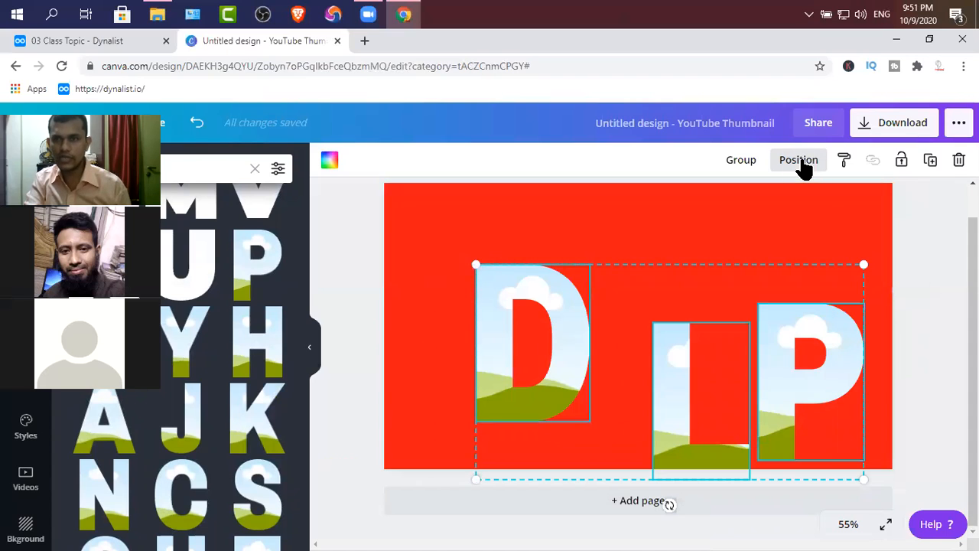
pyautogui.click(799, 161)
pyautogui.click(604, 293)
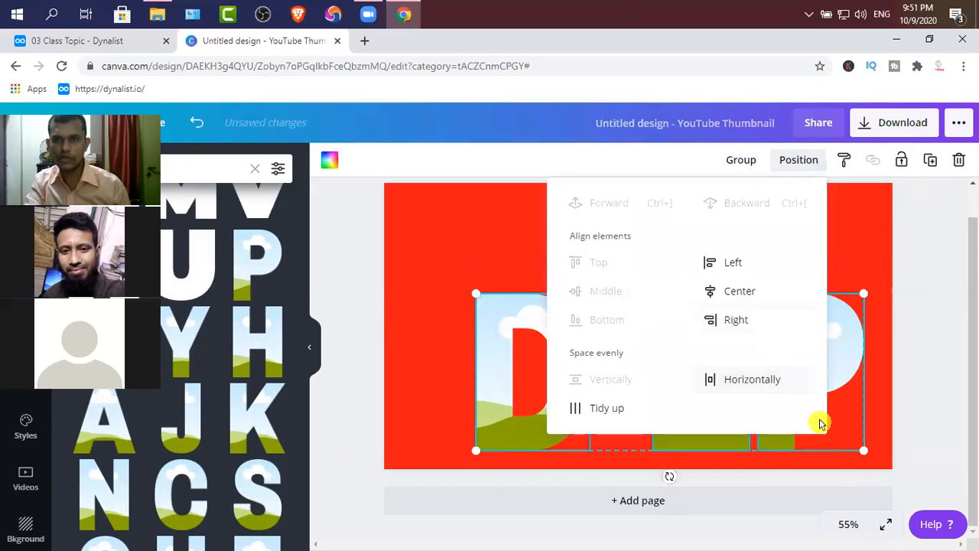
# - Try center alignment on the three selected letter frames, and undo it
pyautogui.click(742, 294)
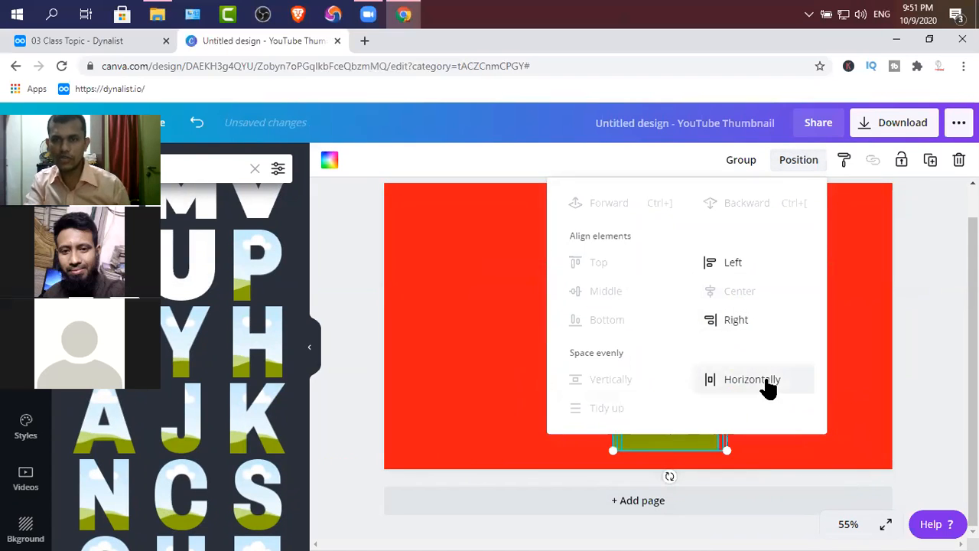
pyautogui.hotkey('ctrl', 'z')
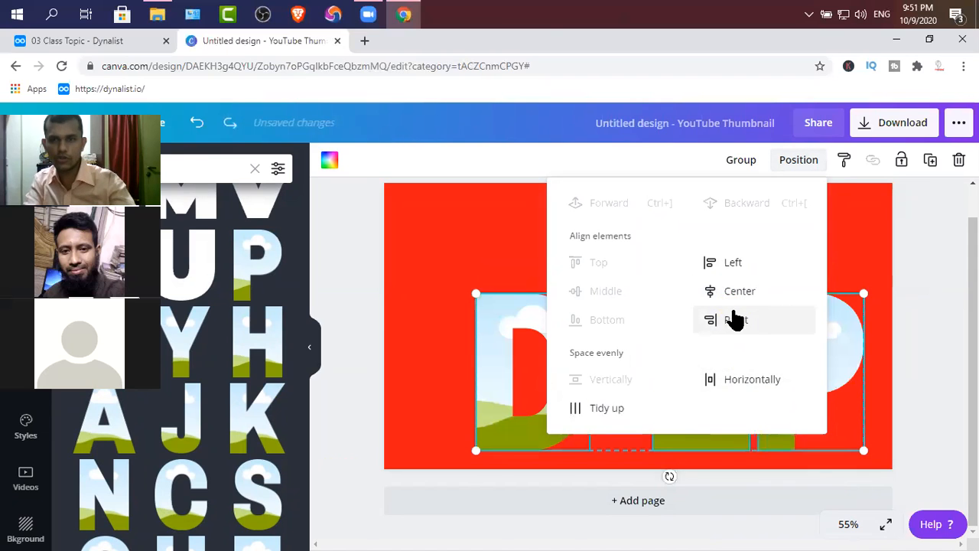
# - Move the letter D right, close to the L, and shift all three letters together up and left toward the page's middle
pyautogui.click(863, 250)
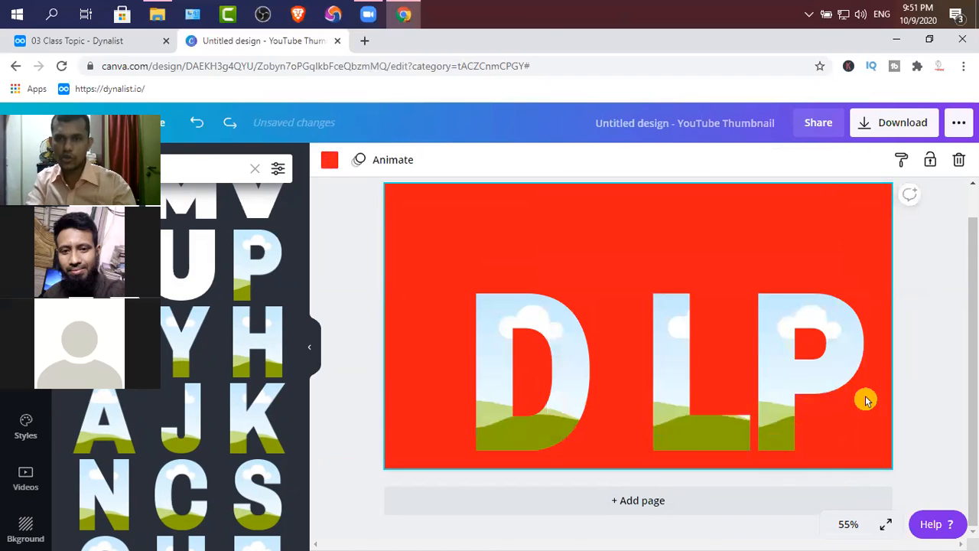
pyautogui.moveTo(555, 379); pyautogui.dragTo(608, 375)
pyautogui.click(850, 421)
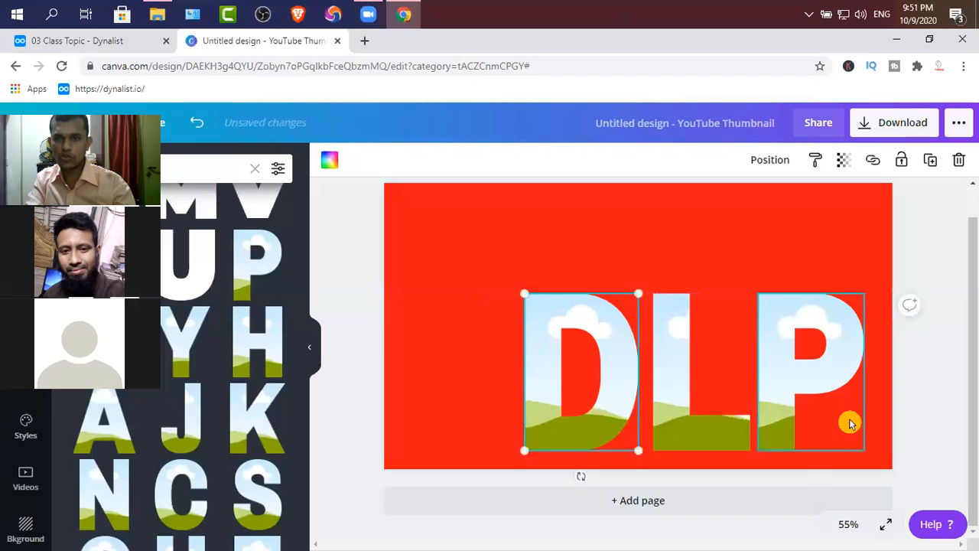
pyautogui.hotkey('ctrl', 'a')
pyautogui.moveTo(712, 398); pyautogui.dragTo(662, 346)
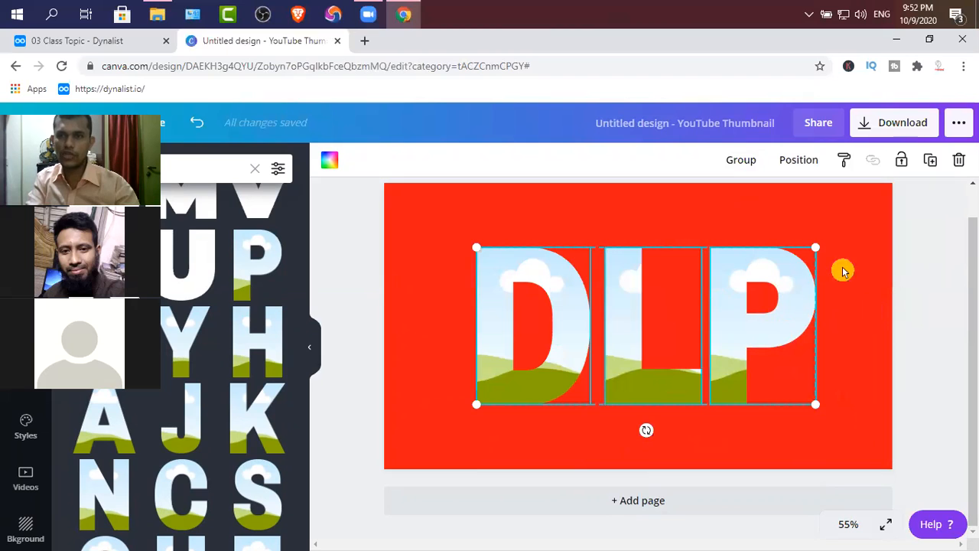
# - Group the D, L and P frames and test moving the group around the page
pyautogui.click(743, 163)
pyautogui.click(951, 300)
pyautogui.doubleClick(711, 325)
pyautogui.moveTo(608, 309); pyautogui.dragTo(754, 324)
pyautogui.moveTo(761, 307); pyautogui.dragTo(725, 313)
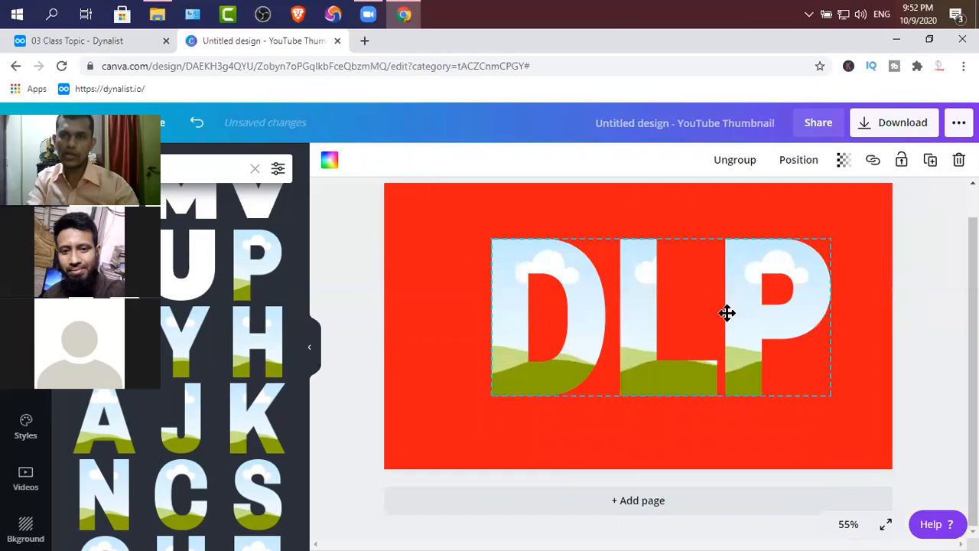
# - Lock the DLP group and try to move it
pyautogui.click(902, 163)
pyautogui.moveTo(692, 307); pyautogui.dragTo(500, 289)
pyautogui.moveTo(690, 372)
pyautogui.mouseDown()
pyautogui.moveTo(554, 345)
pyautogui.moveTo(478, 291)
pyautogui.mouseUp()
pyautogui.moveTo(551, 291); pyautogui.dragTo(408, 202)
pyautogui.moveTo(555, 311); pyautogui.dragTo(452, 238)
pyautogui.moveTo(575, 329); pyautogui.dragTo(461, 240)
pyautogui.moveTo(655, 347); pyautogui.dragTo(437, 274)
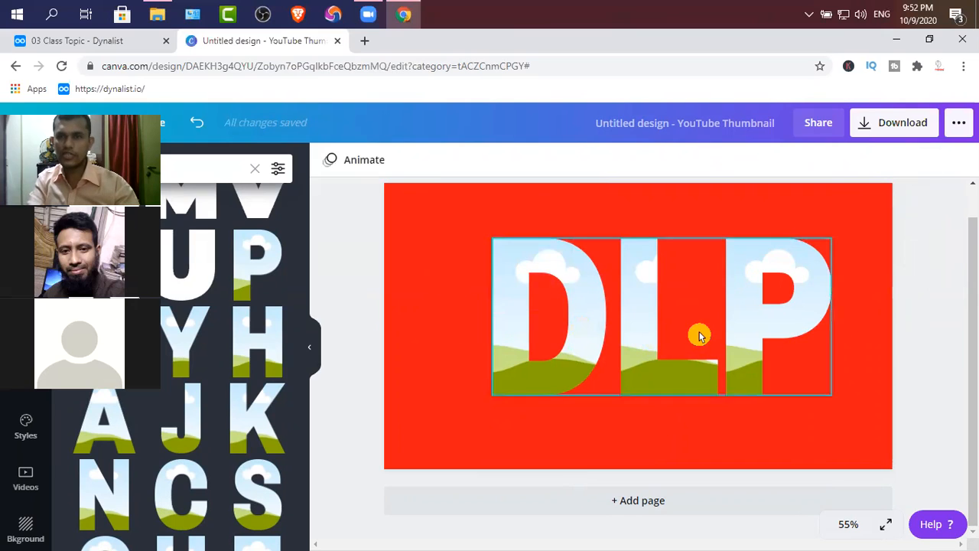
# - Unlock the DLP group and move it slightly left and down
pyautogui.click(753, 299)
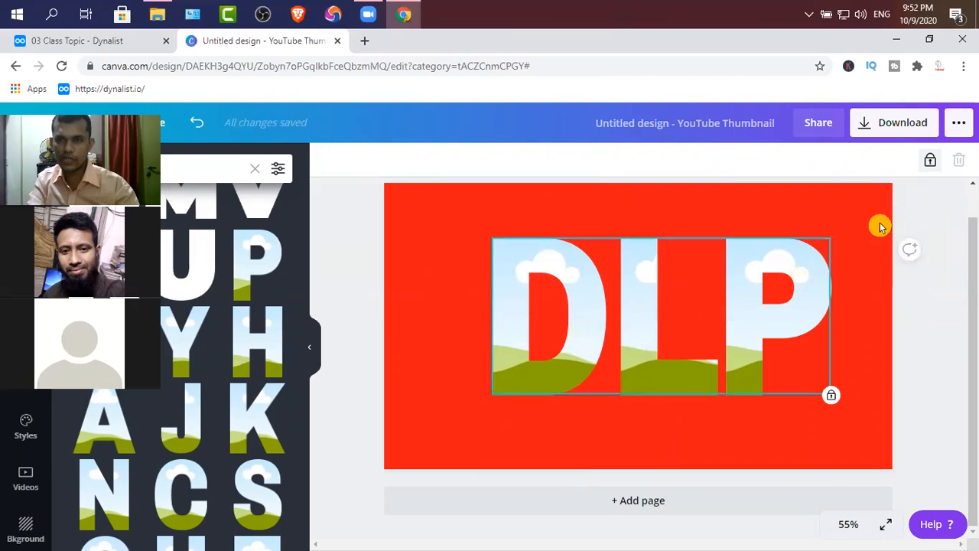
pyautogui.click(930, 162)
pyautogui.moveTo(673, 309); pyautogui.dragTo(656, 319)
pyautogui.click(856, 376)
pyautogui.click(562, 329)
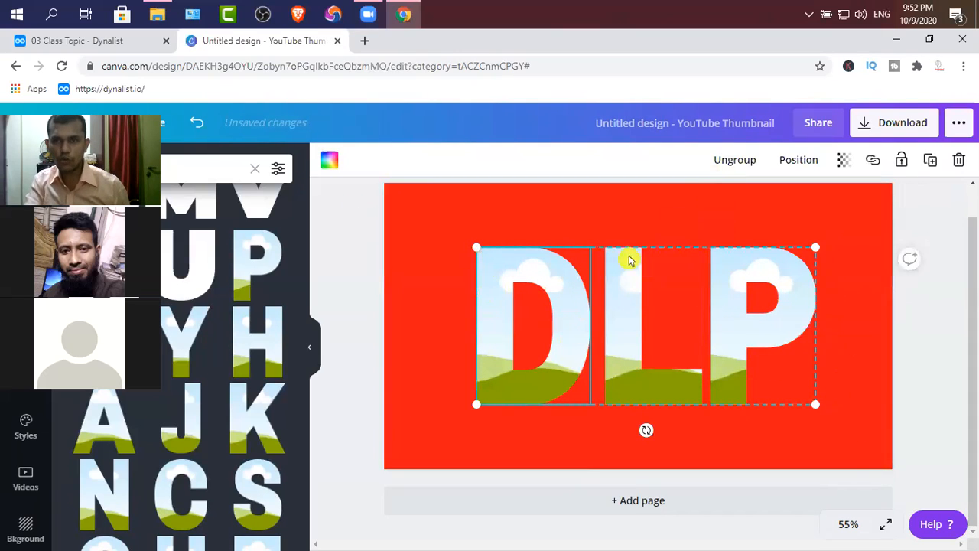
# - Ungroup the three letters, try moving one letter on its own, and undo that move
pyautogui.click(730, 166)
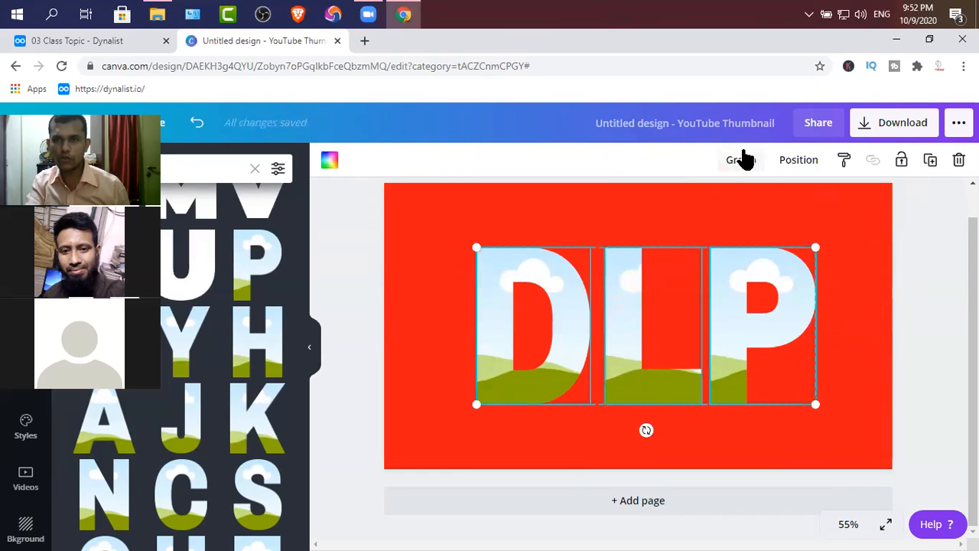
pyautogui.click(823, 288)
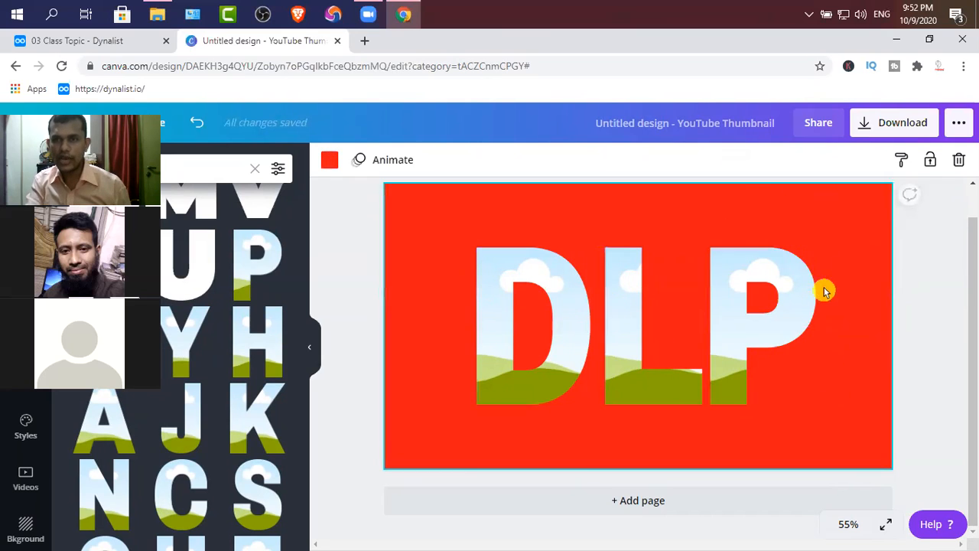
pyautogui.moveTo(780, 334)
pyautogui.mouseDown()
pyautogui.moveTo(605, 253)
pyautogui.moveTo(426, 278)
pyautogui.moveTo(645, 341)
pyautogui.moveTo(783, 341)
pyautogui.mouseUp()
pyautogui.hotkey('ctrl', 'z')
pyautogui.click(847, 350)
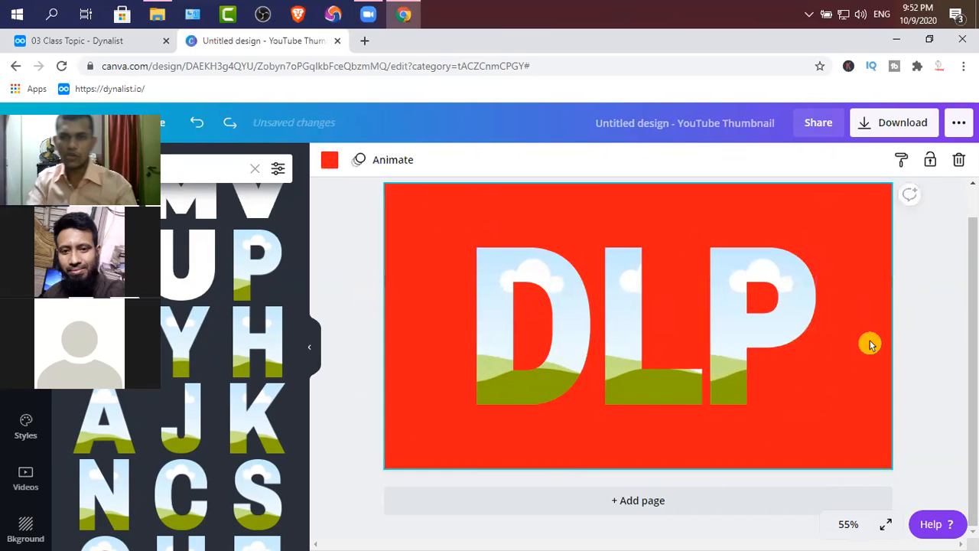
# - Select all three letter frames and enlarge them together until they span nearly the full page width
pyautogui.moveTo(839, 345); pyautogui.dragTo(480, 271)
pyautogui.moveTo(415, 220); pyautogui.dragTo(384, 205)
pyautogui.moveTo(815, 403); pyautogui.dragTo(843, 416)
# - Nudge the enlarged letters right and down until they are centered on the page
pyautogui.press('Right')
pyautogui.press('Right')
pyautogui.press('Right')
pyautogui.press('Right')
pyautogui.press('Right')
pyautogui.press('Right')
pyautogui.press('Right')
pyautogui.press('Right')
pyautogui.press('Right')
pyautogui.press('Right')
pyautogui.press('Right')
pyautogui.press('Right')
pyautogui.press('Right')
pyautogui.press('Right')
pyautogui.press('Right')
pyautogui.press('Right')
pyautogui.press('Right')
pyautogui.press('Right')
pyautogui.press('Right')
pyautogui.press('Right')
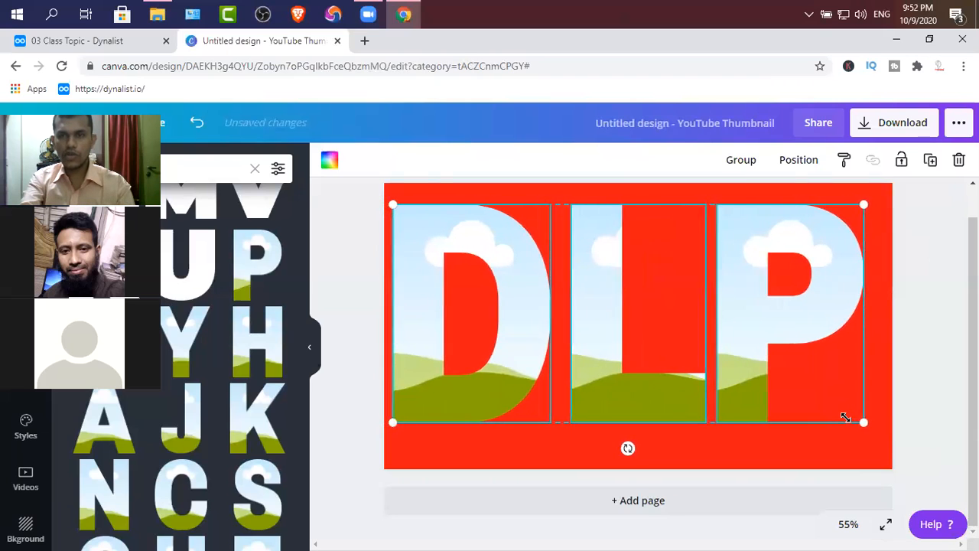
pyautogui.press('Down')
pyautogui.press('Down')
pyautogui.press('Down')
pyautogui.press('Down')
pyautogui.press('Down')
pyautogui.press('Down')
pyautogui.press('Down')
pyautogui.press('Down')
pyautogui.press('Down')
pyautogui.press('Down')
pyautogui.press('Down')
pyautogui.press('Down')
pyautogui.press('Down')
pyautogui.press('Down')
pyautogui.press('Down')
pyautogui.press('Down')
pyautogui.press('Down')
pyautogui.press('Down')
pyautogui.press('Down')
pyautogui.press('Down')
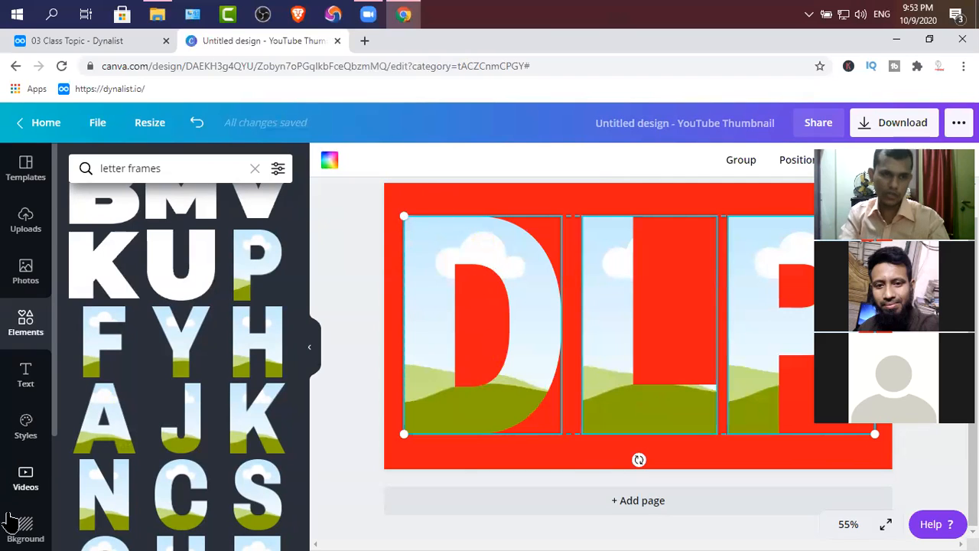
# - Open the Pexels photo library, add the sunset photo of jumping people to the page, and delete it again
pyautogui.scroll(-1, 27, 401)
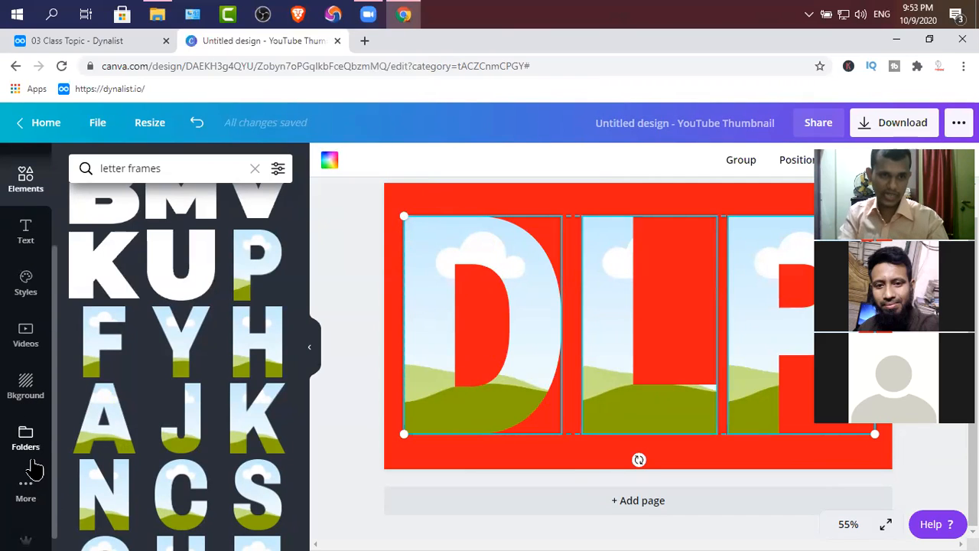
pyautogui.click(23, 491)
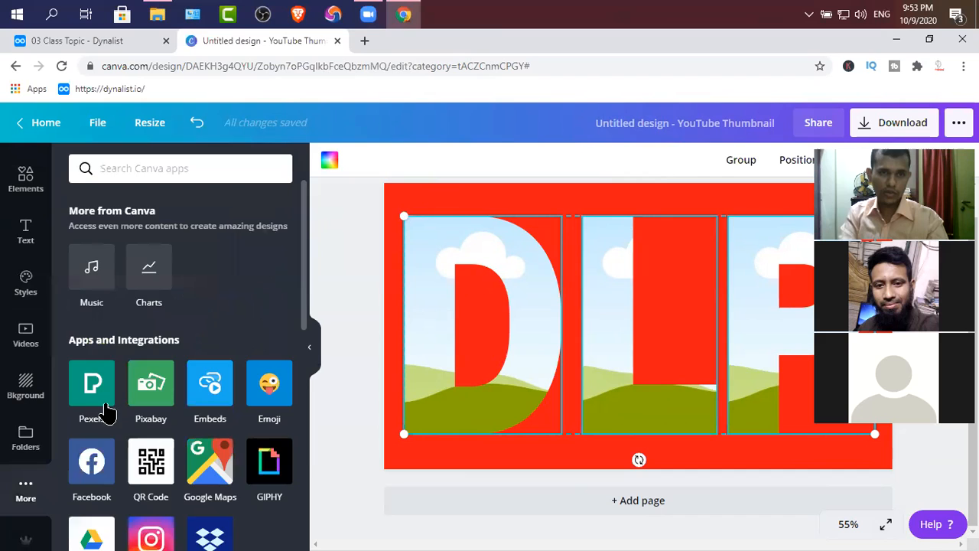
pyautogui.click(104, 404)
pyautogui.scroll(-3, 264, 375)
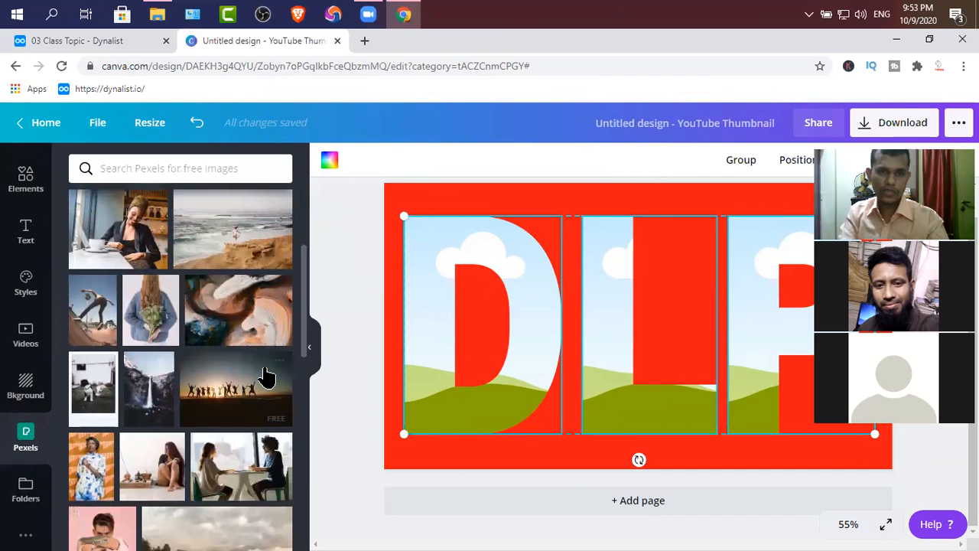
pyautogui.scroll(1, 162, 259)
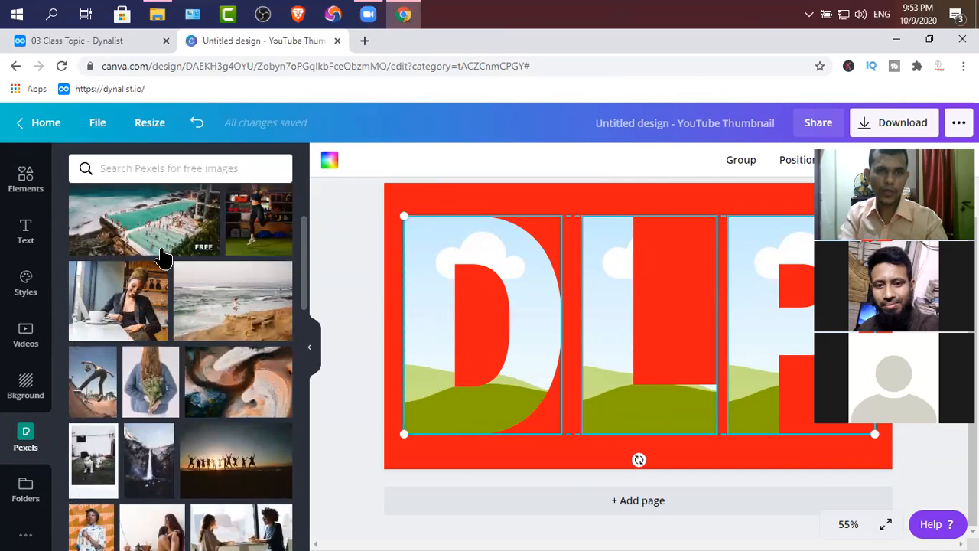
pyautogui.scroll(-3, 162, 260)
pyautogui.scroll(-4, 146, 462)
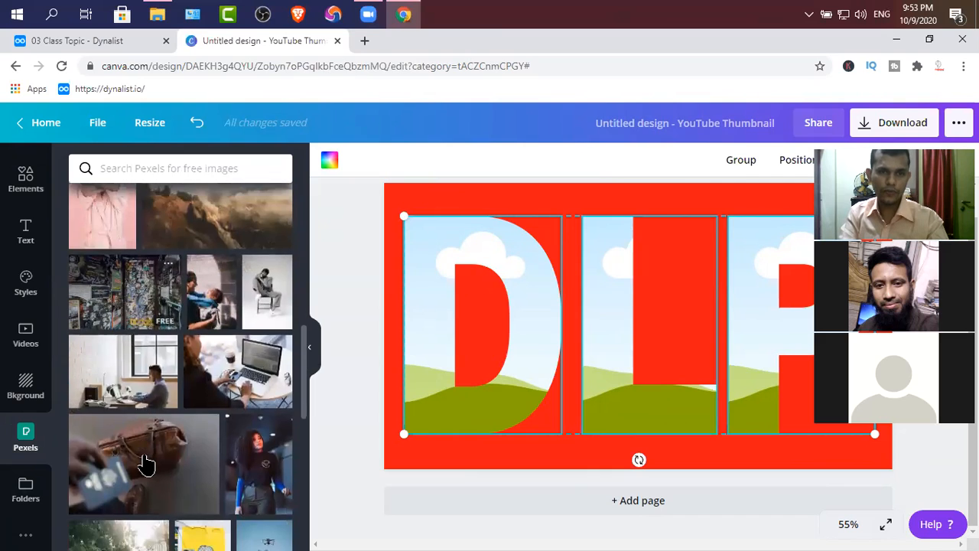
pyautogui.scroll(3, 149, 462)
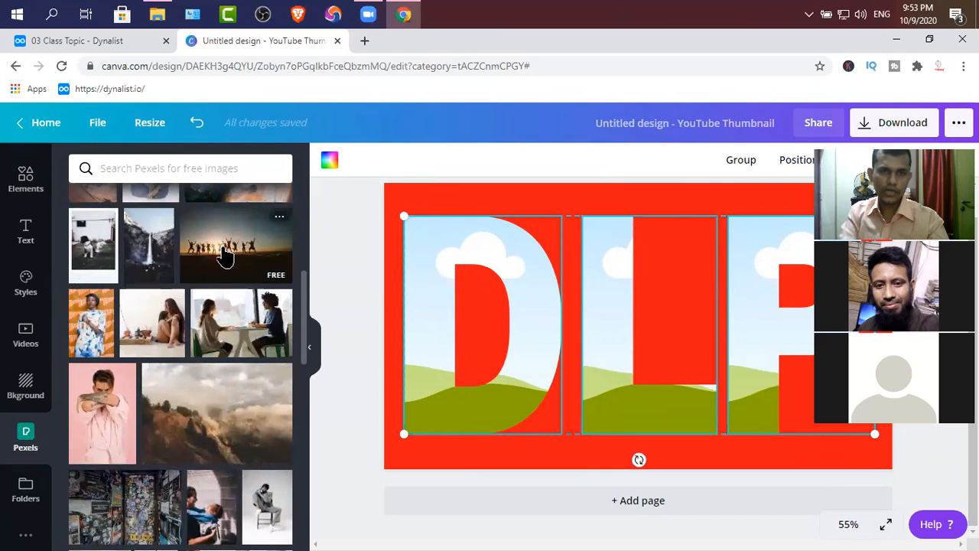
pyautogui.click(235, 258)
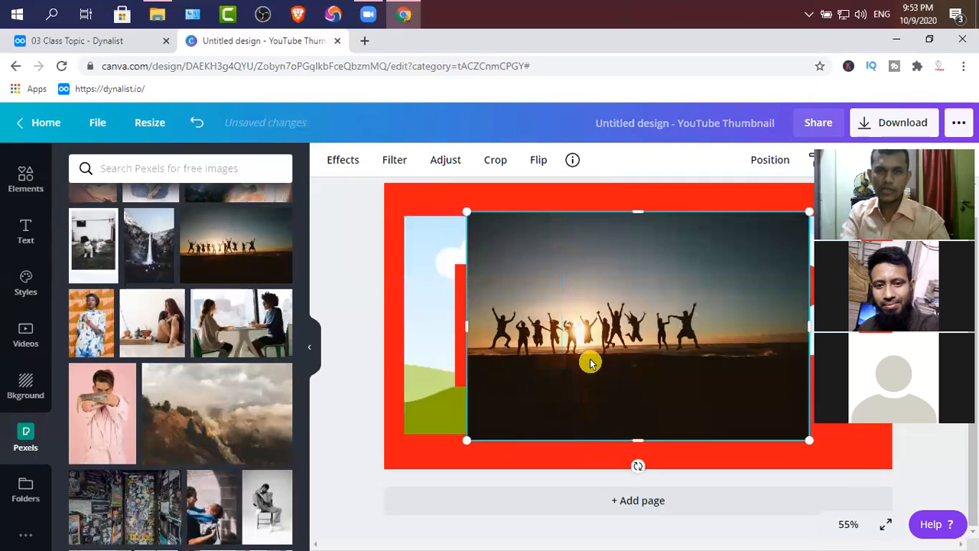
pyautogui.press('Delete')
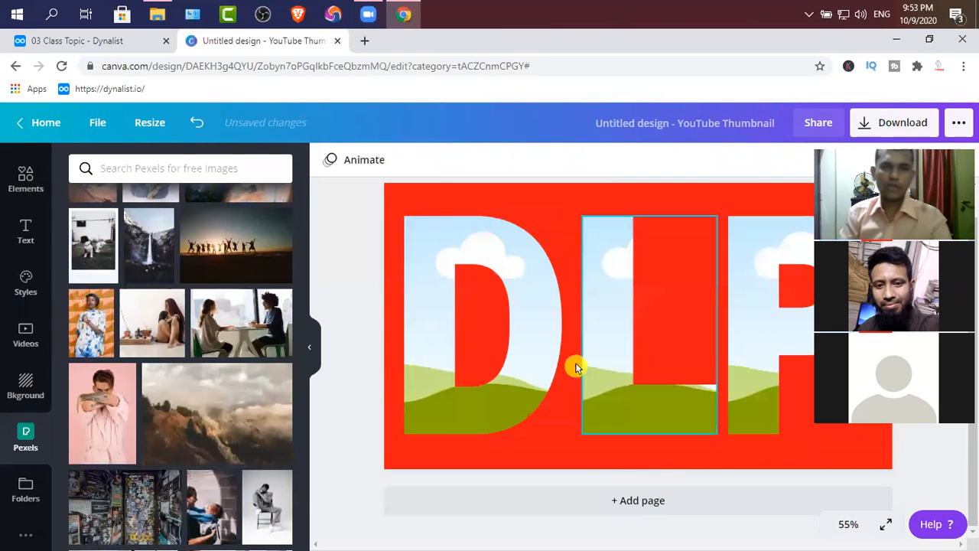
# - Fill the D, L and P letter frames with the sunset photo of jumping people
pyautogui.click(240, 255)
pyautogui.moveTo(523, 323); pyautogui.dragTo(528, 350)
pyautogui.moveTo(228, 264); pyautogui.dragTo(757, 302)
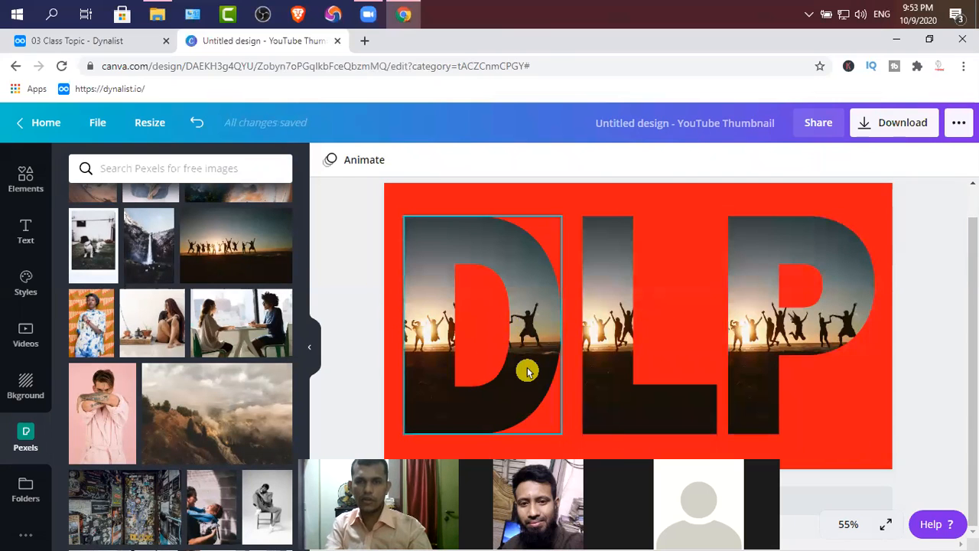
# - Move the letter D slightly to the right, closer to the L
pyautogui.moveTo(527, 372); pyautogui.dragTo(536, 368)
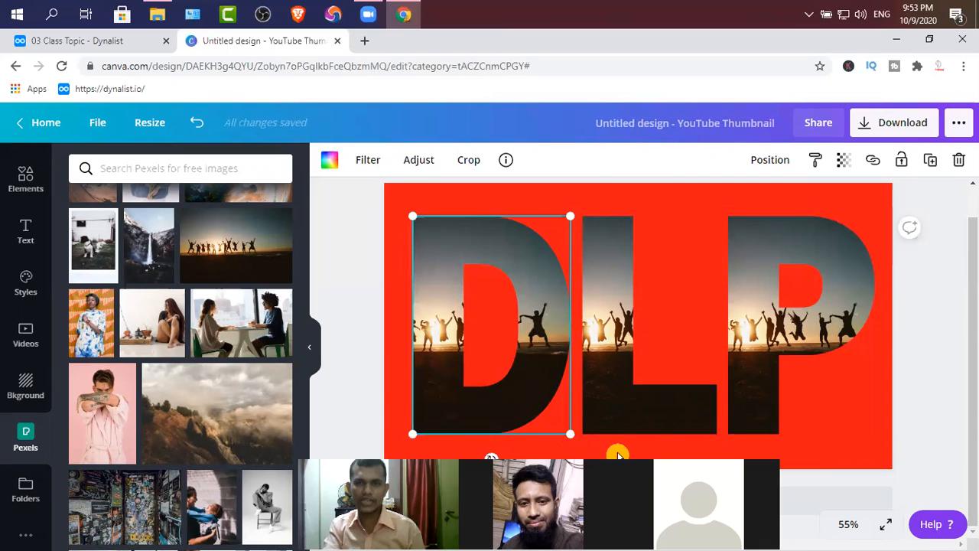
pyautogui.click(812, 386)
pyautogui.click(949, 345)
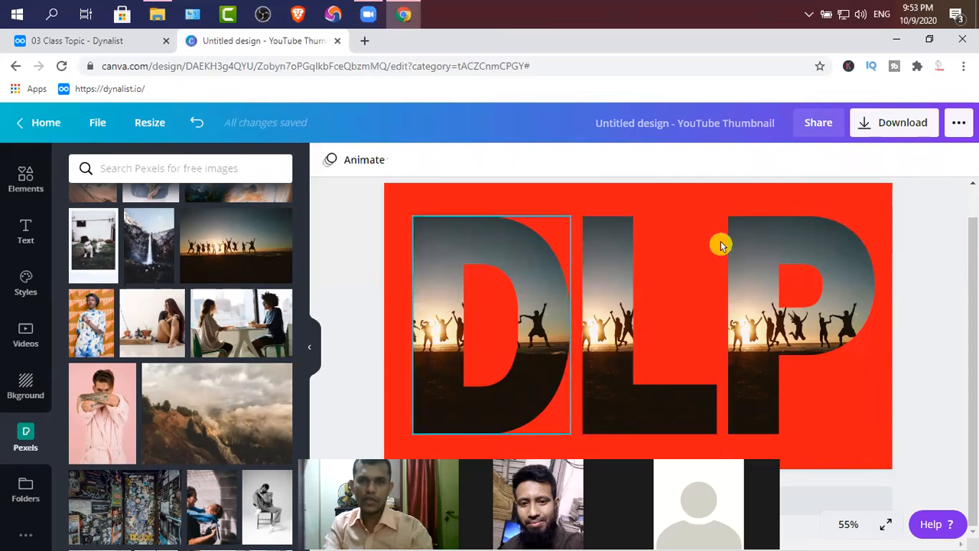
# - Change the page background from red to the turquoise green in the Test palette
pyautogui.click(700, 215)
pyautogui.click(330, 162)
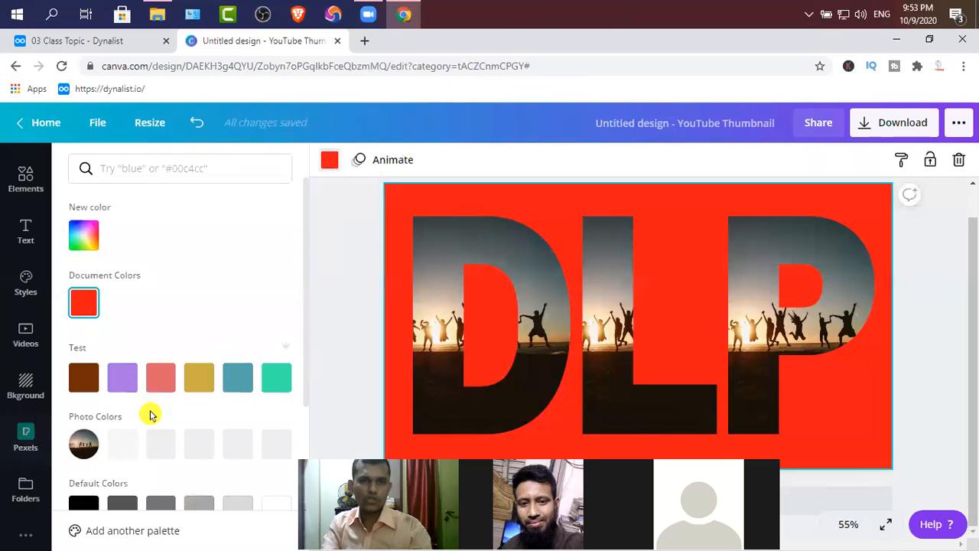
pyautogui.click(277, 379)
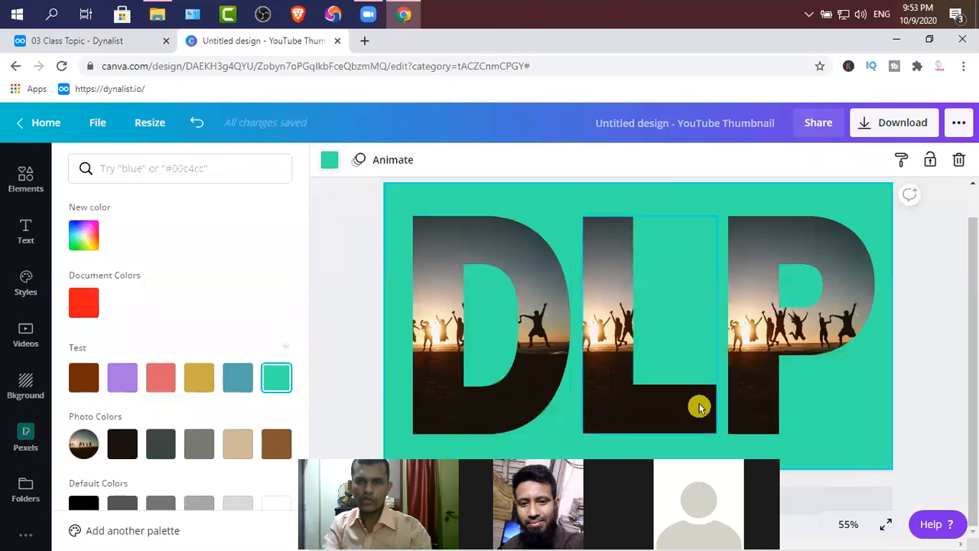
pyautogui.click(862, 408)
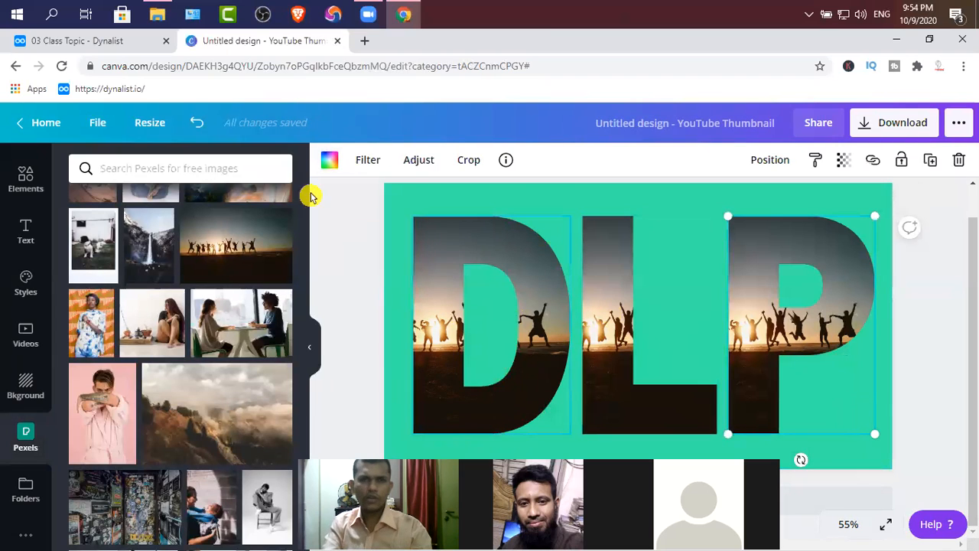
# - Switch to the Dynalist class notes and look up the Gradients topic
pyautogui.click(77, 43)
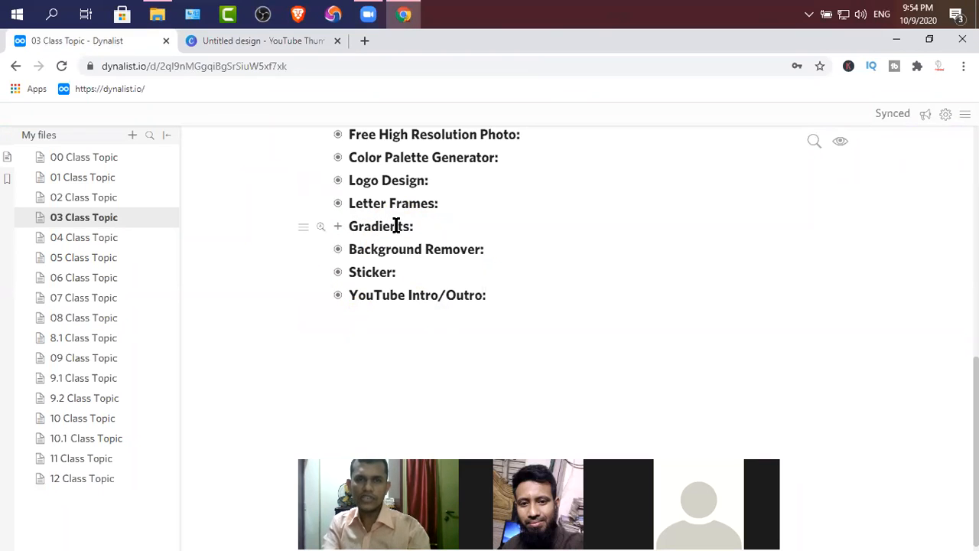
pyautogui.click(338, 226)
pyautogui.click(338, 228)
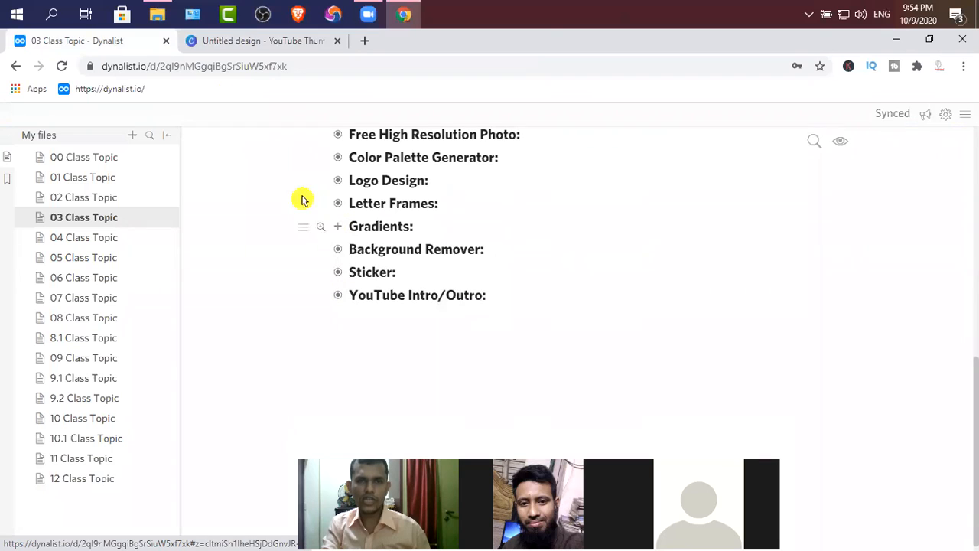
pyautogui.click(401, 22)
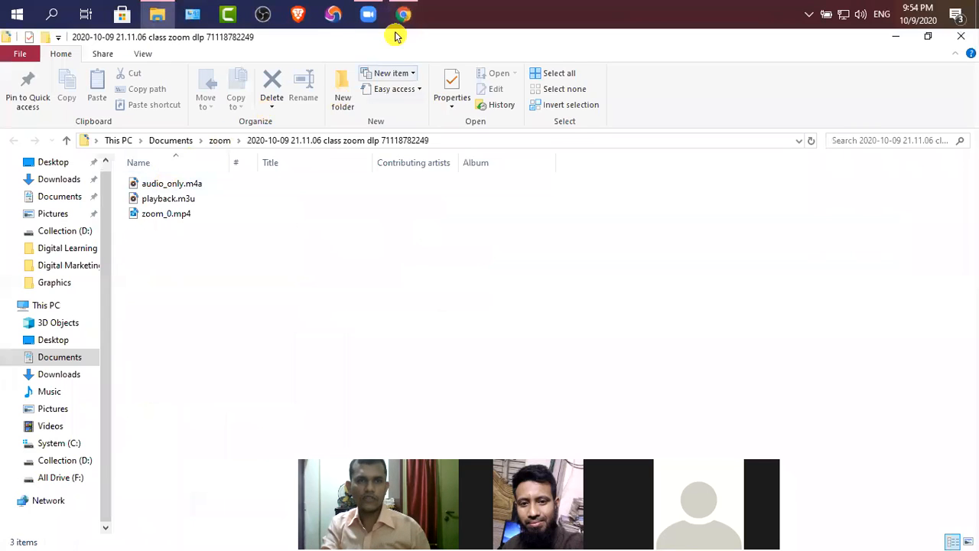
pyautogui.click(391, 21)
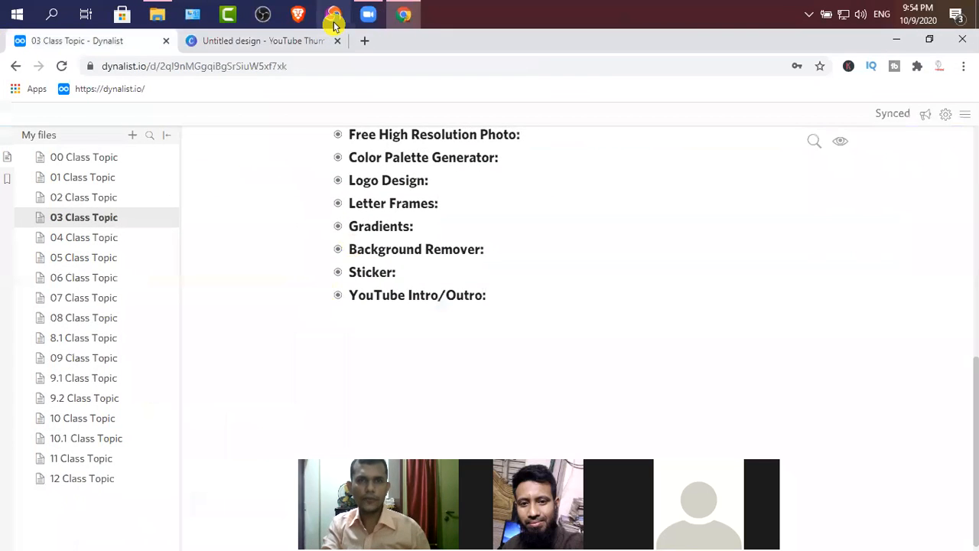
# - Switch back to the Canva design and search Pexels for "gradients"
pyautogui.click(230, 39)
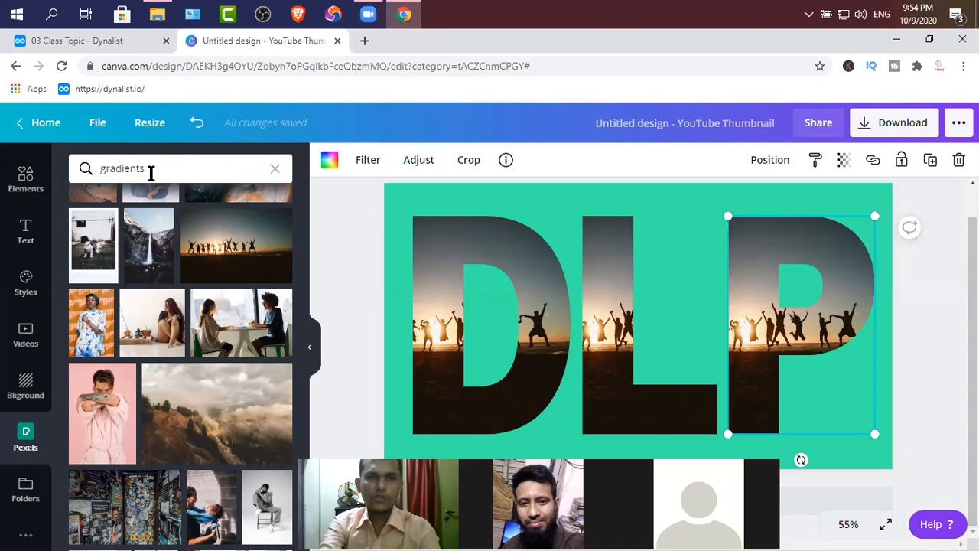
pyautogui.press('Return')
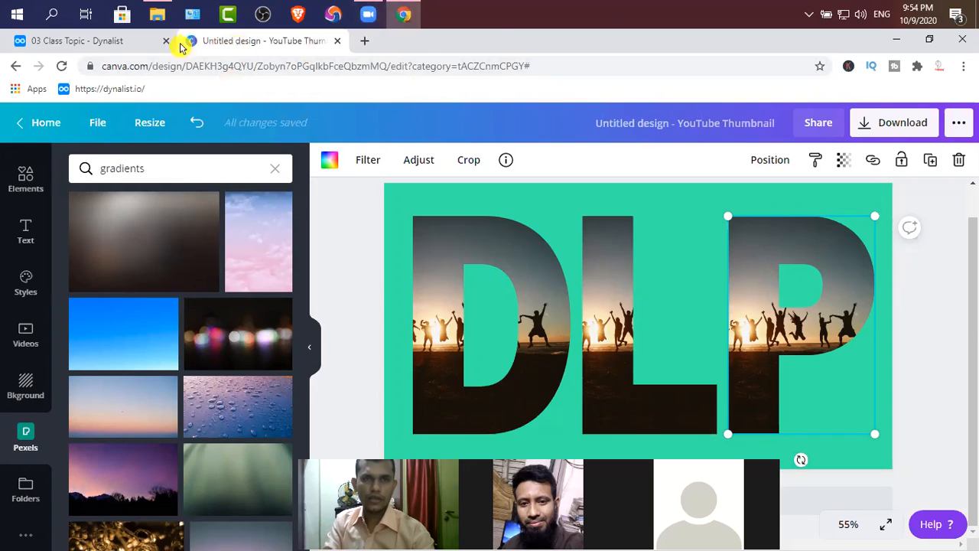
# - Return to the Dynalist class notes and expand the Gradients topic to read its instructions
pyautogui.click(122, 41)
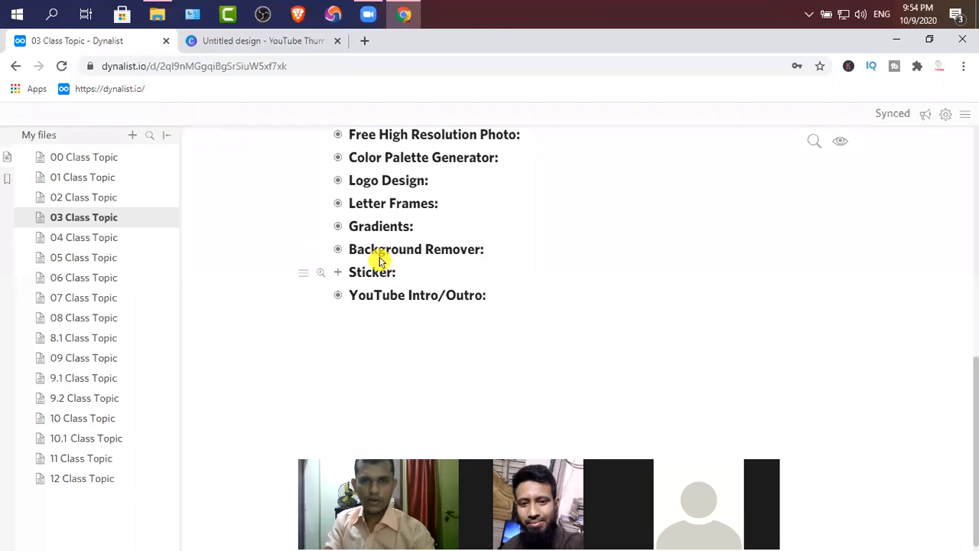
pyautogui.click(337, 226)
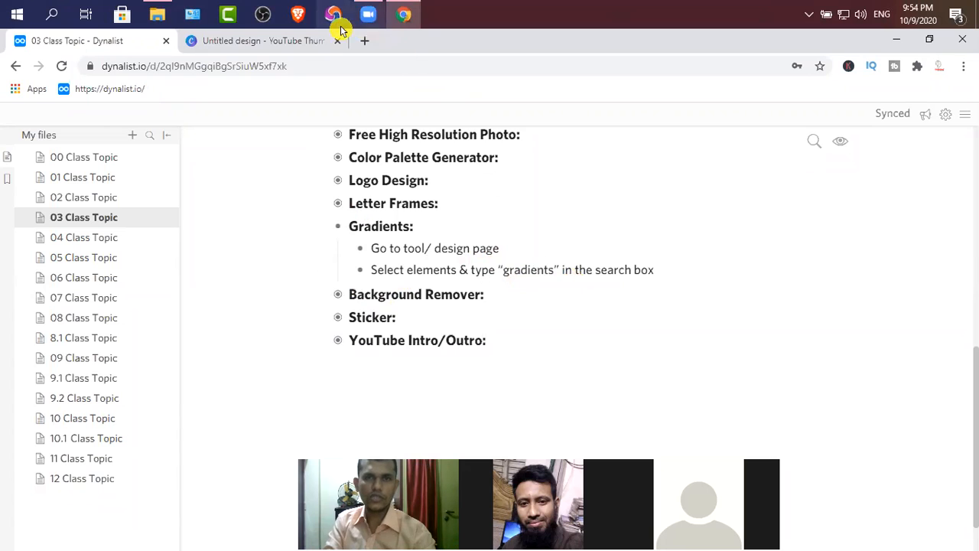
pyautogui.click(404, 15)
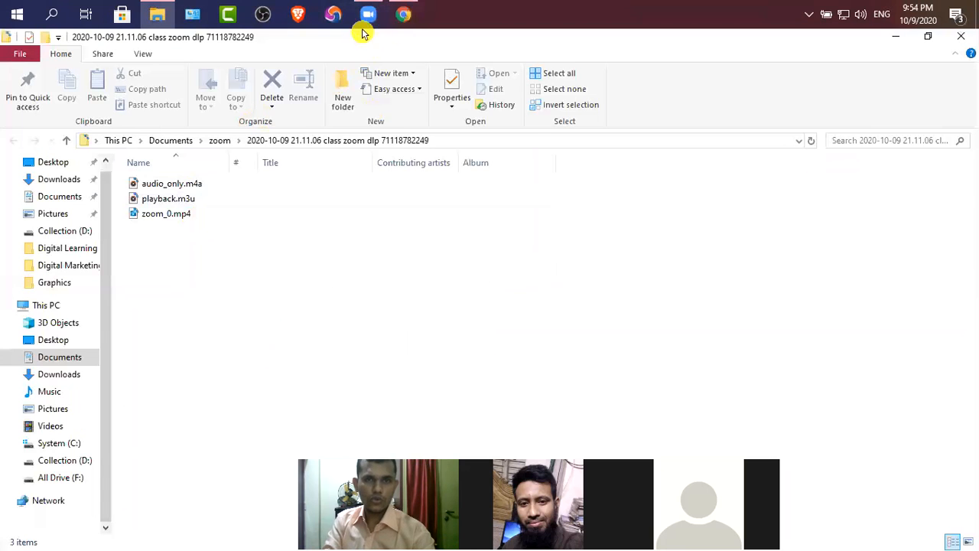
# - Switch back to the Canva design, look through the Pexels gradient photos and clear that search
pyautogui.click(393, 17)
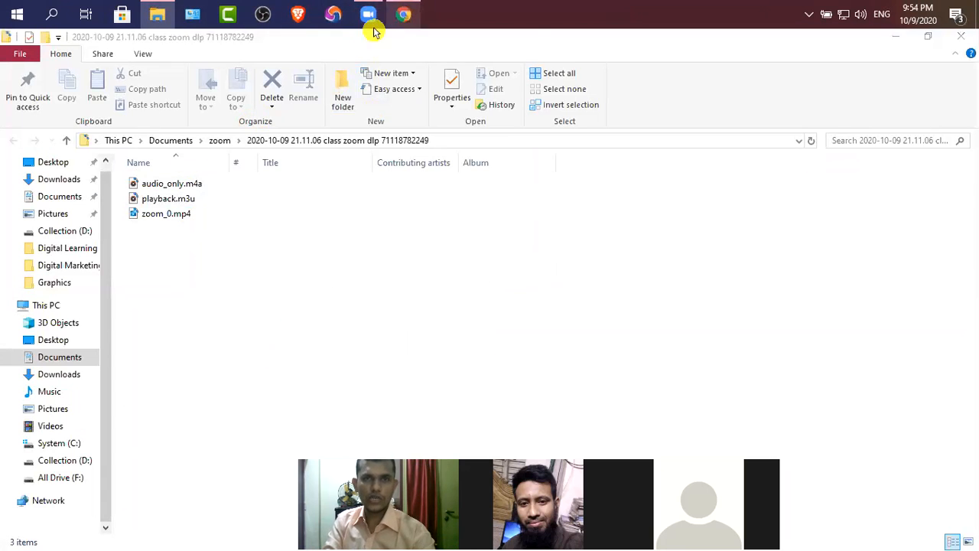
pyautogui.click(245, 41)
pyautogui.scroll(-2, 208, 354)
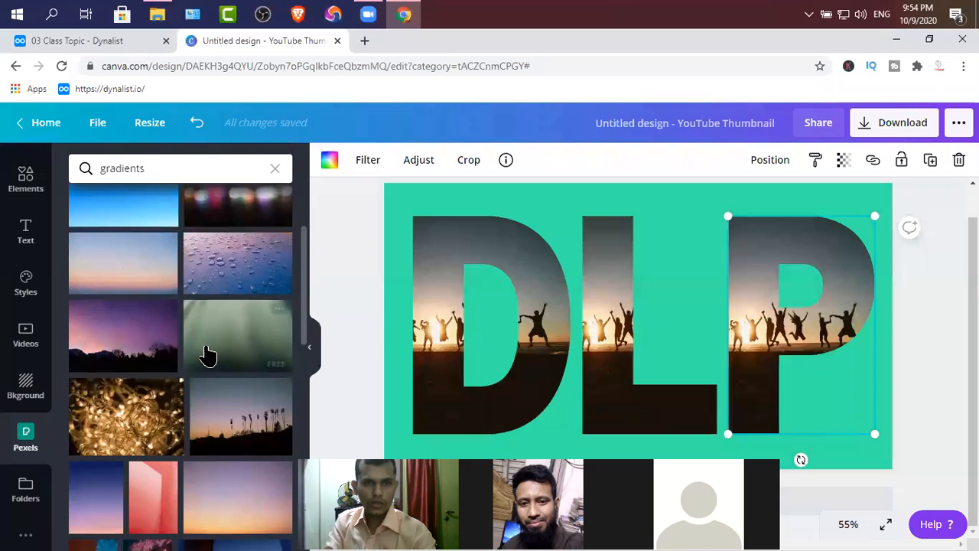
pyautogui.scroll(-5, 208, 354)
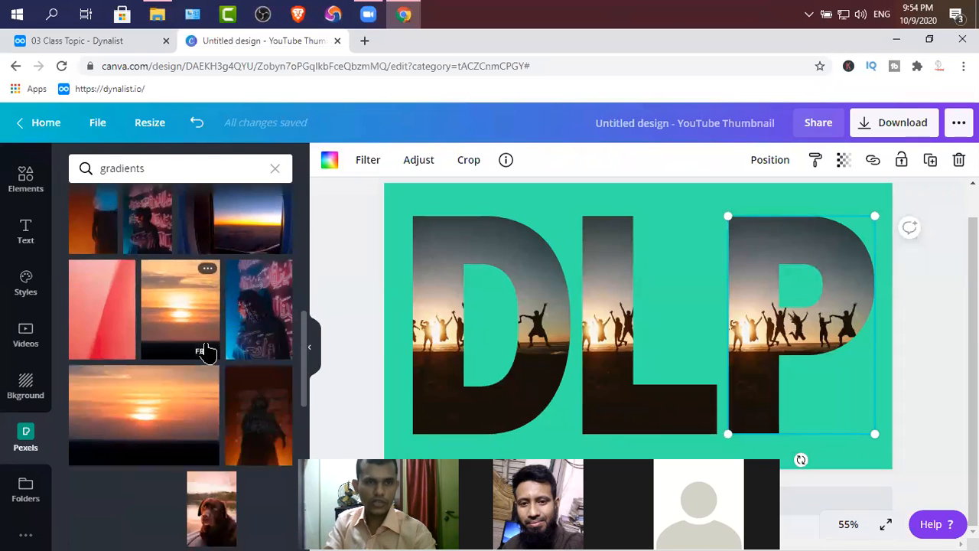
pyautogui.scroll(5, 208, 348)
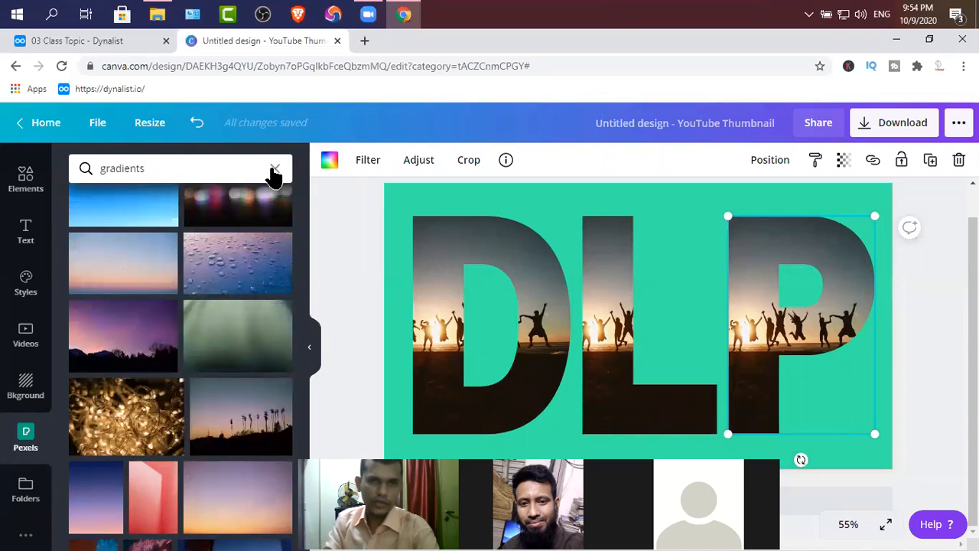
pyautogui.click(274, 168)
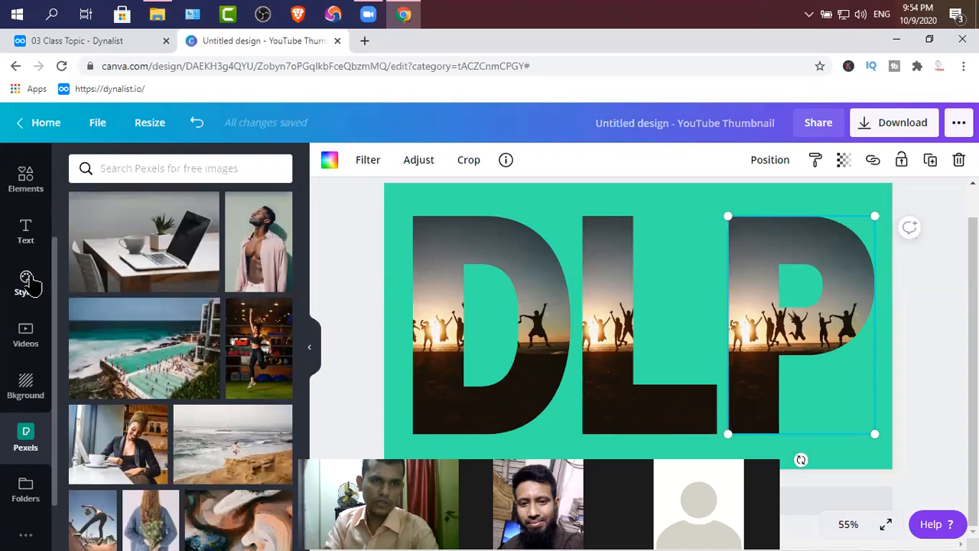
# - Search Canva's Elements for "gradients" and look through the gradient graphics
pyautogui.click(27, 182)
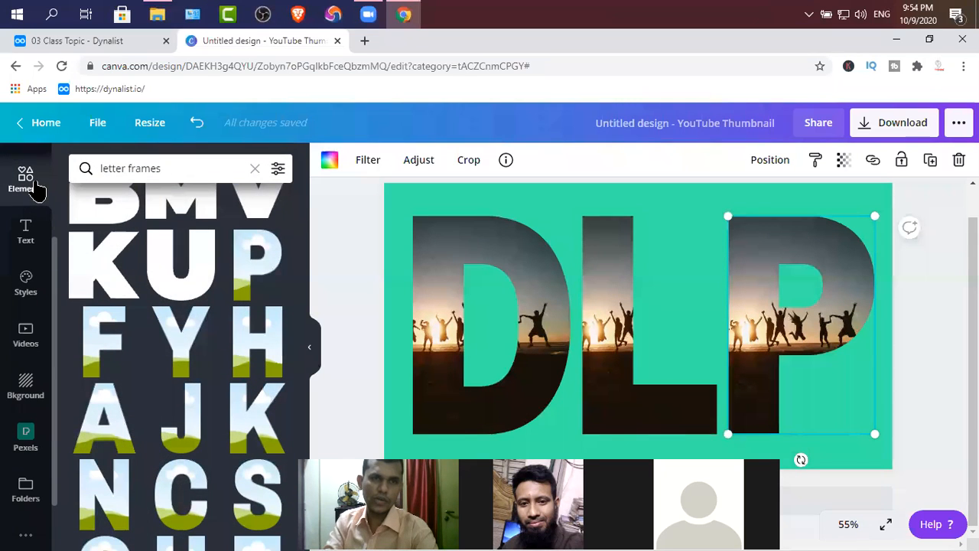
pyautogui.click(183, 167)
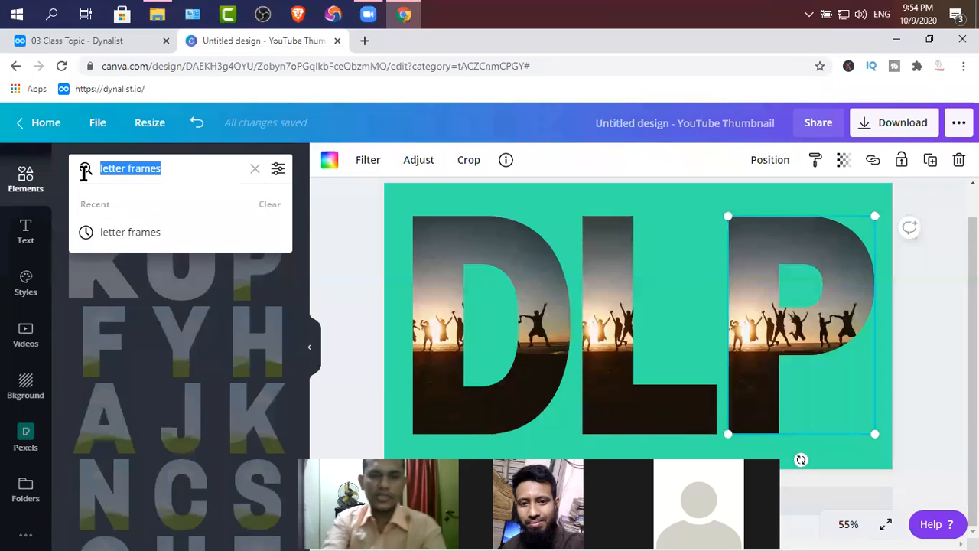
pyautogui.write('gradients')
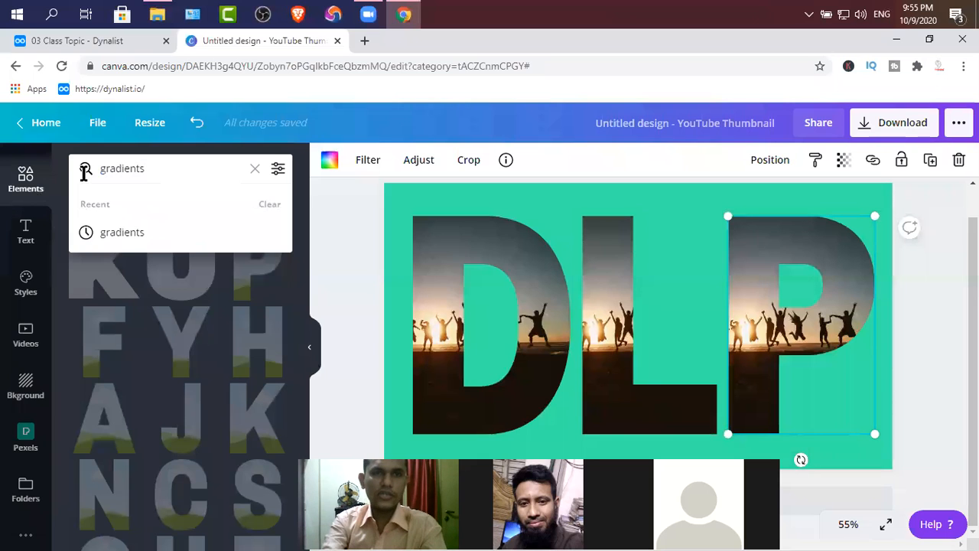
pyautogui.press('Return')
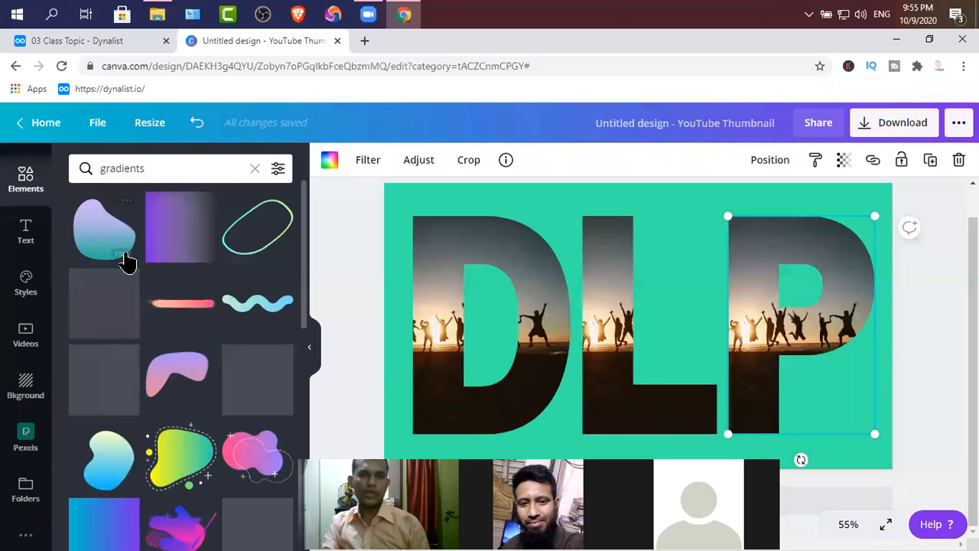
pyautogui.scroll(-3, 183, 342)
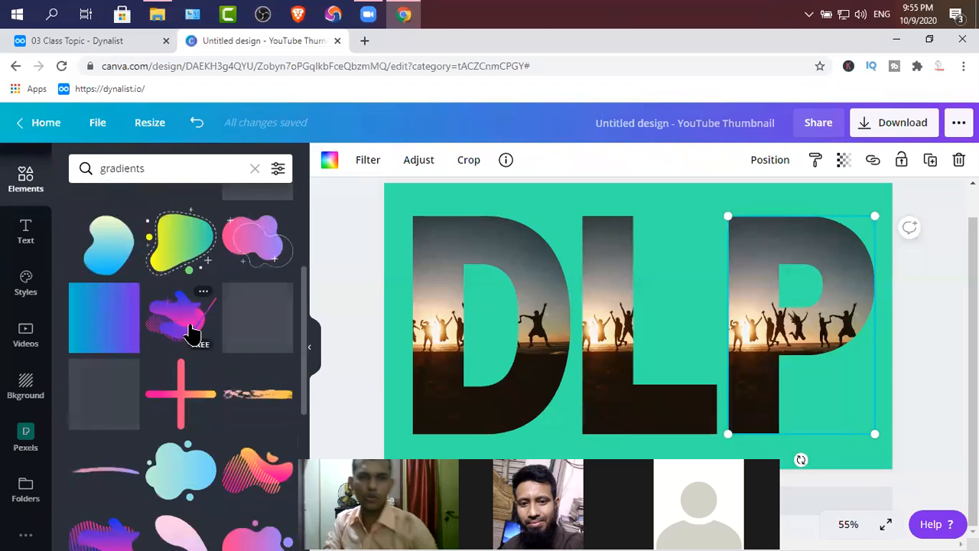
pyautogui.scroll(-3, 179, 351)
pyautogui.scroll(-10, 171, 371)
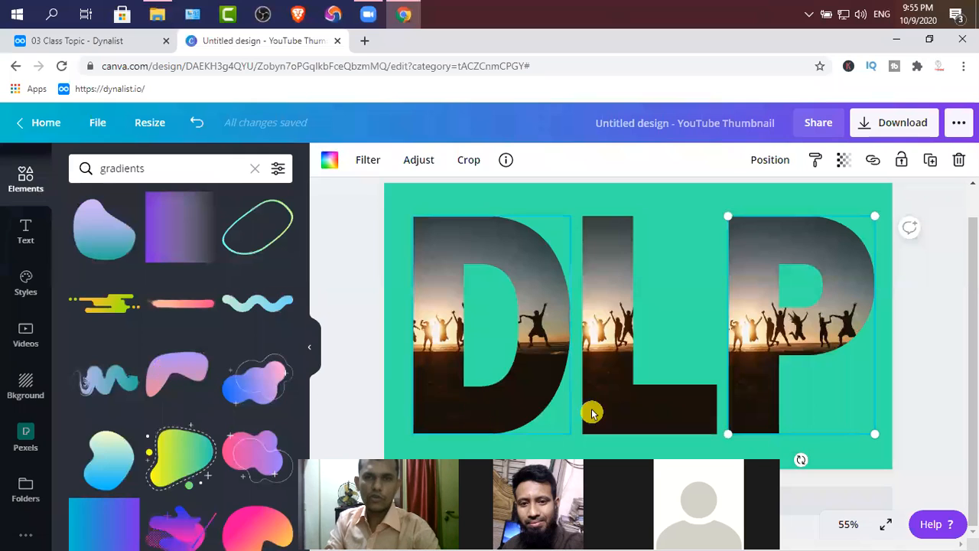
# - Delete the photo-filled D, L and P letter frames, leaving only the turquoise page background
pyautogui.press('Delete')
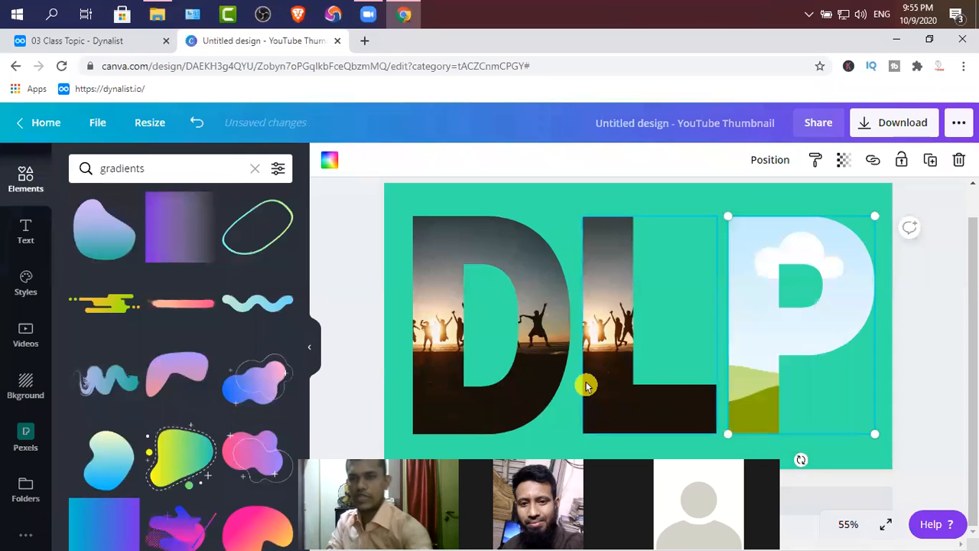
pyautogui.click(610, 373)
pyautogui.press('Delete')
pyautogui.click(843, 383)
pyautogui.moveTo(539, 348); pyautogui.dragTo(516, 349)
pyautogui.press('Delete')
pyautogui.click(597, 367)
pyautogui.press('Delete')
pyautogui.click(533, 363)
pyautogui.press('Delete')
pyautogui.press('Delete')
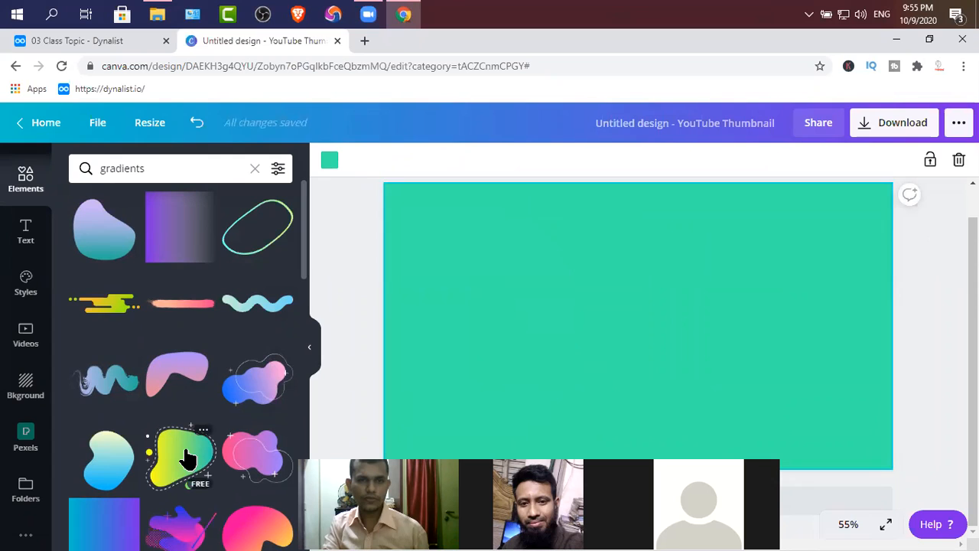
# - Add the pink and orange striped wave gradient graphic and resize it to a small shape near the page's upper-left corner
pyautogui.scroll(-3, 203, 393)
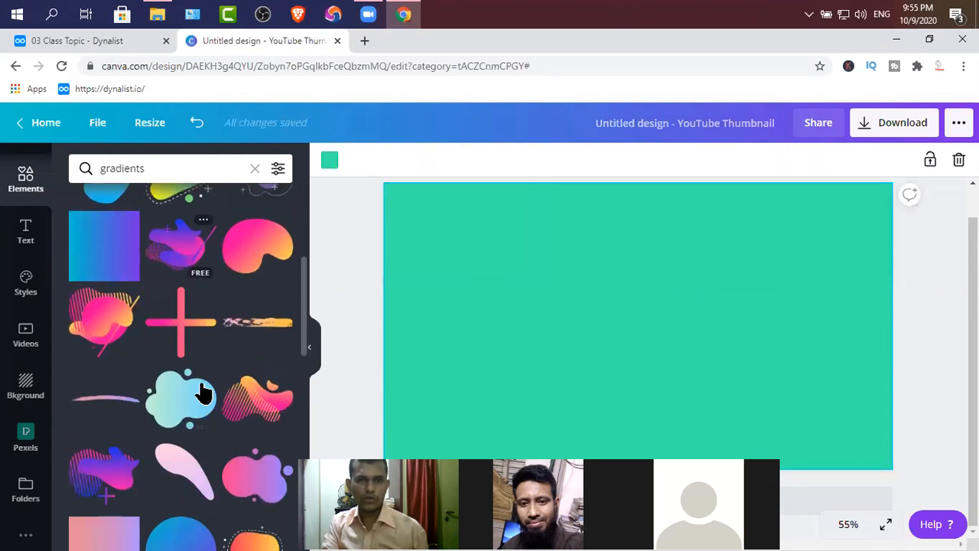
pyautogui.click(257, 417)
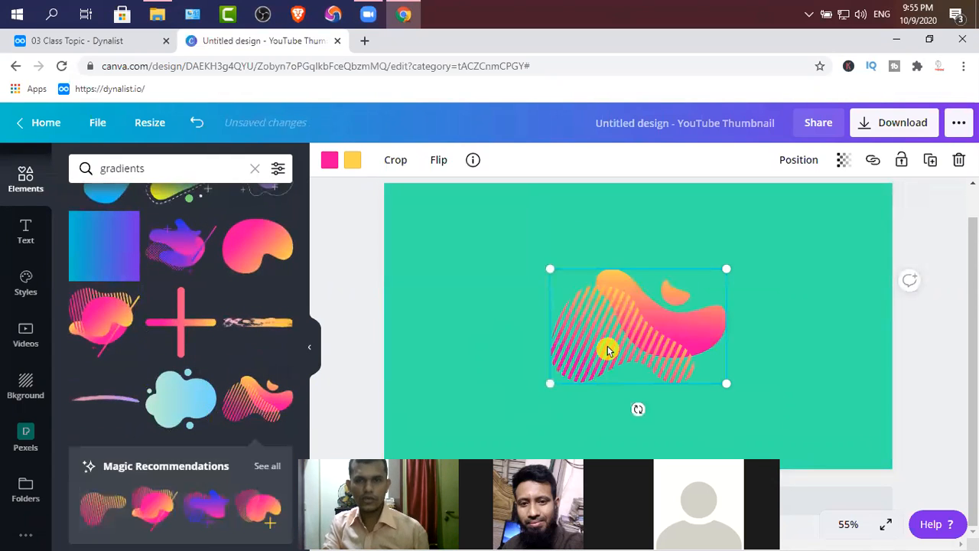
pyautogui.moveTo(453, 231); pyautogui.dragTo(450, 204)
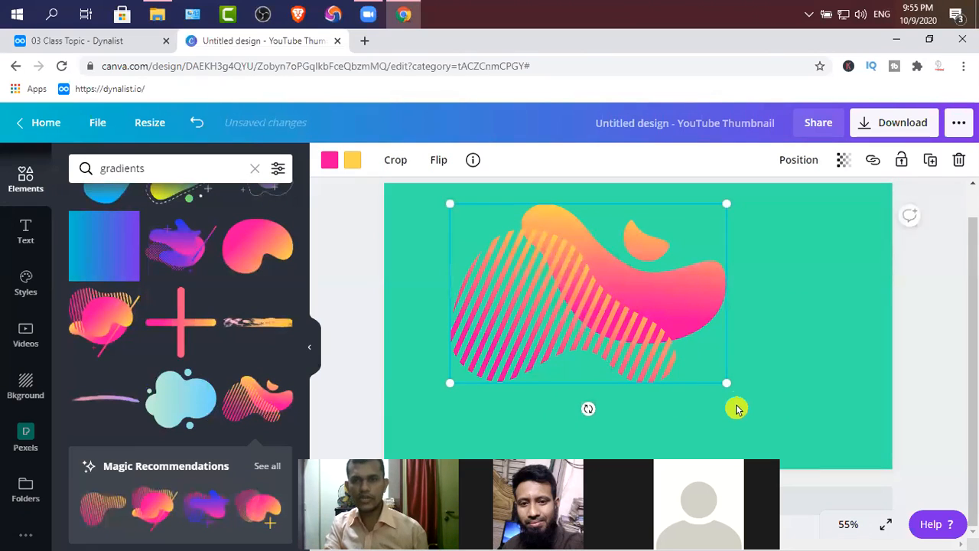
pyautogui.moveTo(728, 385); pyautogui.dragTo(792, 421)
pyautogui.moveTo(589, 307); pyautogui.dragTo(546, 288)
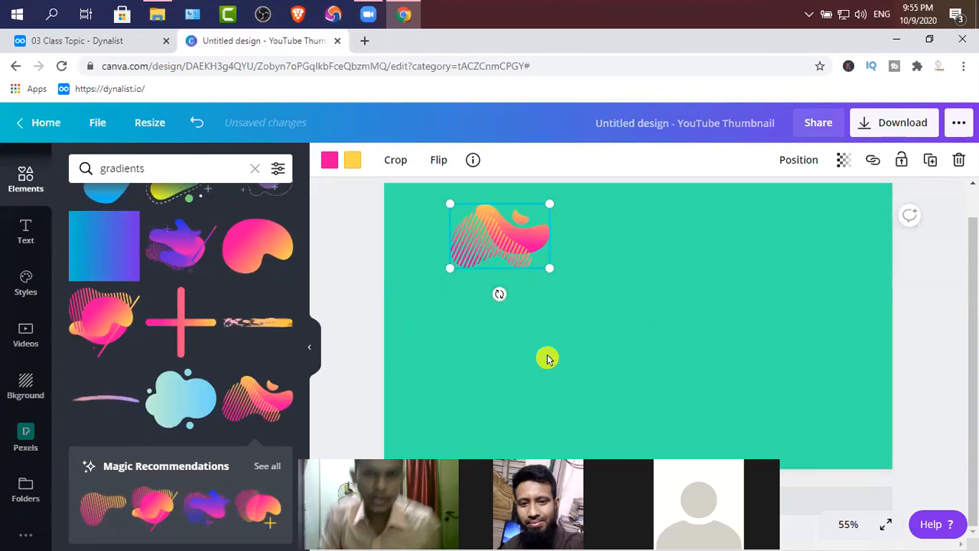
# - Lower the opacity of the pink and orange gradient shape until it is mostly transparent
pyautogui.click(841, 161)
pyautogui.moveTo(786, 208); pyautogui.dragTo(732, 205)
pyautogui.click(754, 298)
pyautogui.click(492, 244)
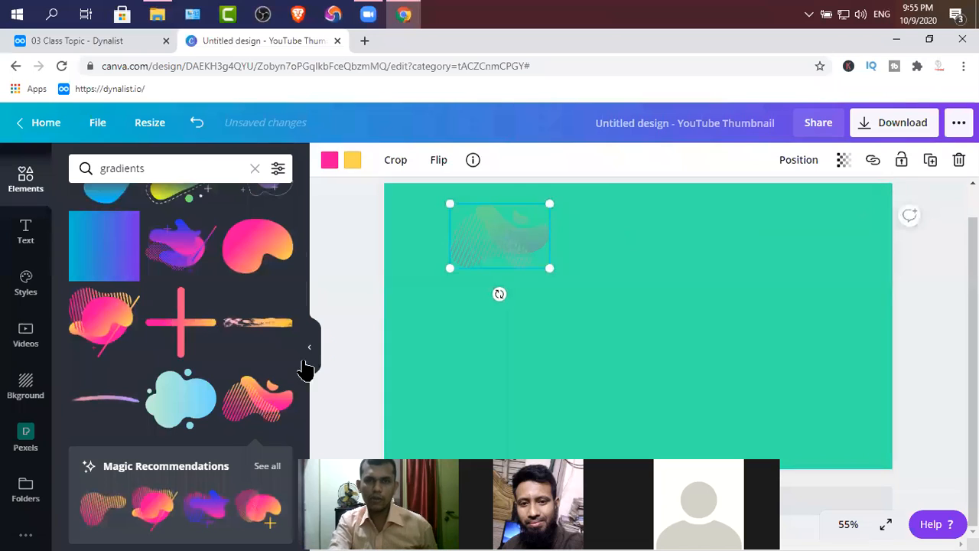
# - Add the light green-to-blue blob gradient graphic and place it, slightly reduced, near the page's upper-right corner
pyautogui.click(192, 401)
pyautogui.moveTo(663, 342); pyautogui.dragTo(872, 260)
pyautogui.moveTo(756, 315); pyautogui.dragTo(751, 281)
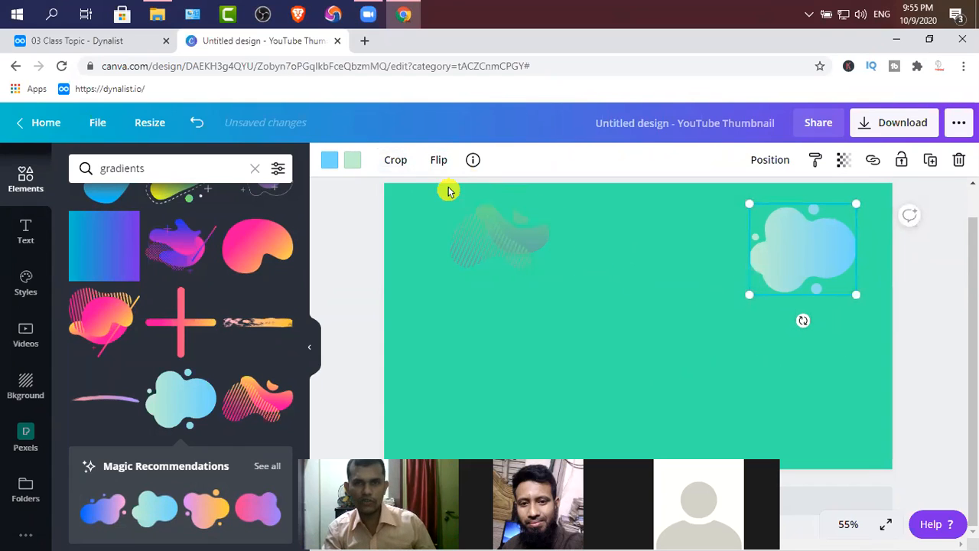
# - Find the diagonal teal-to-purple gradient square among the gradient graphics and add it to the page
pyautogui.scroll(-5, 200, 328)
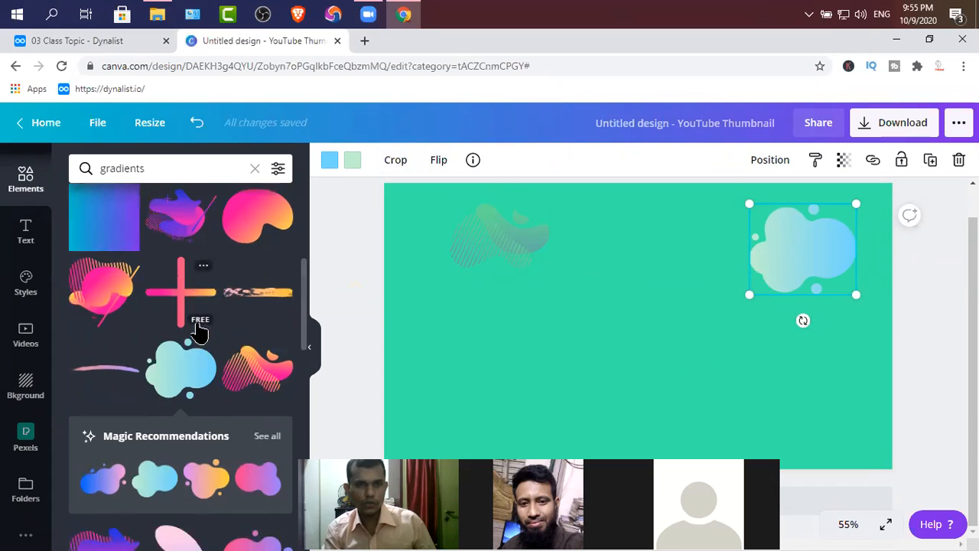
pyautogui.scroll(-10, 201, 331)
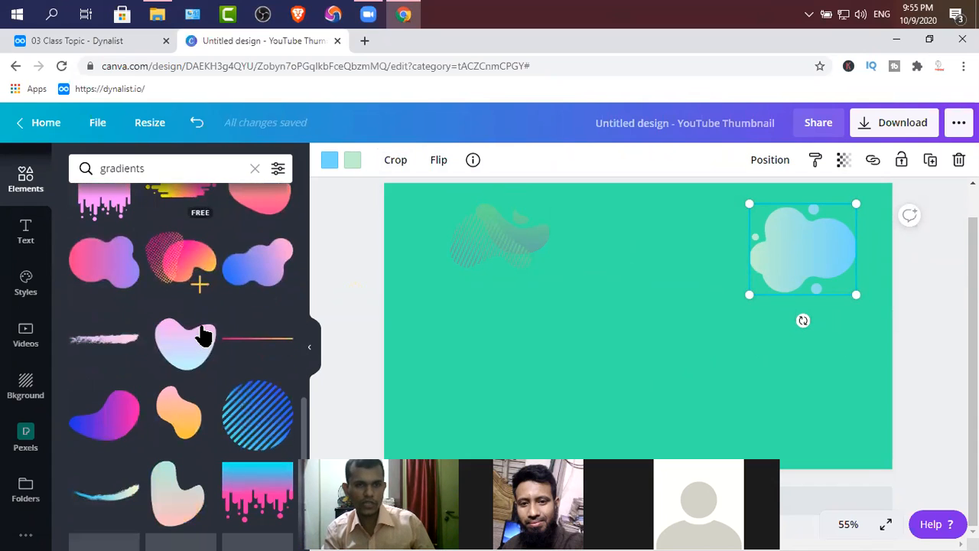
pyautogui.scroll(-5, 203, 334)
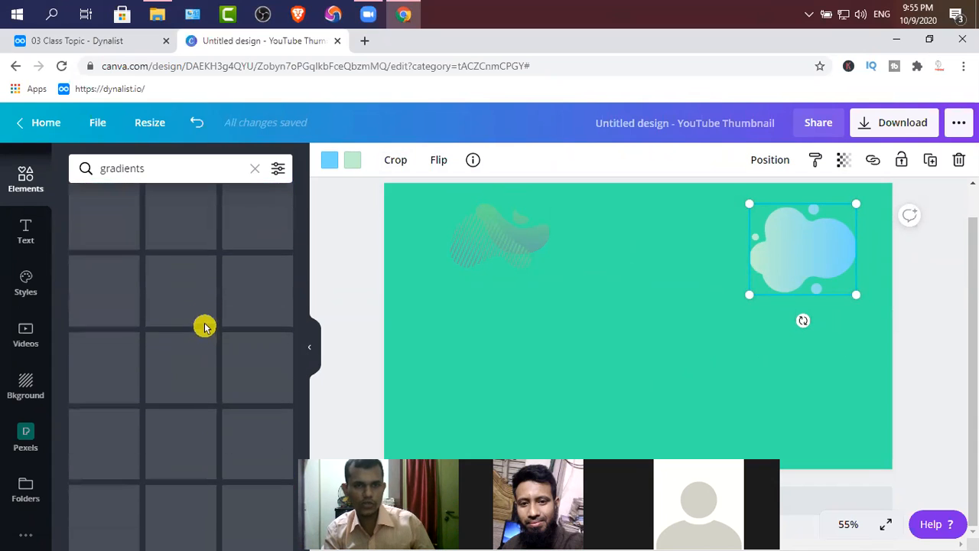
pyautogui.scroll(-2, 192, 403)
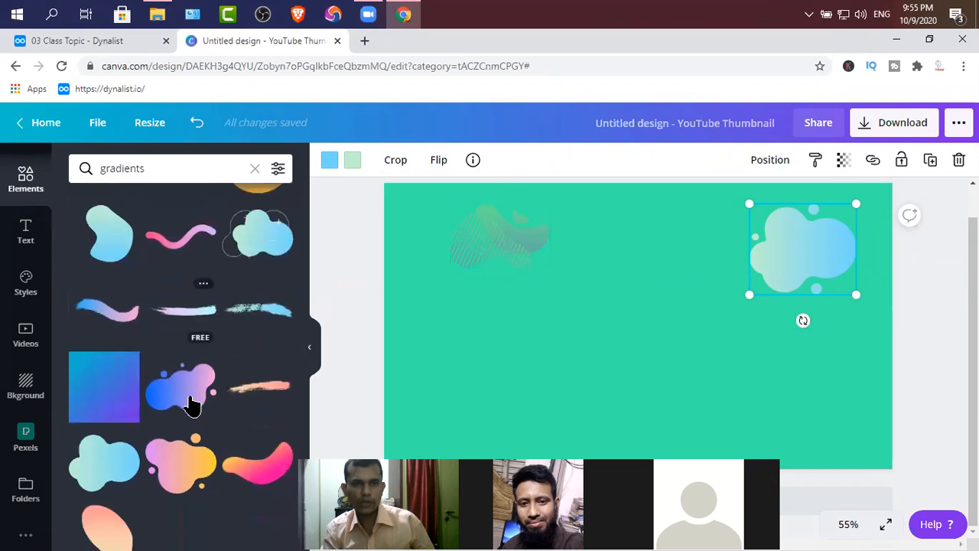
pyautogui.click(135, 364)
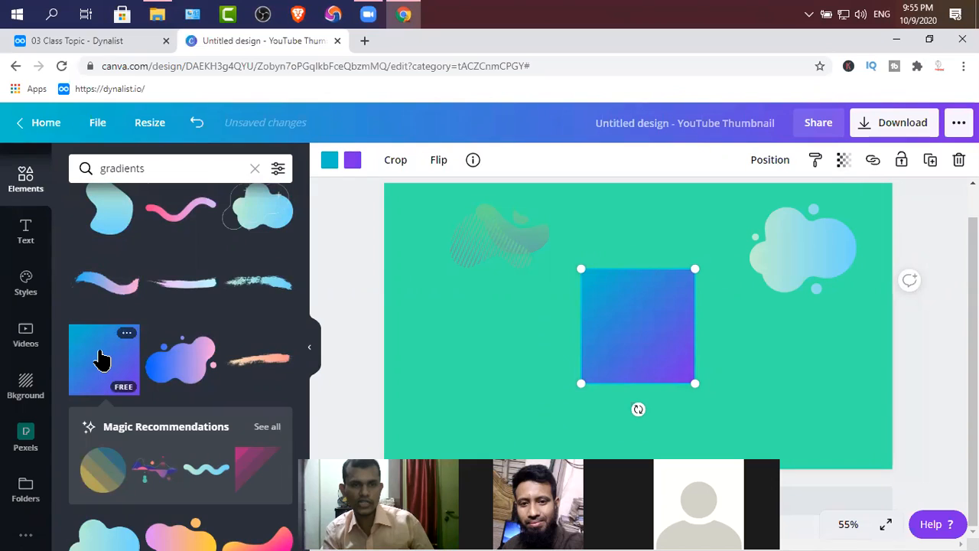
pyautogui.scroll(-3, 168, 369)
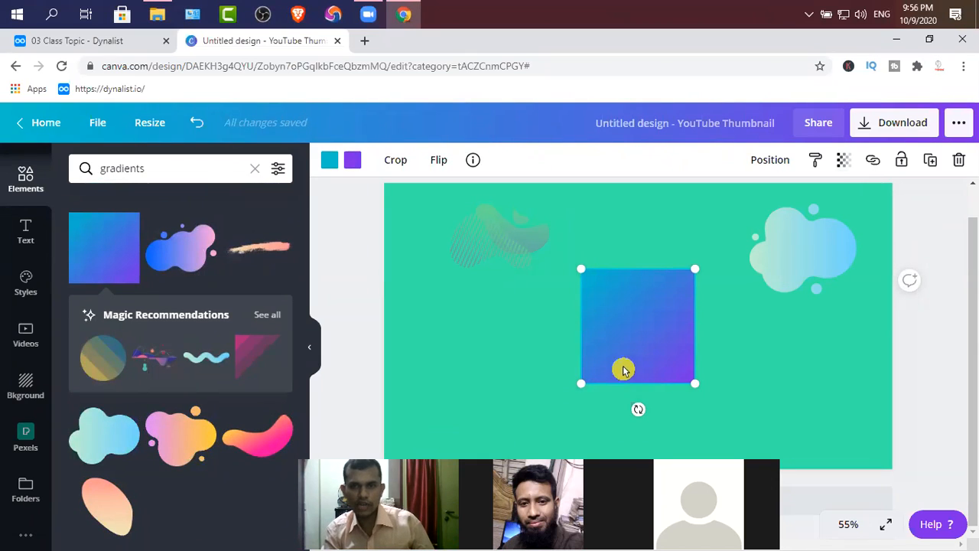
# - Remove the turquoise page background and delete the faded striped shape and the green-to-blue blob
pyautogui.click(494, 364)
pyautogui.press('Delete')
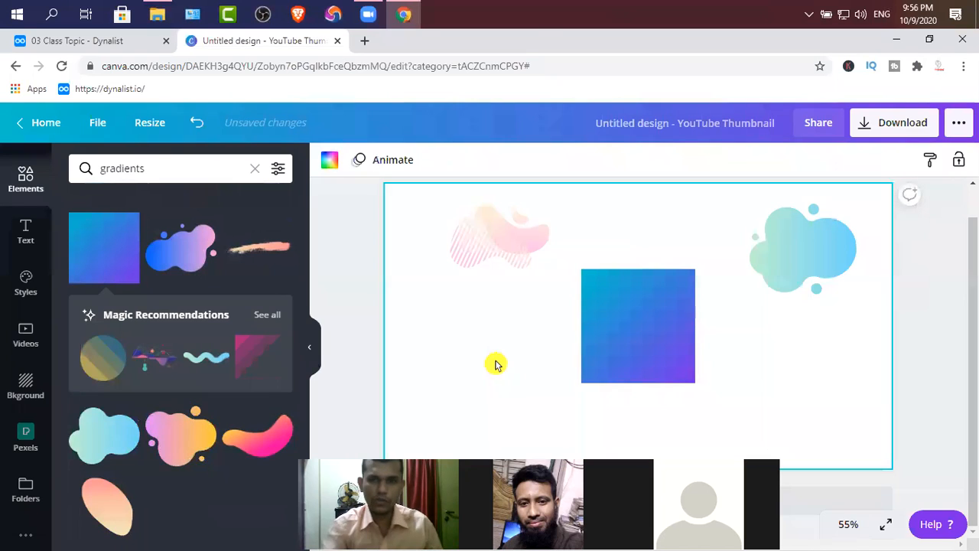
pyautogui.click(505, 241)
pyautogui.press('Delete')
pyautogui.click(770, 253)
pyautogui.press('Delete')
# - Enlarge the teal-to-purple gradient square to about 1,298 by 1,298 so that it covers the whole page
pyautogui.click(604, 288)
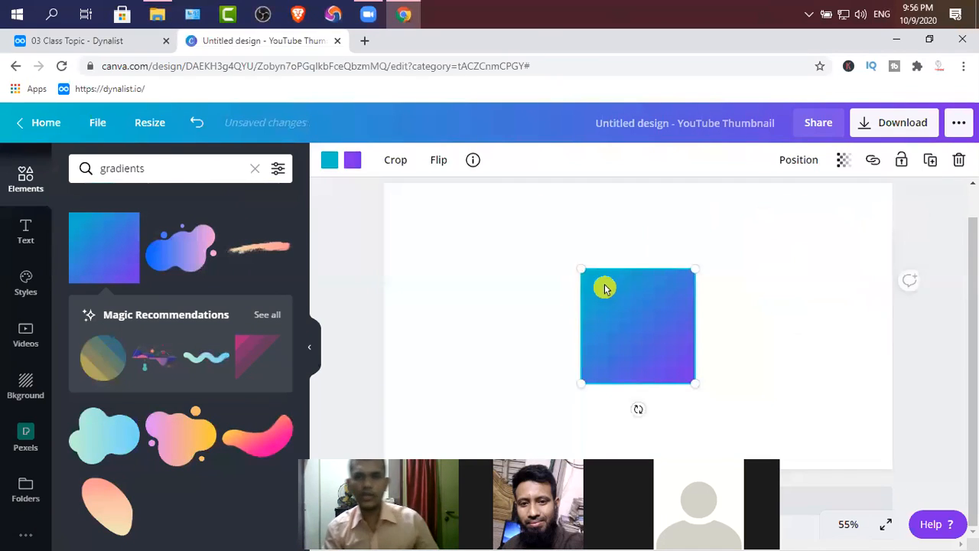
pyautogui.moveTo(571, 266); pyautogui.dragTo(280, 180)
pyautogui.moveTo(343, 226); pyautogui.dragTo(343, 227)
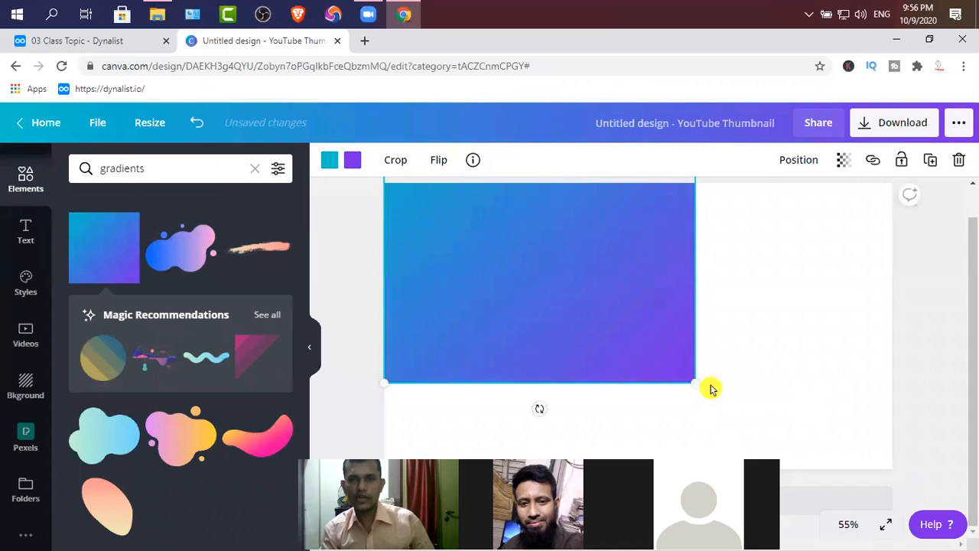
pyautogui.moveTo(704, 387); pyautogui.dragTo(914, 480)
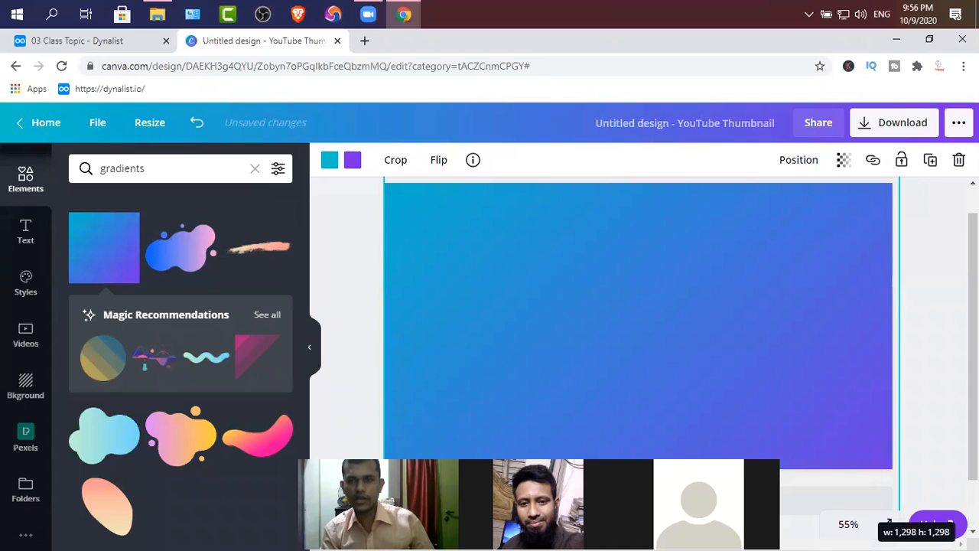
pyautogui.moveTo(772, 366); pyautogui.dragTo(786, 362)
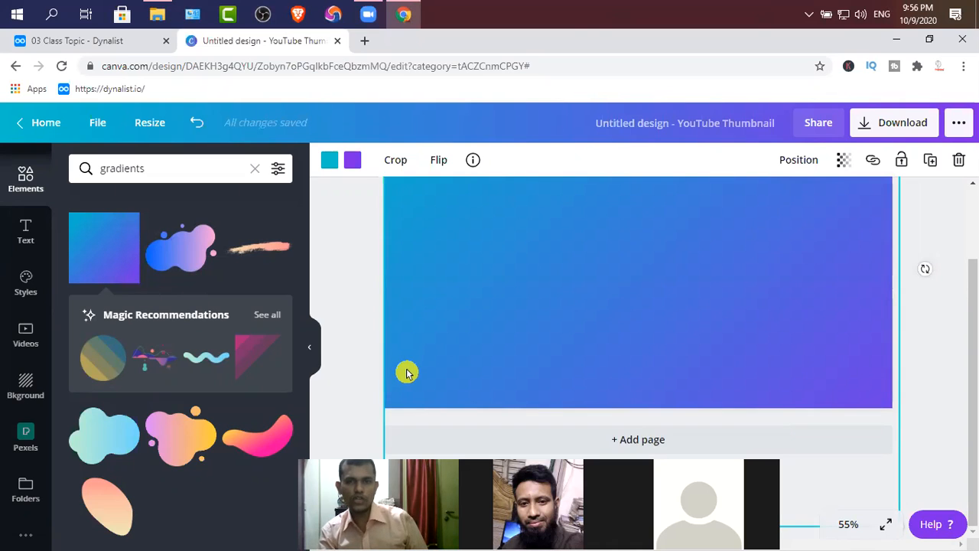
# - Change the gradient's teal colour to the mustard gold in the Test palette
pyautogui.scroll(1, 362, 223)
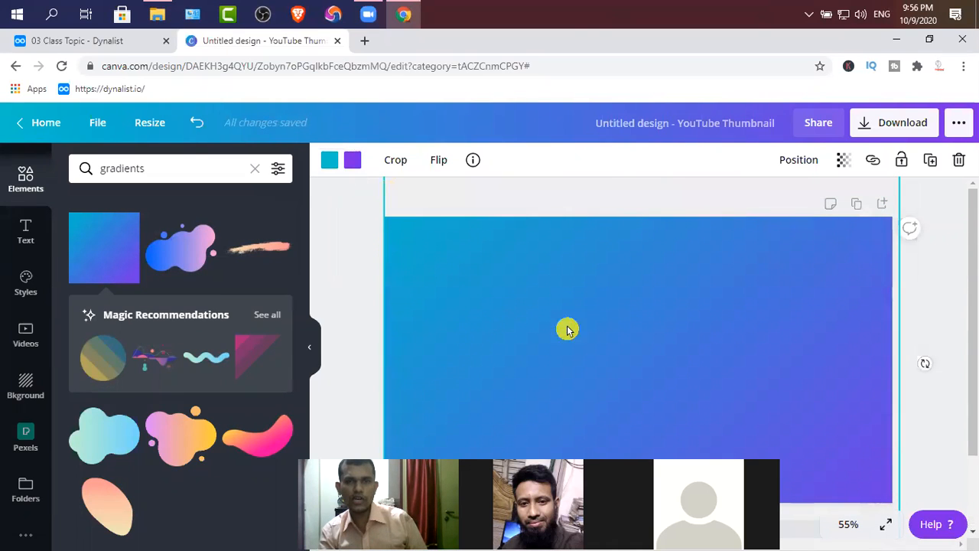
pyautogui.scroll(-1, 566, 328)
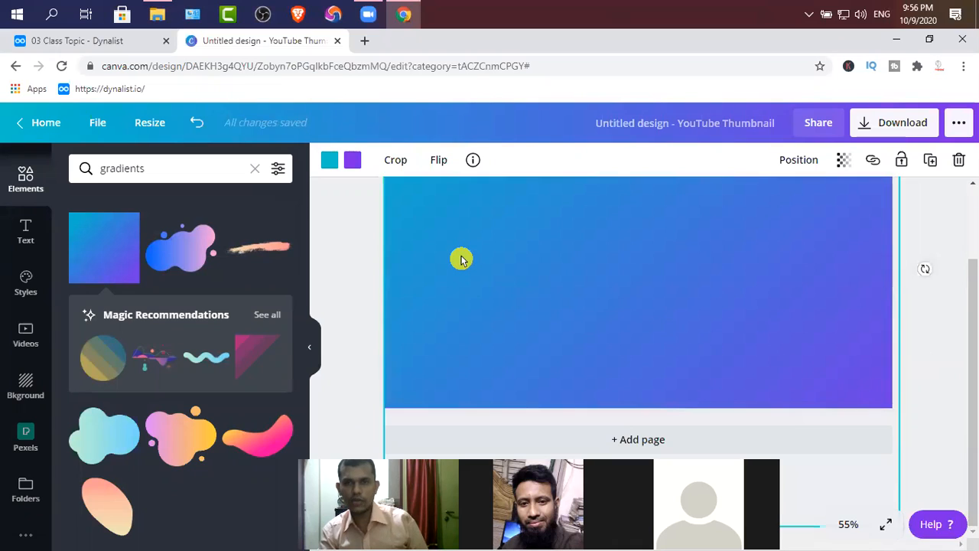
pyautogui.scroll(1, 463, 267)
pyautogui.click(327, 162)
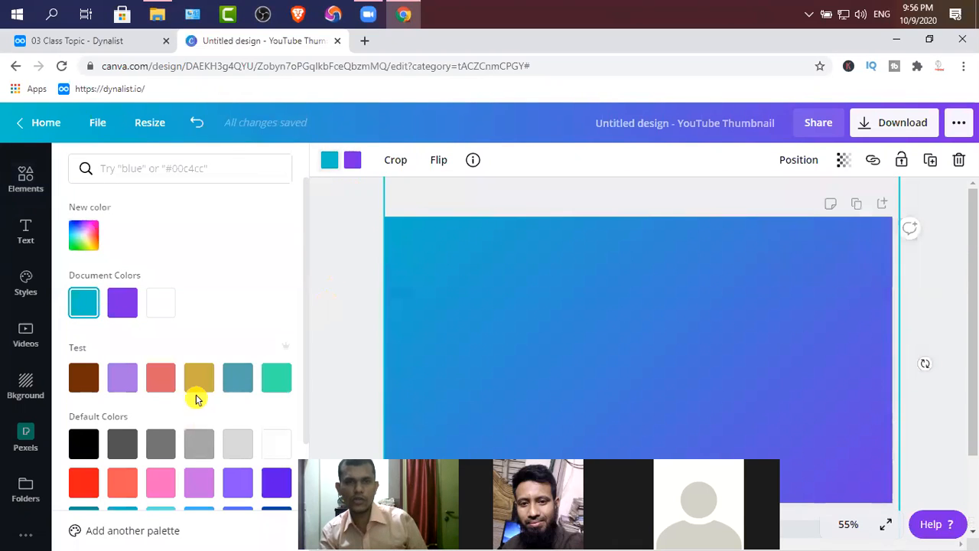
pyautogui.click(200, 382)
pyautogui.click(329, 163)
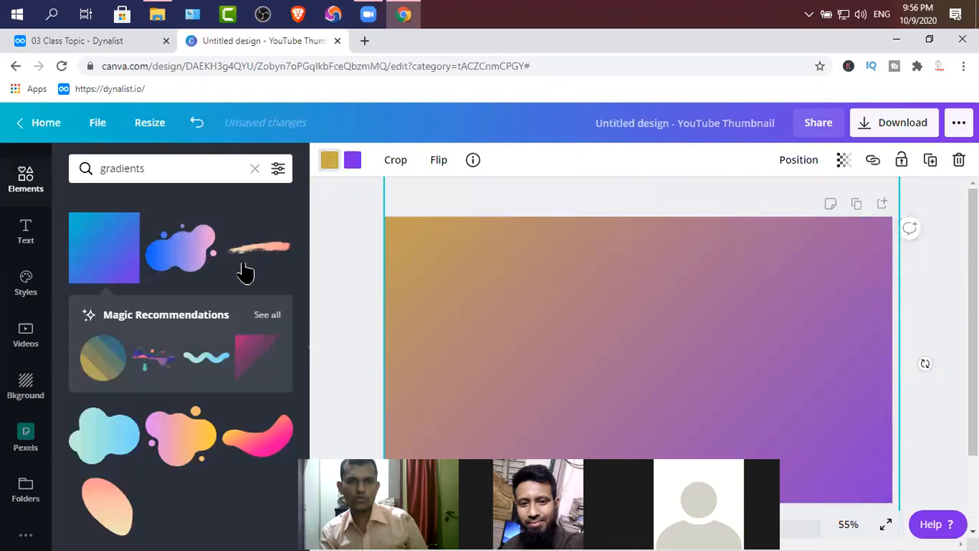
# - Recolour the gradient's mustard gold to red and its purple to dark green from the default colours
pyautogui.click(330, 170)
pyautogui.scroll(-1, 212, 359)
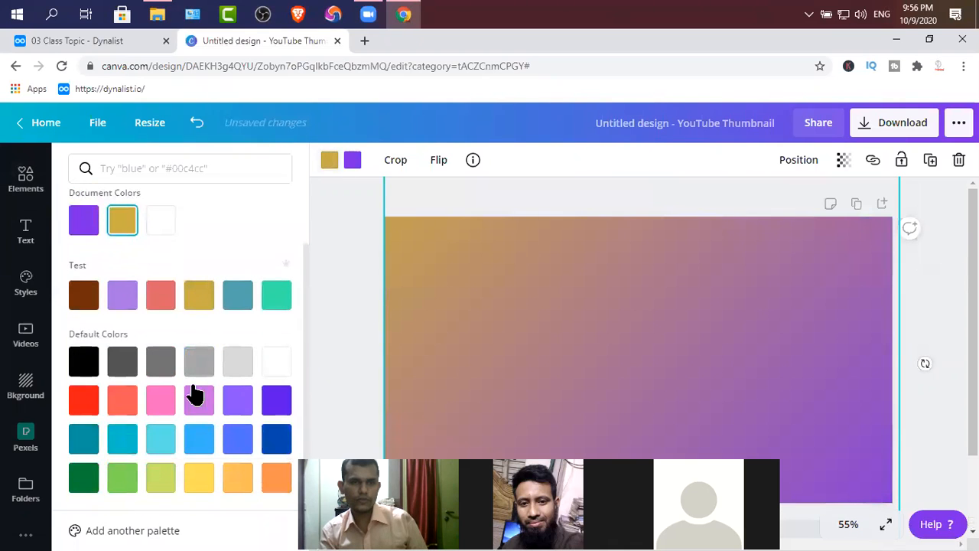
pyautogui.click(82, 403)
pyautogui.click(351, 162)
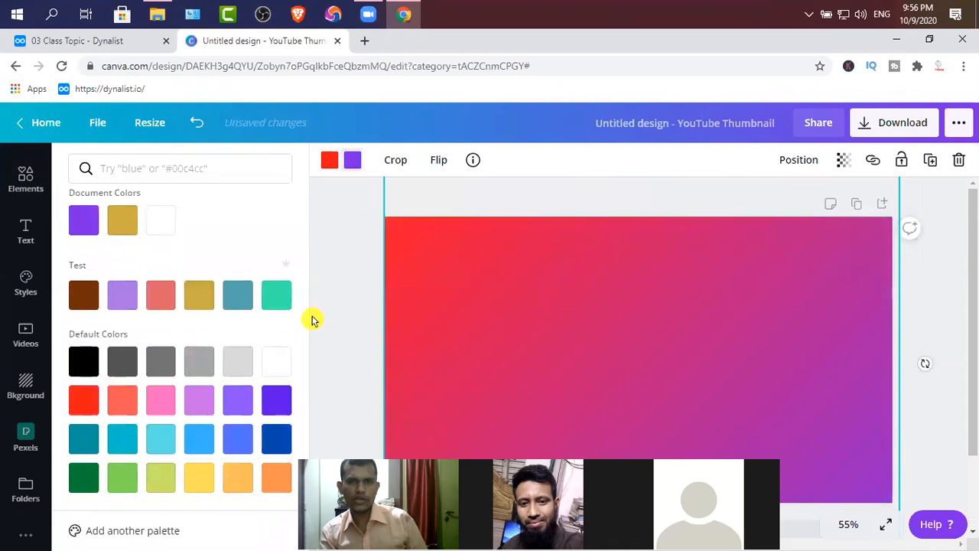
pyautogui.scroll(-1, 310, 319)
pyautogui.click(83, 477)
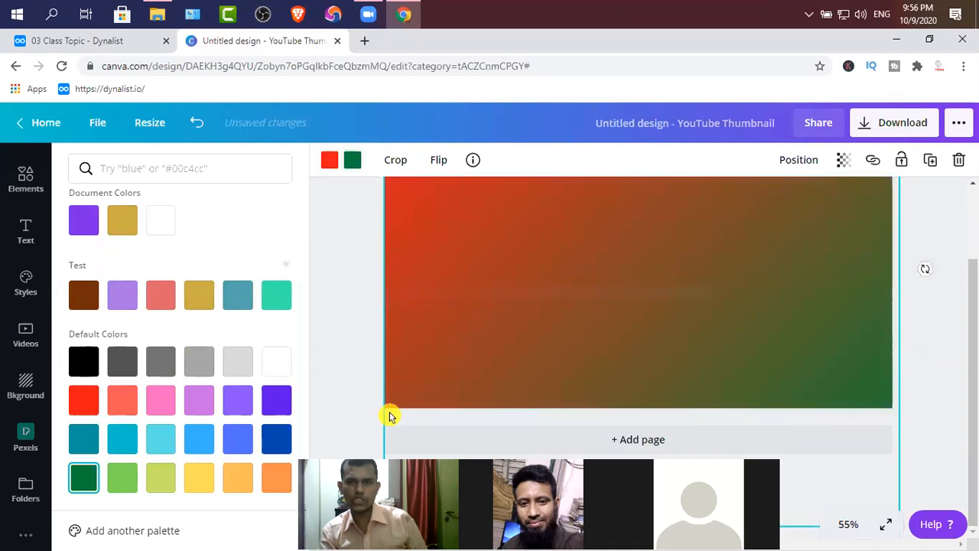
# - Recolour the gradient's red to the default yellow and its dark green to the mint green of the Test palette
pyautogui.scroll(1, 389, 415)
pyautogui.click(329, 160)
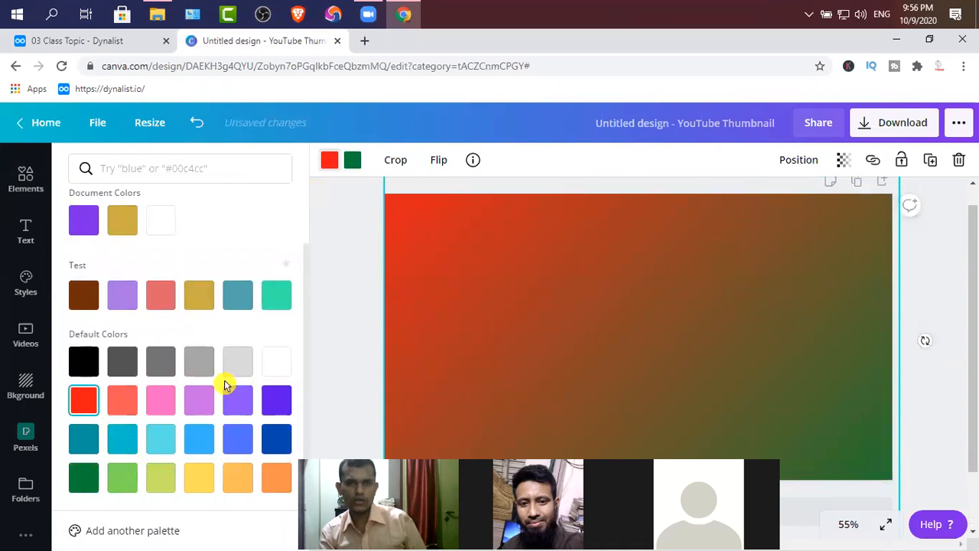
pyautogui.click(200, 478)
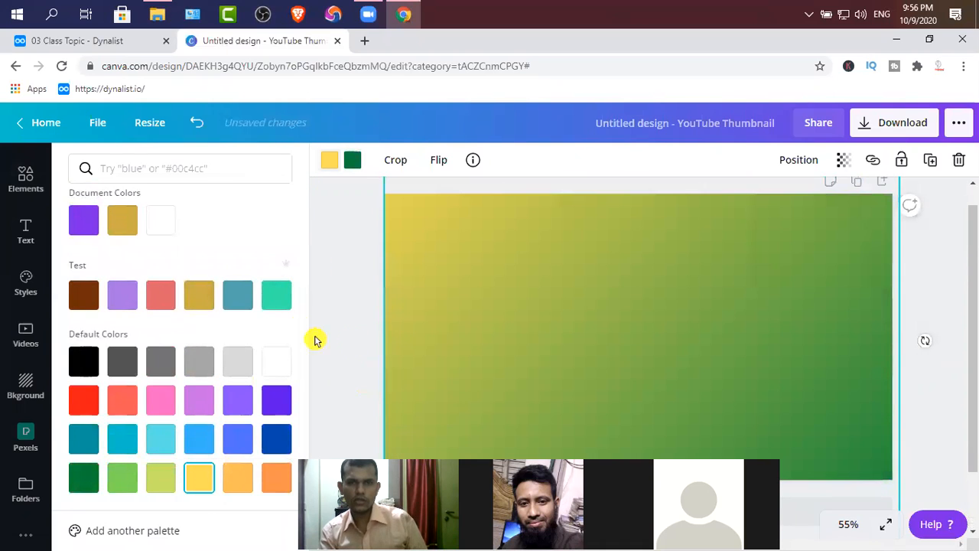
pyautogui.click(351, 163)
pyautogui.click(287, 305)
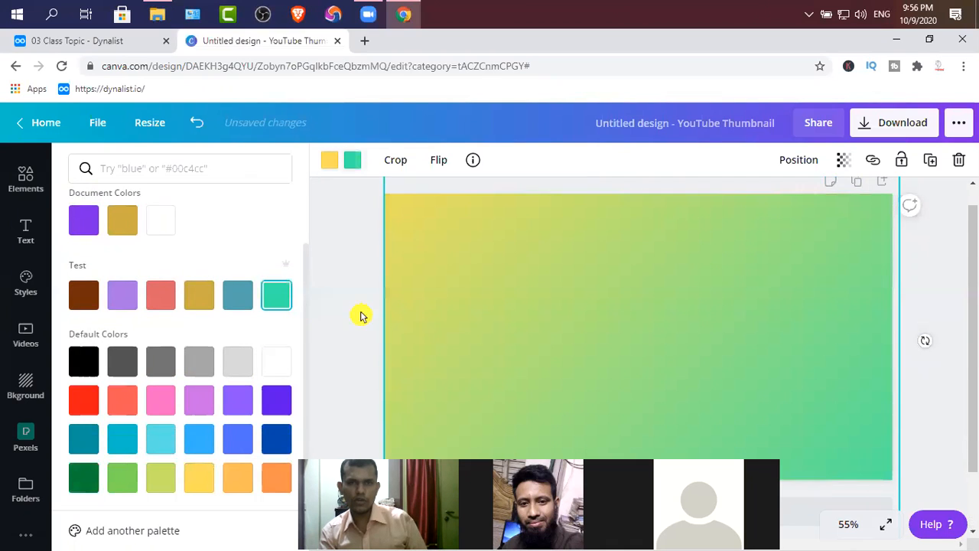
pyautogui.scroll(-1, 437, 321)
pyautogui.scroll(1, 453, 354)
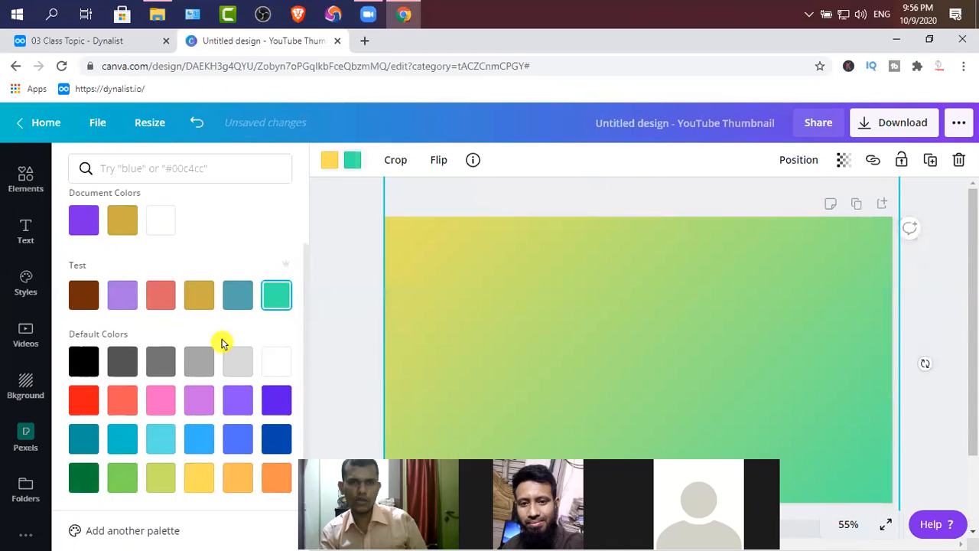
pyautogui.scroll(-1, 480, 311)
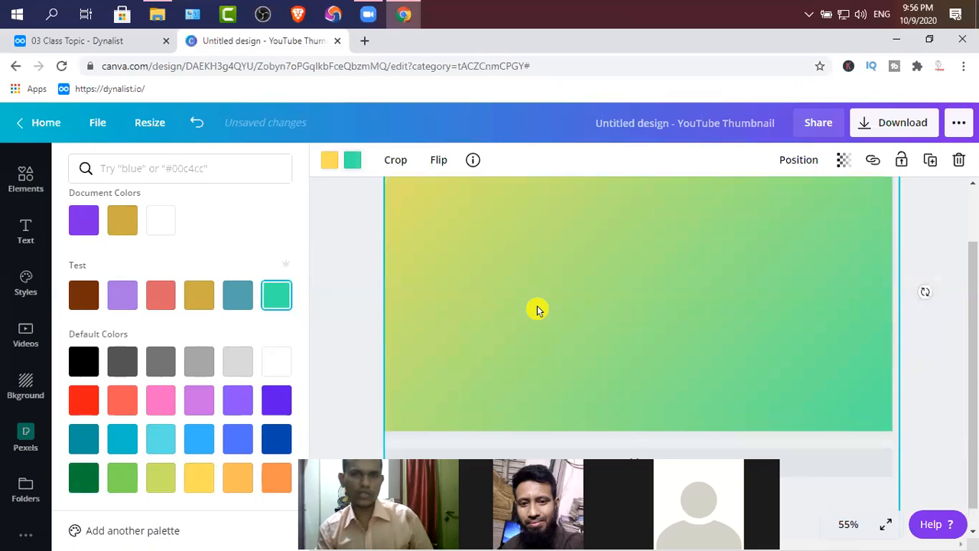
pyautogui.scroll(1, 527, 310)
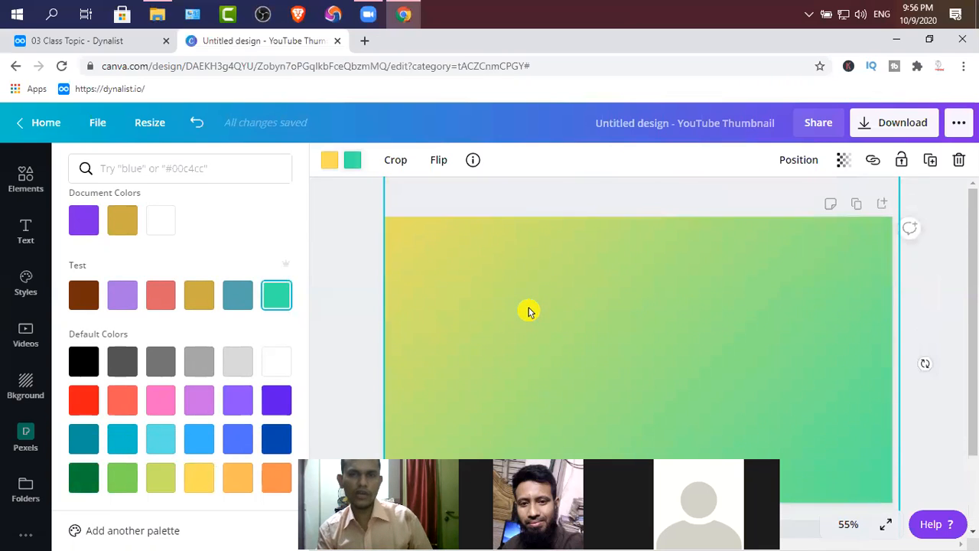
pyautogui.scroll(-1, 528, 310)
pyautogui.scroll(1, 490, 305)
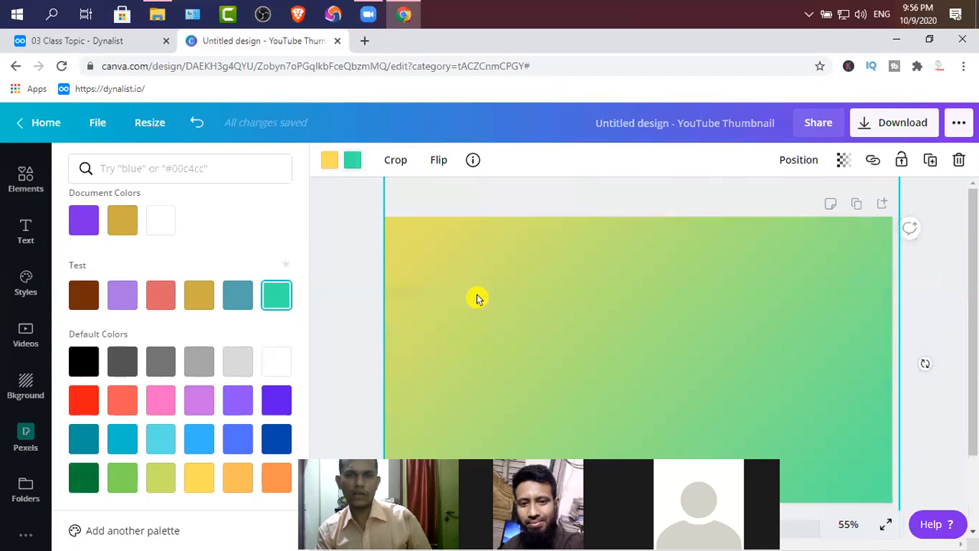
# - Move the gradient square left so that a strip of white page is uncovered along the page's right edge
pyautogui.moveTo(547, 307); pyautogui.dragTo(367, 286)
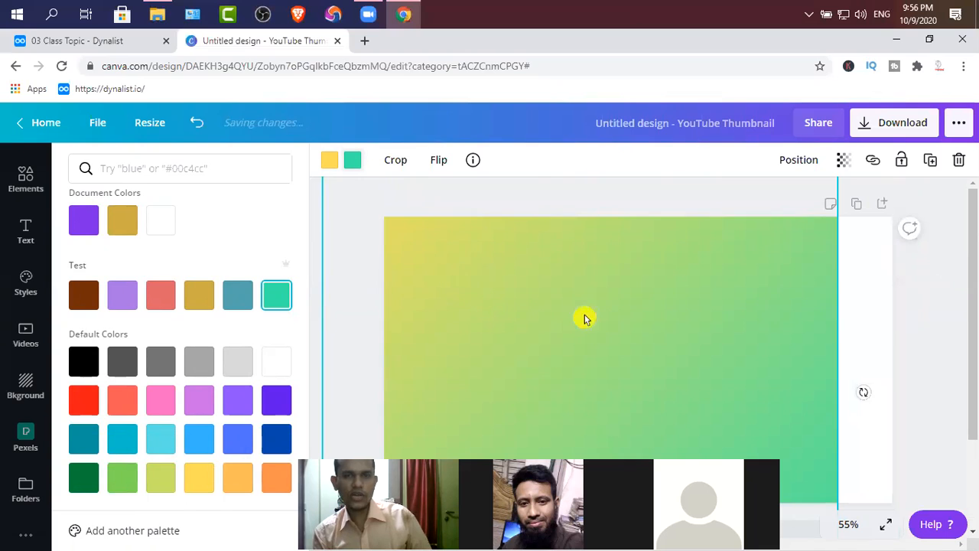
pyautogui.scroll(-2, 736, 369)
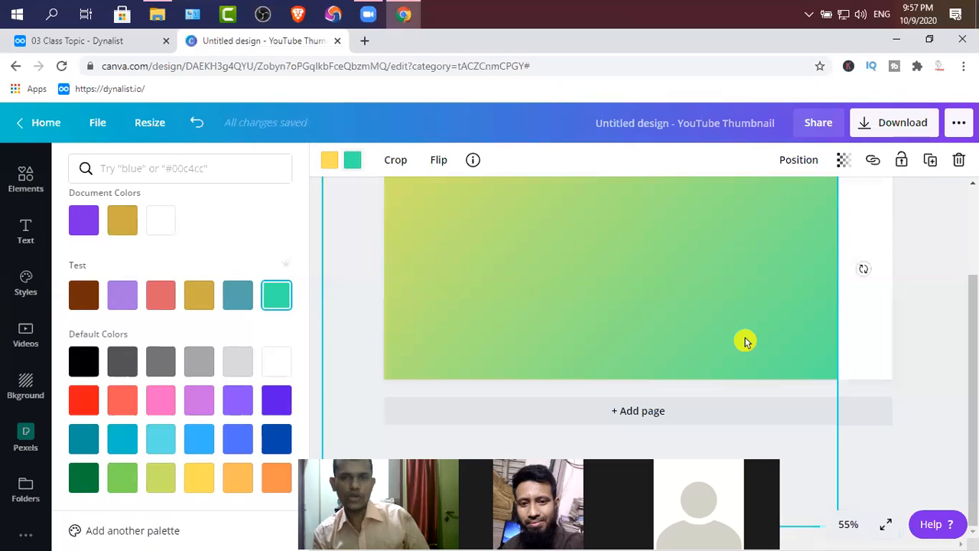
pyautogui.scroll(1, 746, 342)
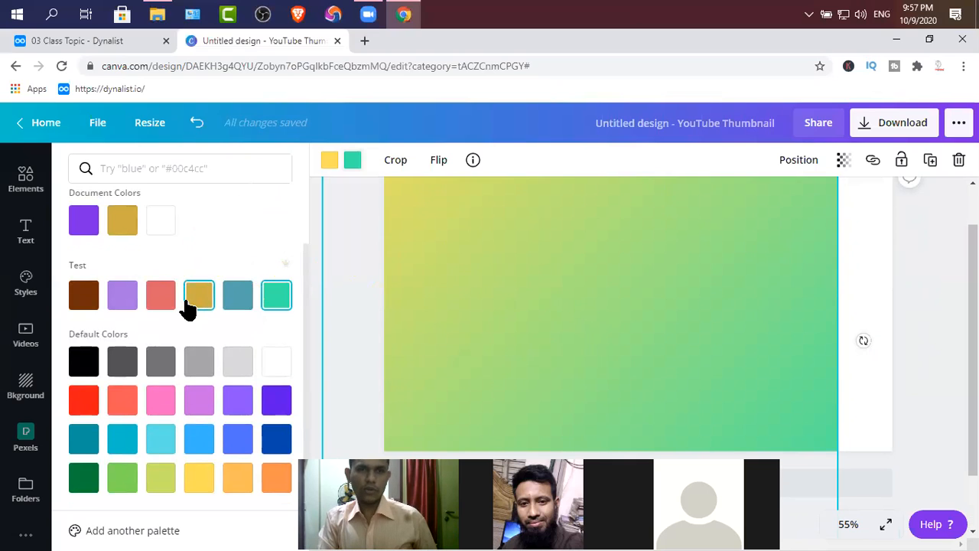
pyautogui.scroll(1, 186, 298)
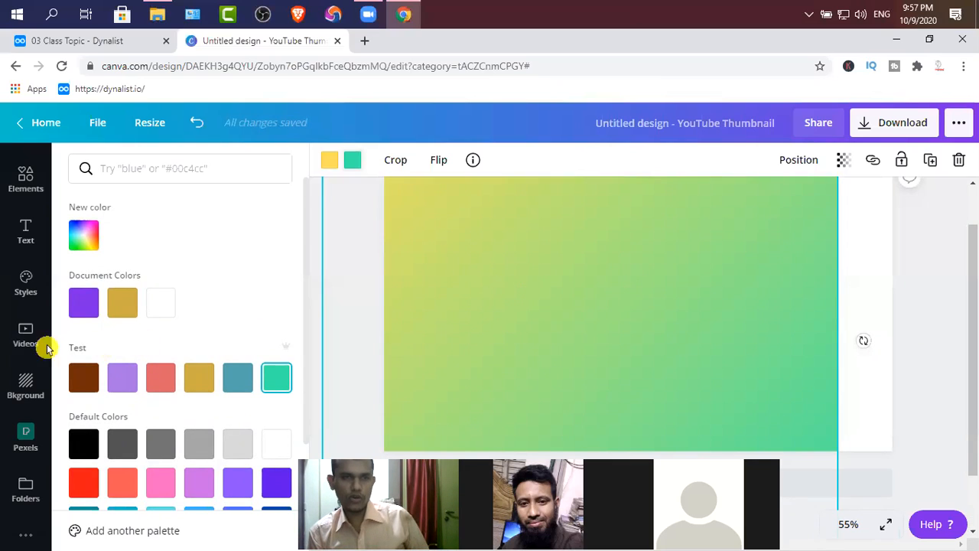
# - Switch to the 03 Class Topic notes in Dynalist and collapse the Gradients topic
pyautogui.click(333, 279)
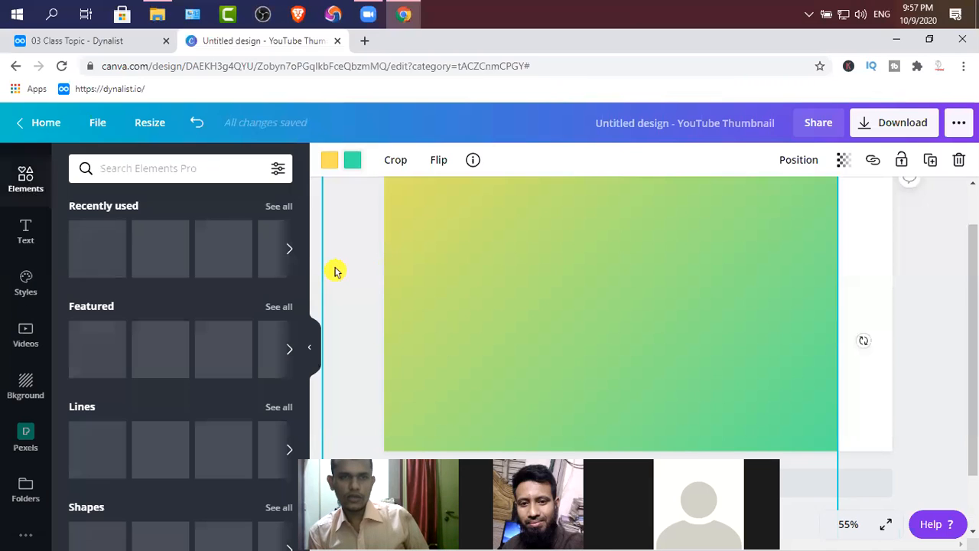
pyautogui.click(142, 167)
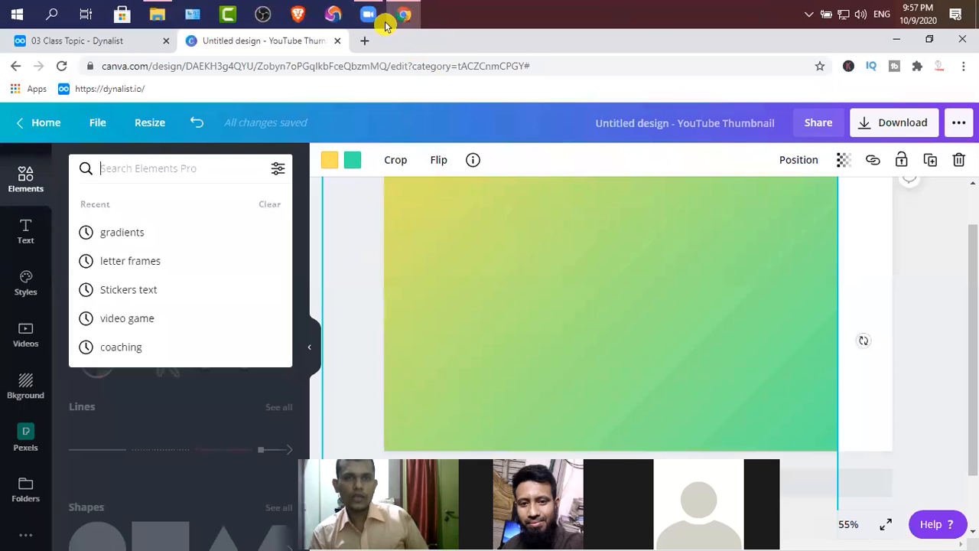
pyautogui.click(105, 46)
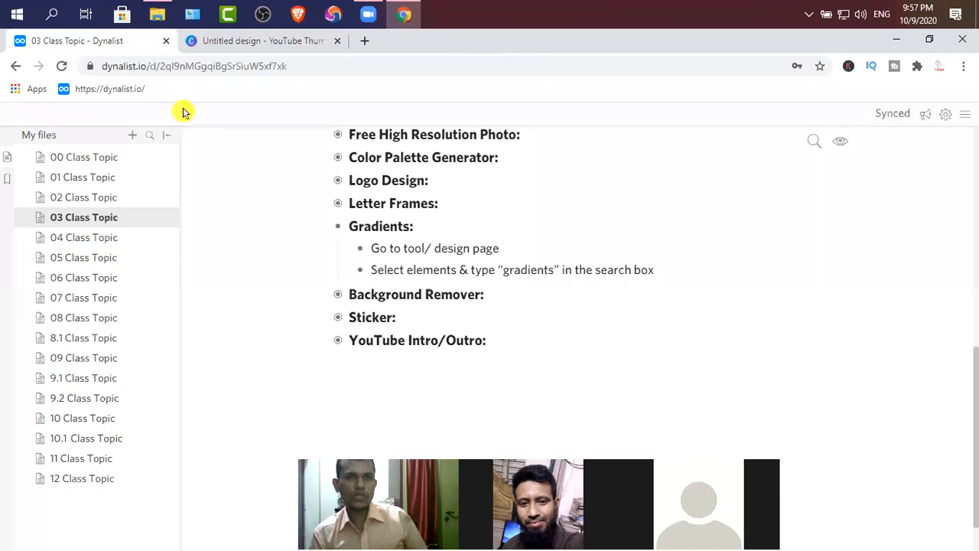
pyautogui.click(338, 225)
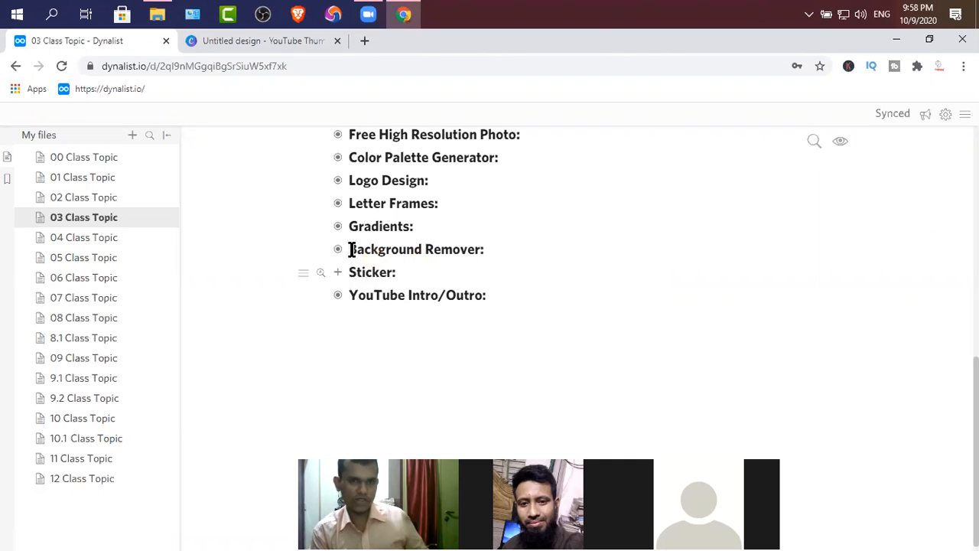
# - Return to the Canva design and add the uploaded picture of the woman in a pink headscarf with the green and grey banners
pyautogui.click(244, 41)
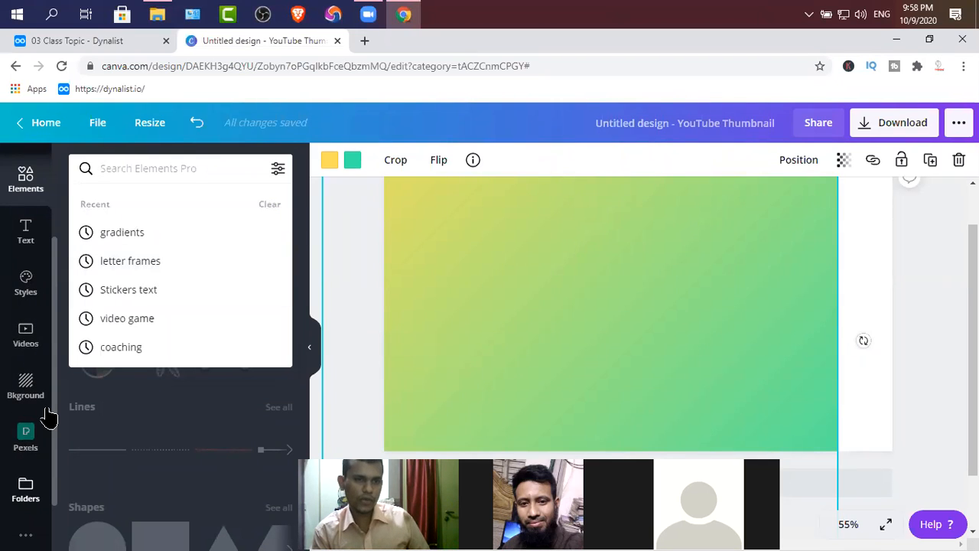
pyautogui.scroll(-2, 45, 417)
pyautogui.scroll(2, 25, 433)
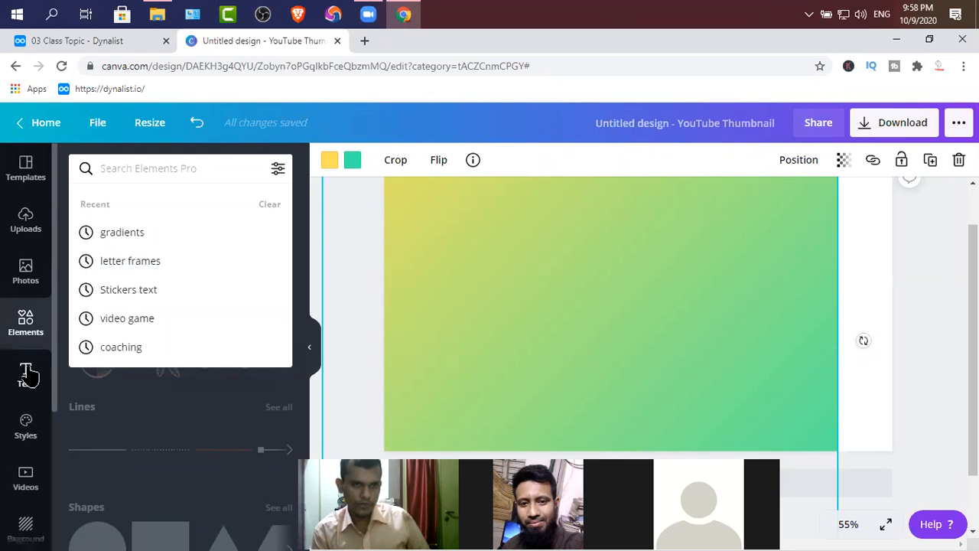
pyautogui.click(25, 220)
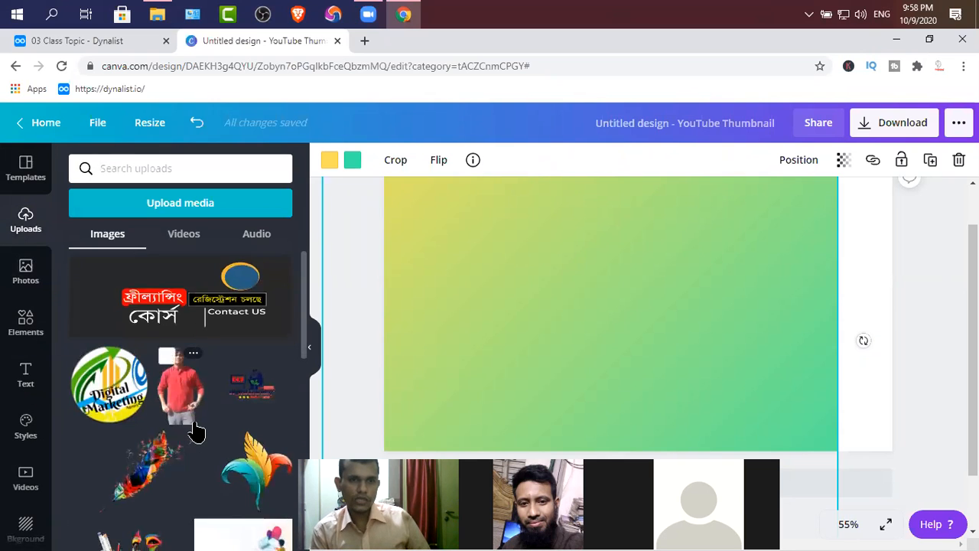
pyautogui.scroll(-5, 153, 406)
pyautogui.scroll(-10, 122, 395)
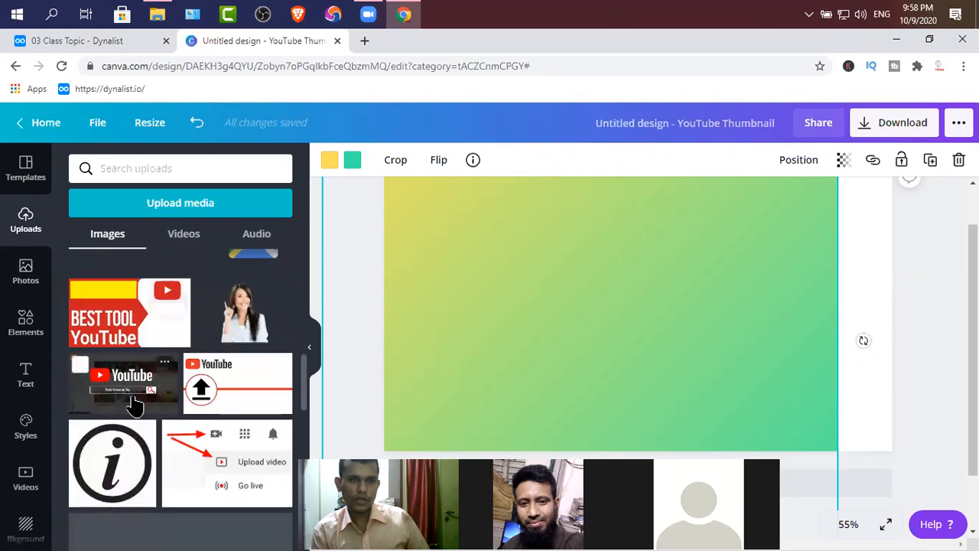
pyautogui.scroll(-10, 136, 404)
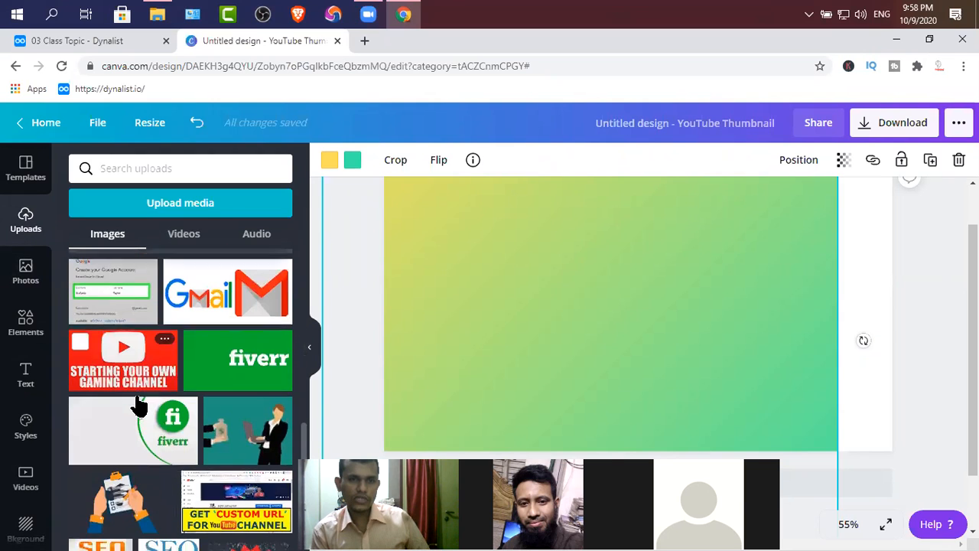
pyautogui.scroll(-3, 137, 404)
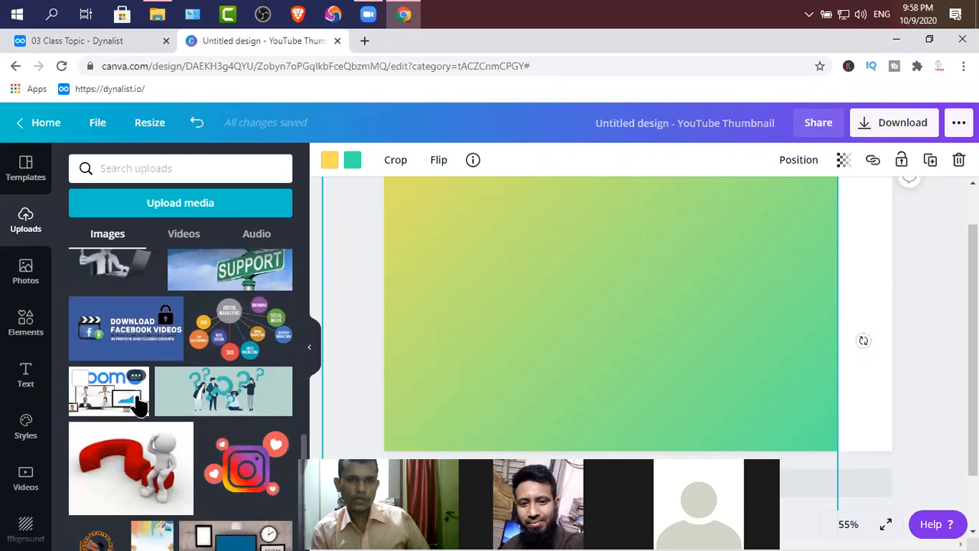
pyautogui.scroll(-3, 138, 404)
pyautogui.scroll(1, 133, 404)
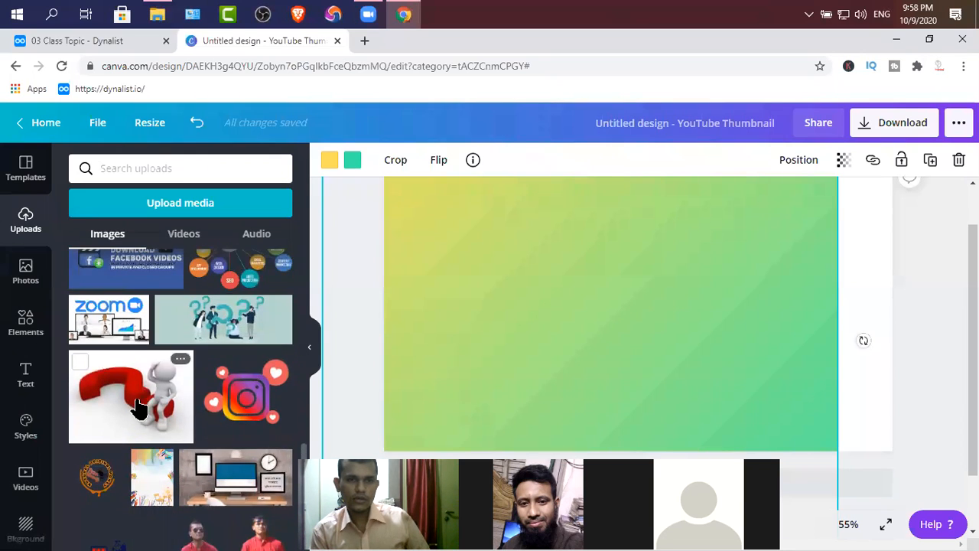
pyautogui.scroll(-3, 136, 405)
pyautogui.click(193, 381)
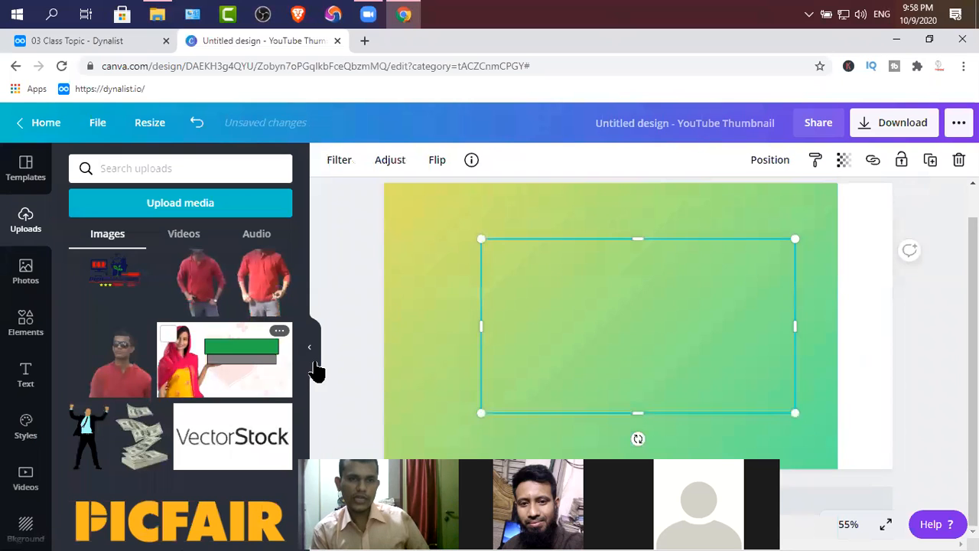
# - Delete the yellow-to-green gradient from the page and select the headscarf picture
pyautogui.click(436, 298)
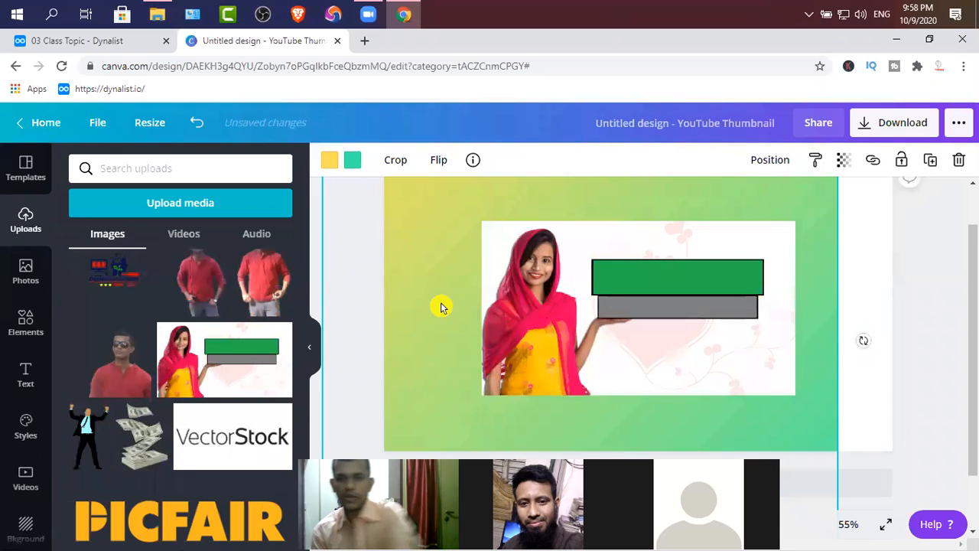
pyautogui.press('Delete')
pyautogui.click(524, 342)
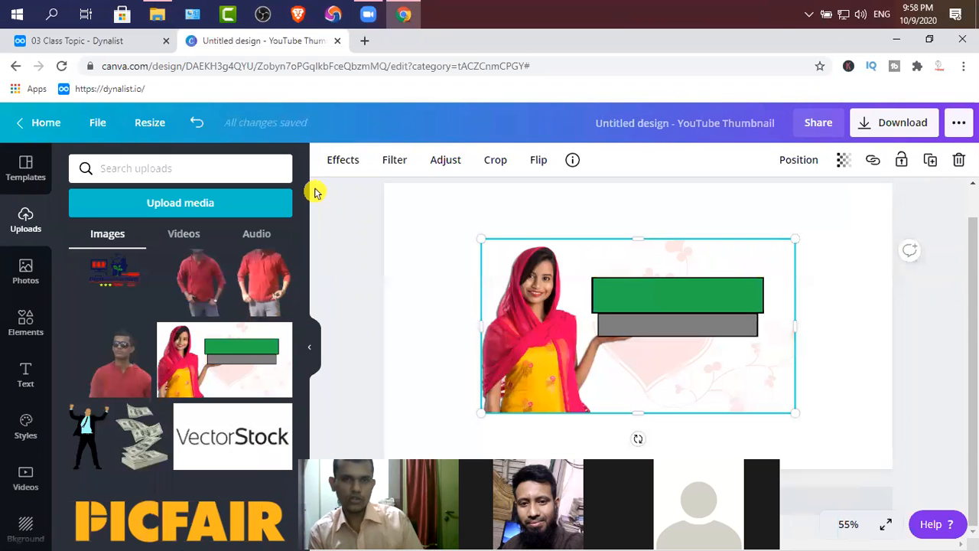
# - Add the uploaded teal picture of the money bag and the person with a laptop, and delete the headscarf picture
pyautogui.scroll(3, 168, 359)
pyautogui.scroll(6, 203, 358)
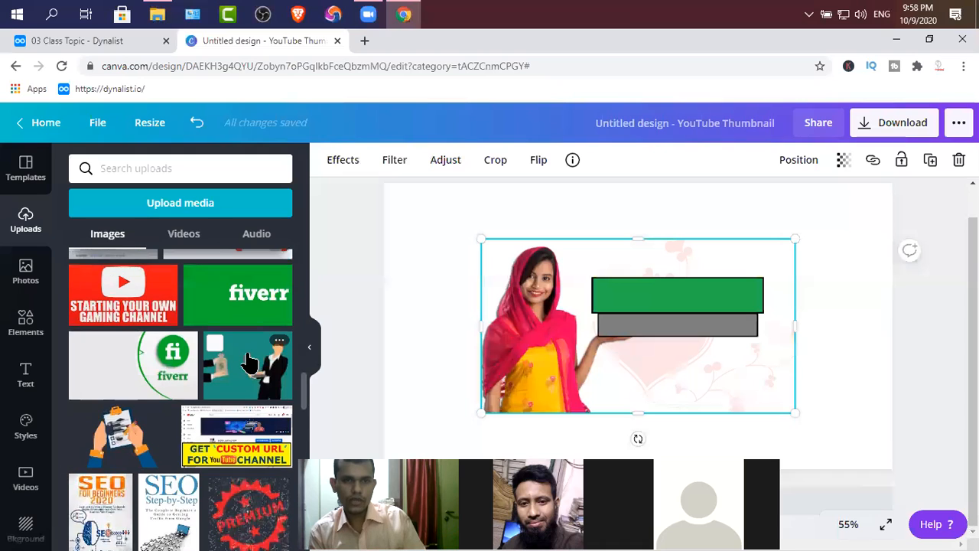
pyautogui.click(249, 362)
pyautogui.click(497, 358)
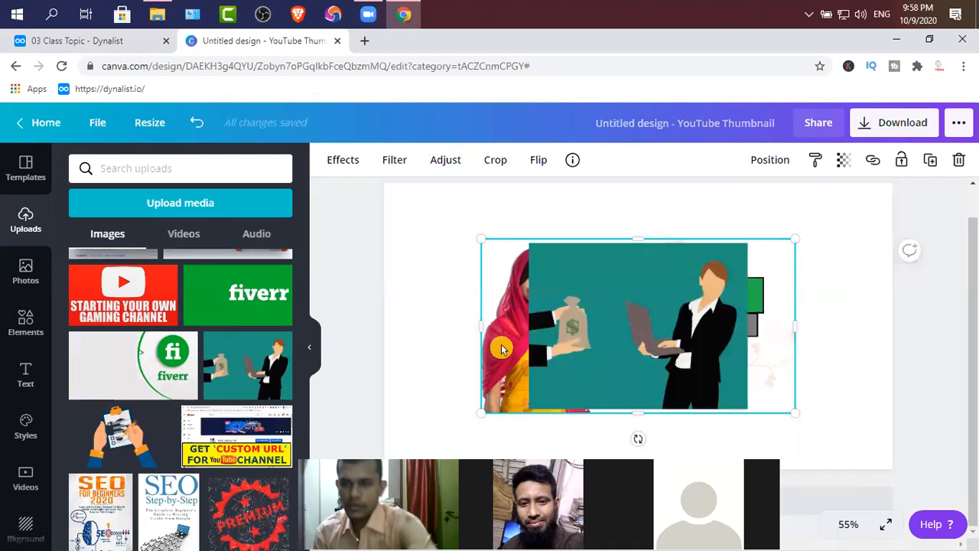
pyautogui.press('Delete')
pyautogui.click(559, 348)
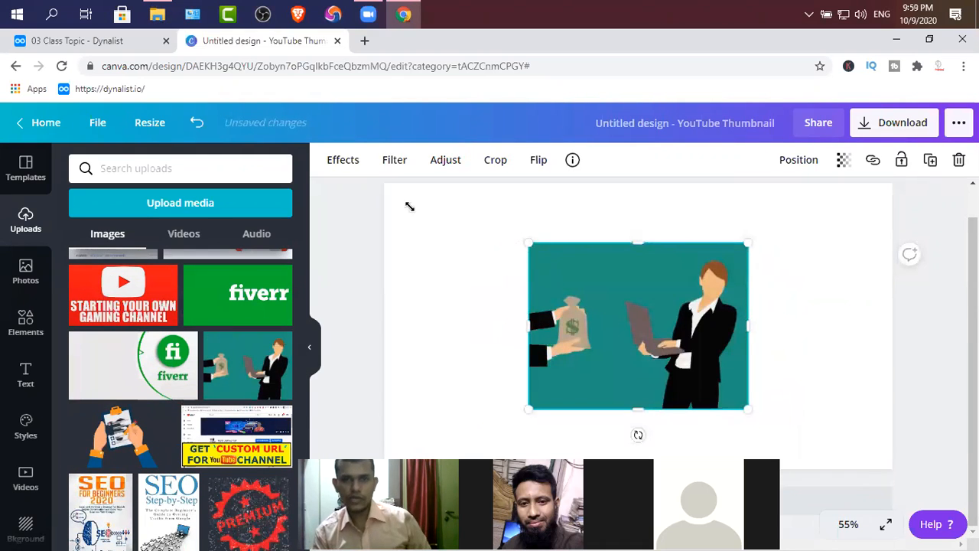
# - Enlarge the money bag picture to cover most of the page and remove its teal background with Background Remover
pyautogui.moveTo(409, 206); pyautogui.dragTo(411, 180)
pyautogui.moveTo(749, 406); pyautogui.dragTo(865, 512)
pyautogui.moveTo(782, 445); pyautogui.dragTo(782, 445)
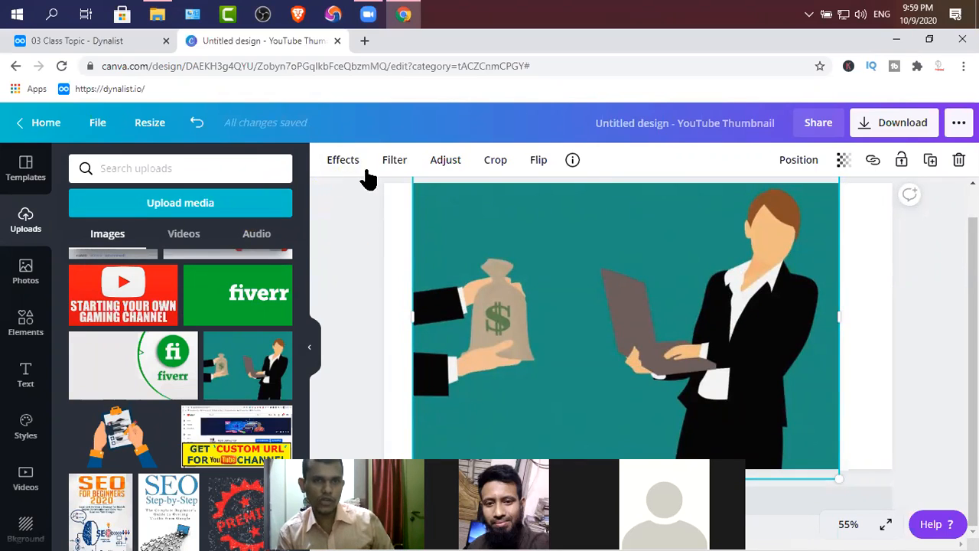
pyautogui.click(344, 162)
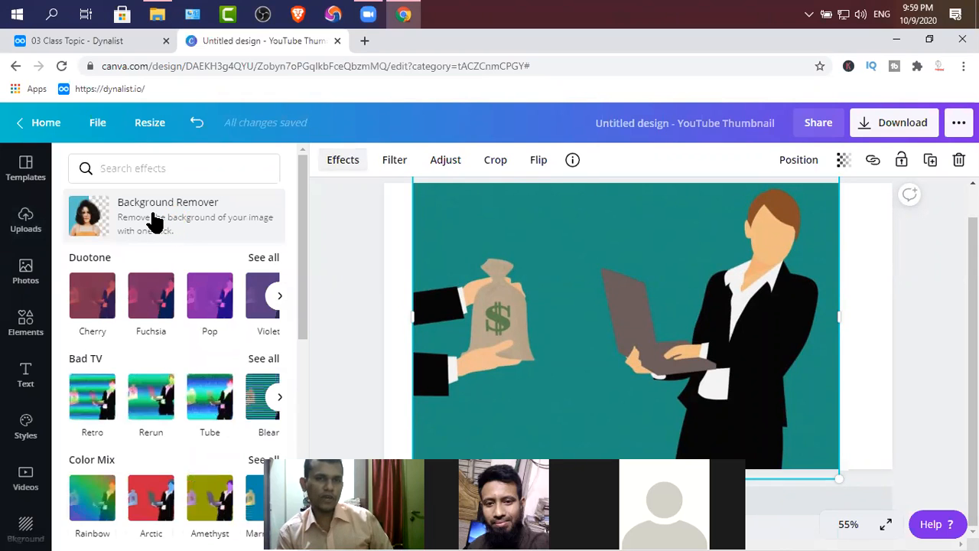
pyautogui.click(151, 218)
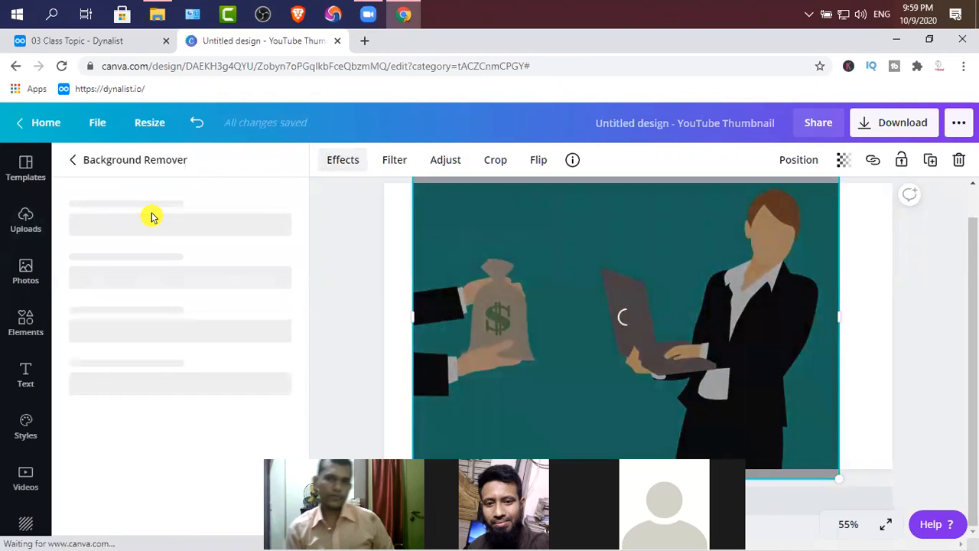
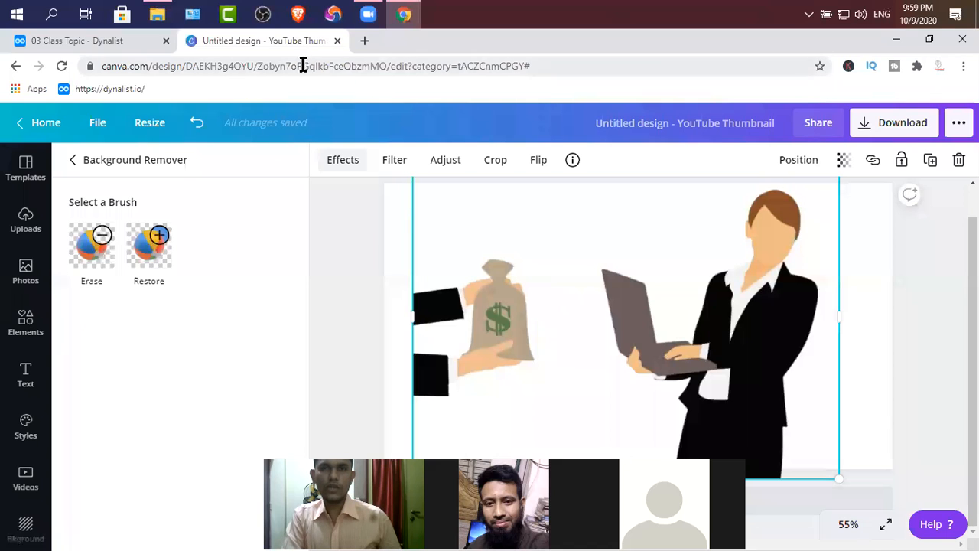
# - Look at the horizontal and vertical flip options and the crop mode for the money bag and laptop picture
pyautogui.click(541, 172)
pyautogui.click(584, 205)
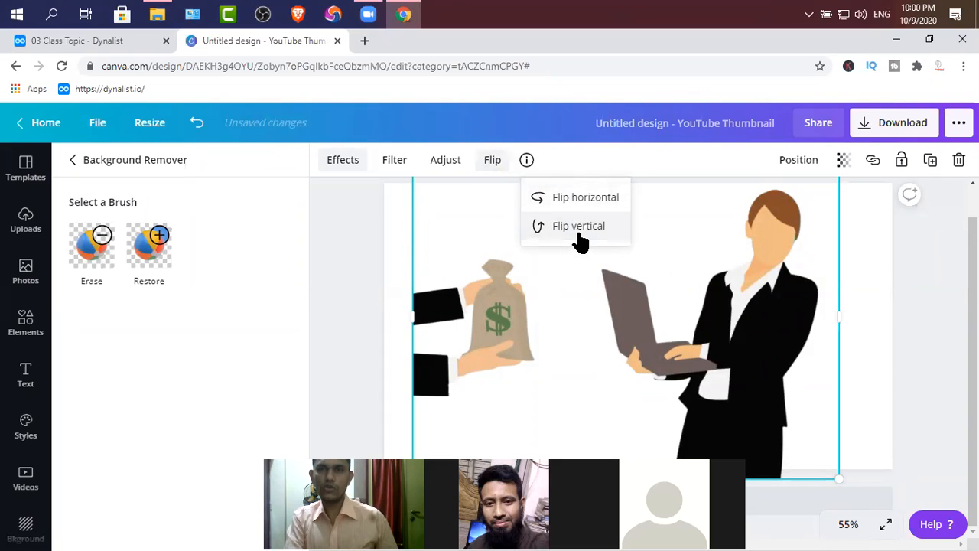
pyautogui.click(606, 317)
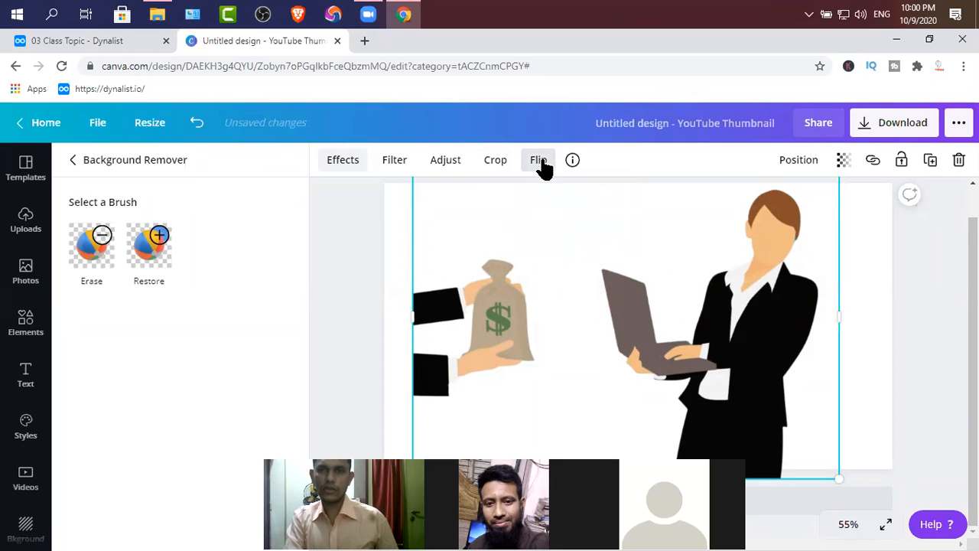
pyautogui.click(540, 163)
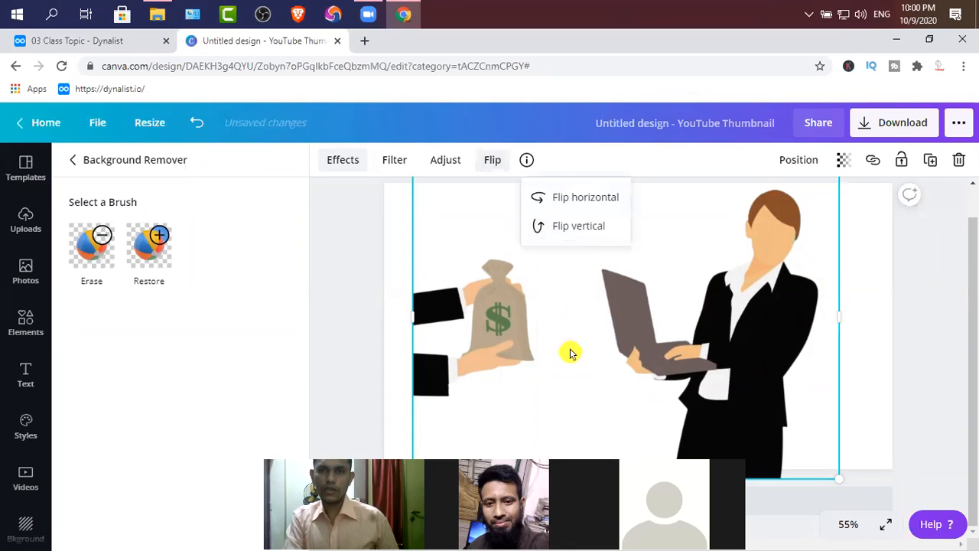
pyautogui.click(566, 306)
pyautogui.click(493, 160)
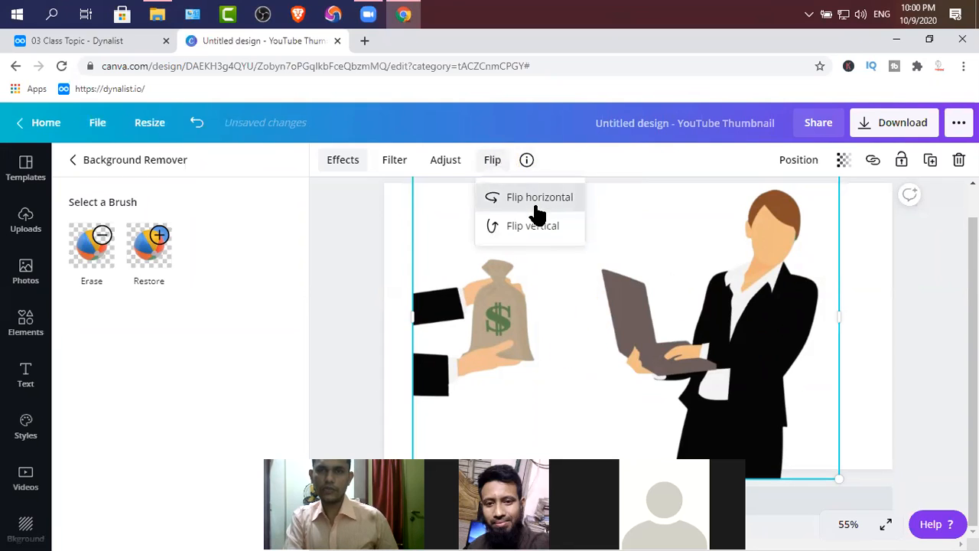
pyautogui.click(601, 283)
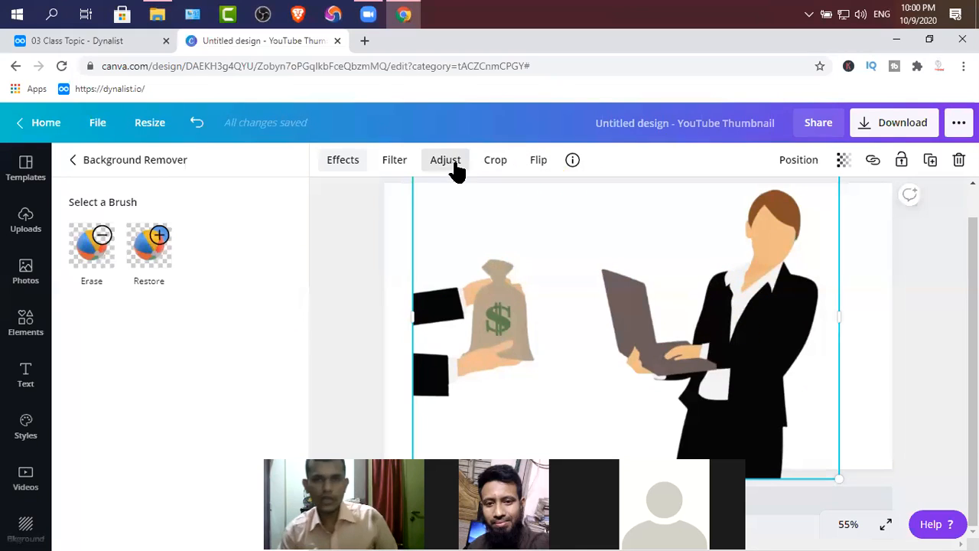
pyautogui.click(494, 164)
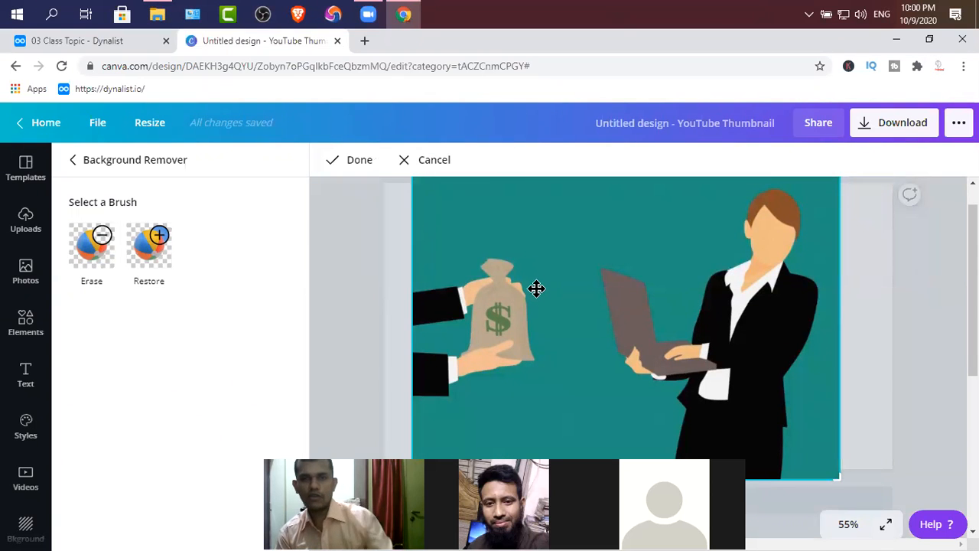
pyautogui.click(403, 161)
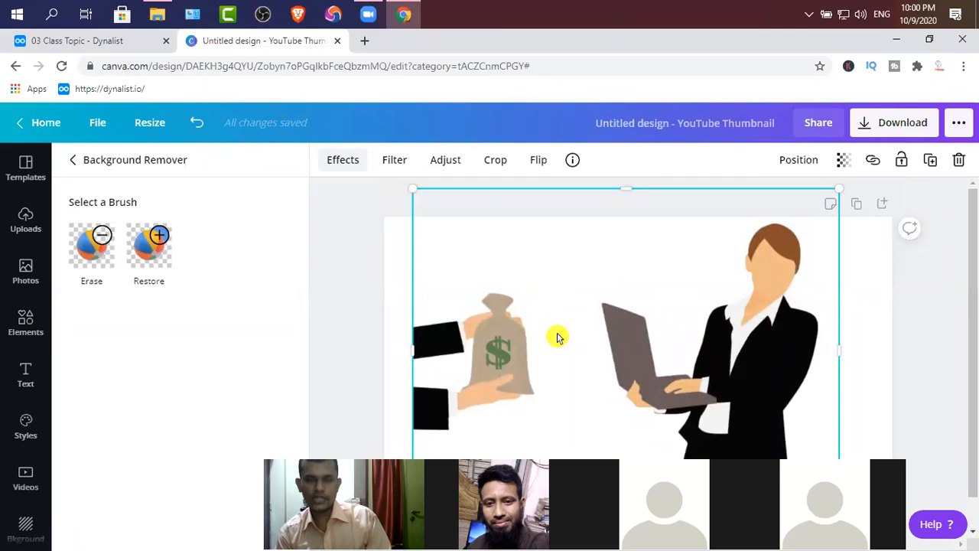
# - Crop the picture tightly around the hands holding the money bag and move it near the middle of the page
pyautogui.moveTo(626, 251); pyautogui.dragTo(626, 202)
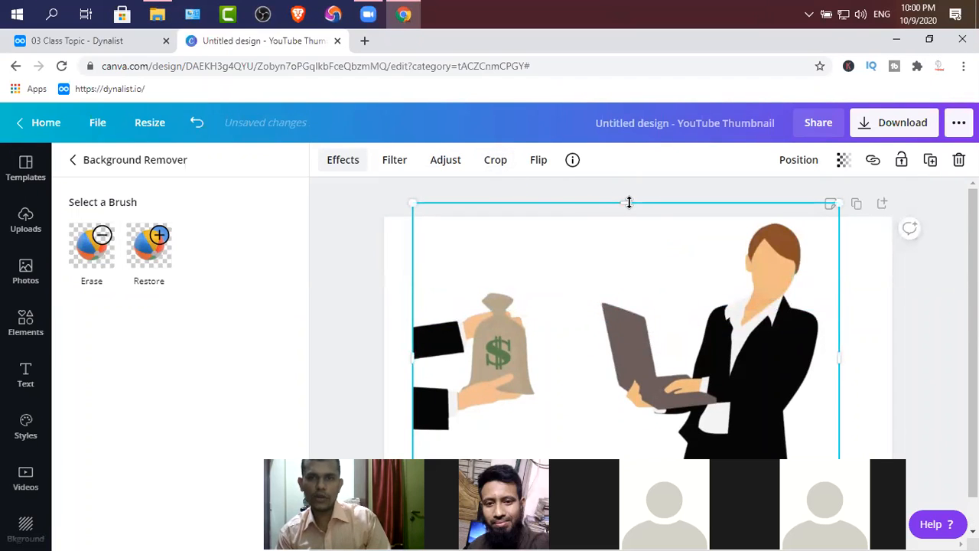
pyautogui.moveTo(628, 238); pyautogui.dragTo(631, 216)
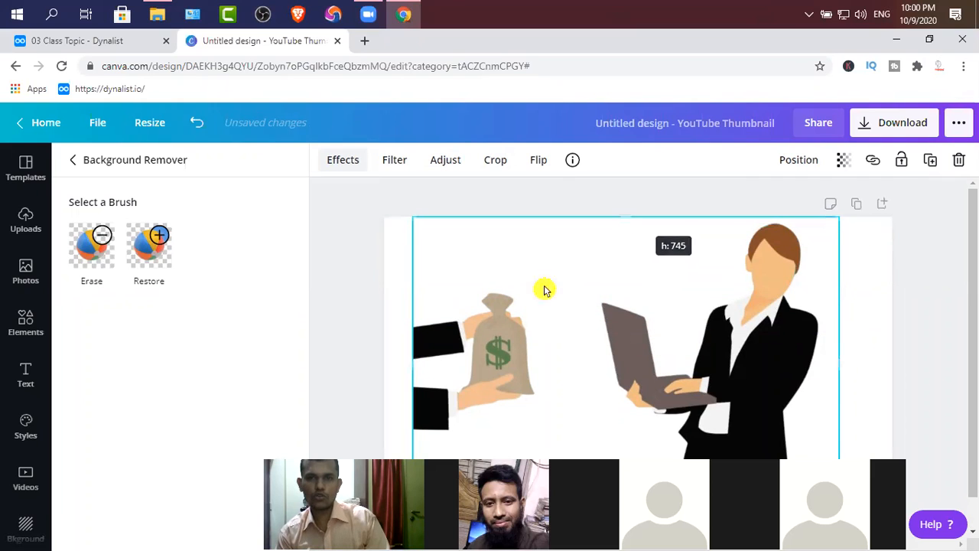
pyautogui.scroll(-1, 551, 308)
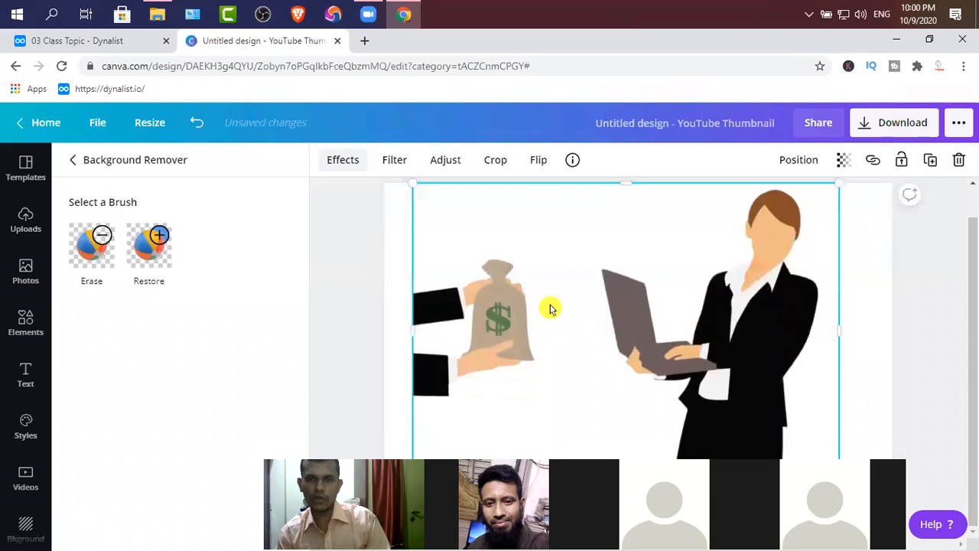
pyautogui.moveTo(760, 327); pyautogui.dragTo(572, 321)
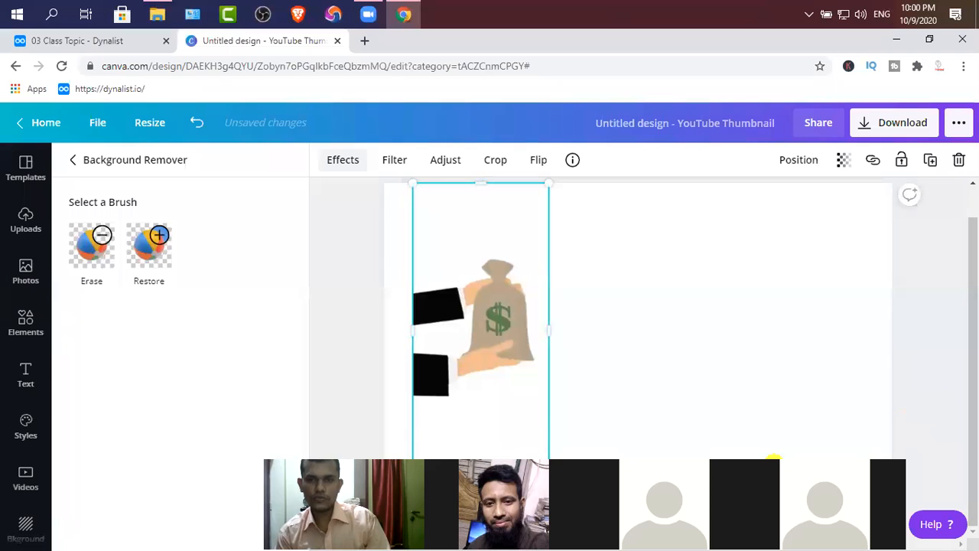
pyautogui.moveTo(479, 450); pyautogui.dragTo(478, 400)
pyautogui.moveTo(482, 192); pyautogui.dragTo(485, 250)
pyautogui.moveTo(474, 328); pyautogui.dragTo(619, 371)
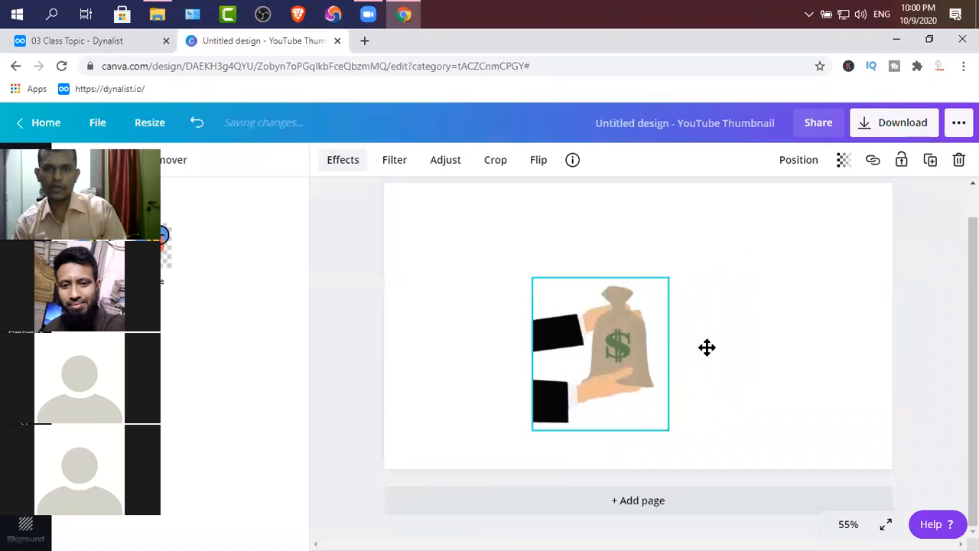
pyautogui.click(655, 297)
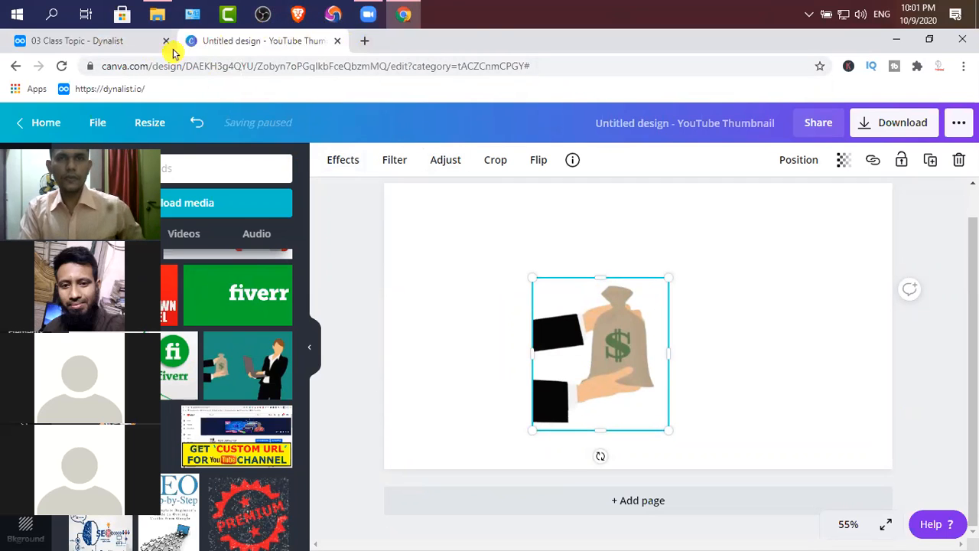
# - Switch to the Dynalist class notes to check the topic after Background Remover, and return to the Canva design
pyautogui.click(66, 41)
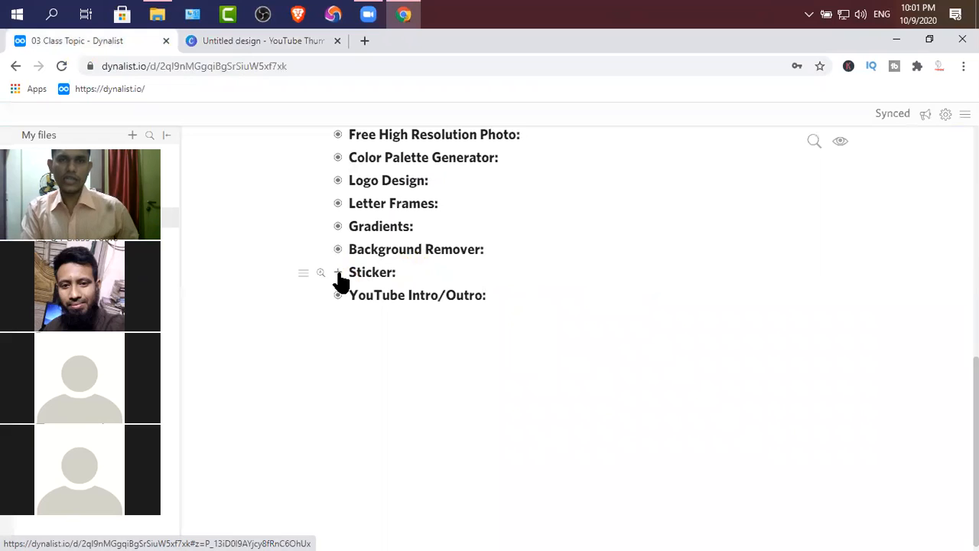
pyautogui.click(403, 14)
pyautogui.click(405, 14)
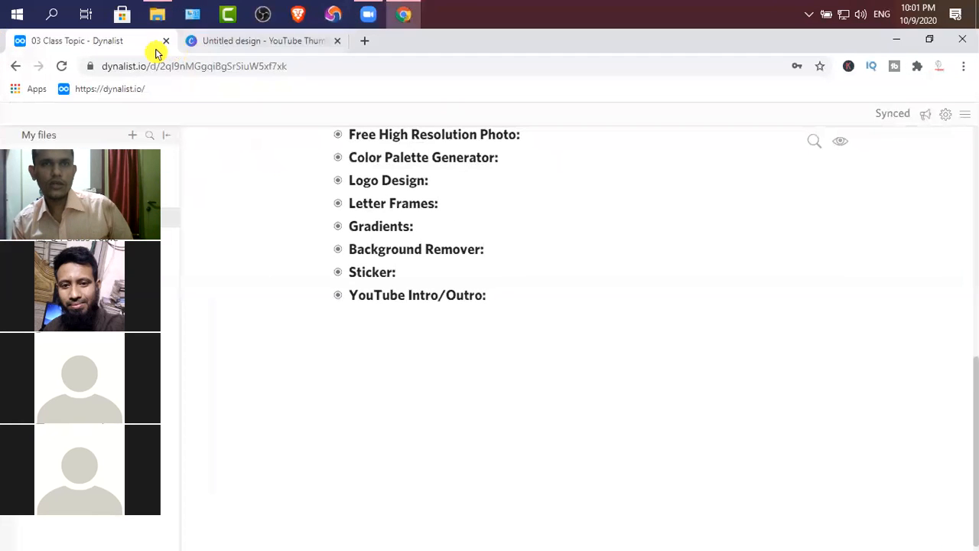
pyautogui.click(239, 43)
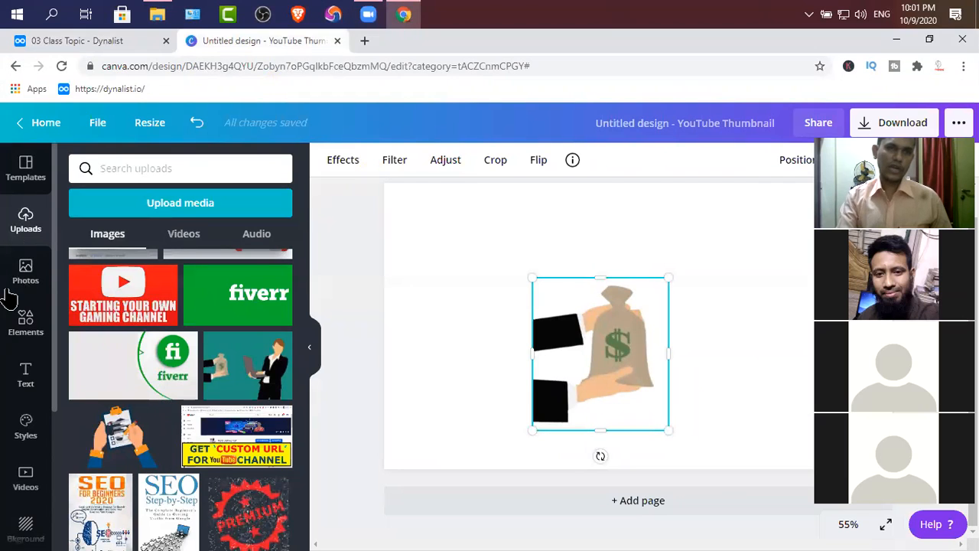
# - Search the elements library for "Stickers"
pyautogui.click(25, 325)
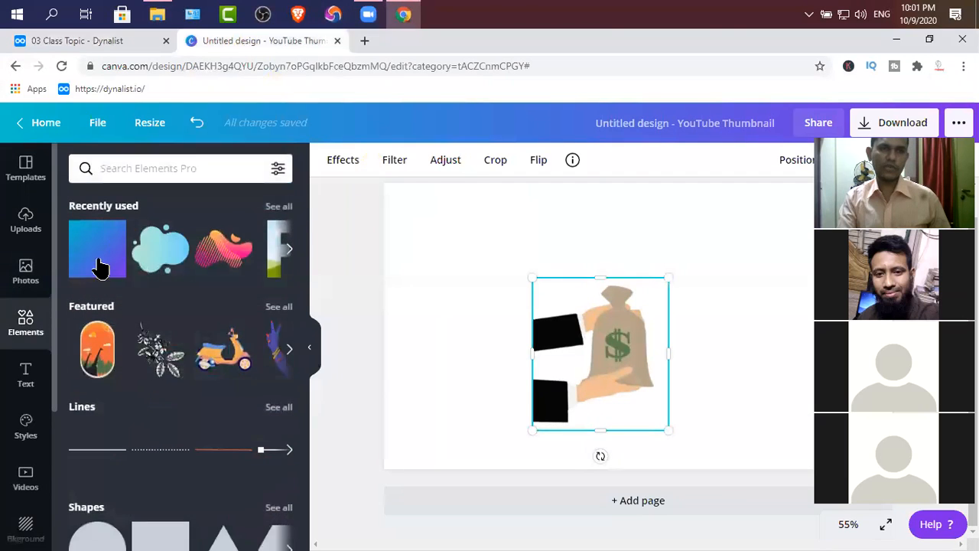
pyautogui.click(134, 173)
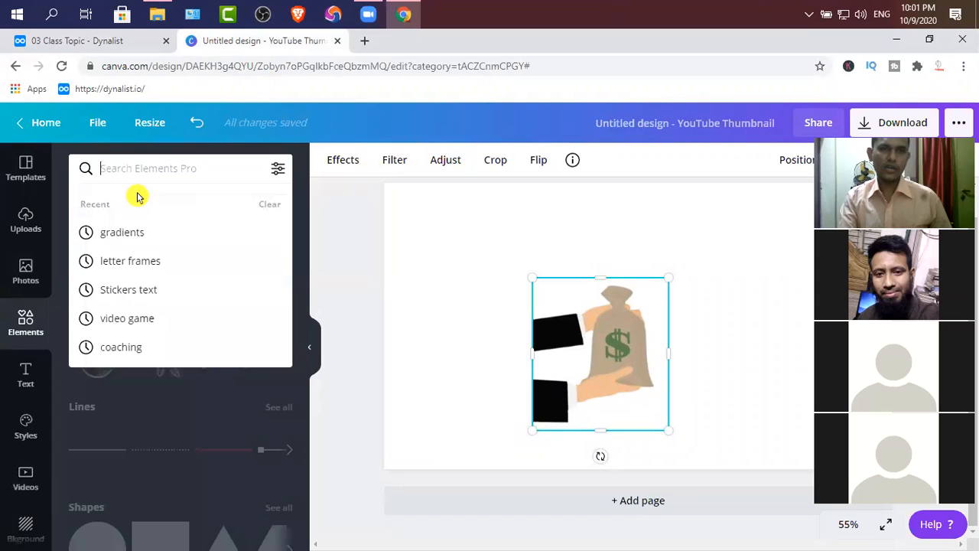
pyautogui.click(314, 204)
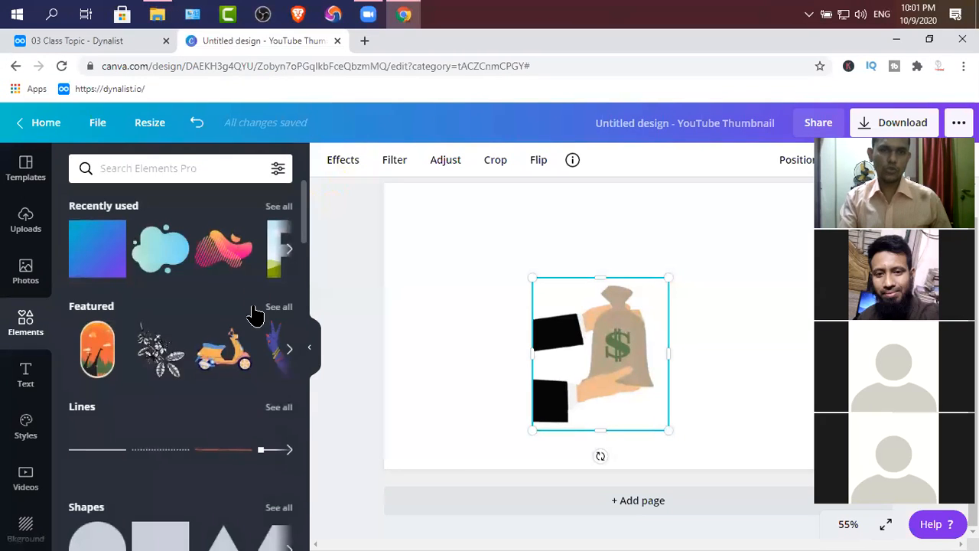
pyautogui.scroll(-3, 257, 313)
pyautogui.scroll(-1, 252, 310)
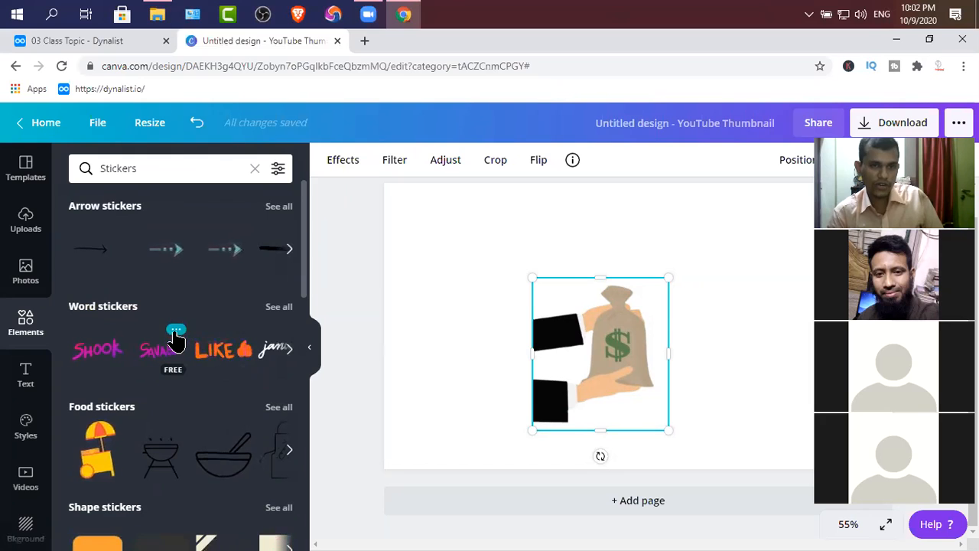
# - View the details of the SAVAGE and SHOOK word stickers
pyautogui.click(174, 335)
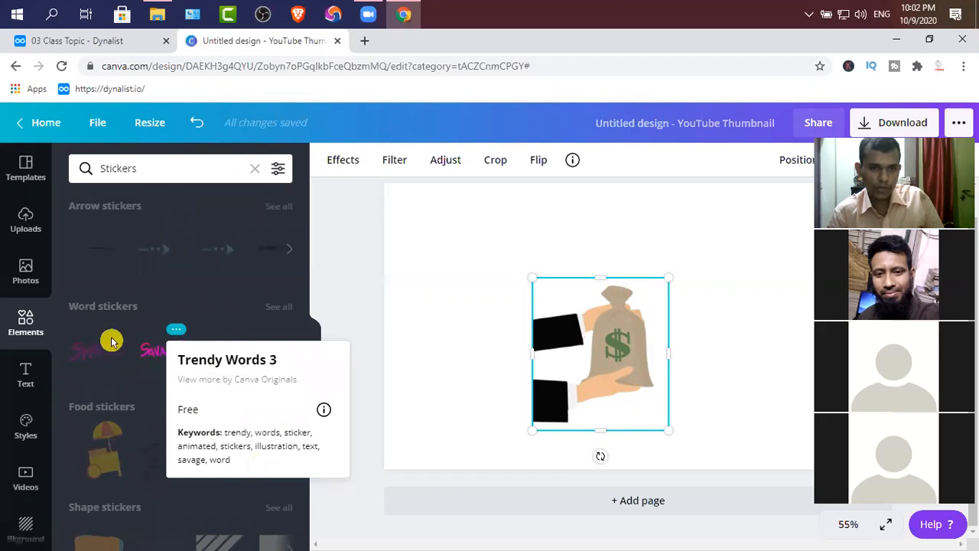
pyautogui.click(195, 305)
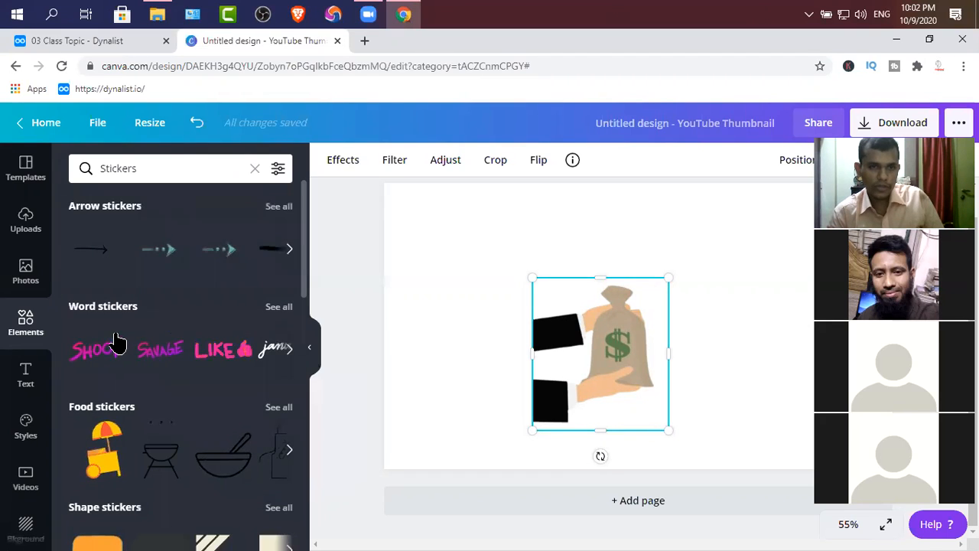
pyautogui.click(115, 331)
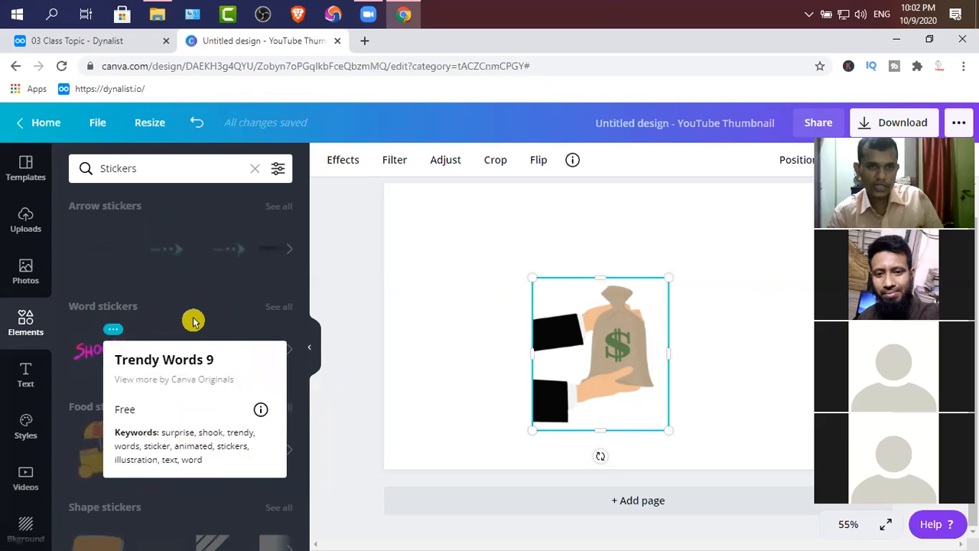
# - View the rectangle shape sticker's details, skim its Free Media License Agreement, and return to the design
pyautogui.scroll(-2, 184, 413)
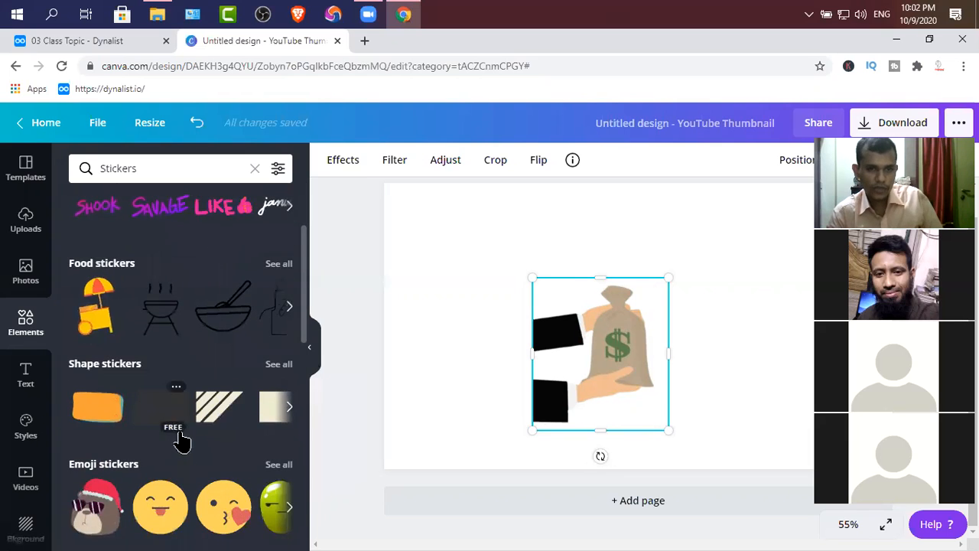
pyautogui.scroll(-1, 183, 413)
pyautogui.click(176, 320)
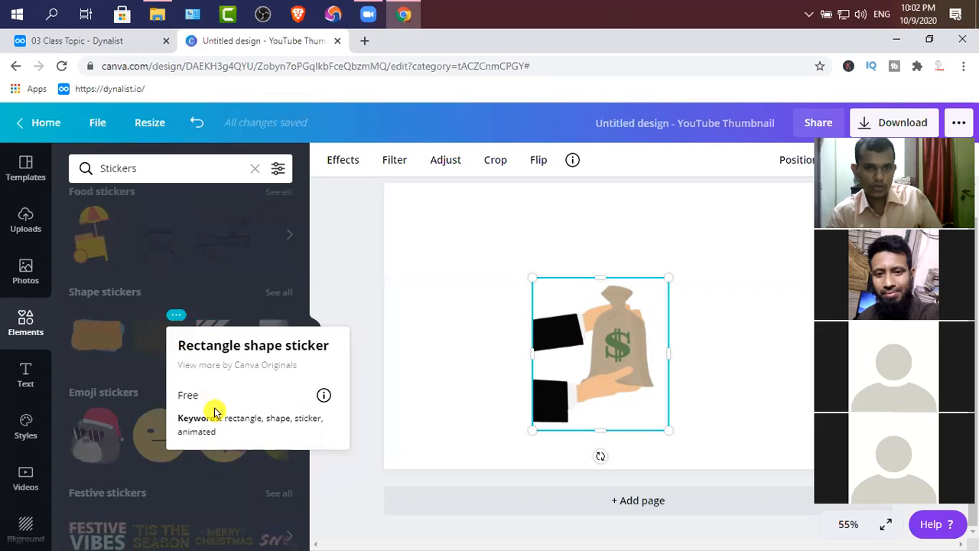
pyautogui.click(189, 396)
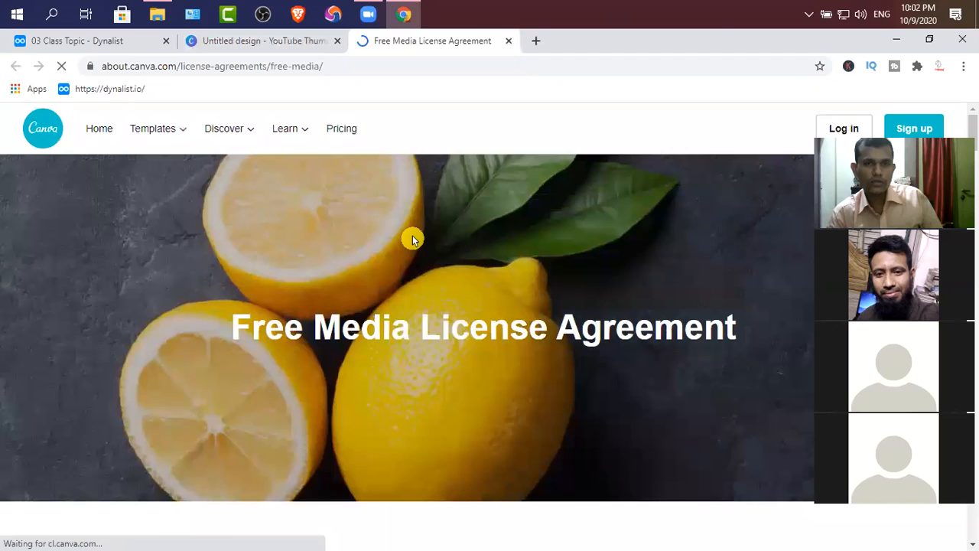
pyautogui.scroll(-6, 426, 257)
pyautogui.scroll(-6, 426, 258)
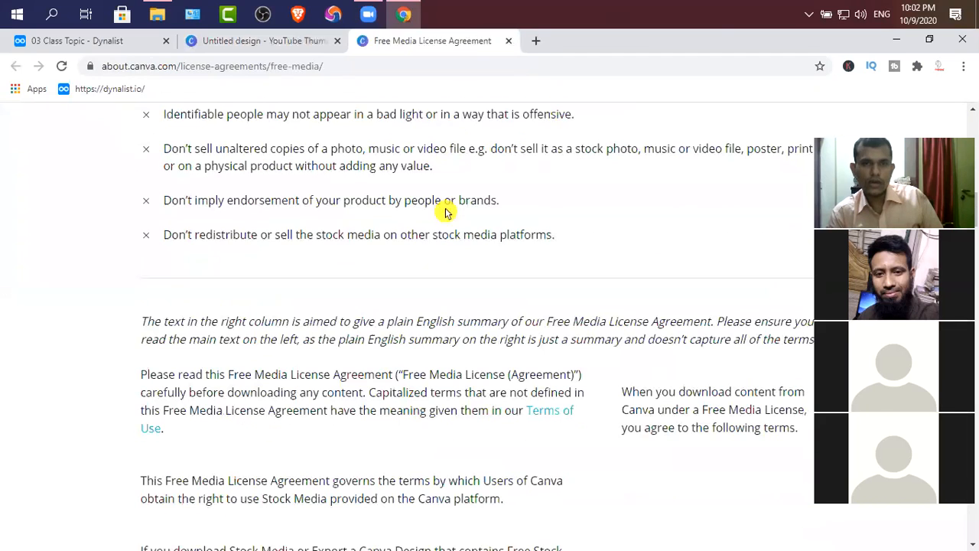
pyautogui.click(505, 41)
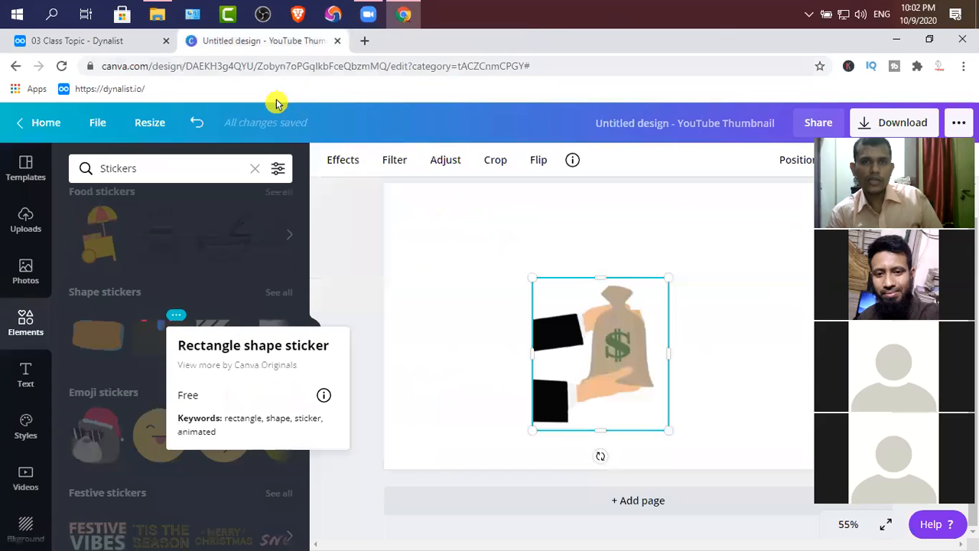
pyautogui.click(339, 291)
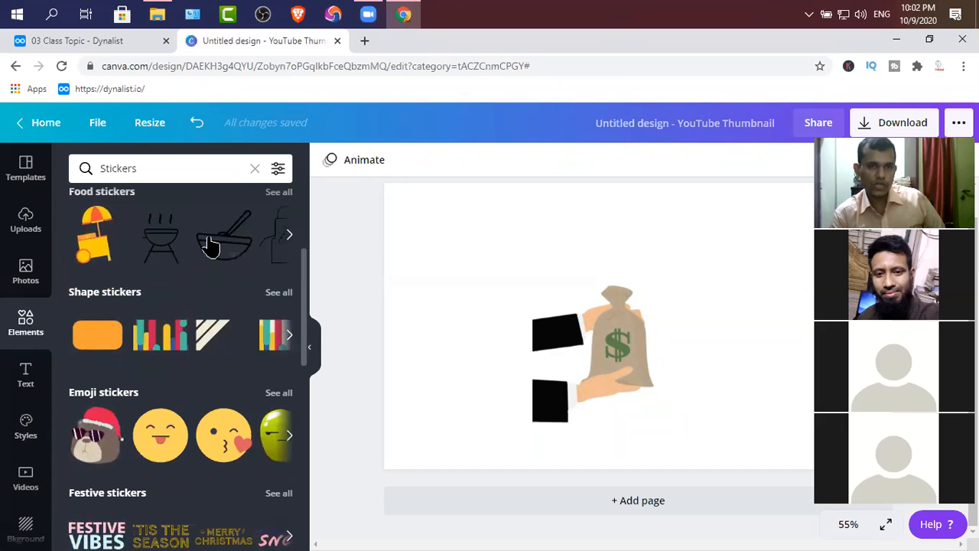
# - View the details of the grill food sticker and browse on to the festive, confetti and social media stickers
pyautogui.click(177, 217)
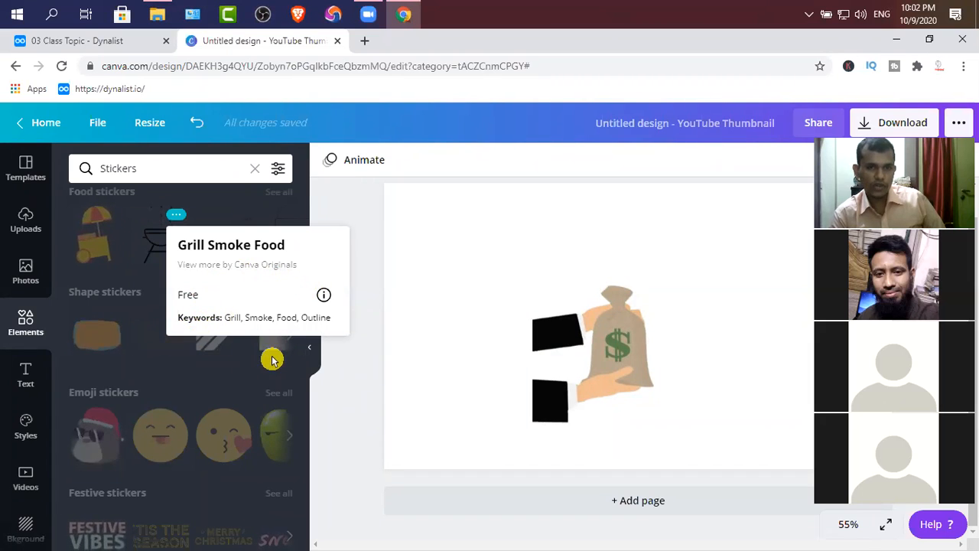
pyautogui.click(384, 266)
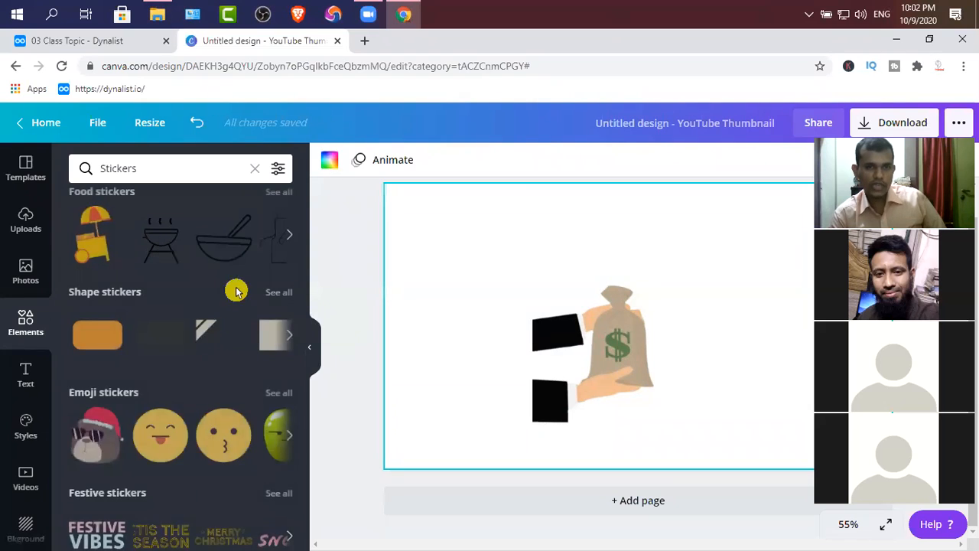
pyautogui.scroll(-4, 107, 373)
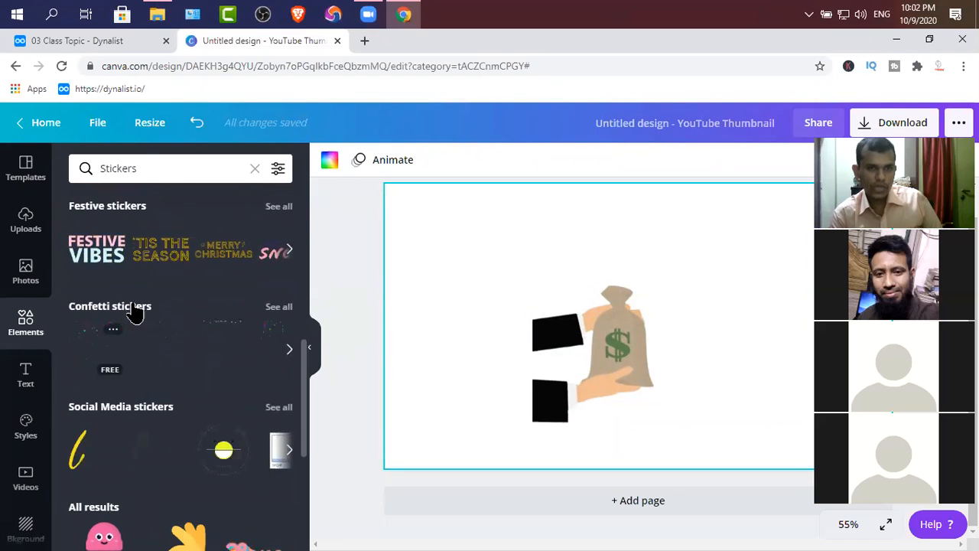
# - Search the elements for "Stickers text" and add the blue NAH sticker on a white splash shape to the design
pyautogui.scroll(2, 134, 314)
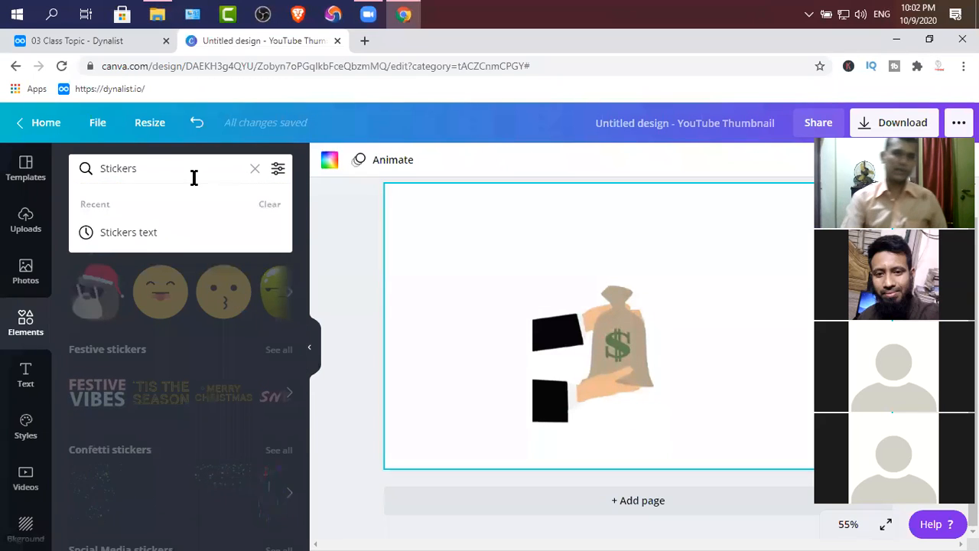
pyautogui.click(286, 228)
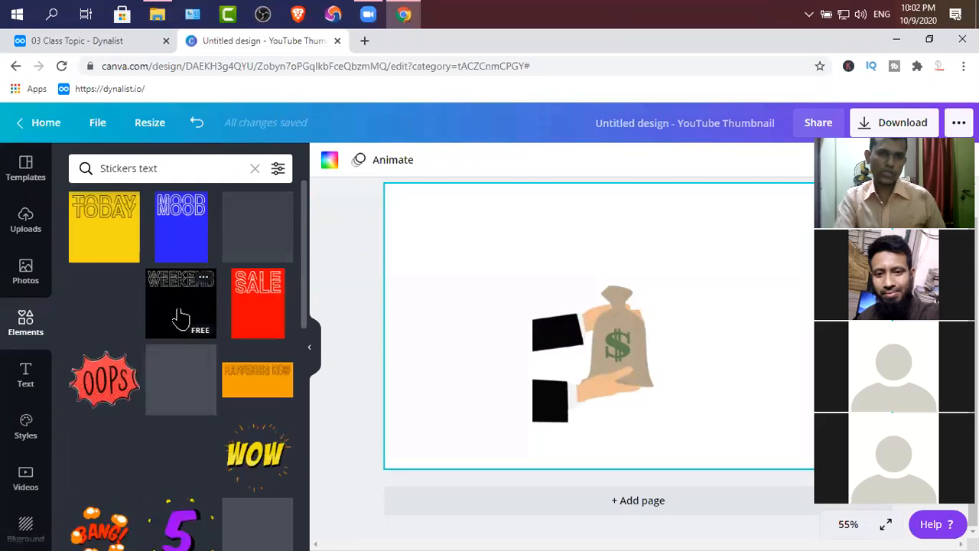
pyautogui.scroll(-3, 184, 321)
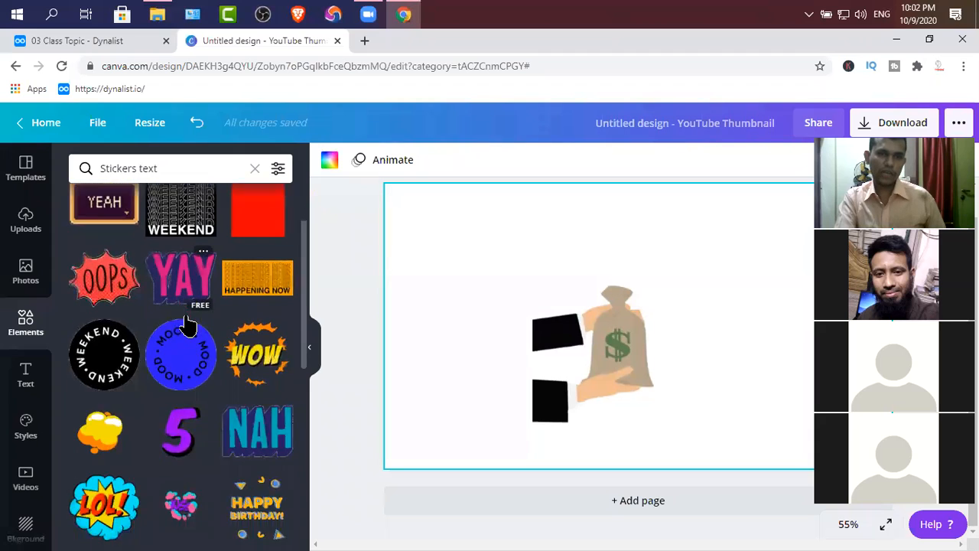
pyautogui.scroll(-5, 191, 325)
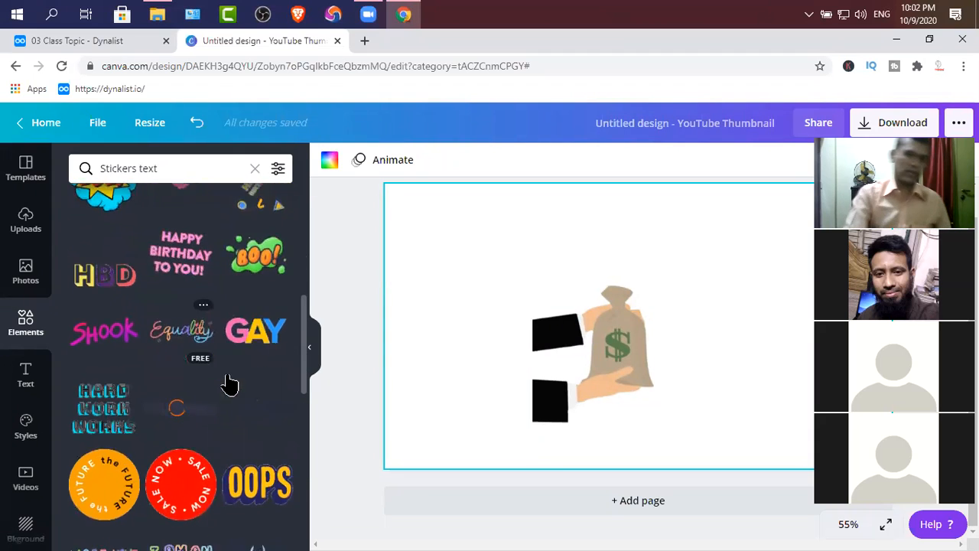
pyautogui.scroll(-5, 232, 405)
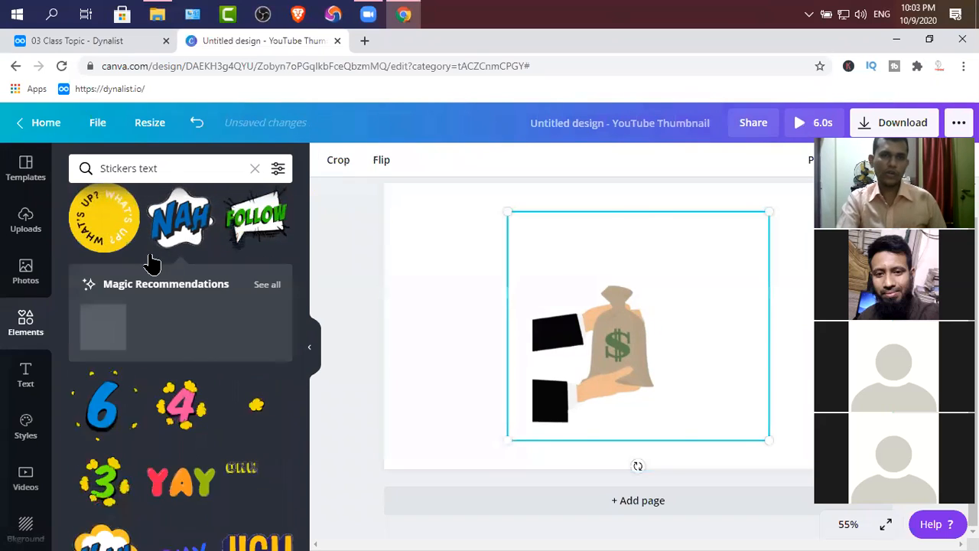
# - Shrink the NAH sticker, move the money-bag graphic to the page's left side, and place the sticker to the right of it
pyautogui.moveTo(629, 345); pyautogui.dragTo(549, 291)
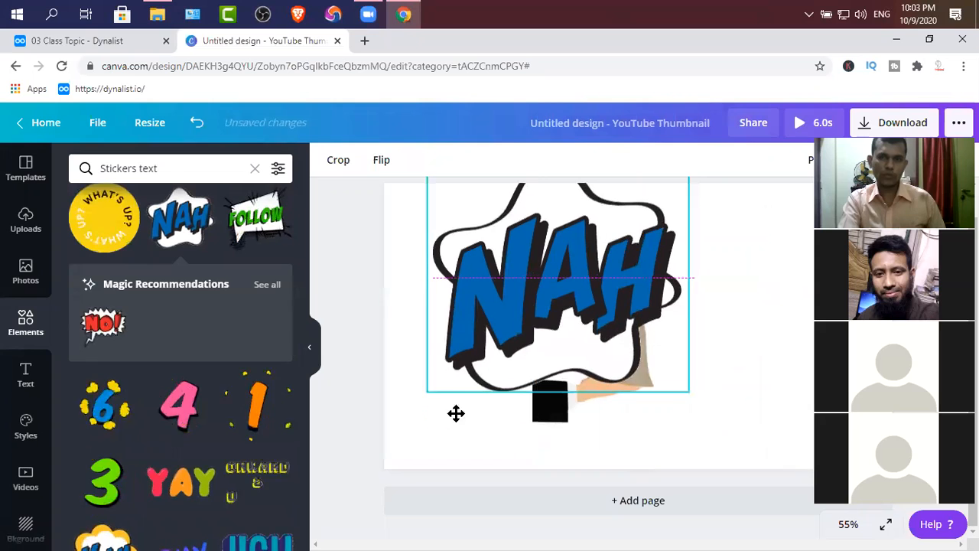
pyautogui.moveTo(420, 395); pyautogui.dragTo(518, 312)
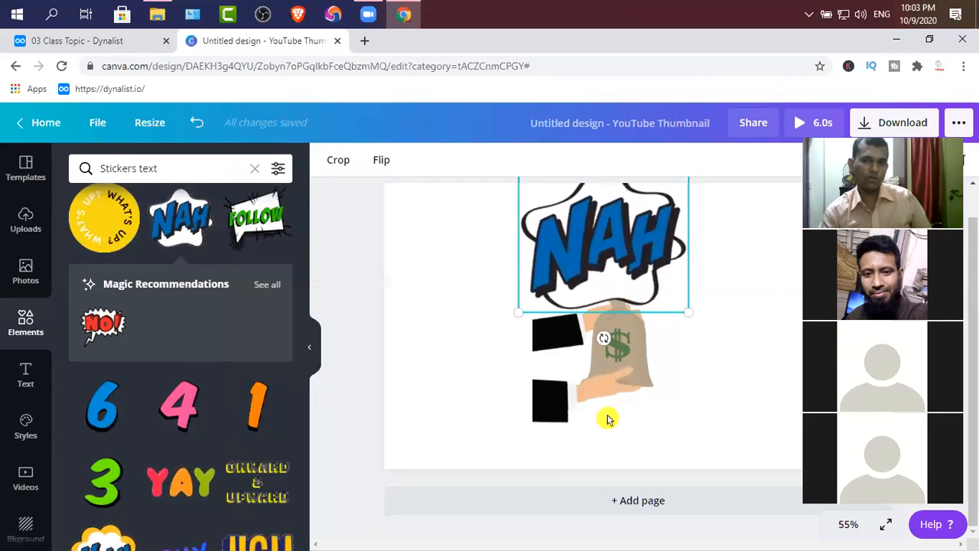
pyautogui.moveTo(546, 413); pyautogui.dragTo(411, 380)
pyautogui.moveTo(632, 311); pyautogui.dragTo(673, 420)
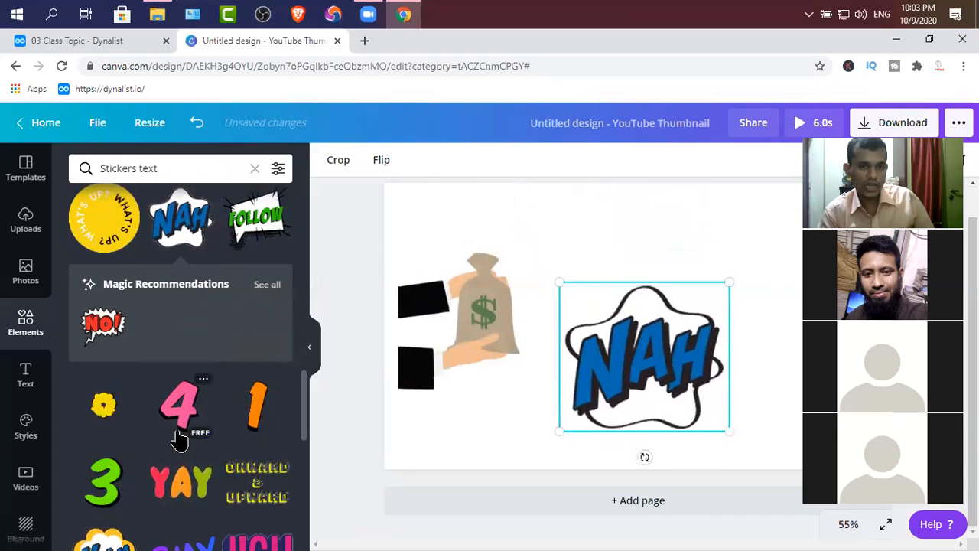
# - Browse more of the animated text stickers in the "Stickers text" results
pyautogui.scroll(-1, 164, 186)
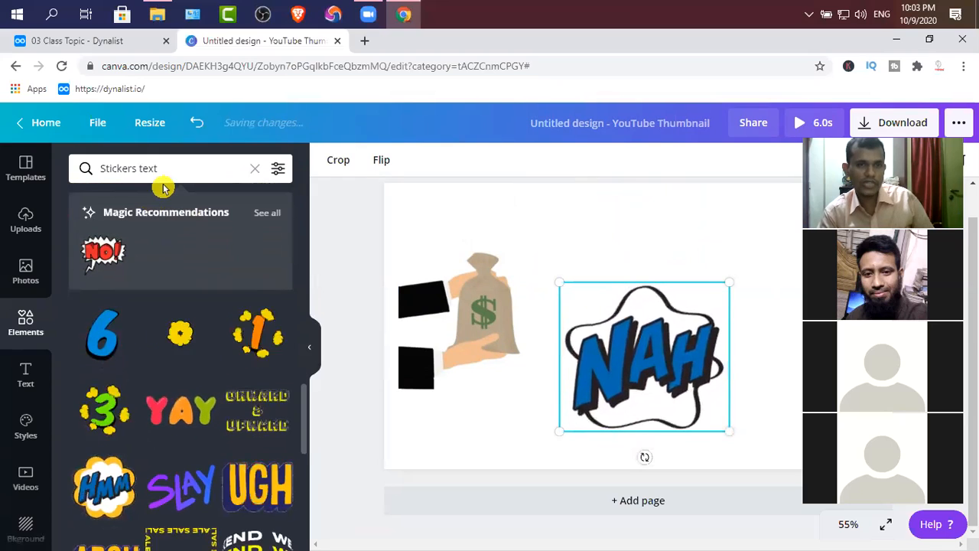
pyautogui.scroll(-1, 184, 379)
pyautogui.scroll(-10, 183, 378)
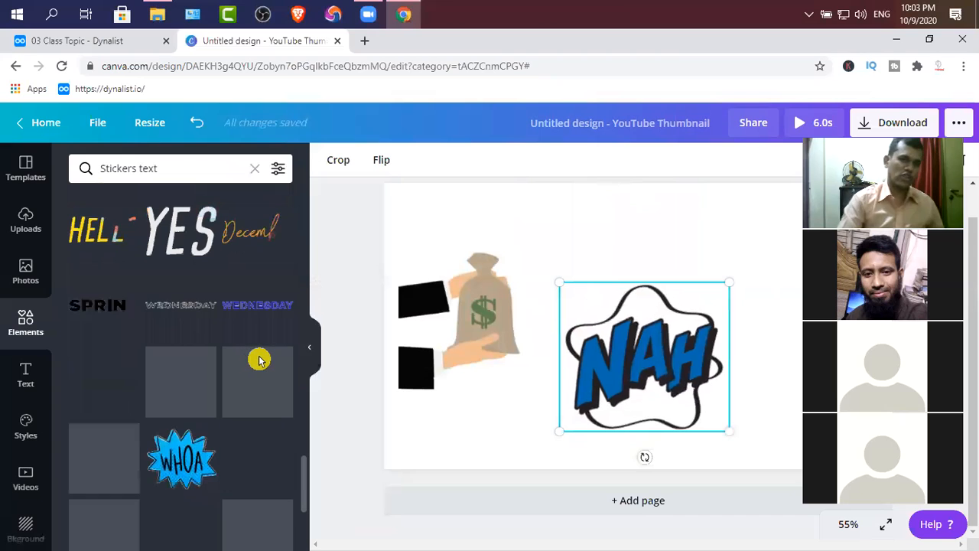
pyautogui.scroll(-1, 205, 343)
pyautogui.scroll(-4, 204, 343)
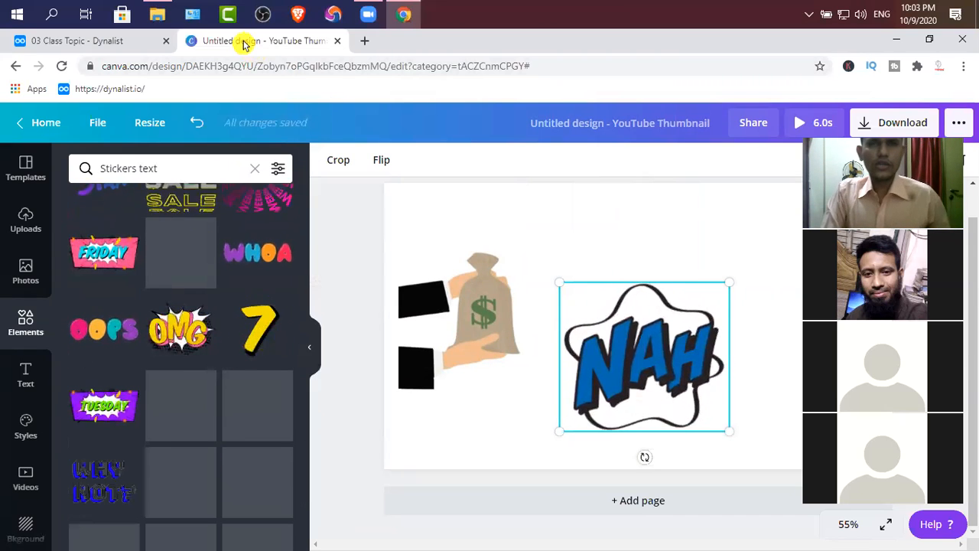
# - Switch to the 03 Class Topic outline in Dynalist and check the YouTube Intro/Outro topic
pyautogui.click(123, 43)
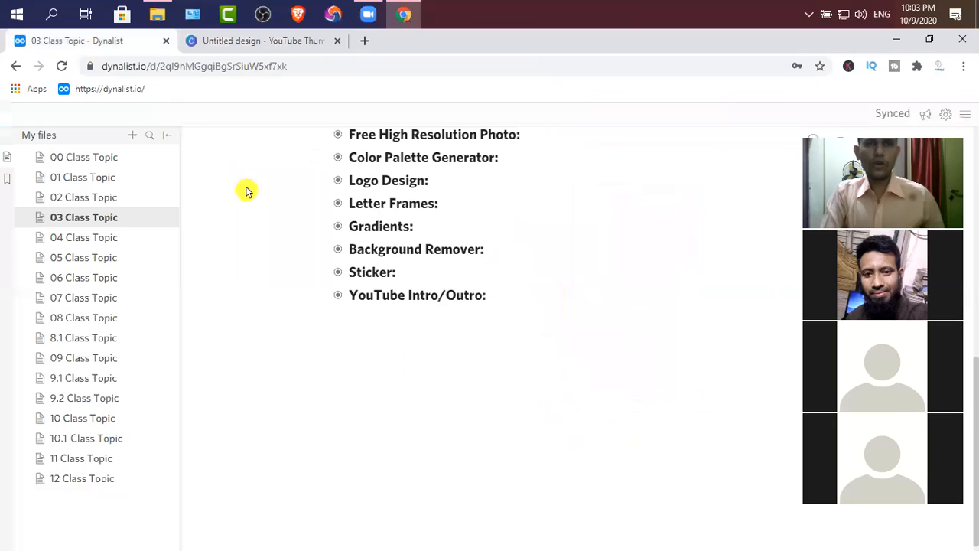
pyautogui.click(337, 296)
pyautogui.click(338, 296)
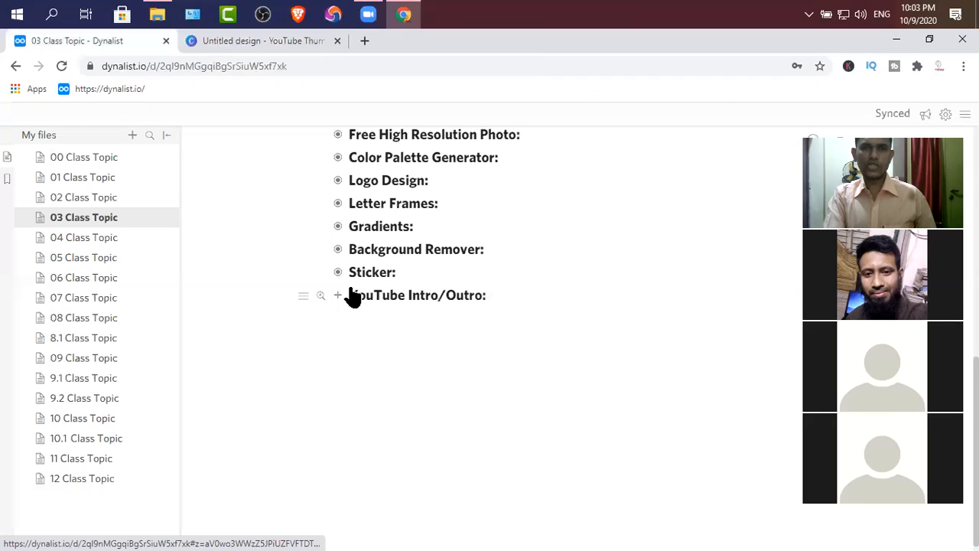
pyautogui.click(369, 15)
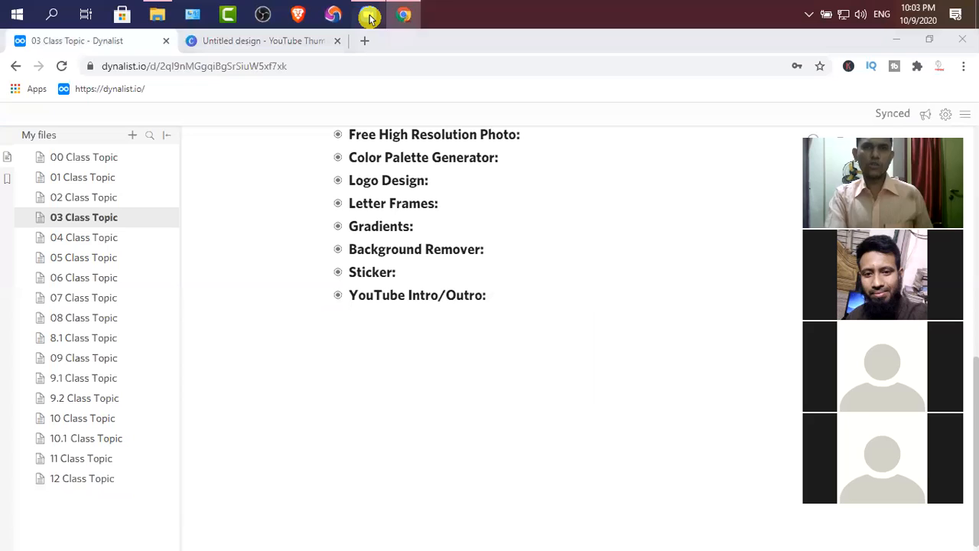
pyautogui.click(369, 18)
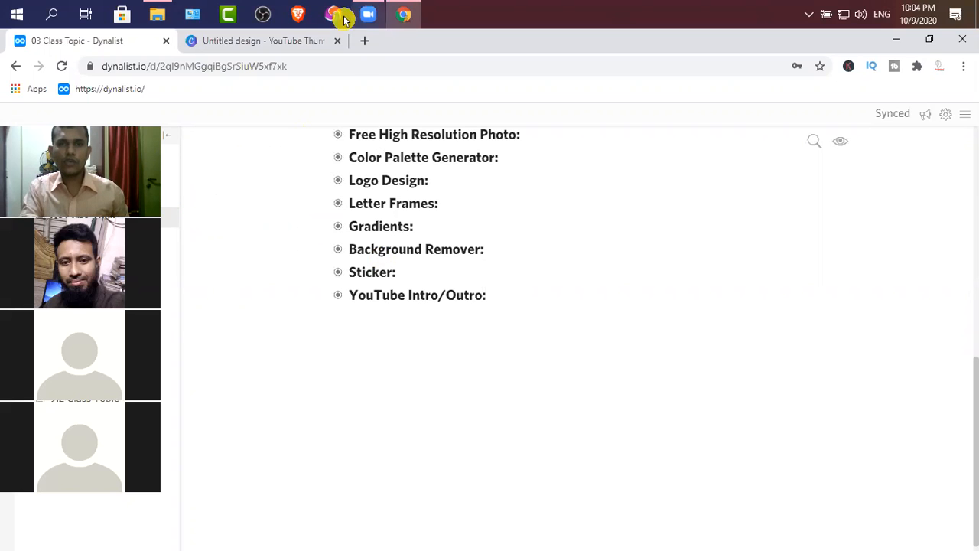
# - Return to Canva, leave the thumbnail design for the home page, and look through the design types offered for a new design
pyautogui.click(253, 38)
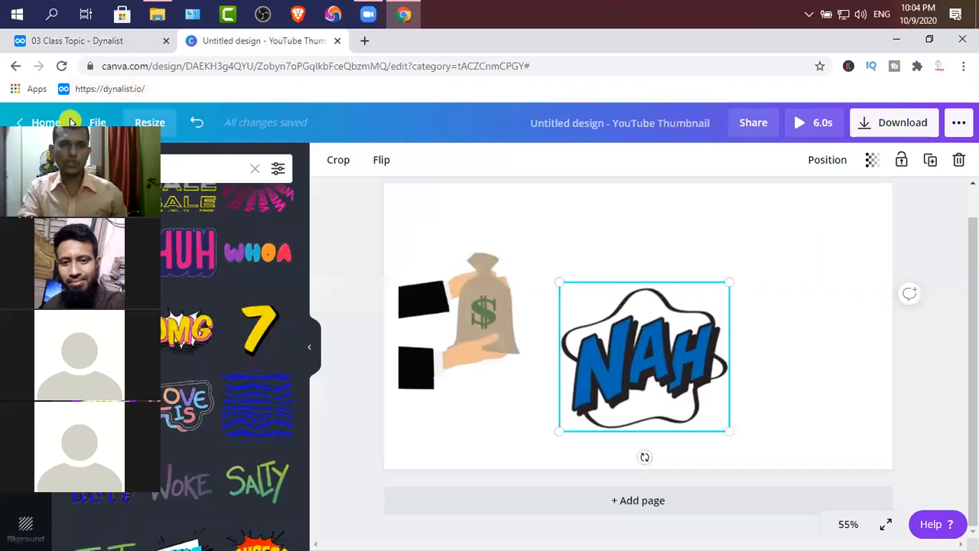
pyautogui.click(40, 122)
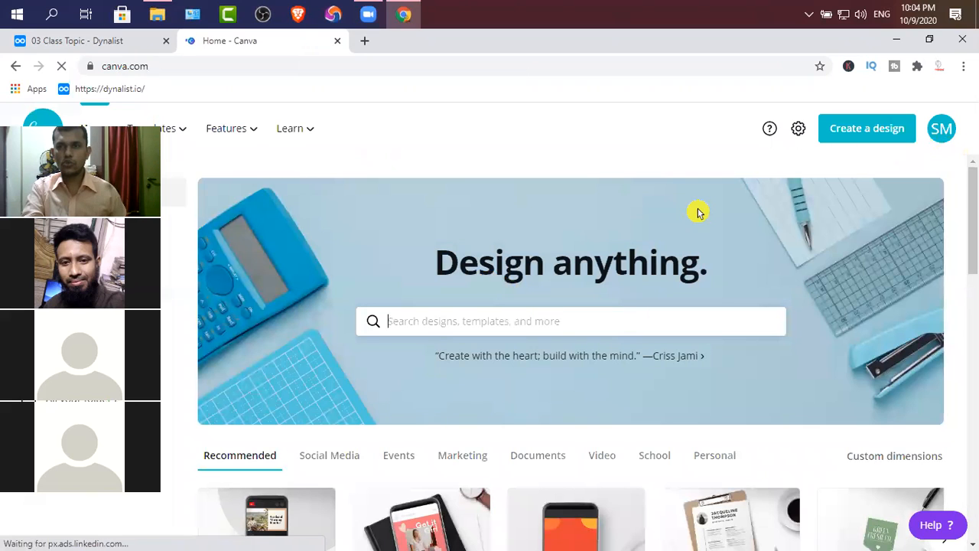
pyautogui.click(845, 141)
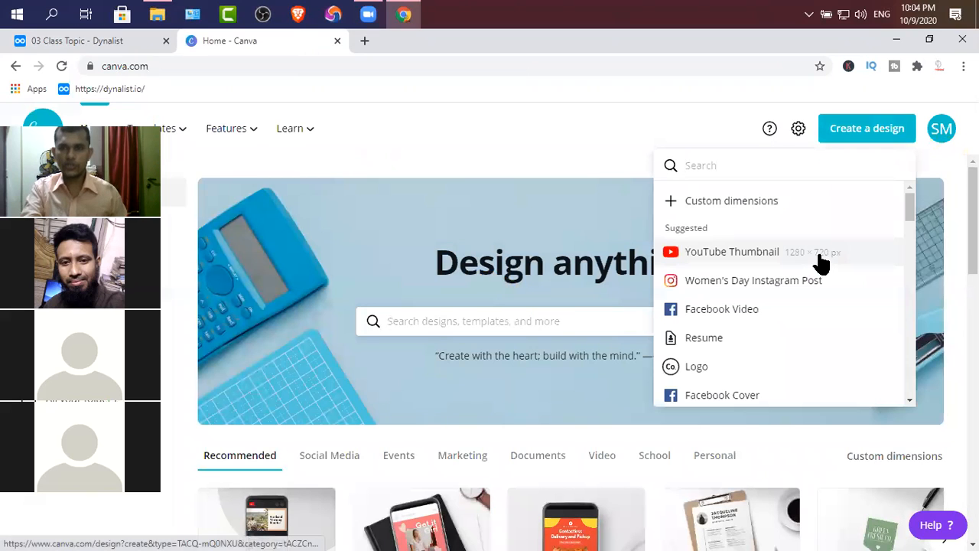
pyautogui.scroll(-5, 780, 290)
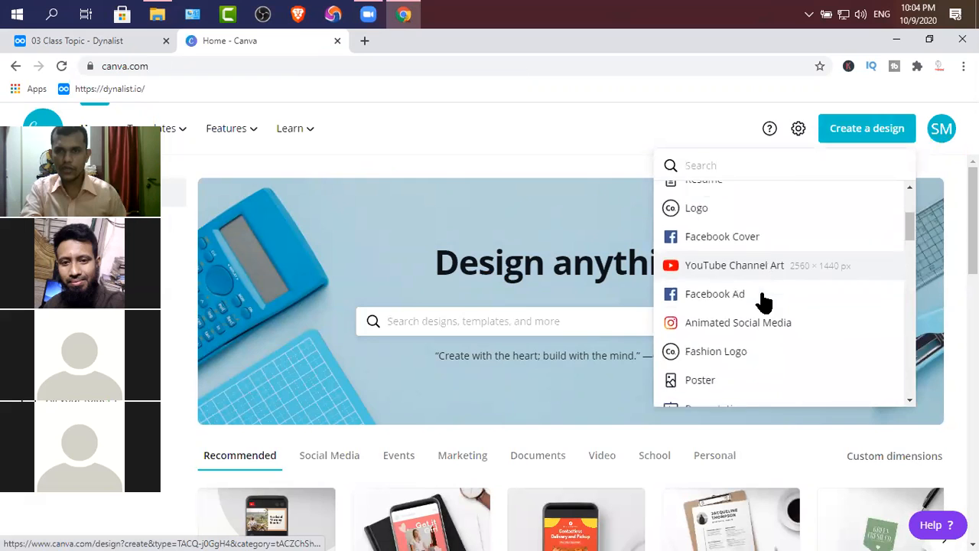
pyautogui.scroll(-4, 757, 306)
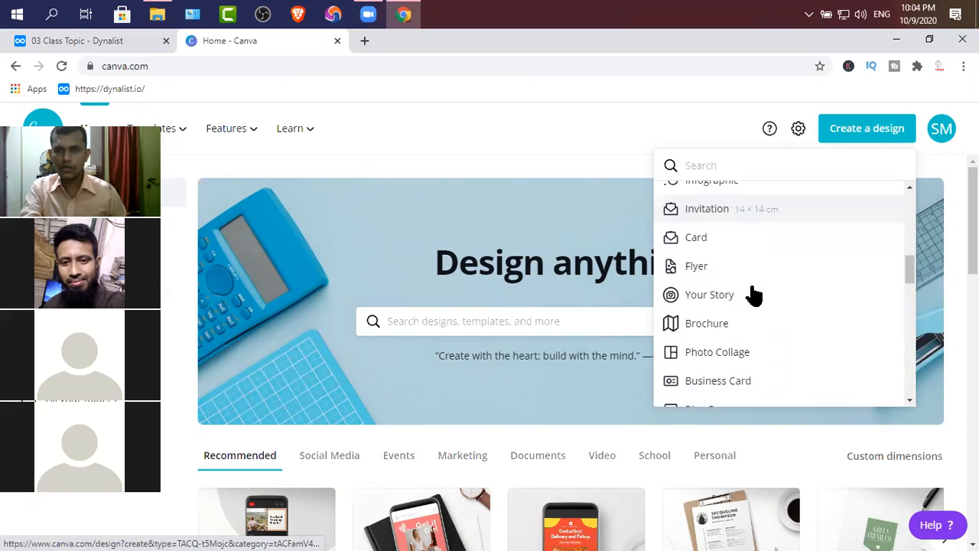
pyautogui.scroll(-8, 753, 294)
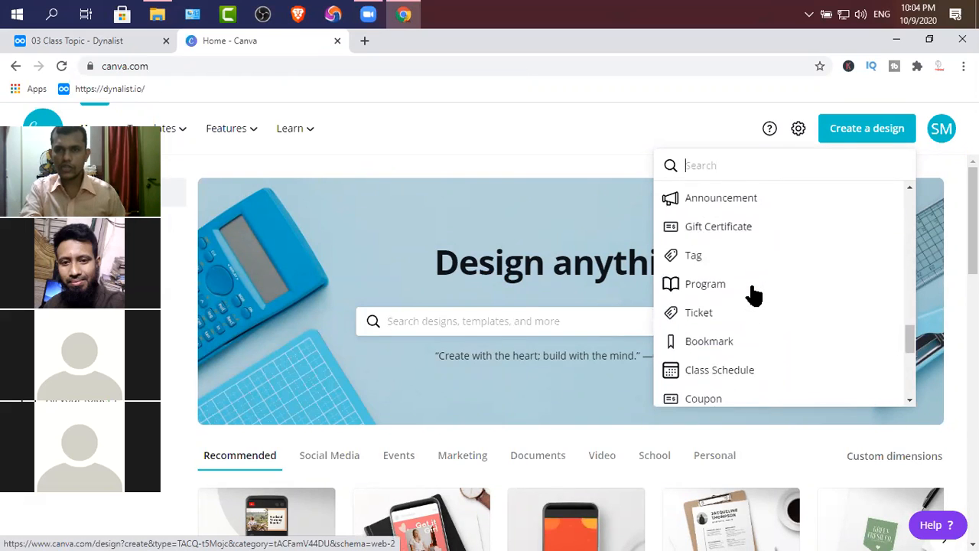
pyautogui.scroll(-3, 749, 290)
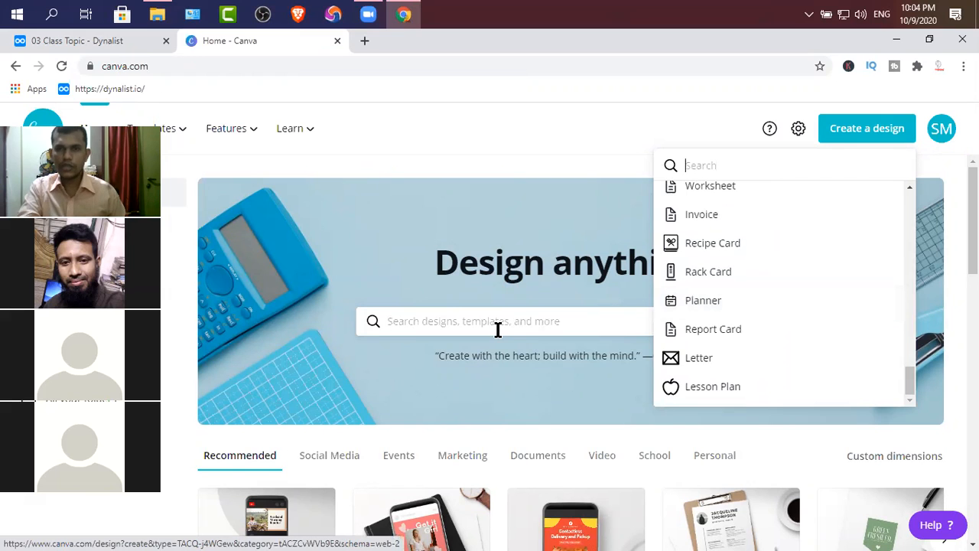
# - Search Canva's designs for "youtube intro", replacing it with "youtube outro" to list the outro templates
pyautogui.click(530, 321)
pyautogui.scroll(-3, 629, 406)
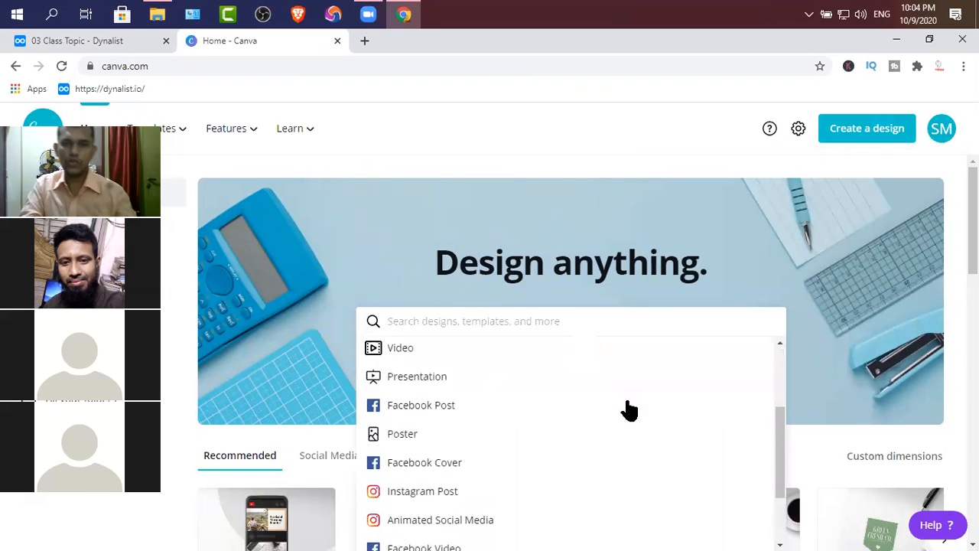
pyautogui.scroll(-2, 629, 405)
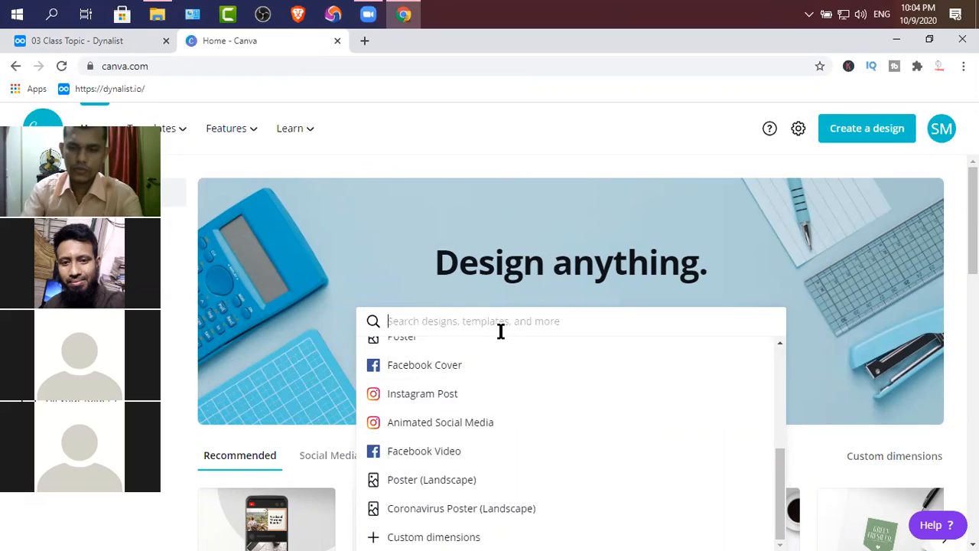
pyautogui.write('you')
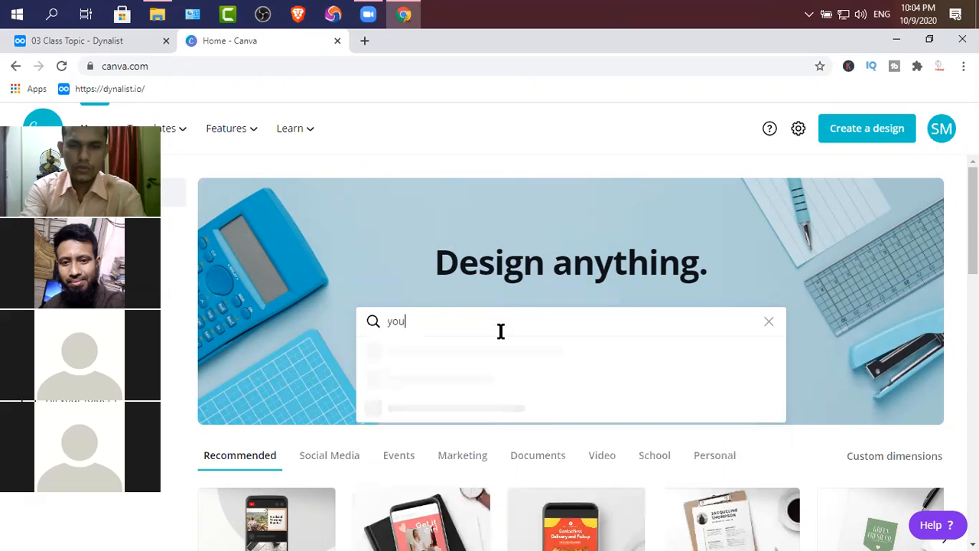
pyautogui.write('tube in')
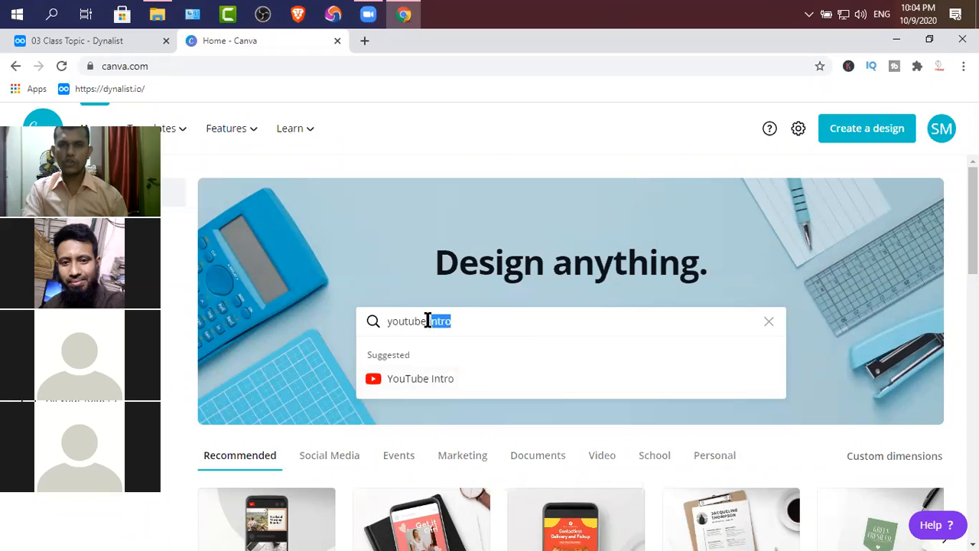
pyautogui.write('ou')
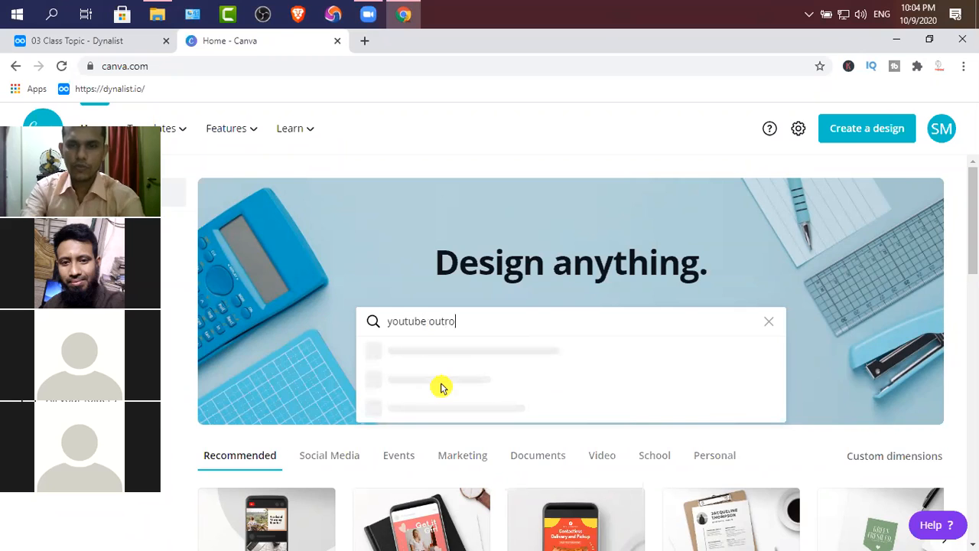
pyautogui.press('Return')
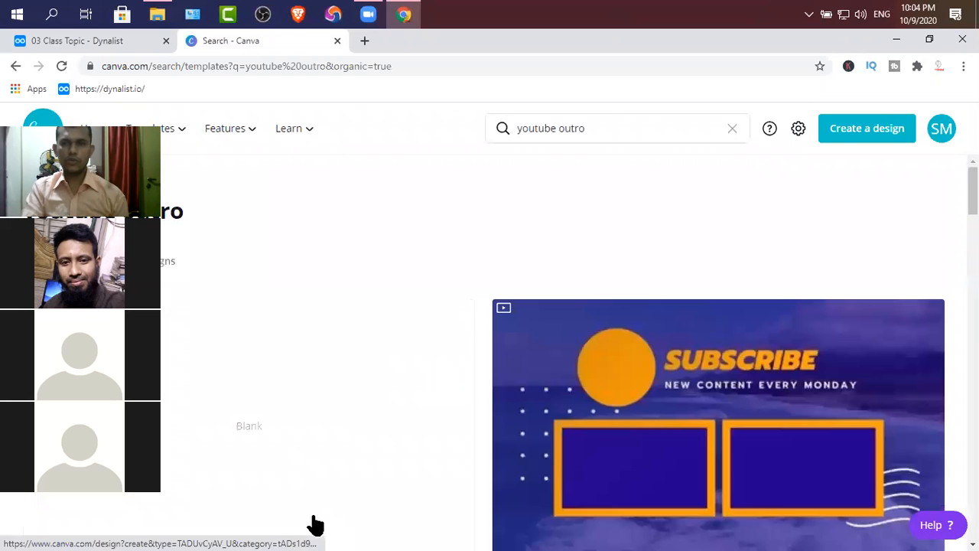
# - Look through the outro templates and open the yellow and purple "THANKS FOR WATCHING!" gamer template as a new design
pyautogui.scroll(-1, 302, 493)
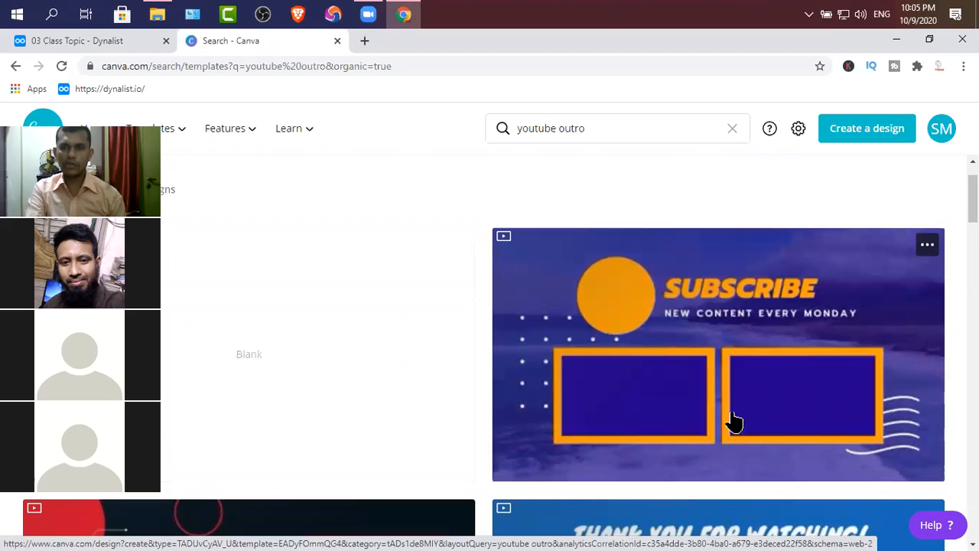
pyautogui.scroll(-2, 662, 387)
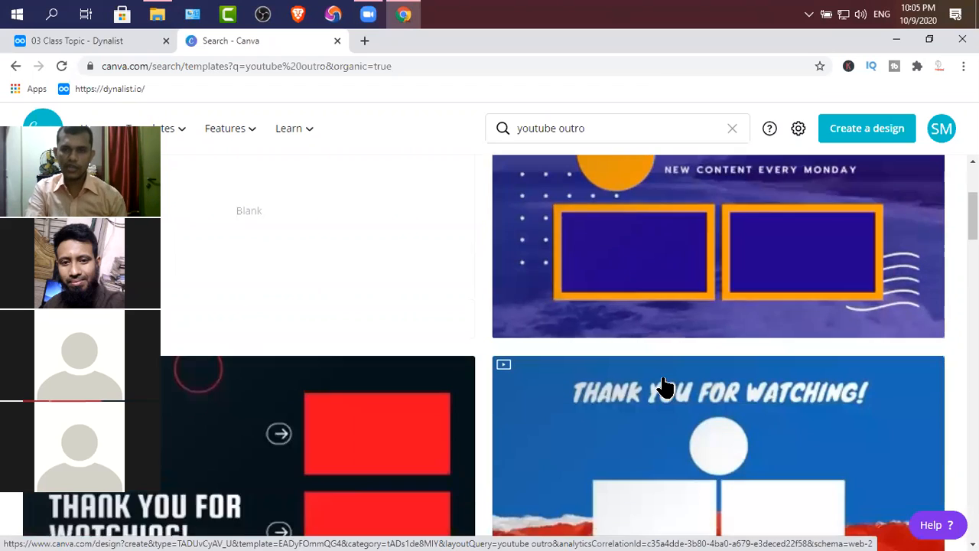
pyautogui.scroll(-1, 662, 387)
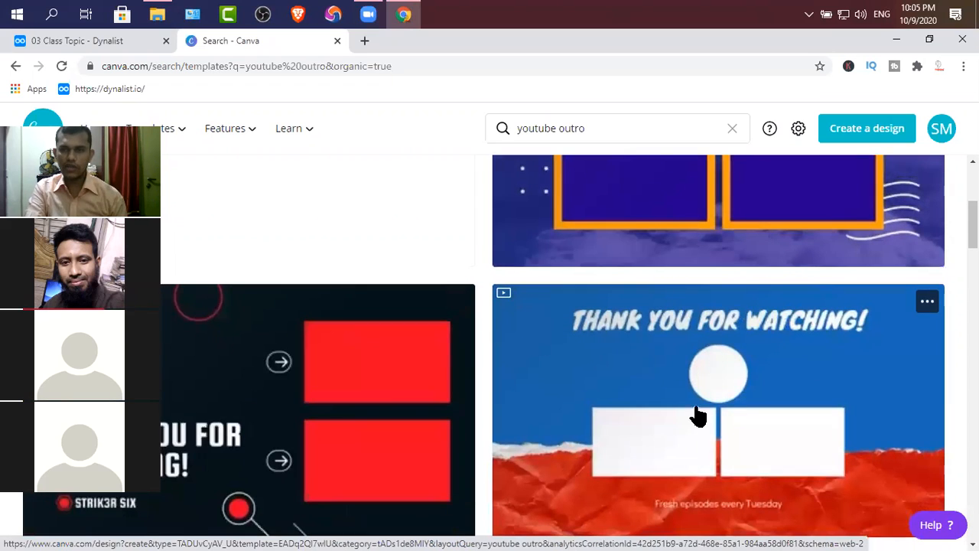
pyautogui.scroll(-6, 719, 432)
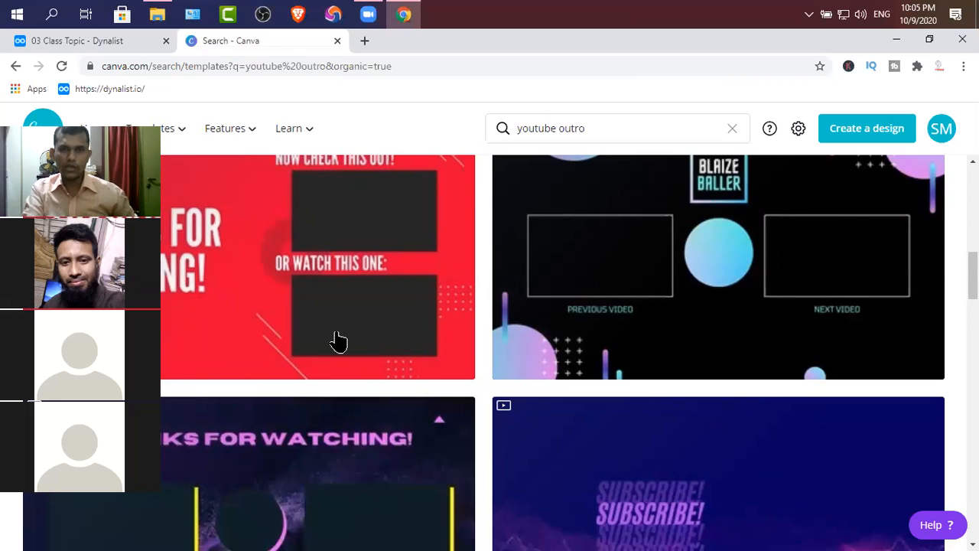
pyautogui.scroll(-2, 334, 341)
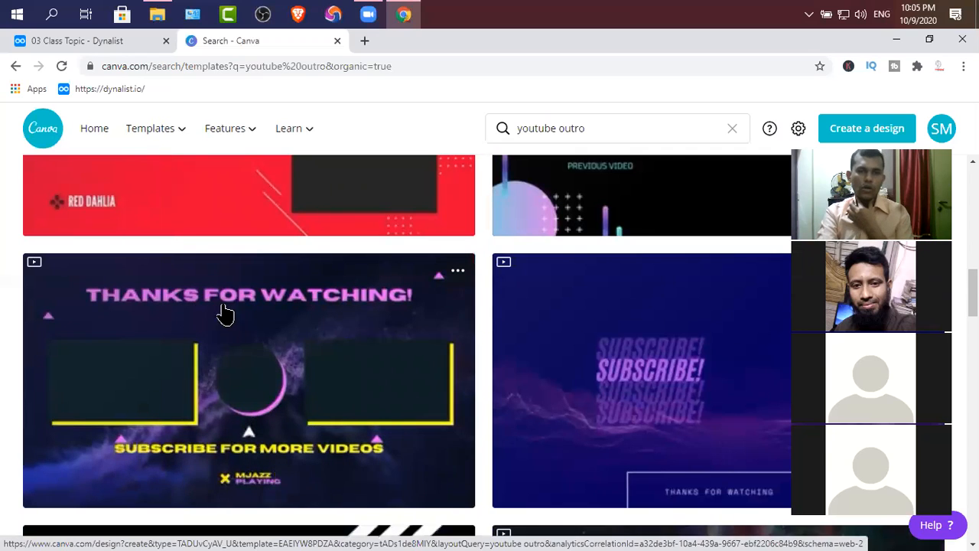
pyautogui.click(253, 367)
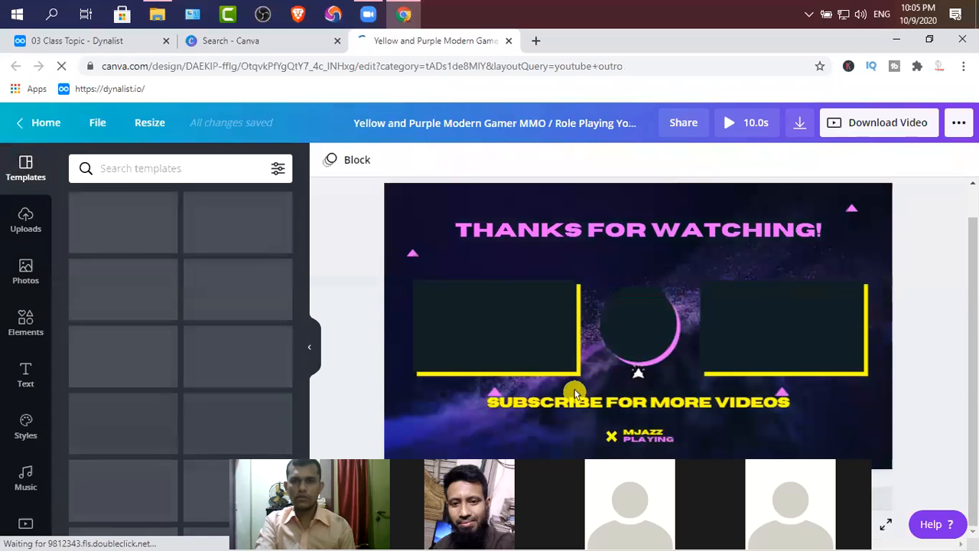
# - Try retyping the "THANKS FOR WATCHING!" heading, and undo the text changes
pyautogui.doubleClick(594, 231)
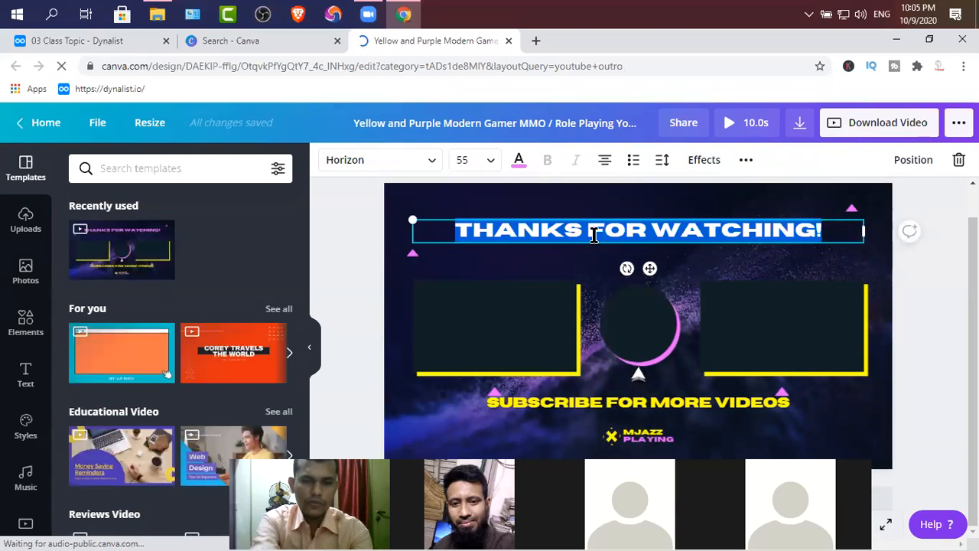
pyautogui.write('WE')
pyautogui.press('BackSpace')
pyautogui.press('BackSpace')
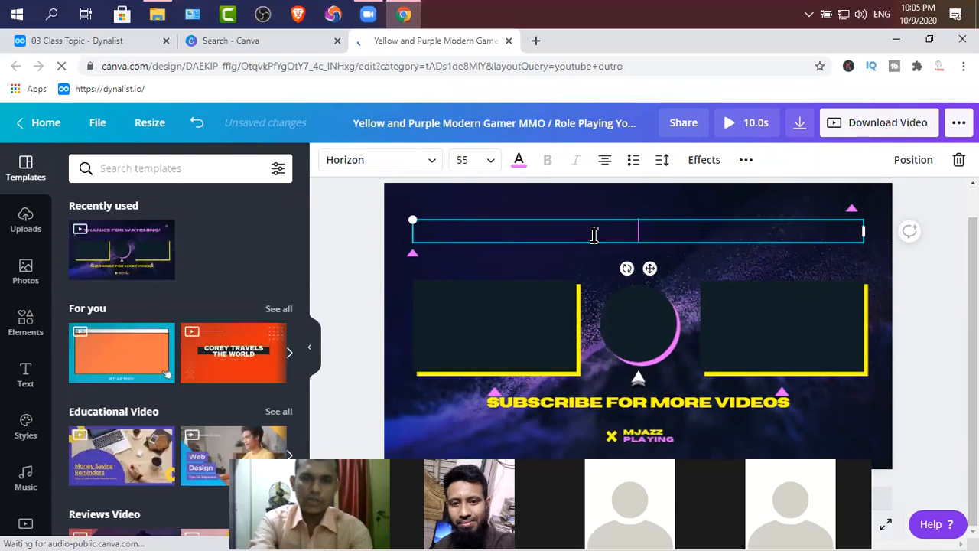
pyautogui.write('TH')
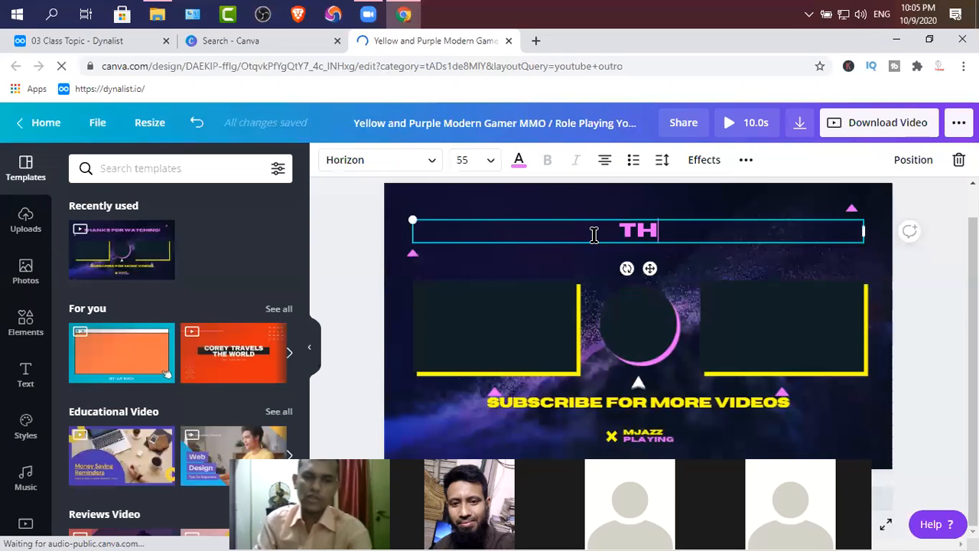
pyautogui.hotkey('ctrl', 'z')
pyautogui.hotkey('ctrl', 'z')
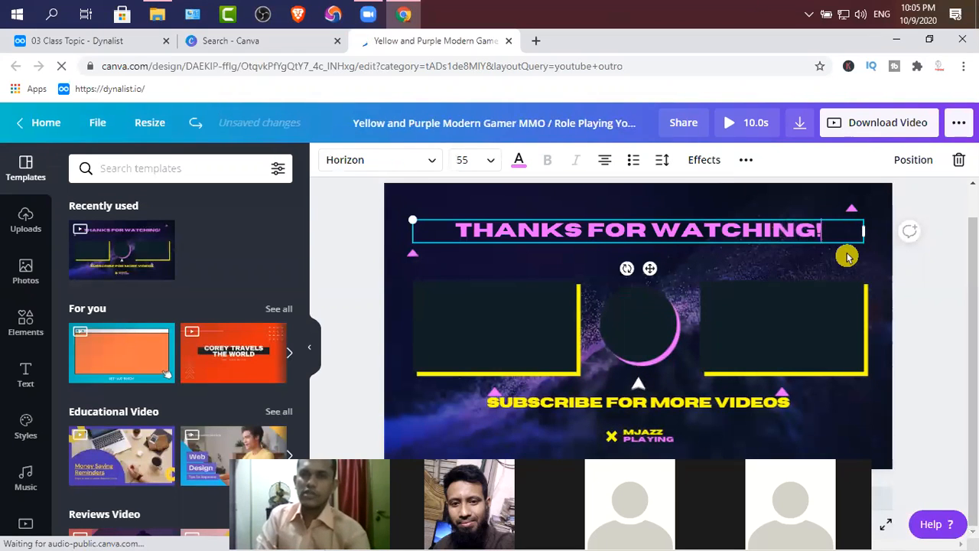
pyautogui.click(872, 252)
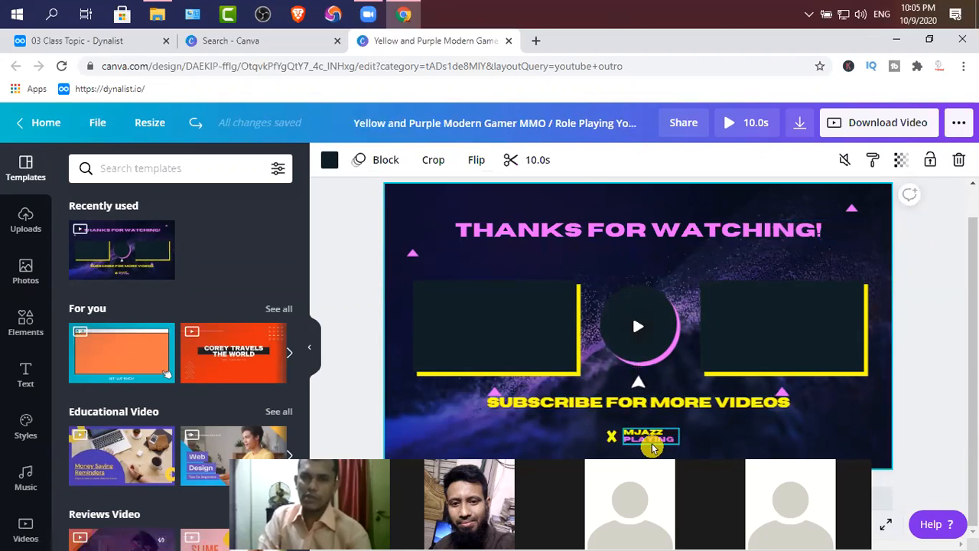
pyautogui.click(500, 330)
pyautogui.click(767, 346)
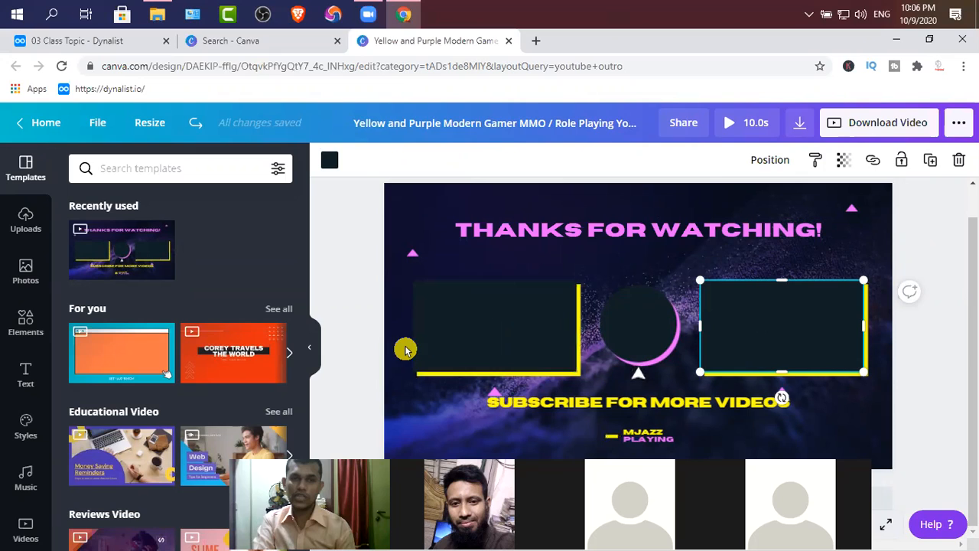
pyautogui.scroll(-3, 15, 459)
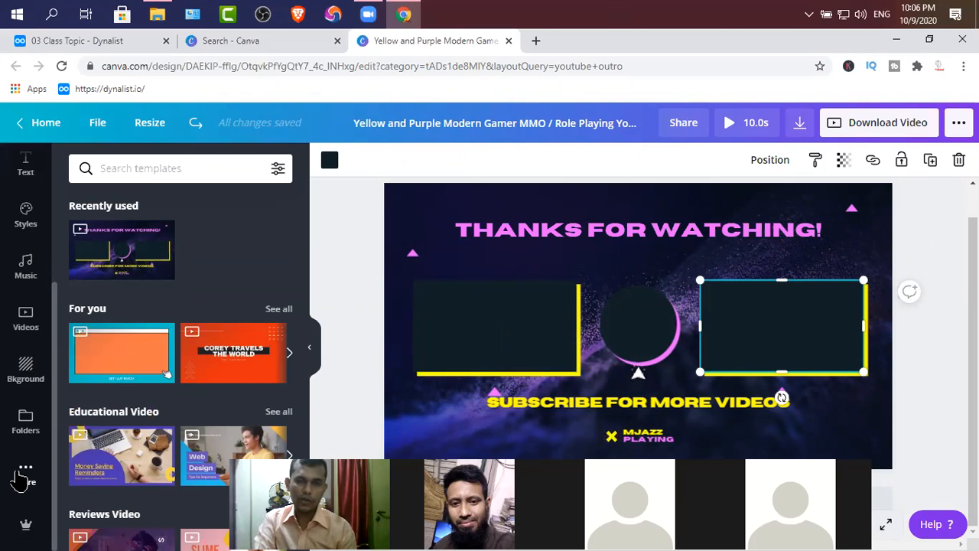
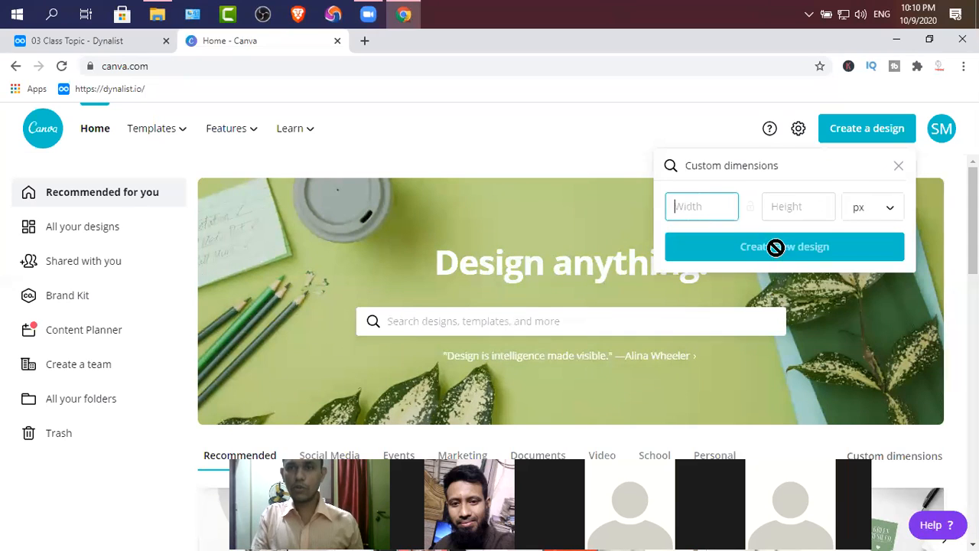
# - Create a new custom design of 1280 × 720 px and close the Canva home page
pyautogui.write('0')
pyautogui.click(780, 212)
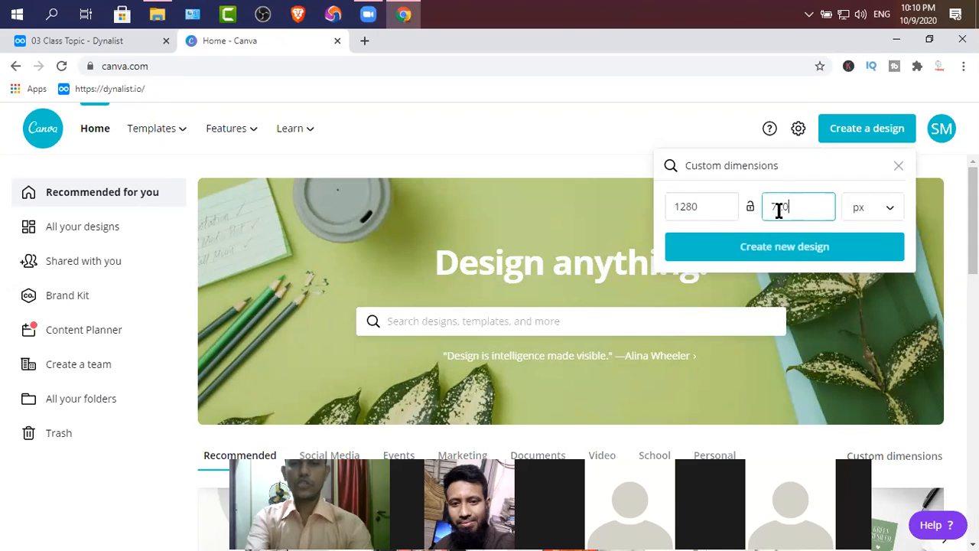
pyautogui.write('720')
pyautogui.click(782, 251)
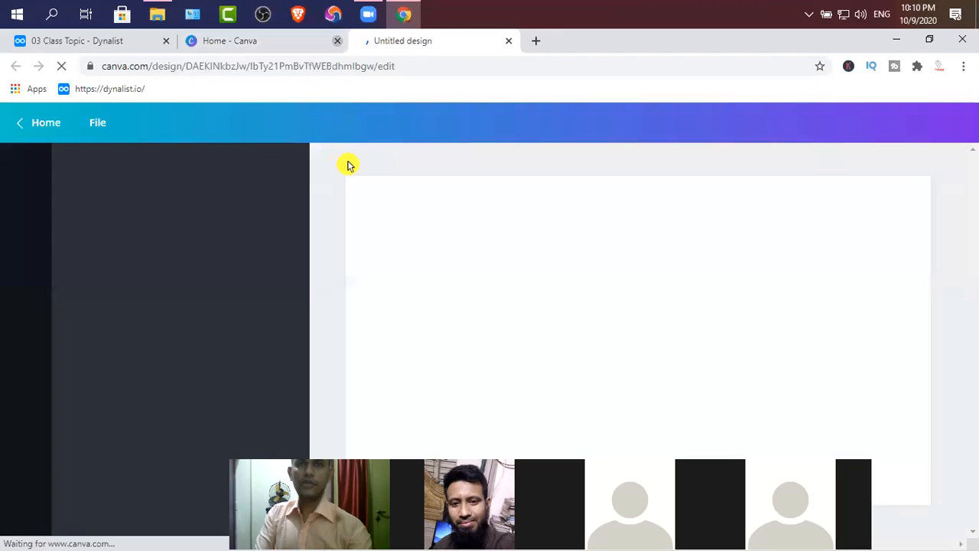
pyautogui.click(337, 41)
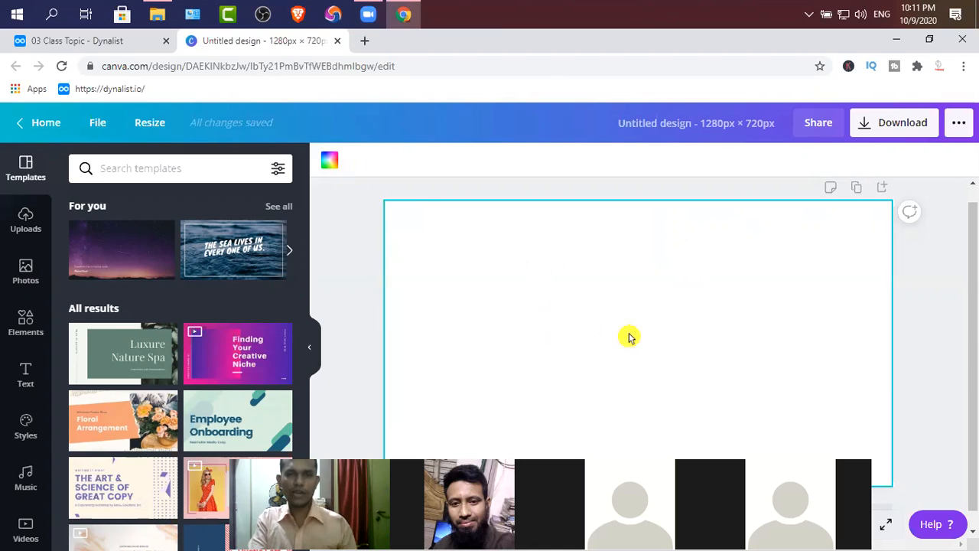
# - Fill the blank page's background with the dark gray default color
pyautogui.click(329, 159)
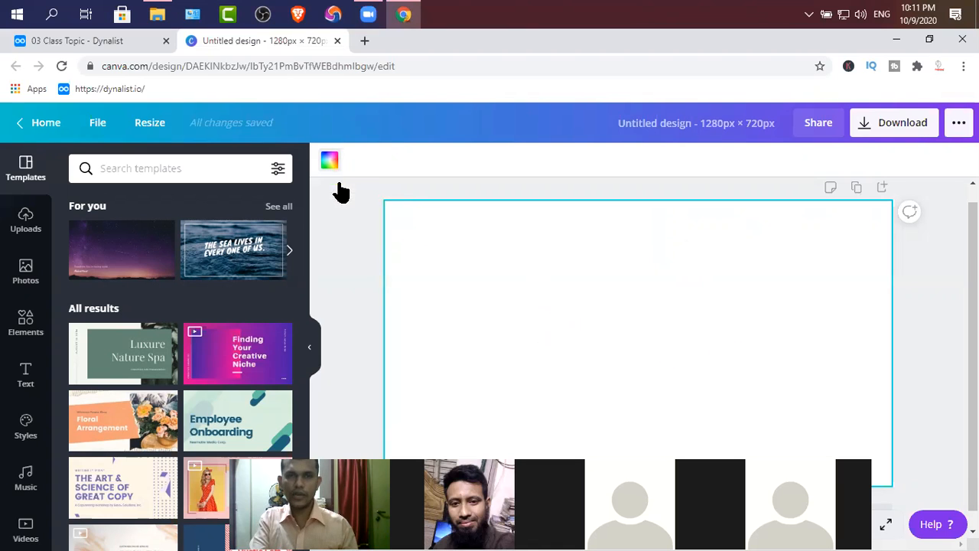
pyautogui.scroll(-1, 258, 343)
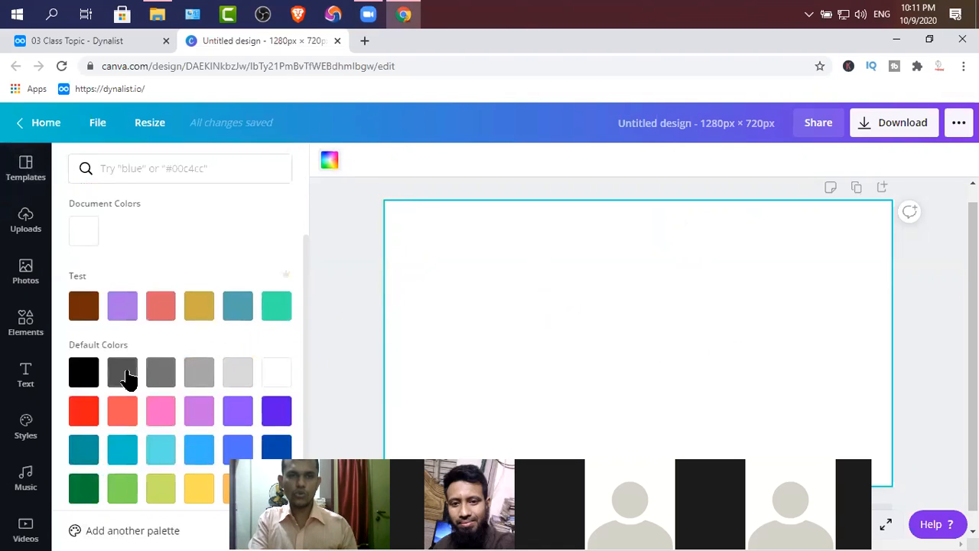
pyautogui.click(124, 375)
pyautogui.scroll(-1, 600, 336)
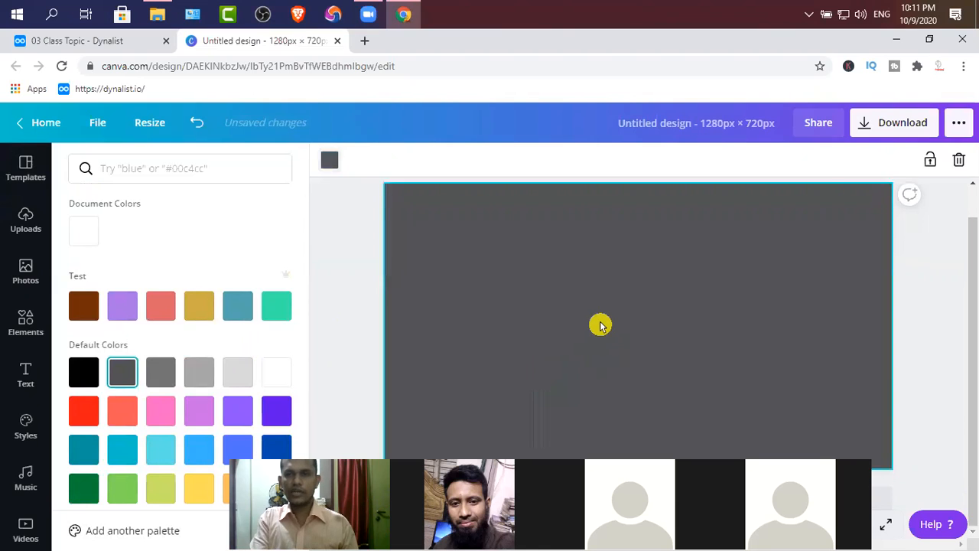
pyautogui.scroll(2, 599, 324)
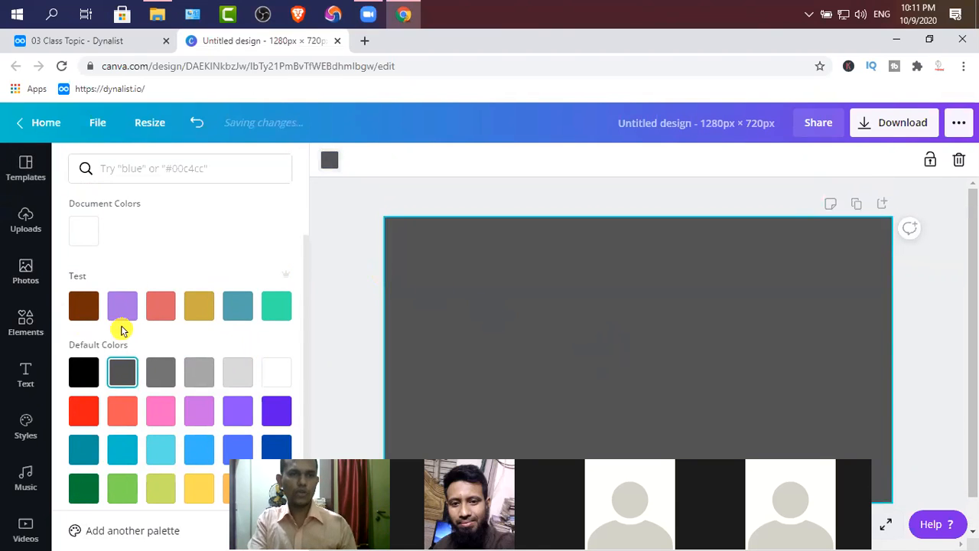
# - Add the recently used "I can & I will" text combination to the page
pyautogui.click(26, 382)
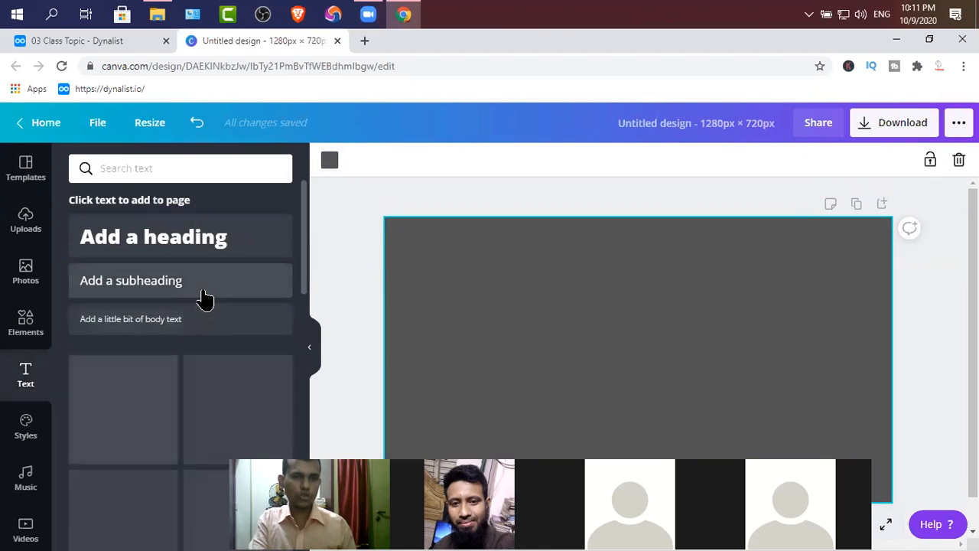
pyautogui.scroll(-1, 168, 378)
pyautogui.click(120, 360)
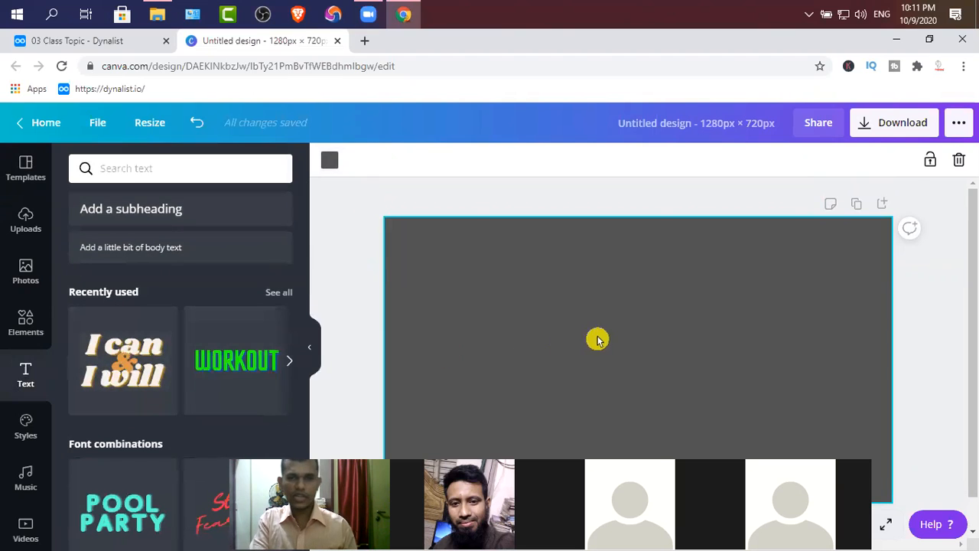
pyautogui.click(668, 358)
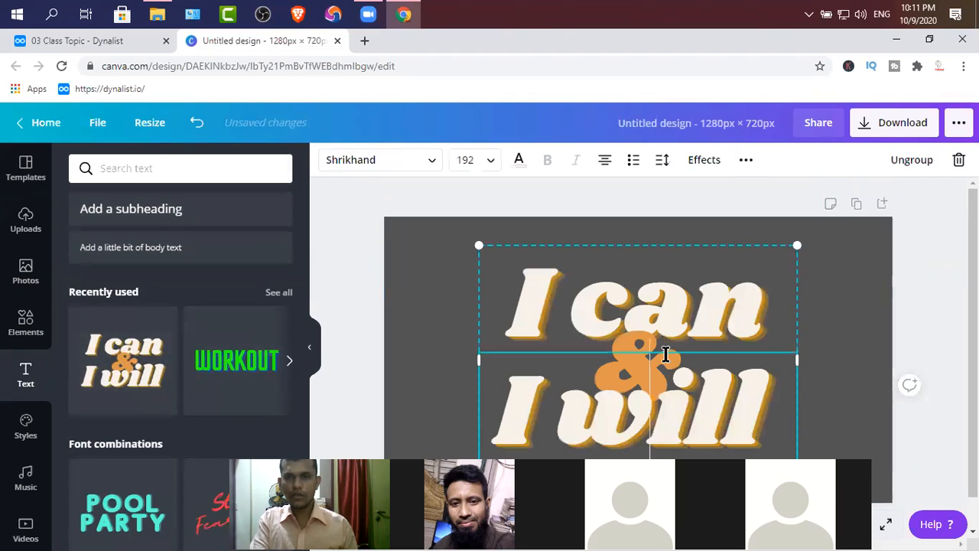
pyautogui.click(839, 341)
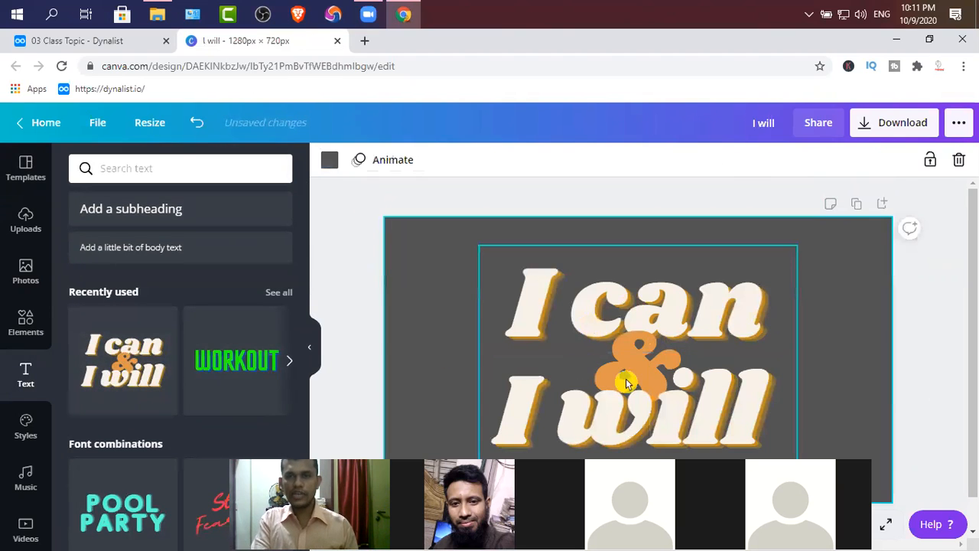
# - Move the "I can & I will" text slightly down and to the right, and ungroup it into separate text boxes
pyautogui.click(648, 331)
pyautogui.moveTo(557, 303); pyautogui.dragTo(566, 322)
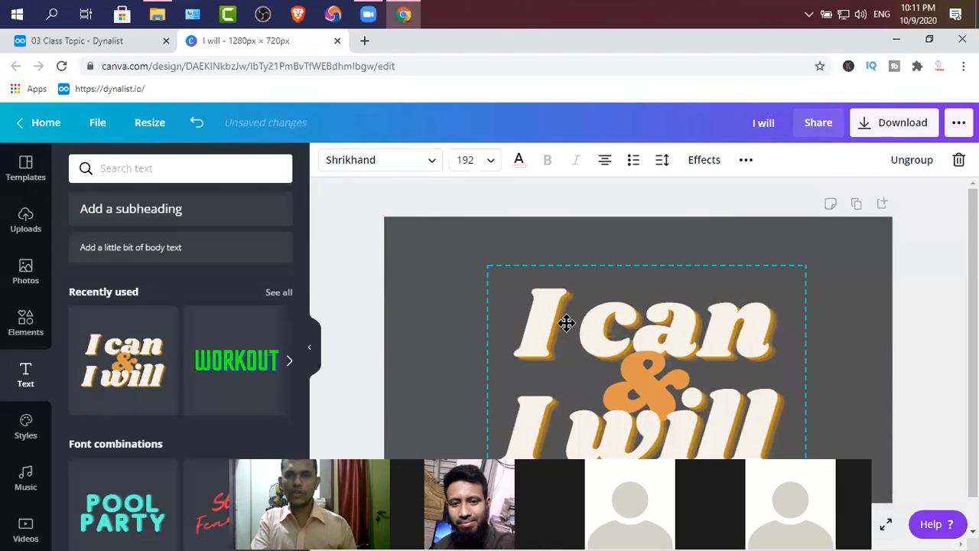
pyautogui.click(917, 160)
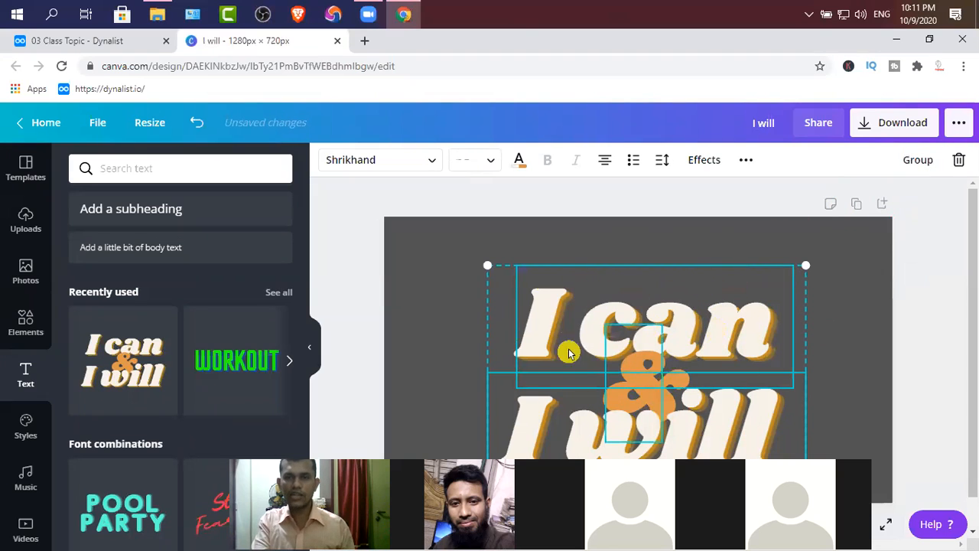
pyautogui.click(844, 343)
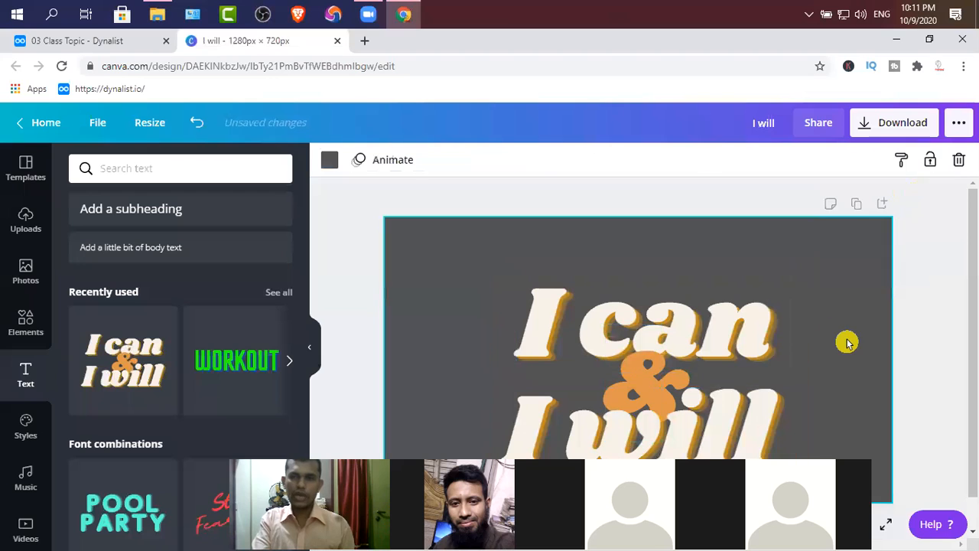
# - Spread the text apart by moving "I will" lower and "I can" up to the page's upper edge, clear of the ampersand
pyautogui.scroll(-1, 689, 359)
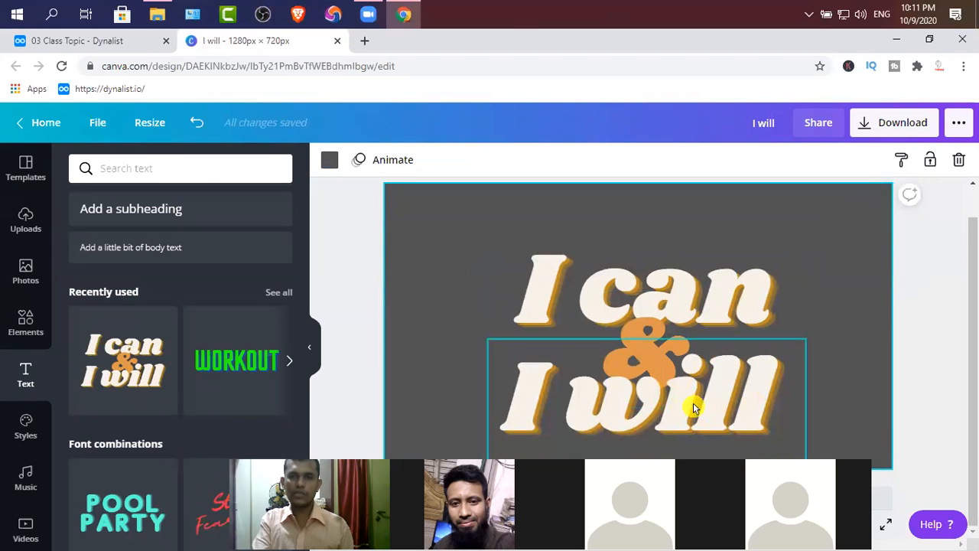
pyautogui.moveTo(691, 406); pyautogui.dragTo(678, 433)
pyautogui.moveTo(674, 324); pyautogui.dragTo(682, 234)
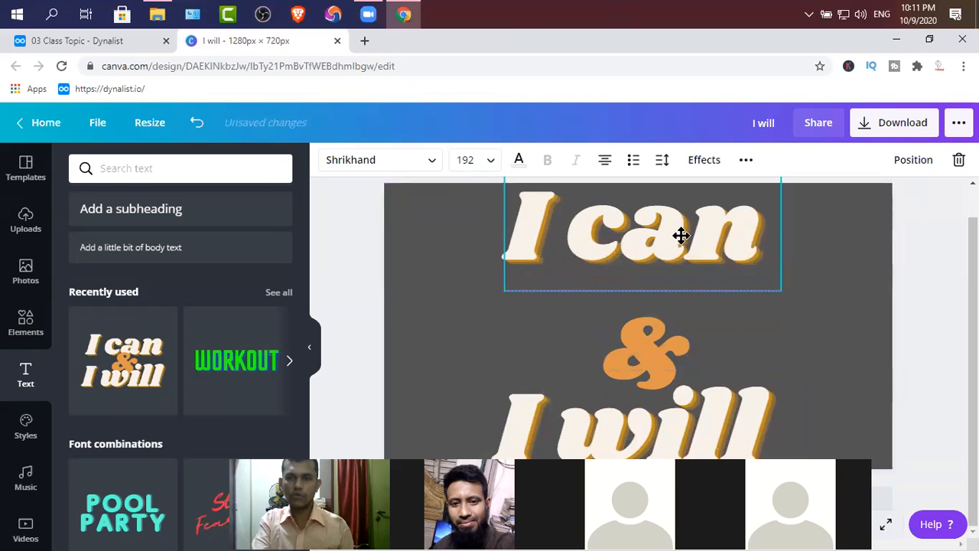
pyautogui.click(817, 330)
pyautogui.click(670, 374)
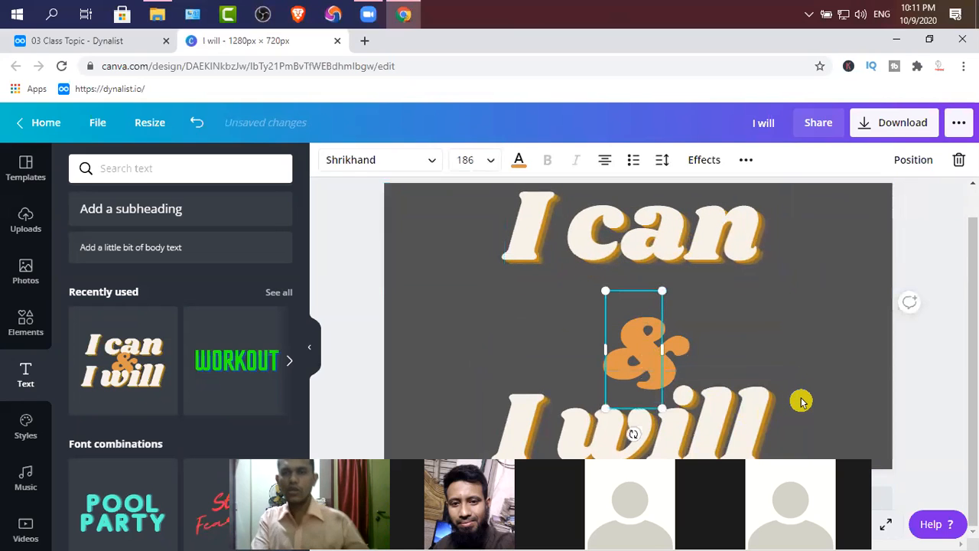
# - Replace the "I can" text with "Welcome"
pyautogui.click(662, 227)
pyautogui.doubleClick(670, 256)
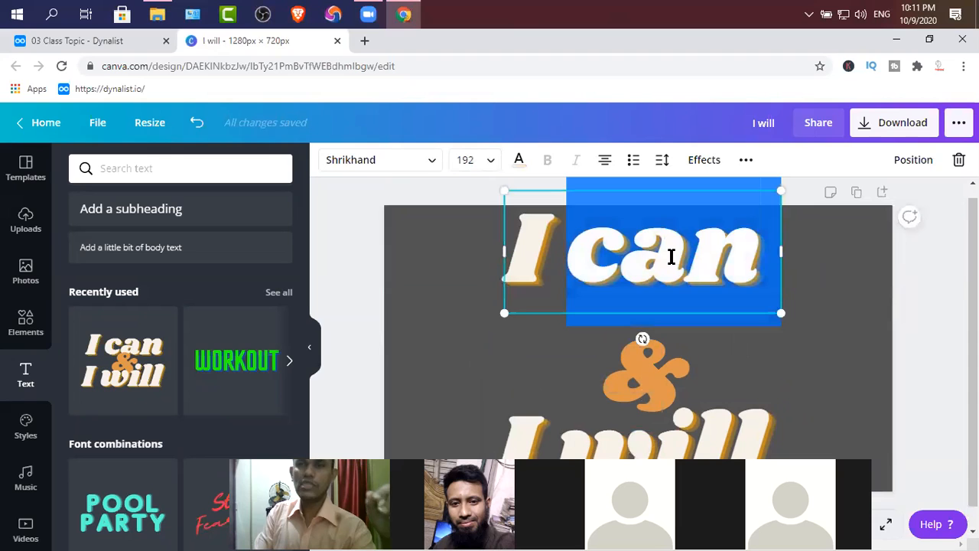
pyautogui.click(700, 266)
pyautogui.moveTo(754, 264); pyautogui.dragTo(520, 258)
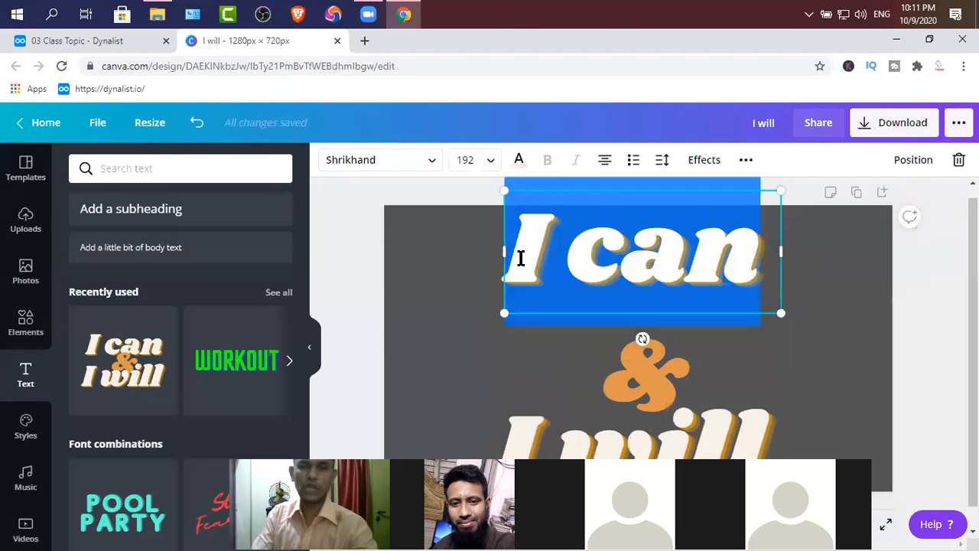
pyautogui.write('Welcome')
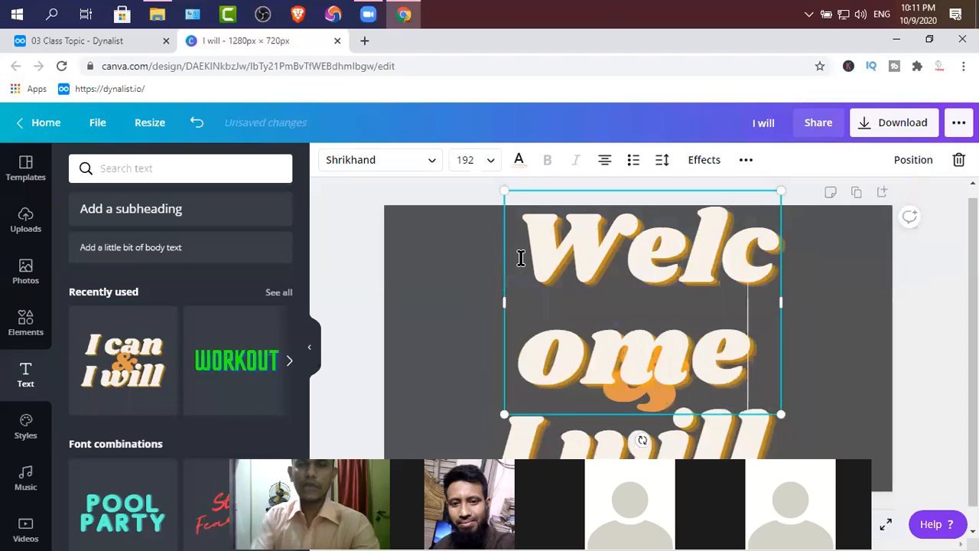
# - Widen the "Welcome" text box on both sides so the word fits on one line, and move it slightly down
pyautogui.moveTo(504, 302); pyautogui.dragTo(369, 300)
pyautogui.moveTo(807, 300); pyautogui.dragTo(910, 298)
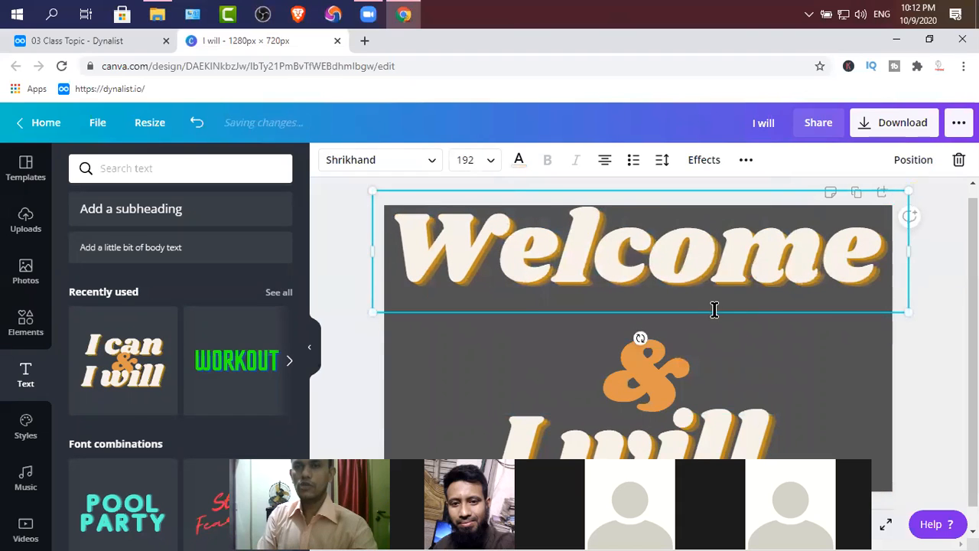
pyautogui.moveTo(691, 316); pyautogui.dragTo(693, 326)
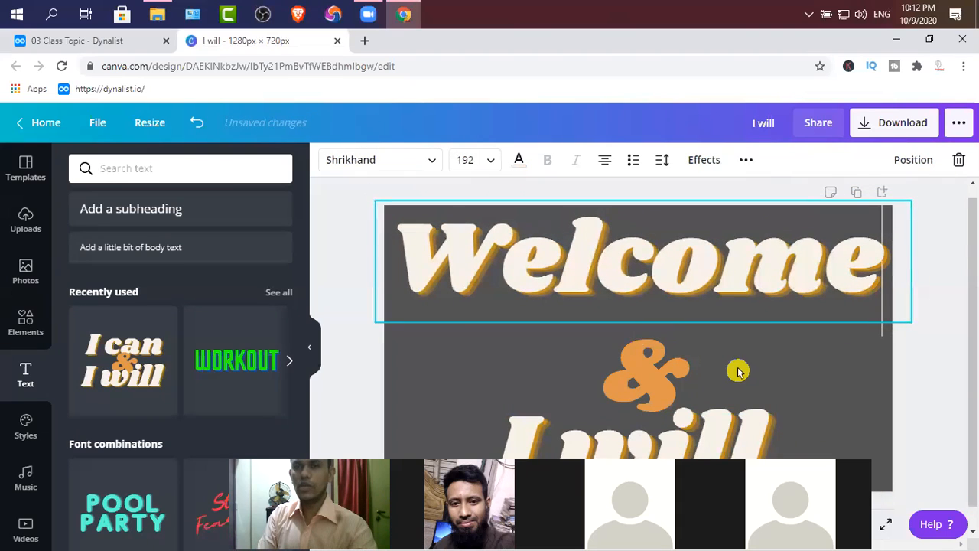
# - Delete the "I will" and ampersand text boxes, keeping only "Welcome"
pyautogui.scroll(-1, 721, 375)
pyautogui.click(730, 426)
pyautogui.press('Delete')
pyautogui.click(634, 354)
pyautogui.press('Delete')
pyautogui.click(630, 265)
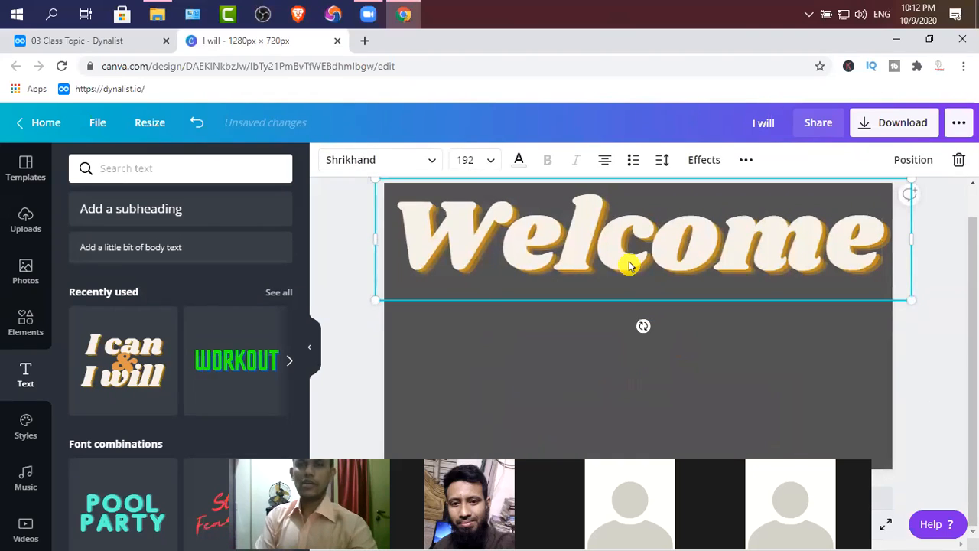
# - Duplicate the "Welcome" text twice and place the copies beneath the original, one in the middle and one at the page's lower edge
pyautogui.click(575, 335)
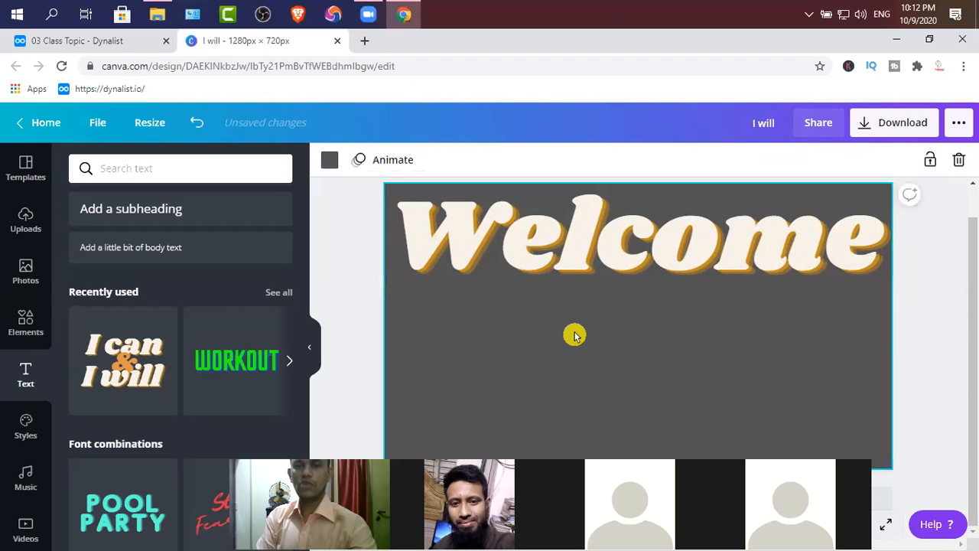
pyautogui.click(601, 299)
pyautogui.hotkey('ctrl', 'd')
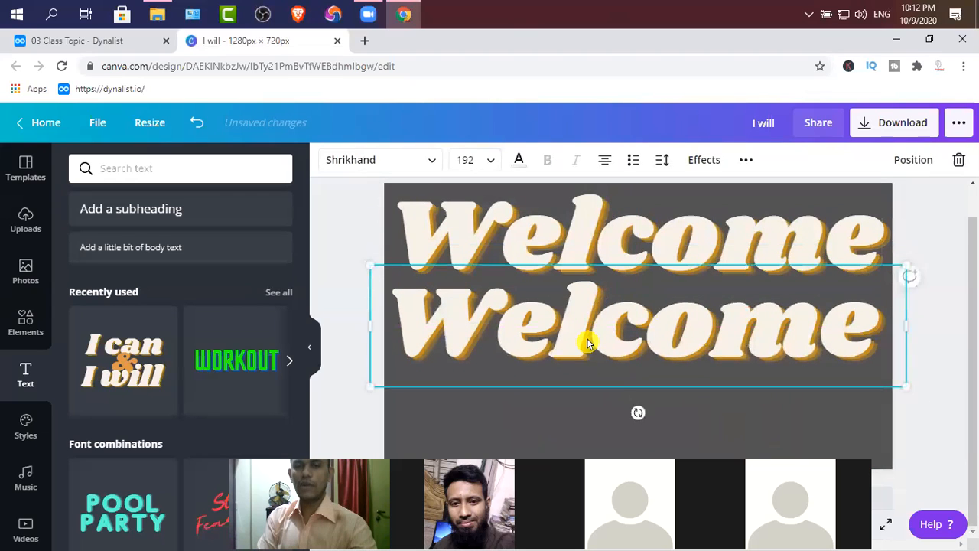
pyautogui.click(594, 247)
pyautogui.hotkey('ctrl', 'd')
pyautogui.click(601, 380)
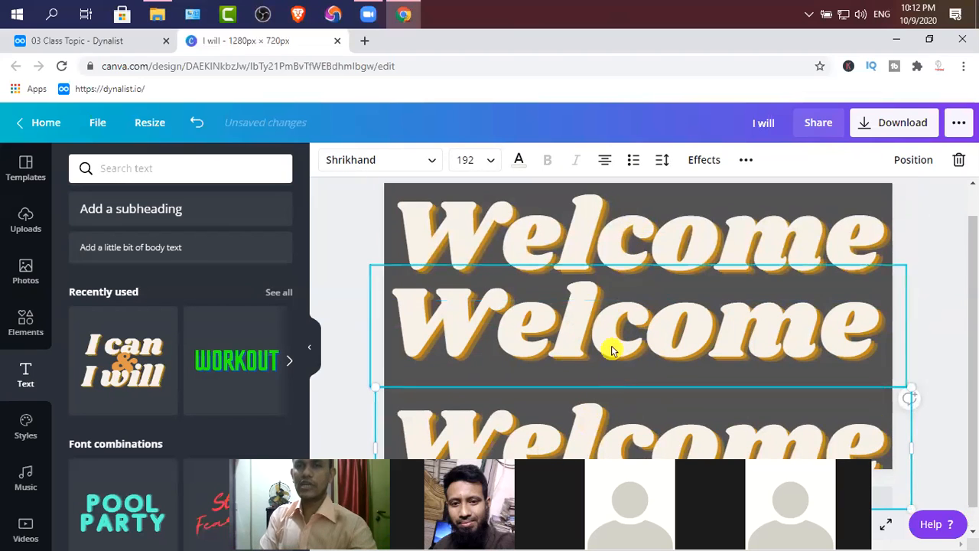
pyautogui.scroll(-1, 604, 306)
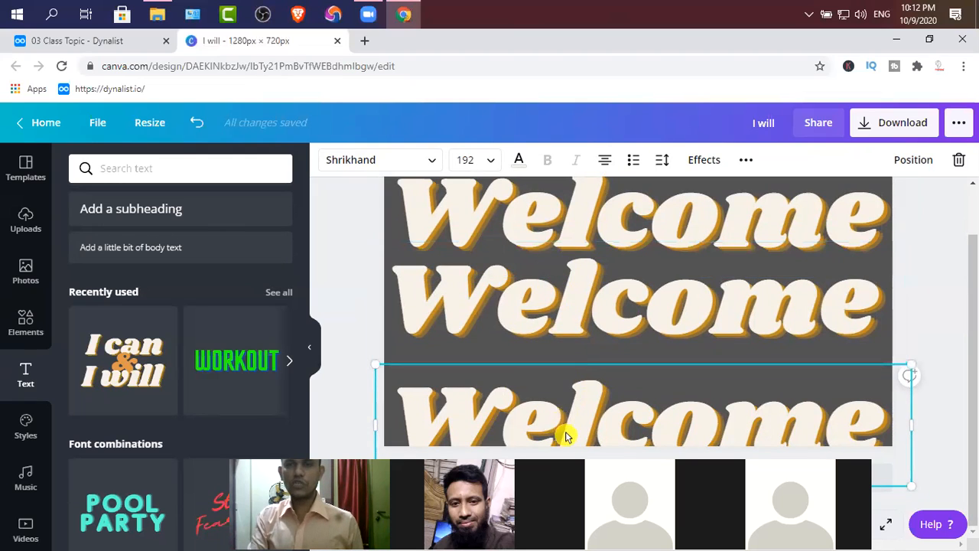
# - Move the lowest "Welcome" copy slightly so it sits evenly beneath the middle one
pyautogui.moveTo(577, 426)
pyautogui.mouseDown()
pyautogui.moveTo(561, 400)
pyautogui.moveTo(576, 426)
pyautogui.moveTo(578, 402)
pyautogui.moveTo(572, 415)
pyautogui.mouseUp()
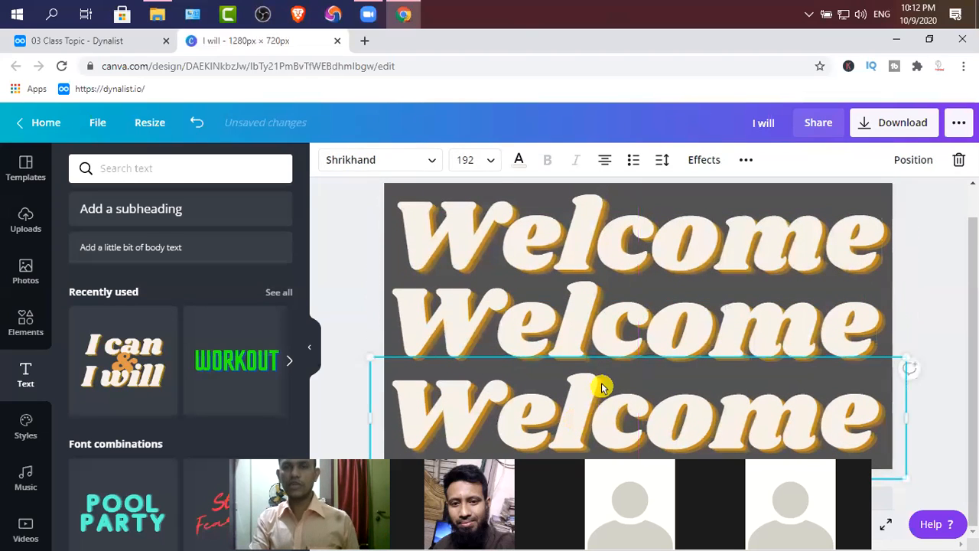
pyautogui.click(612, 293)
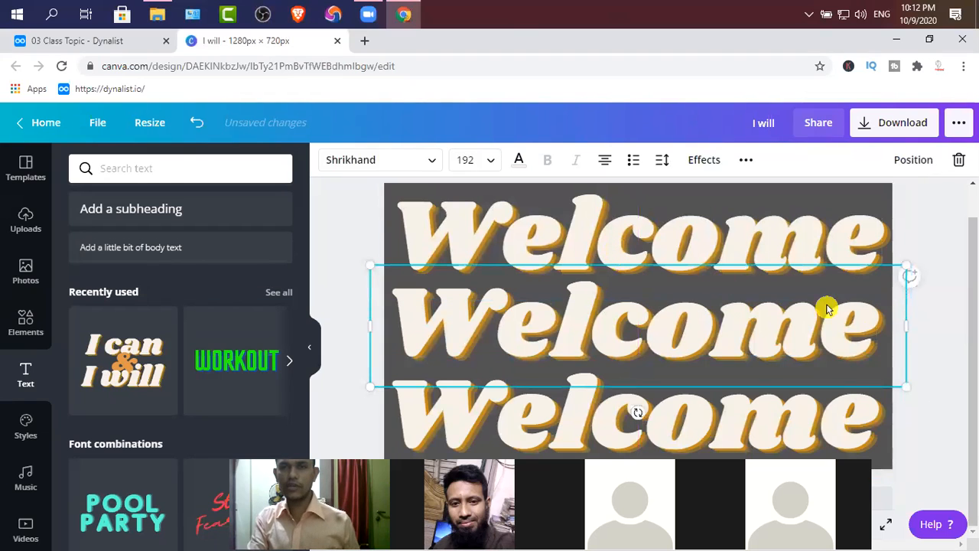
# - Shrink the uppermost "Welcome" text to a font size of about 146
pyautogui.click(762, 245)
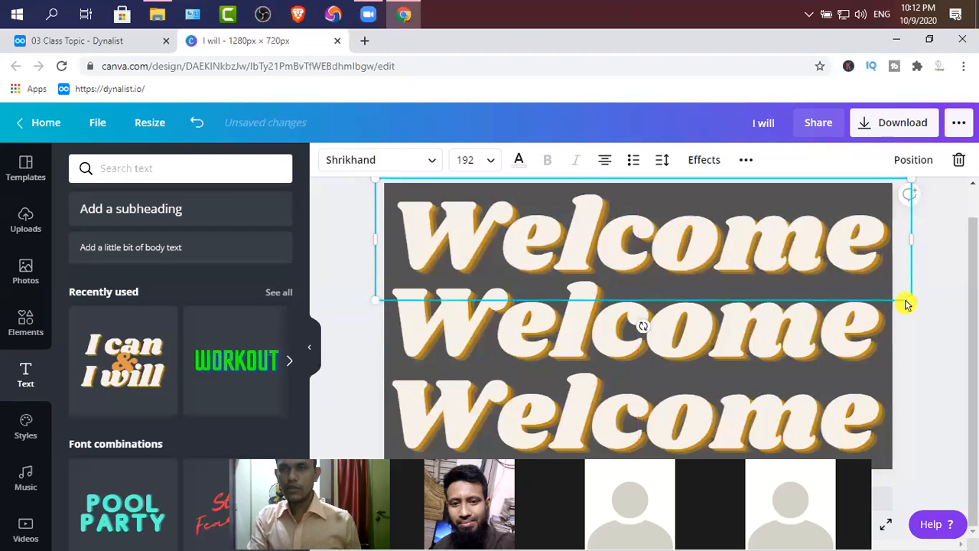
pyautogui.moveTo(886, 287); pyautogui.dragTo(778, 267)
pyautogui.press('Delete')
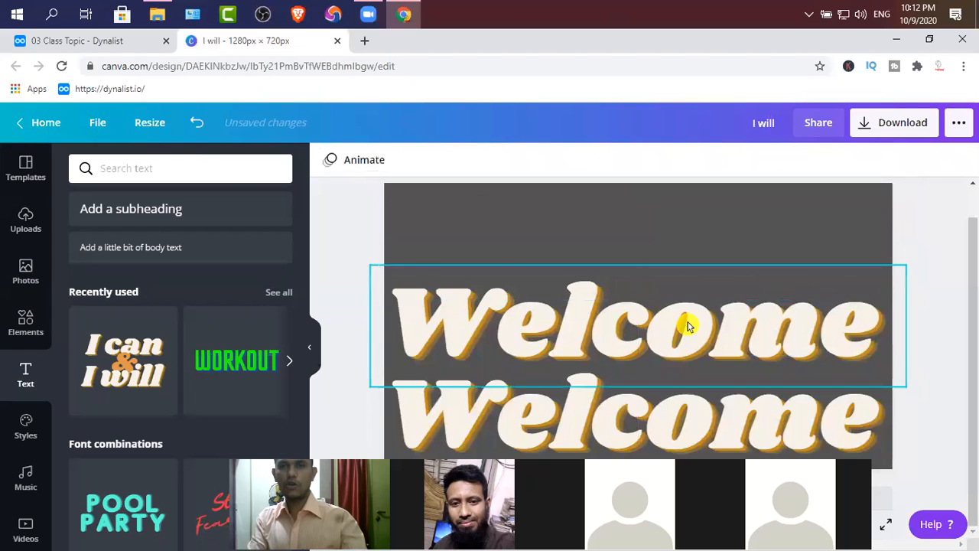
pyautogui.hotkey('ctrl', 'z')
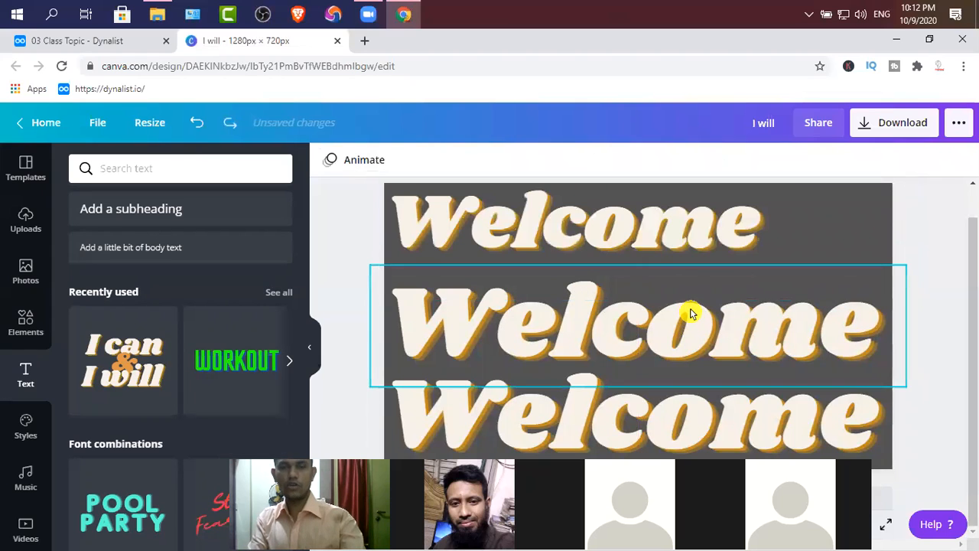
# - Delete the two larger "Welcome" copies, keeping only the smaller one near the page's upper edge
pyautogui.click(577, 334)
pyautogui.press('Delete')
pyautogui.click(572, 416)
pyautogui.press('Delete')
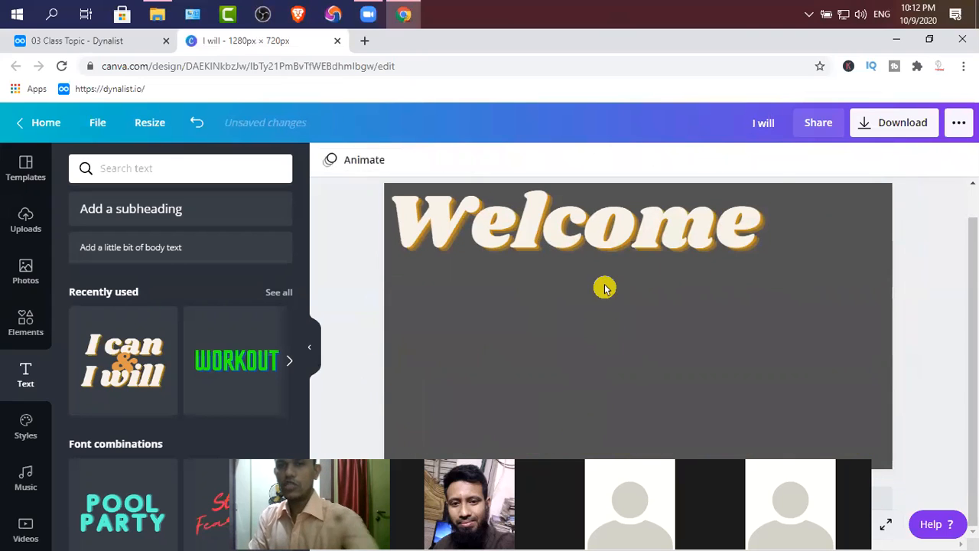
# - Duplicate the smaller "Welcome" text three times and stack the four lines down the page, roughly centred
pyautogui.click(607, 246)
pyautogui.moveTo(612, 255); pyautogui.dragTo(642, 447)
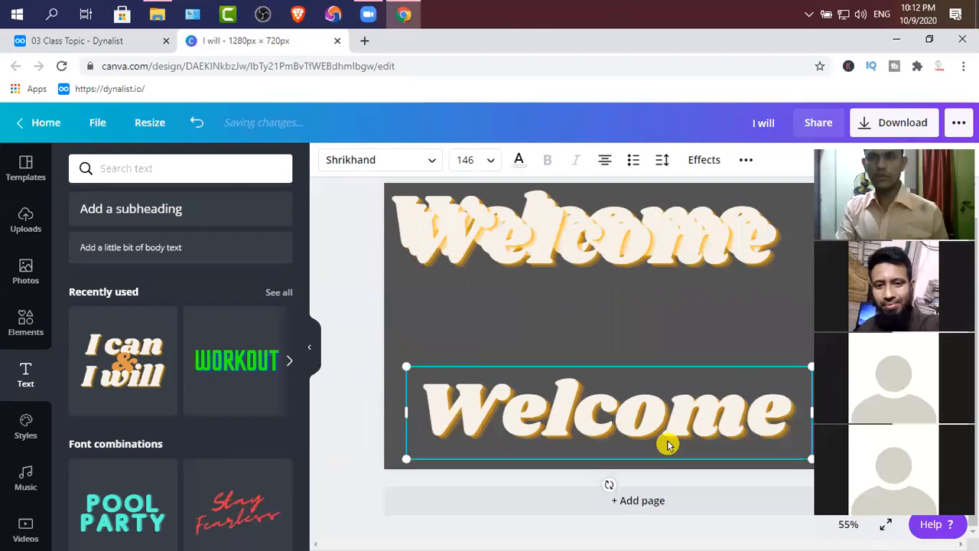
pyautogui.moveTo(649, 420); pyautogui.dragTo(667, 442)
pyautogui.moveTo(590, 260); pyautogui.dragTo(627, 370)
pyautogui.moveTo(618, 269); pyautogui.dragTo(642, 302)
pyautogui.moveTo(614, 225); pyautogui.dragTo(668, 218)
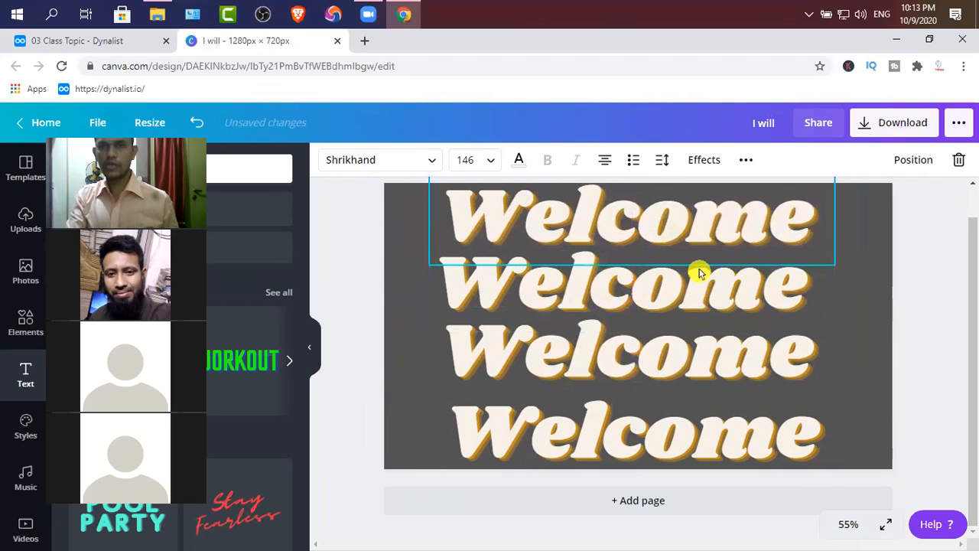
# - Nudge the lowest "Welcome" line up slightly so it sits inside the page
pyautogui.moveTo(847, 432); pyautogui.dragTo(503, 211)
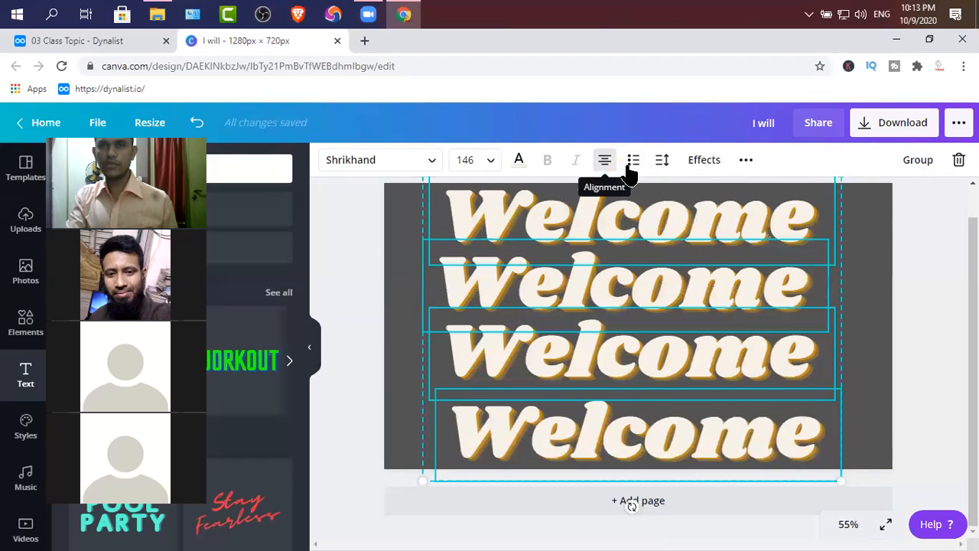
pyautogui.click(856, 378)
pyautogui.click(666, 430)
pyautogui.press('Up')
pyautogui.press('Up')
pyautogui.press('Up')
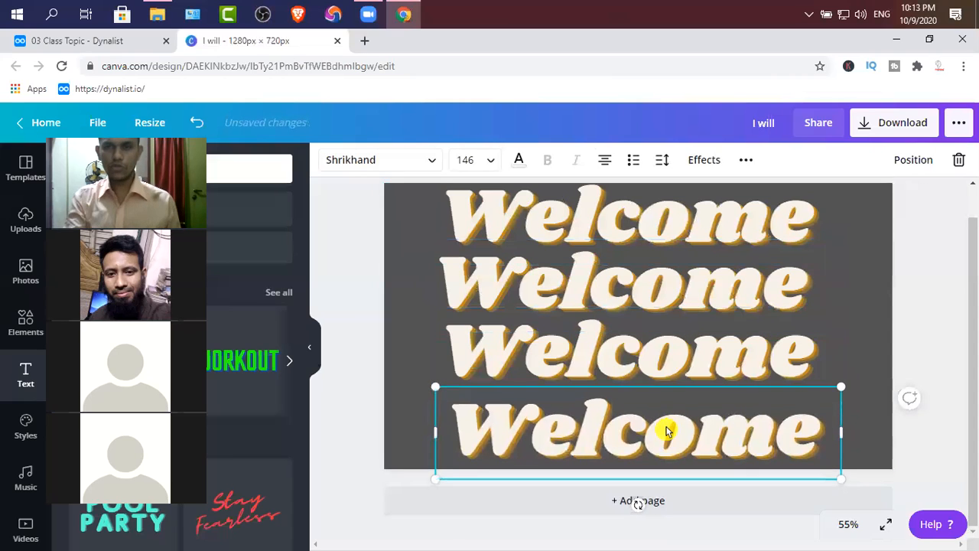
# - Move the third "Welcome" line slightly down to even out the spacing between the stacked lines
pyautogui.click(615, 368)
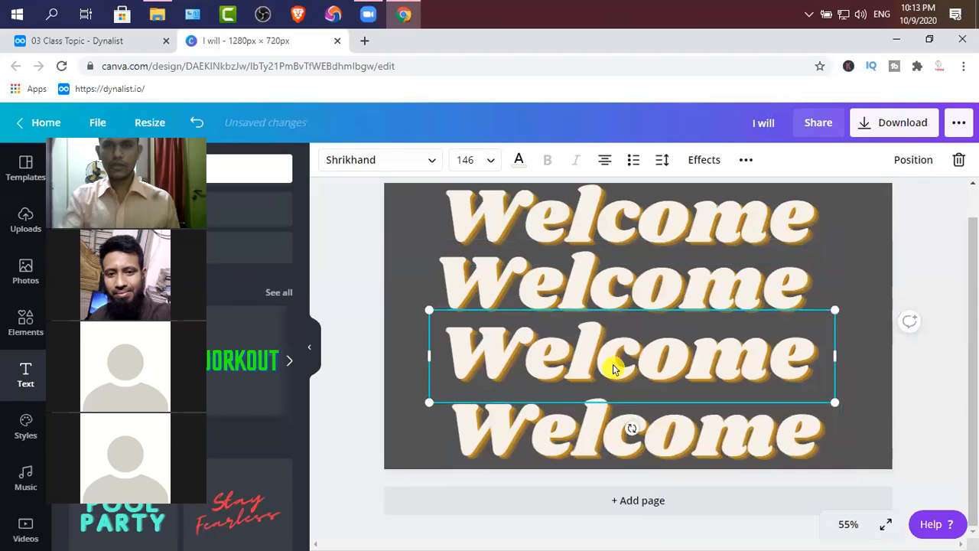
pyautogui.click(614, 308)
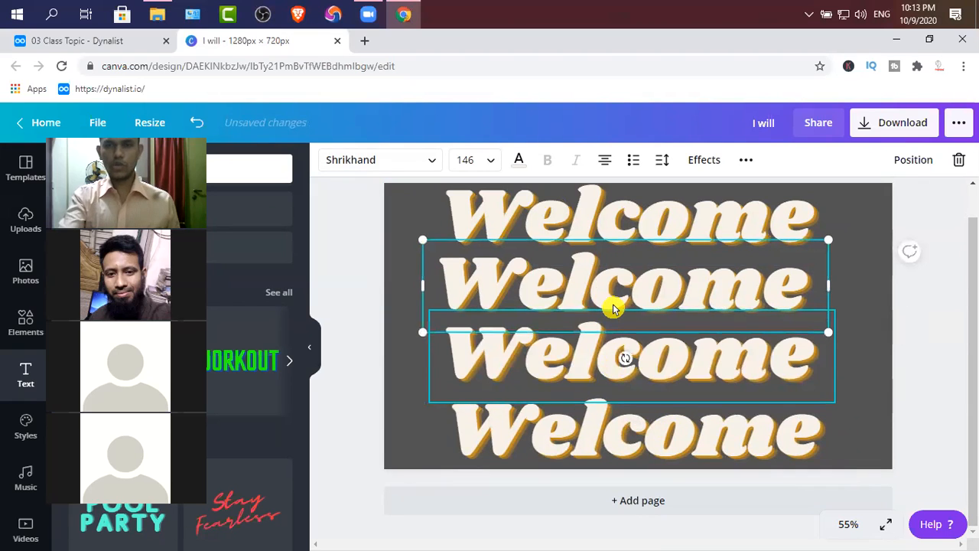
pyautogui.click(556, 215)
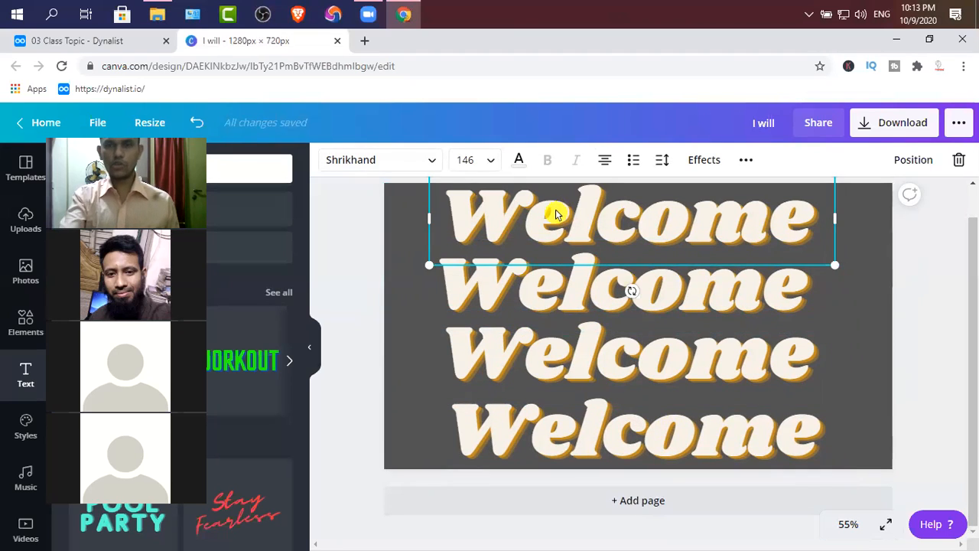
pyautogui.click(559, 372)
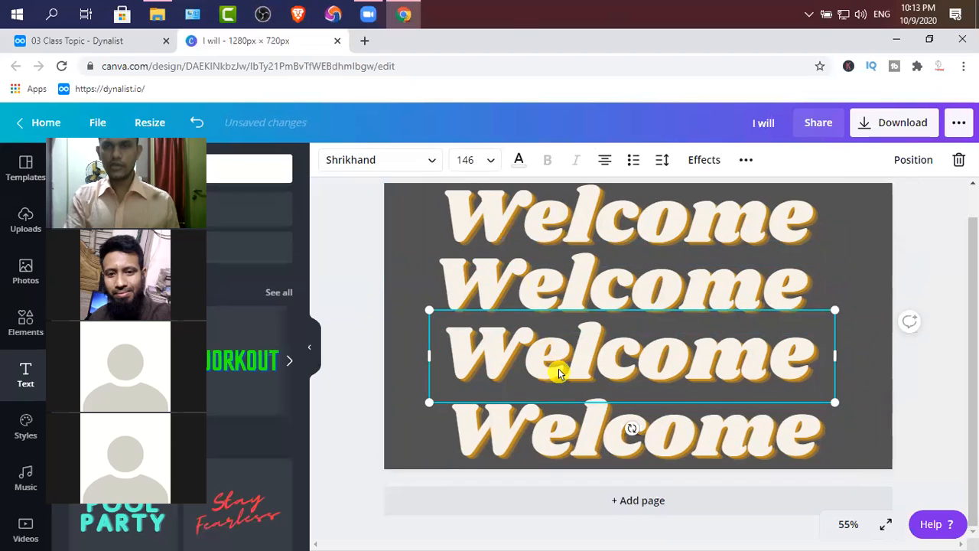
pyautogui.moveTo(557, 373); pyautogui.dragTo(578, 363)
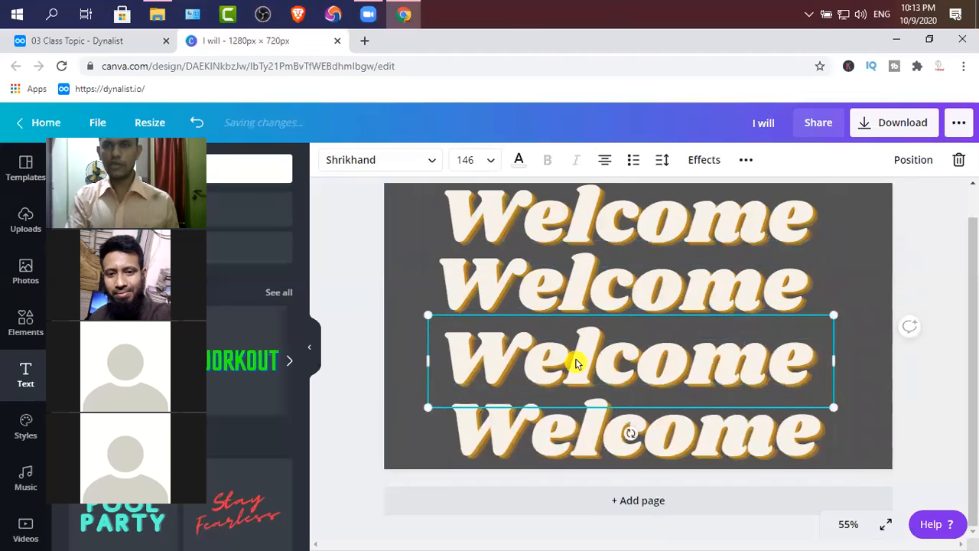
pyautogui.click(612, 290)
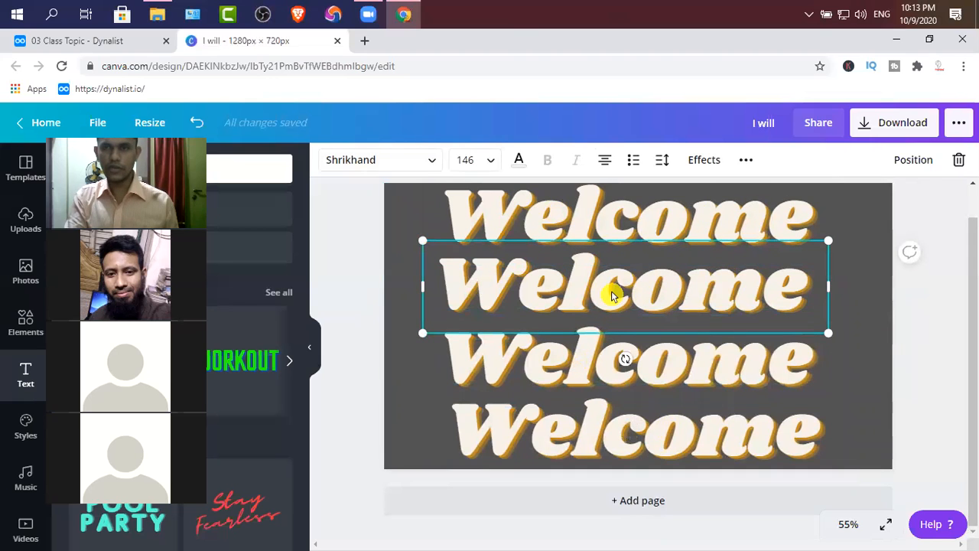
pyautogui.click(874, 344)
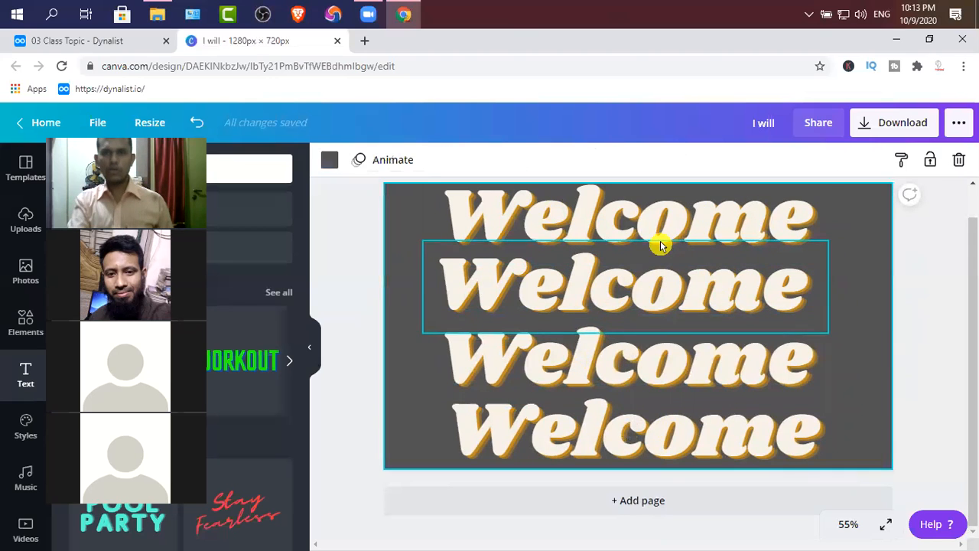
# - Replace the second "Welcome" line's text with "To"
pyautogui.click(649, 212)
pyautogui.click(649, 211)
pyautogui.doubleClick(662, 312)
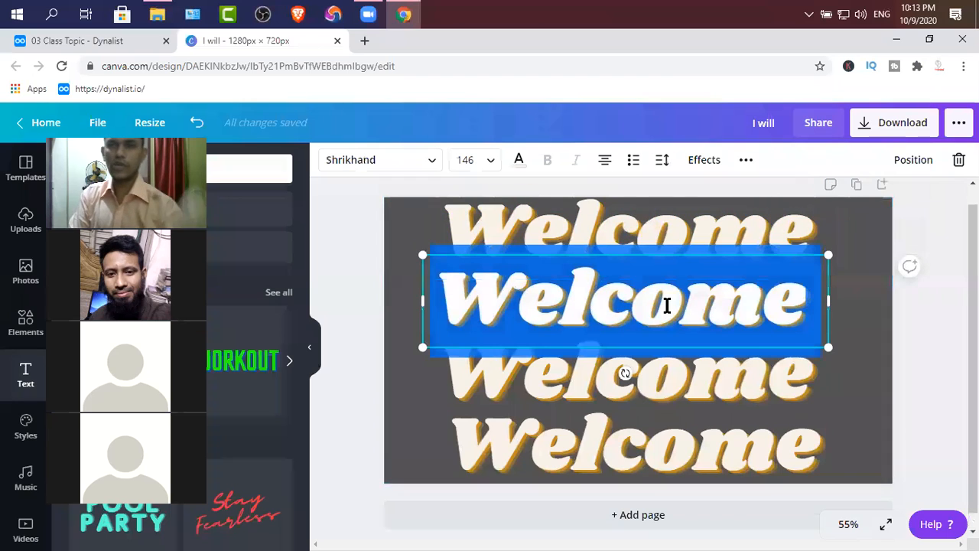
pyautogui.press('ctrl')
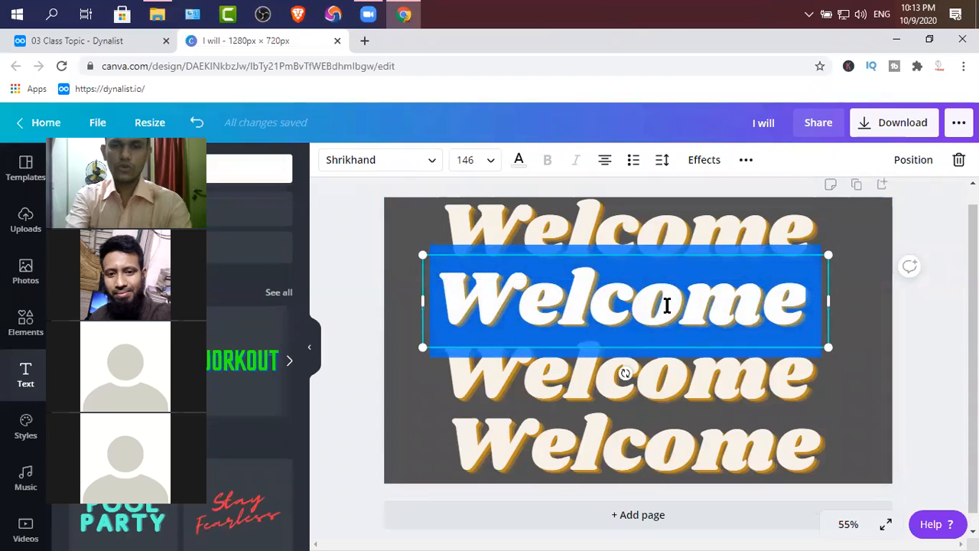
pyautogui.write('To')
# - Replace the third "Welcome" line's text with "Digital LeaRNING"
pyautogui.click(515, 371)
pyautogui.doubleClick(529, 365)
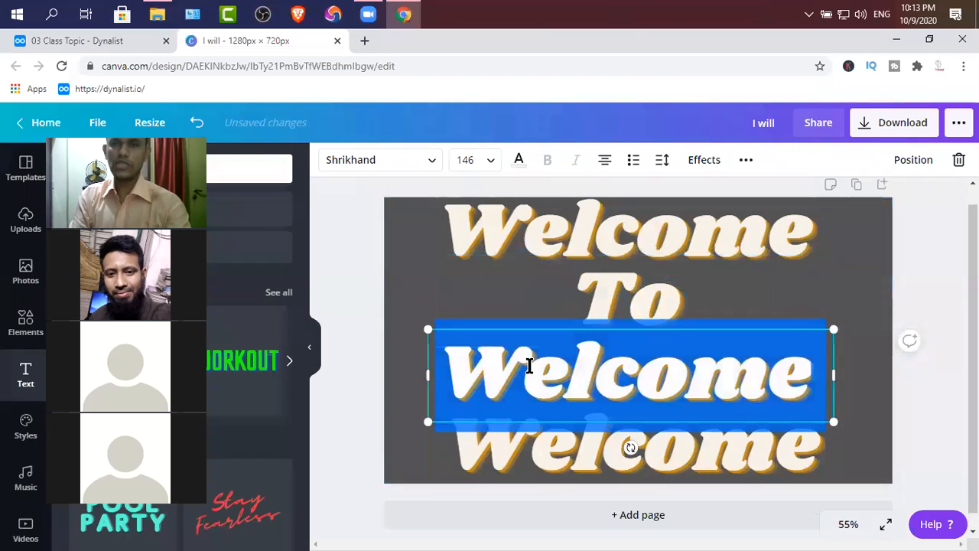
pyautogui.write('Digital')
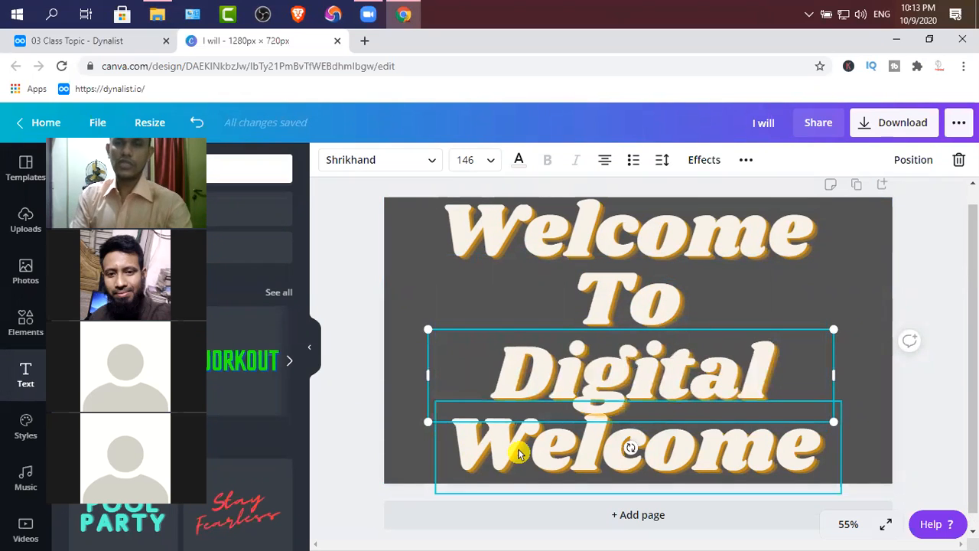
pyautogui.write(' LEARNIN')
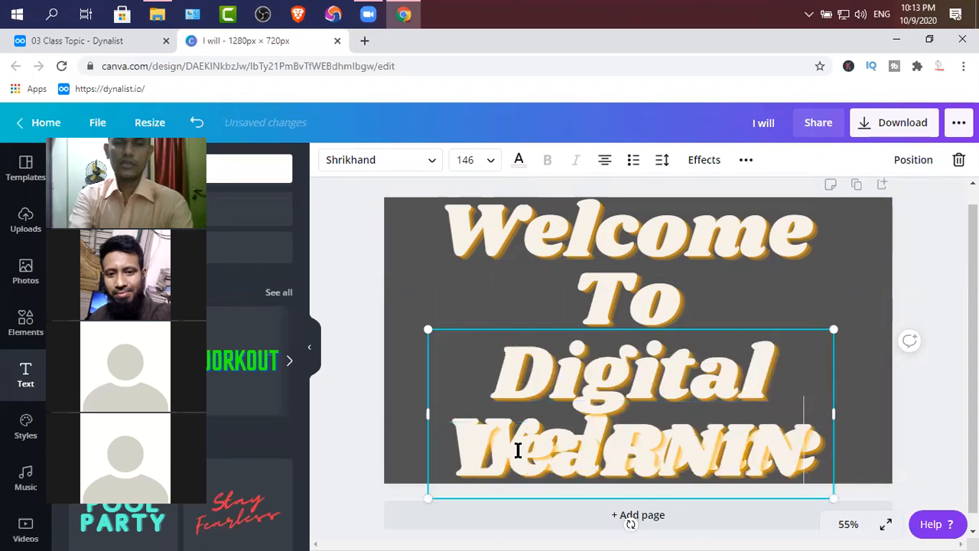
pyautogui.write('G')
# - Scale the "Digital LeaRNING" text to about size 99.7, widen its box to one line, and place it centred beneath "To"
pyautogui.moveTo(428, 329); pyautogui.dragTo(490, 413)
pyautogui.moveTo(489, 355); pyautogui.dragTo(532, 389)
pyautogui.moveTo(537, 435); pyautogui.dragTo(306, 433)
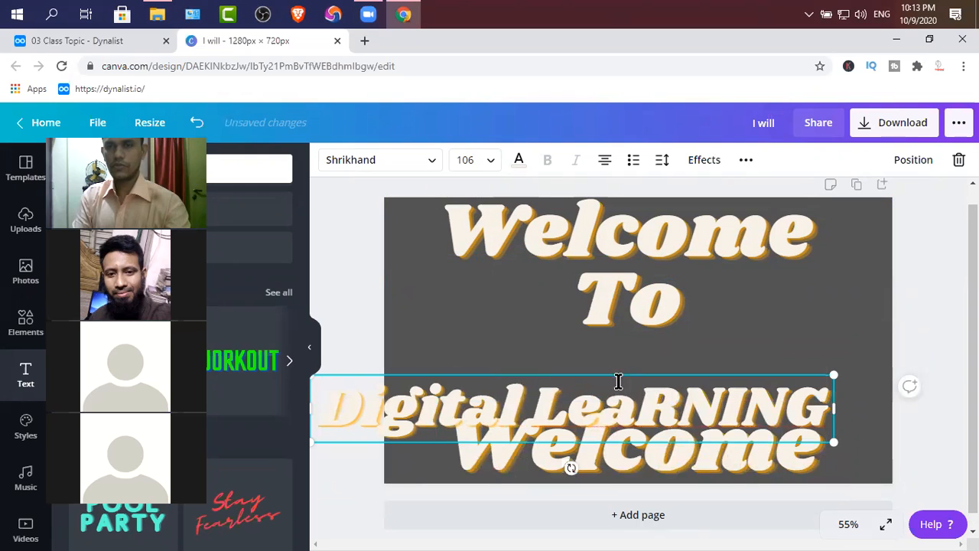
pyautogui.moveTo(620, 372); pyautogui.dragTo(691, 330)
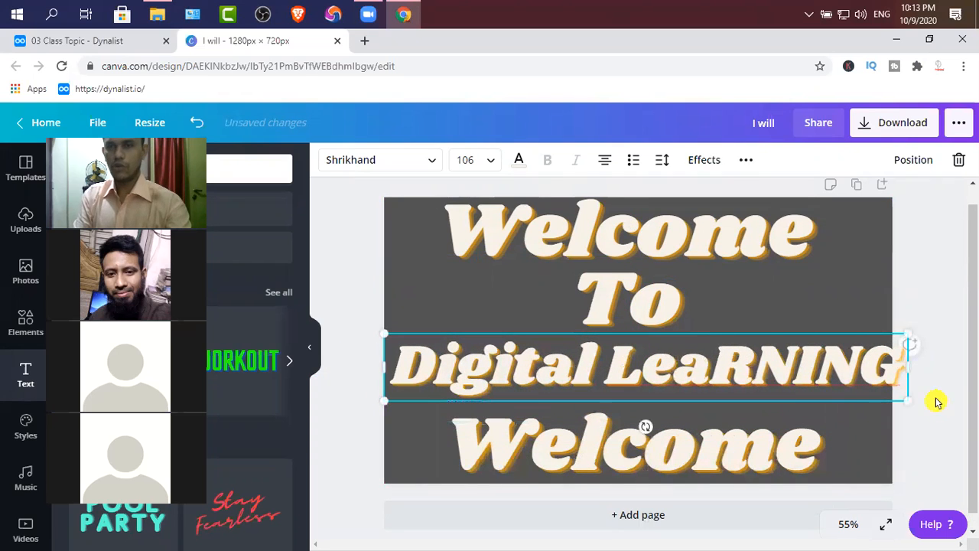
pyautogui.moveTo(907, 398); pyautogui.dragTo(873, 395)
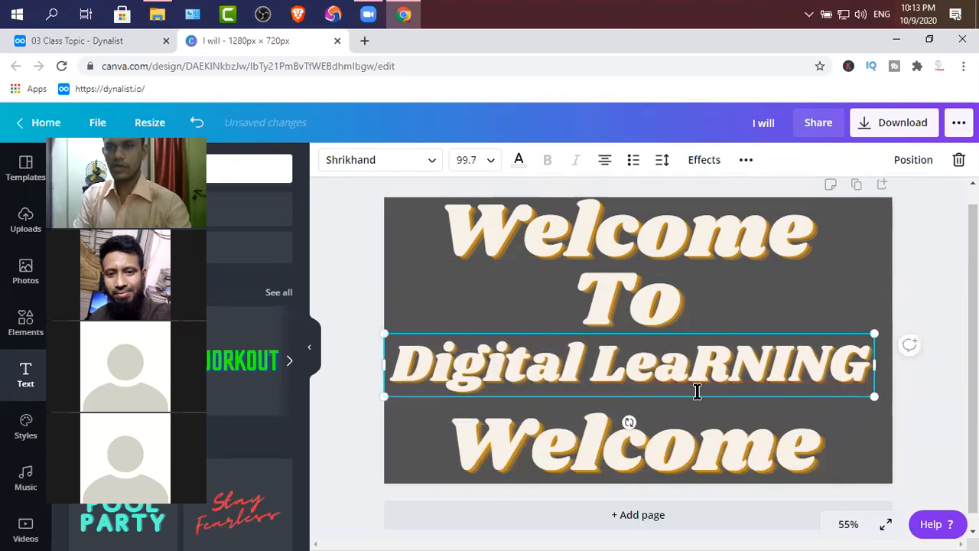
pyautogui.moveTo(694, 398); pyautogui.dragTo(705, 402)
# - Replace the lowest "Welcome" line's text with "POINT" in capitals
pyautogui.doubleClick(671, 455)
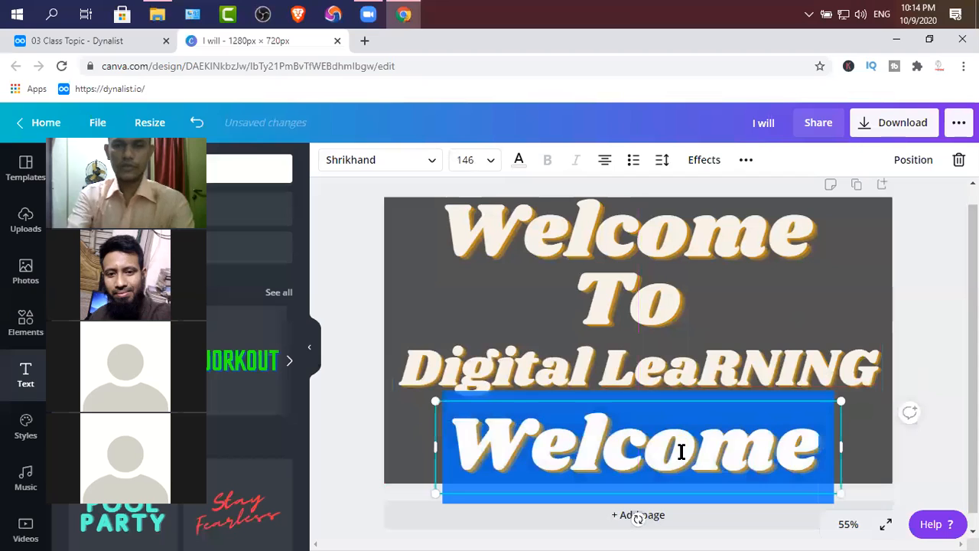
pyautogui.write('*OINT')
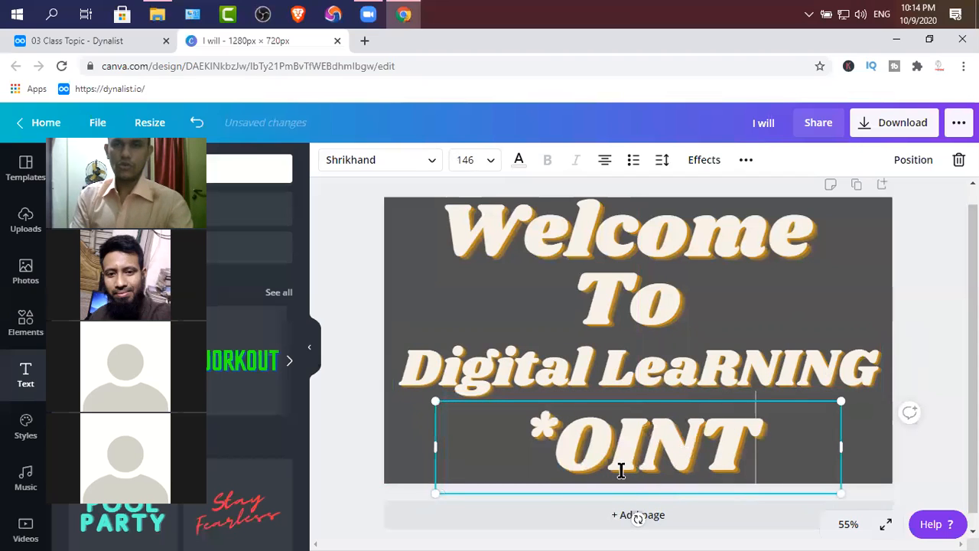
pyautogui.moveTo(772, 455); pyautogui.dragTo(523, 453)
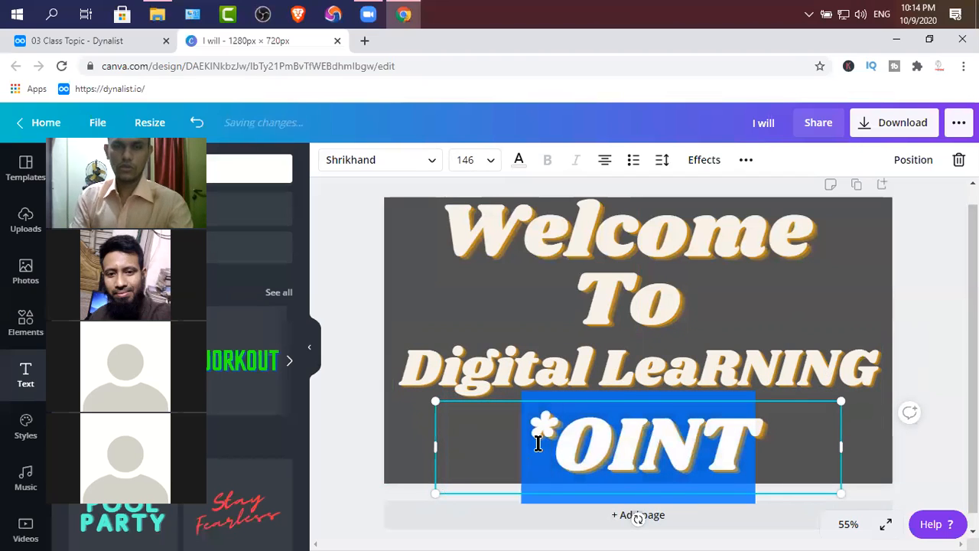
pyautogui.write('pOINT')
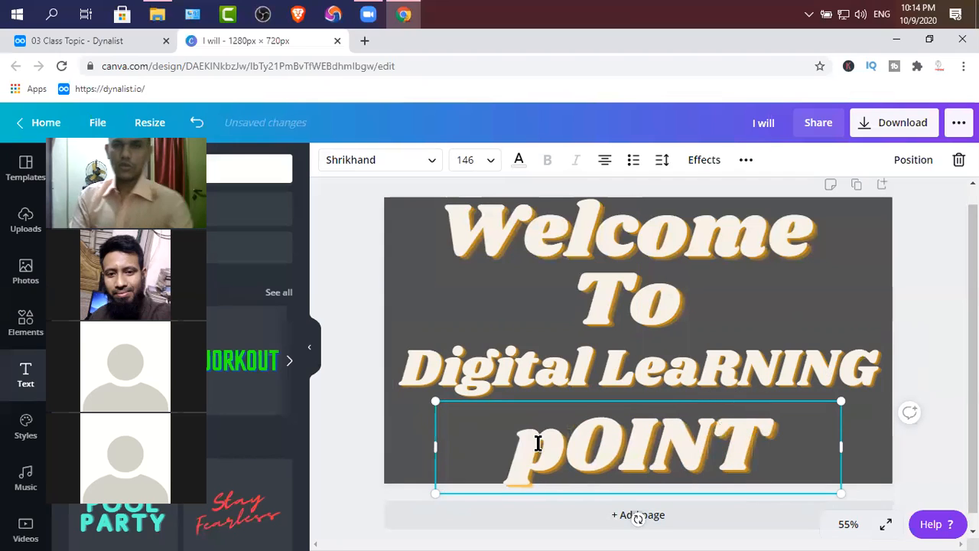
pyautogui.moveTo(559, 444); pyautogui.dragTo(522, 447)
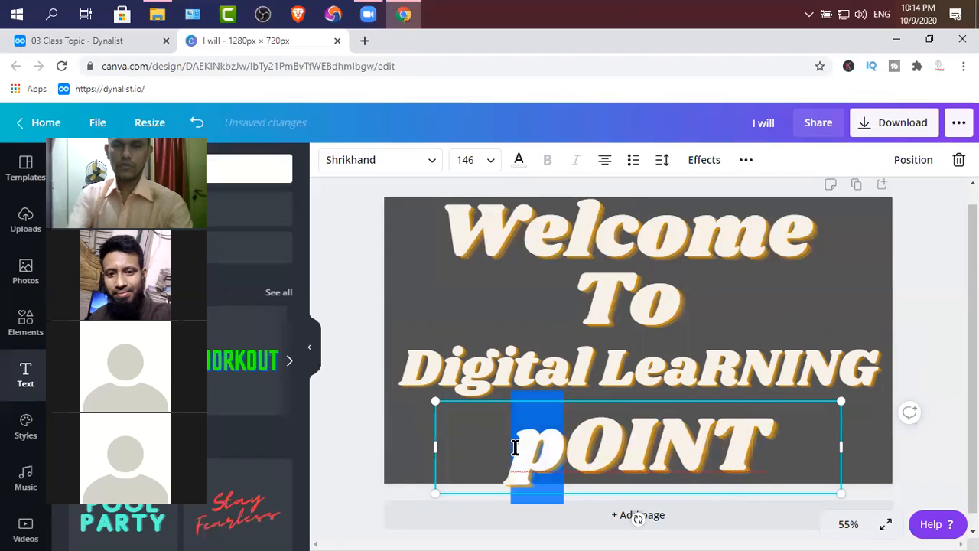
pyautogui.write('P')
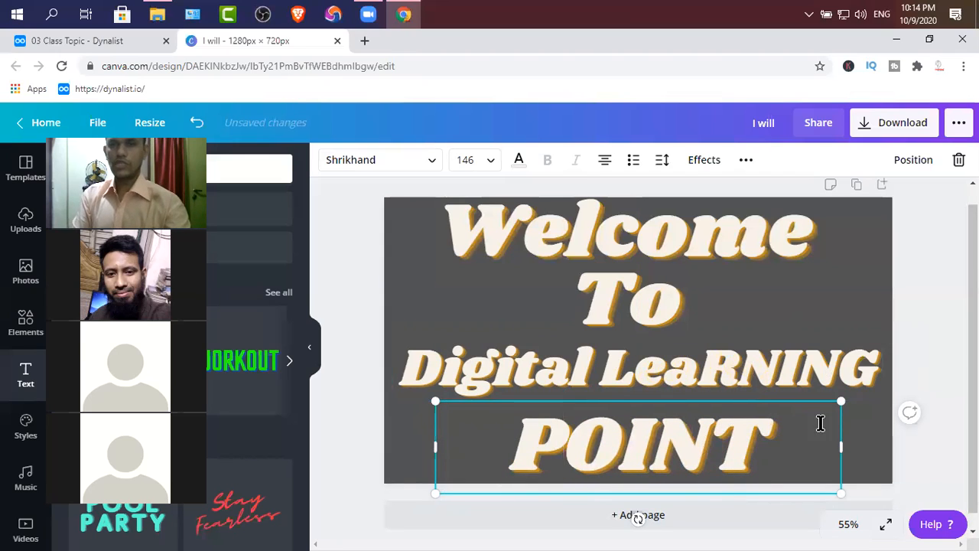
# - Retype the start of the third line in capitals so it reads "DIGITAL LEARNING"
pyautogui.click(701, 372)
pyautogui.moveTo(699, 373); pyautogui.dragTo(414, 375)
pyautogui.write('DII')
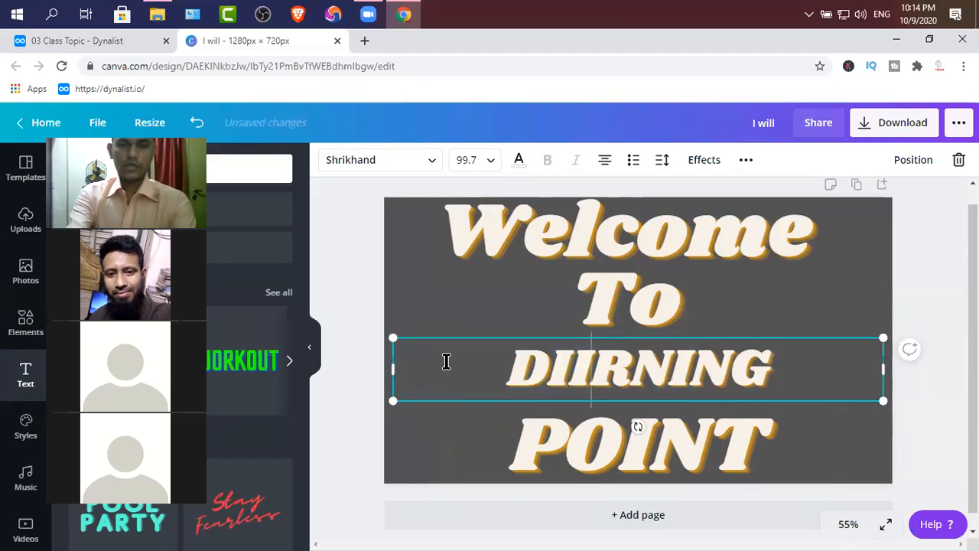
pyautogui.press('BackSpace')
pyautogui.write('GITAL LE')
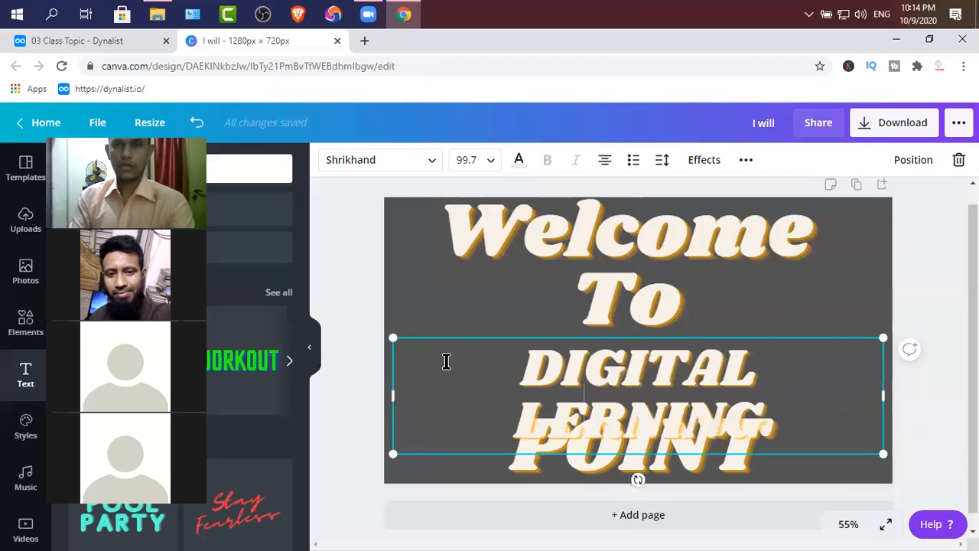
pyautogui.write('A')
# - Scale the "DIGITAL LEARNING" text to about size 92.6 and widen its box to about 1,257 so it fits on one line
pyautogui.moveTo(392, 338); pyautogui.dragTo(413, 343)
pyautogui.moveTo(405, 397); pyautogui.dragTo(380, 395)
pyautogui.moveTo(381, 449); pyautogui.dragTo(395, 449)
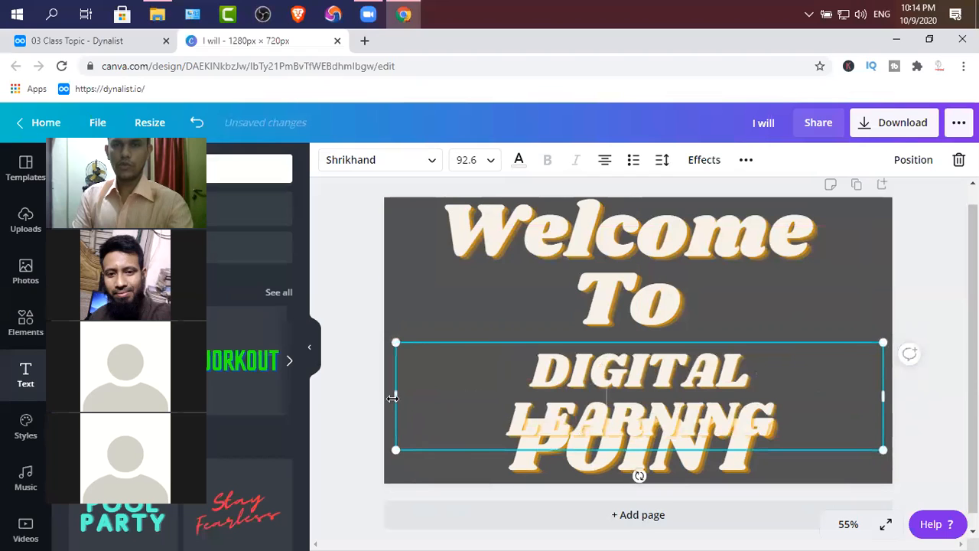
pyautogui.moveTo(392, 398); pyautogui.dragTo(378, 396)
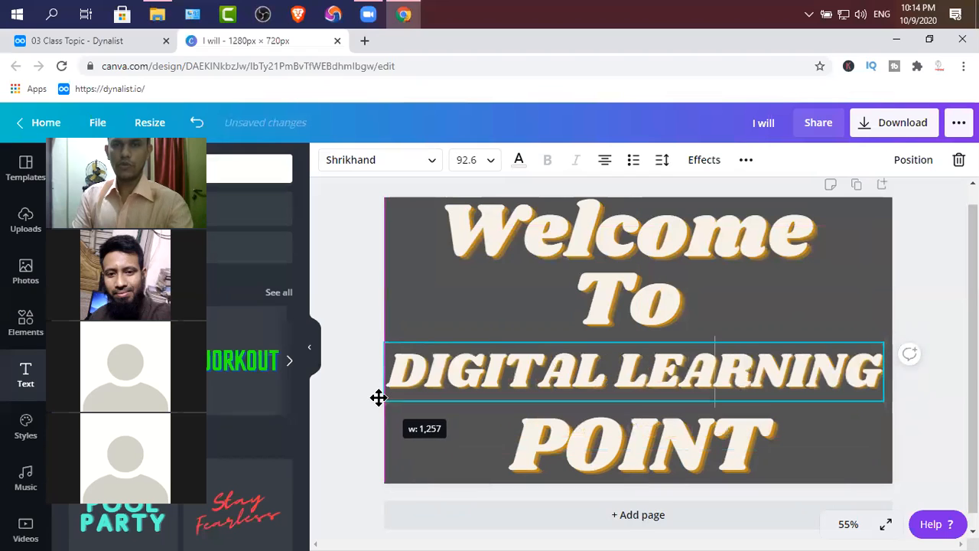
# - Change the colour of the word "To" to red
pyautogui.click(854, 276)
pyautogui.click(645, 280)
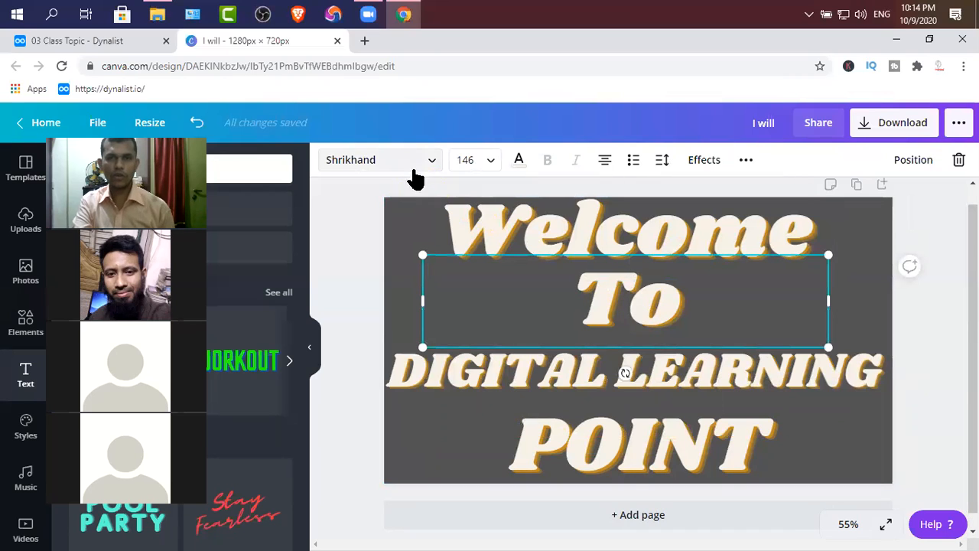
pyautogui.doubleClick(594, 309)
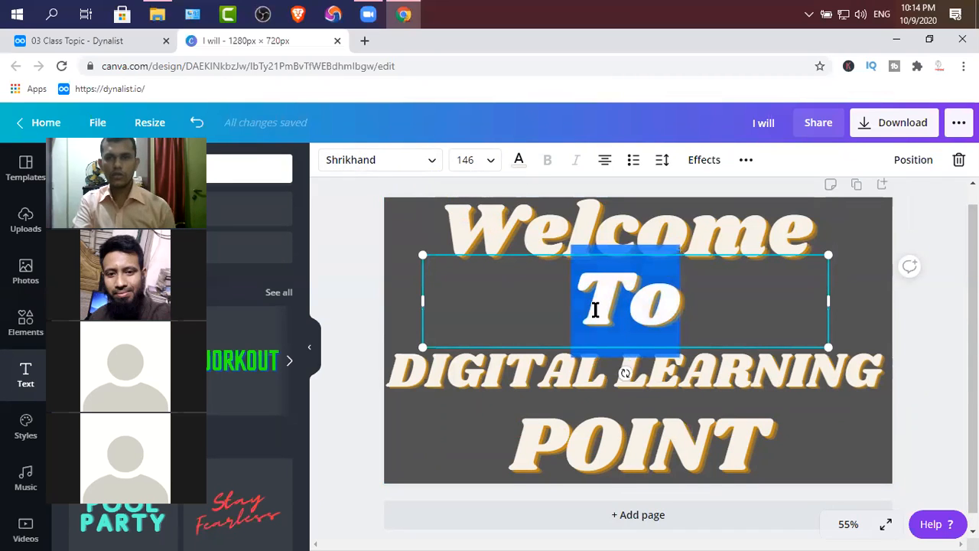
pyautogui.click(518, 162)
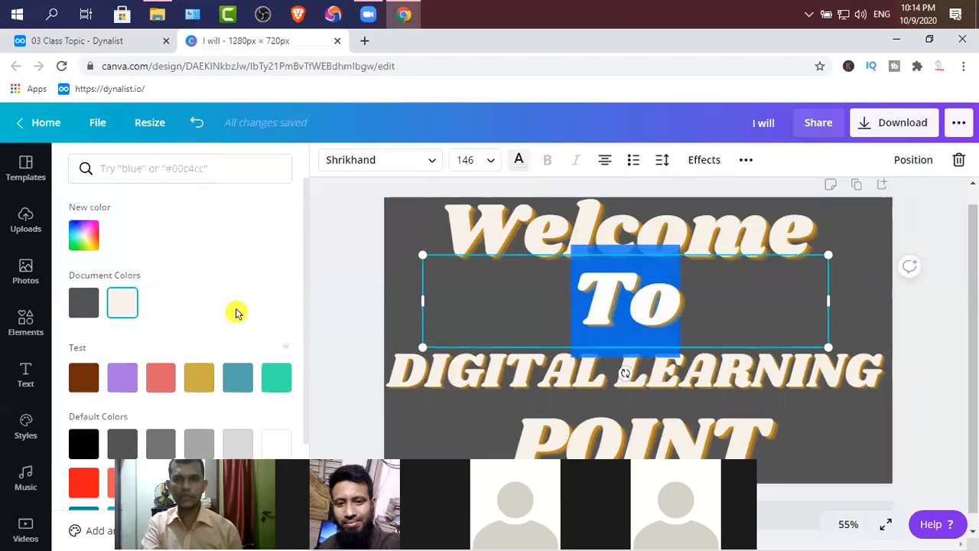
pyautogui.click(83, 481)
# - Colour the word "DIGITAL" in the third line teal green from the Test palette
pyautogui.click(459, 359)
pyautogui.doubleClick(484, 356)
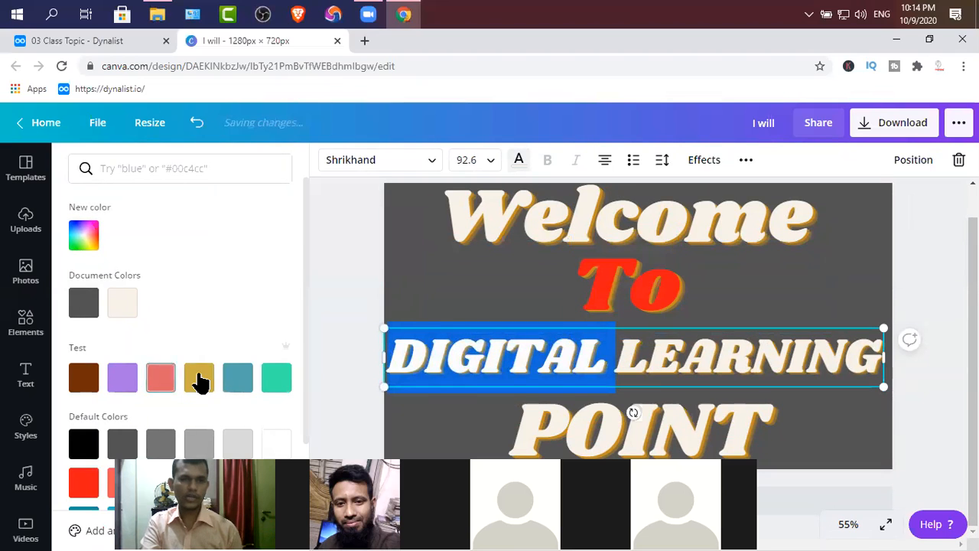
pyautogui.click(277, 377)
# - Colour the word "LEARNING" in the third line dark green from the default colours
pyautogui.moveTo(625, 357); pyautogui.dragTo(870, 357)
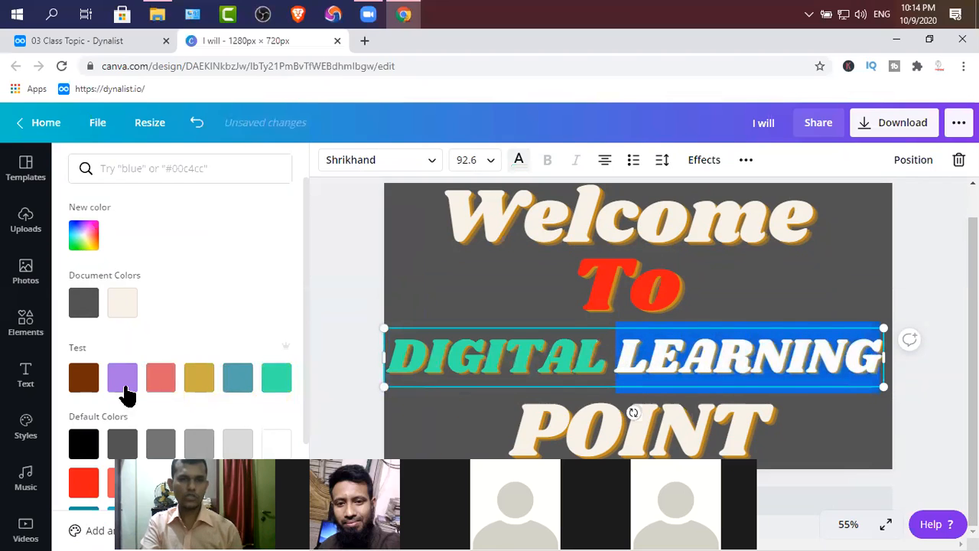
pyautogui.click(83, 482)
pyautogui.scroll(-1, 187, 413)
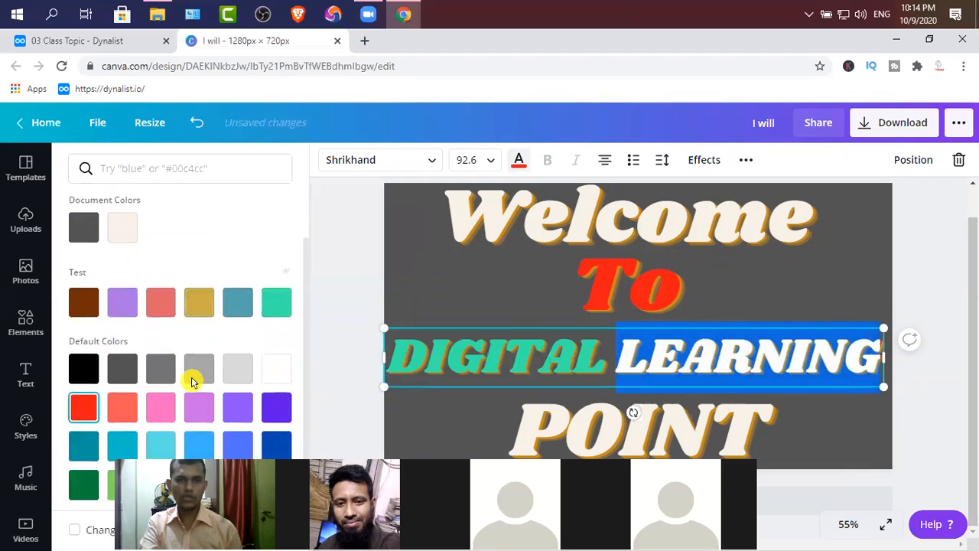
pyautogui.click(83, 475)
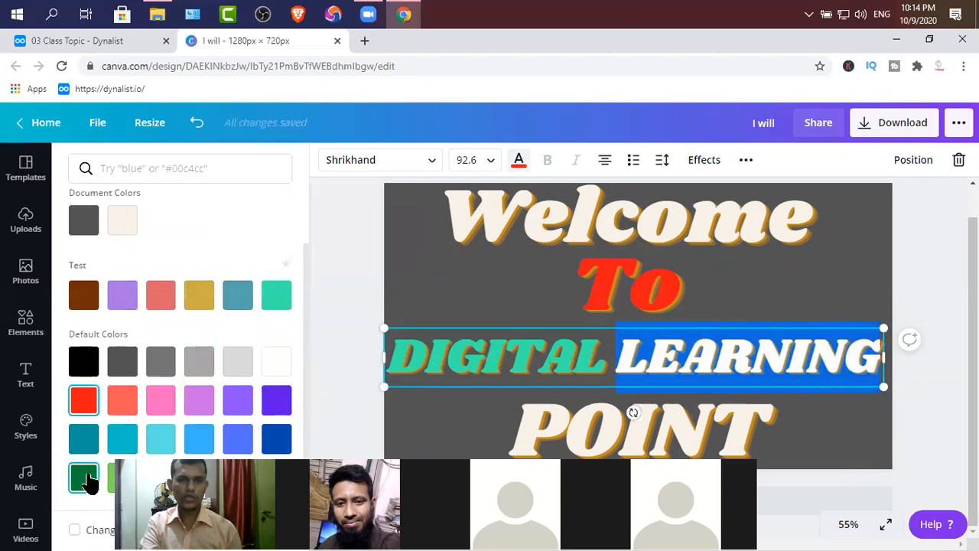
# - Search the colours for yellow and apply the Meadow Bounty yellow to the word "POINT"
pyautogui.doubleClick(593, 429)
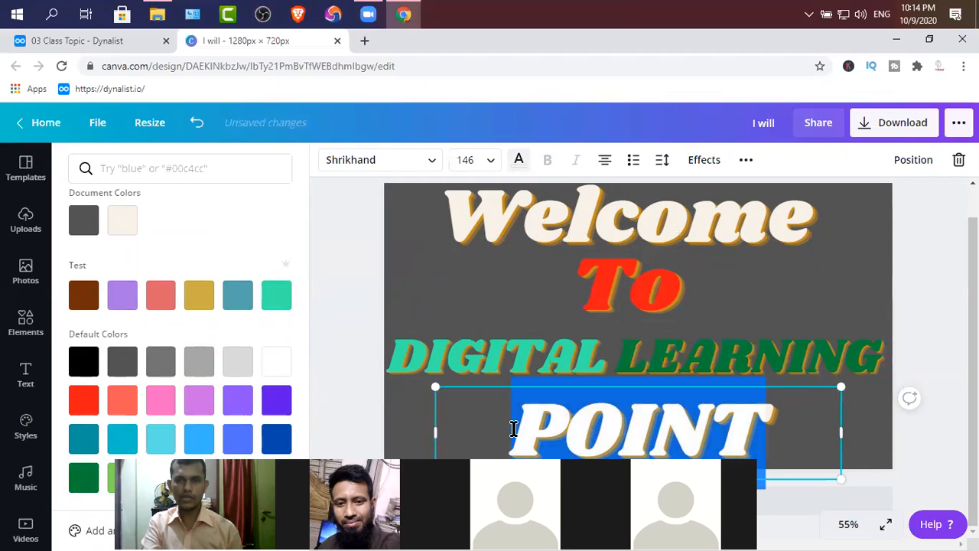
pyautogui.click(164, 169)
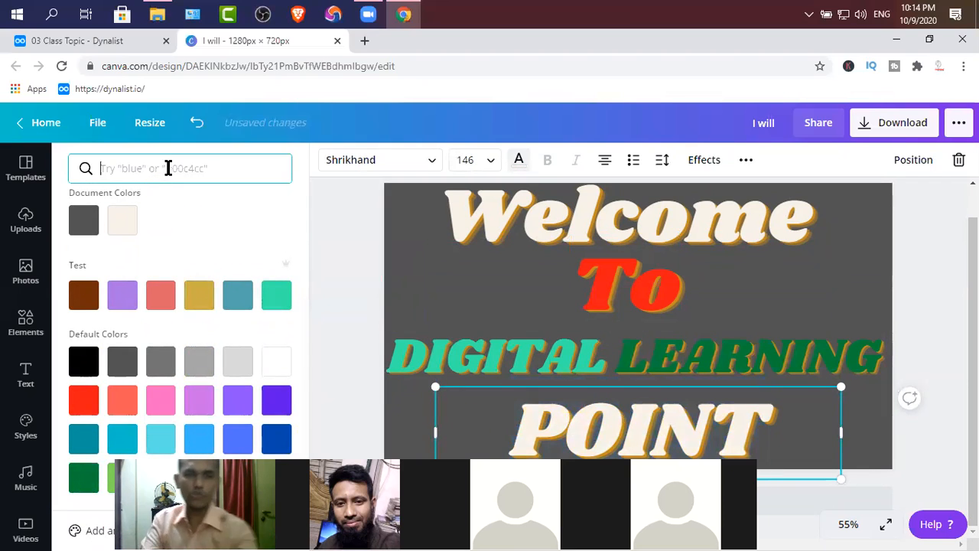
pyautogui.write('yELLOW')
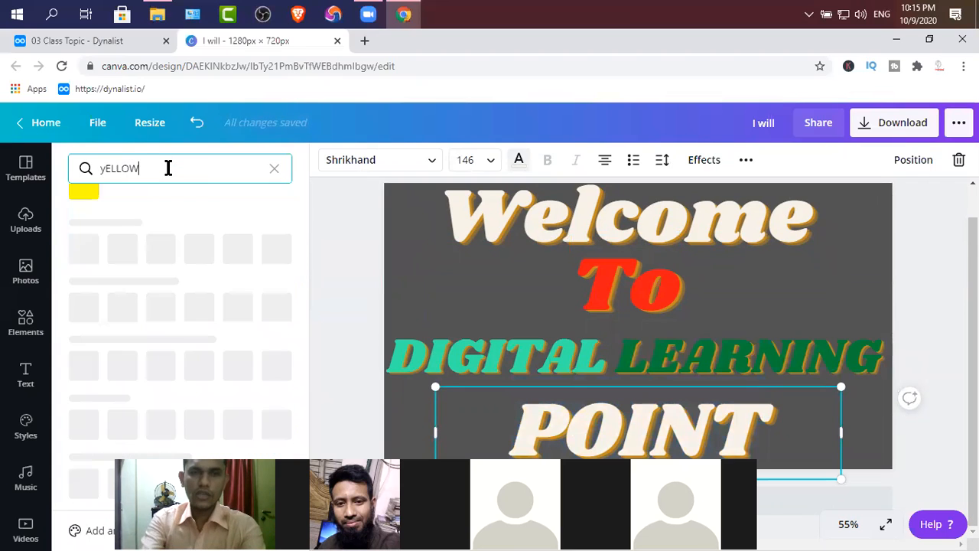
pyautogui.click(85, 222)
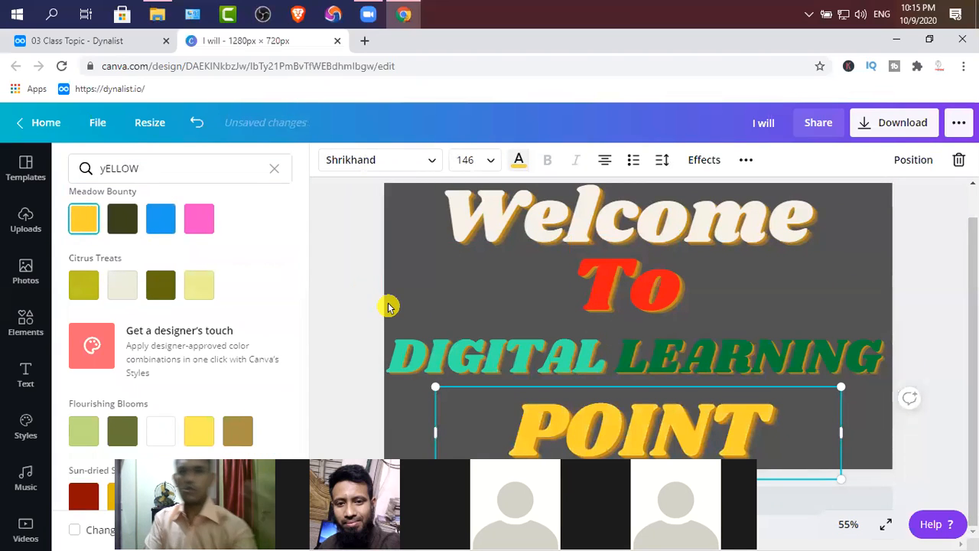
# - Change the page background to the light gray default colour
pyautogui.click(430, 297)
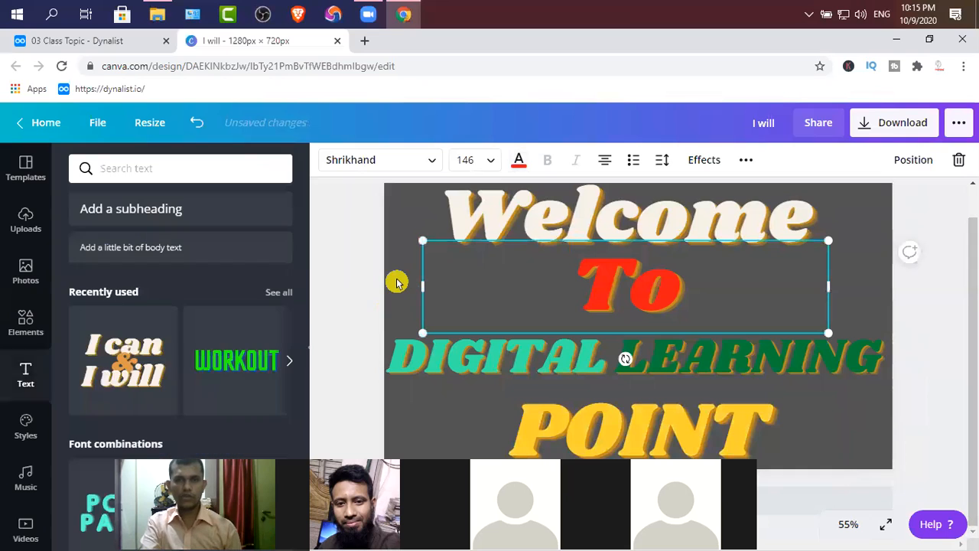
pyautogui.click(520, 162)
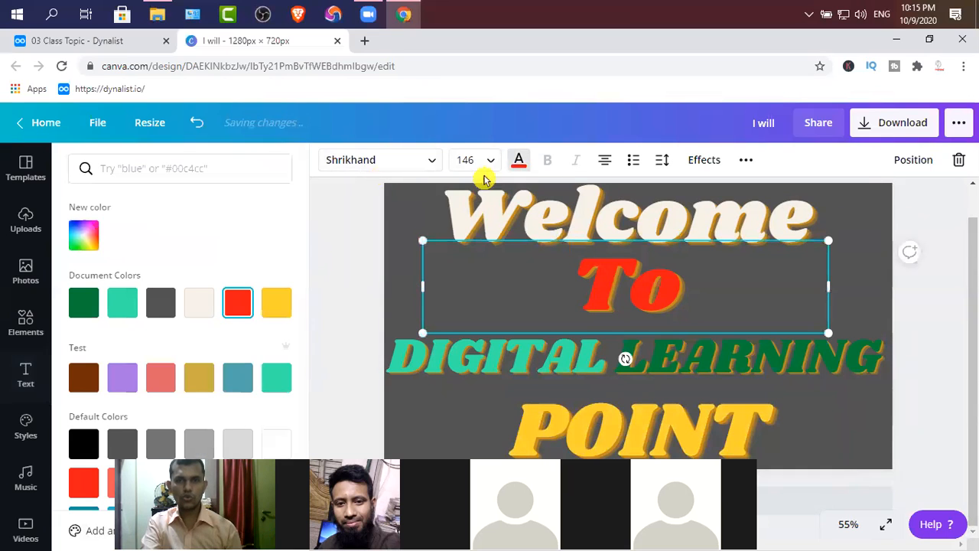
pyautogui.click(398, 207)
pyautogui.click(329, 162)
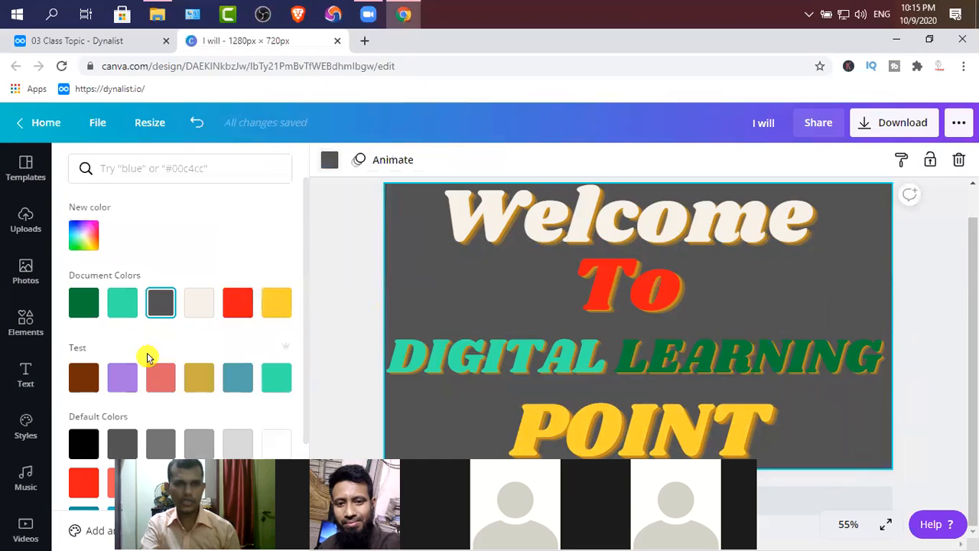
pyautogui.scroll(-2, 236, 332)
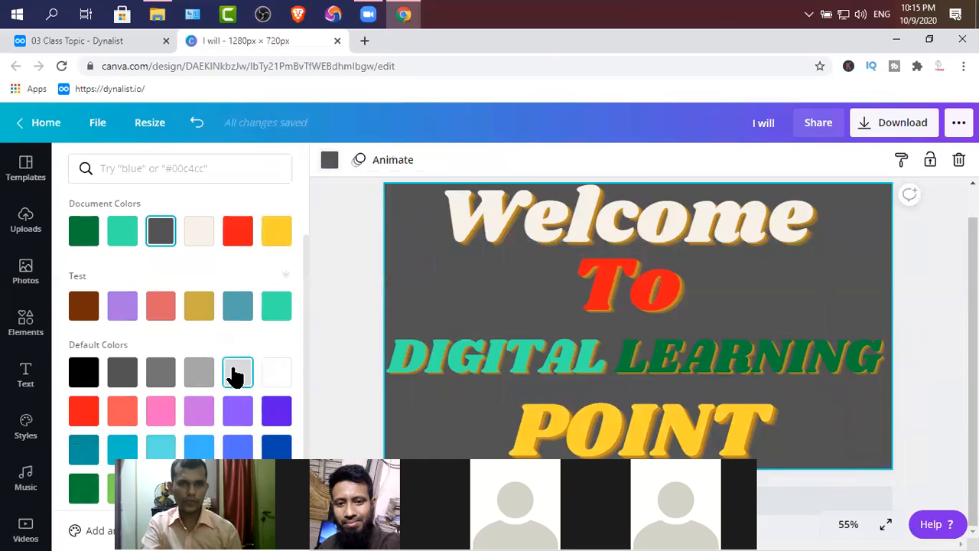
pyautogui.click(236, 373)
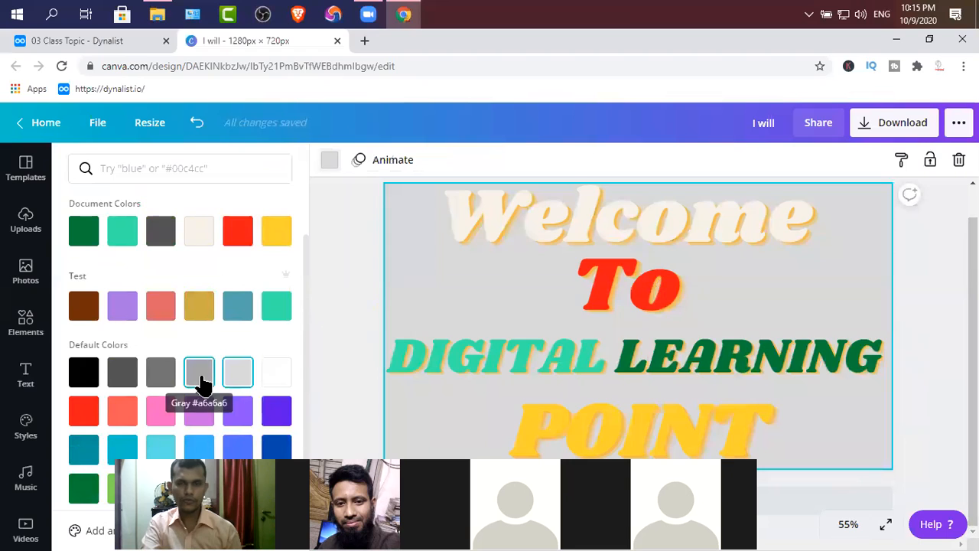
# - Try gray #a6a6a6 and light turquoise as the page background, and return it to light gray
pyautogui.click(204, 383)
pyautogui.scroll(-1, 229, 396)
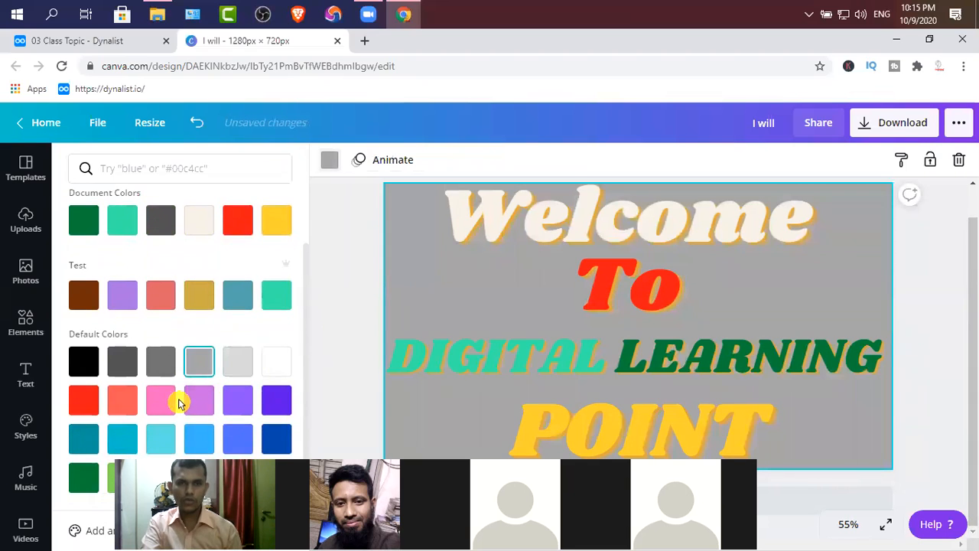
pyautogui.click(162, 447)
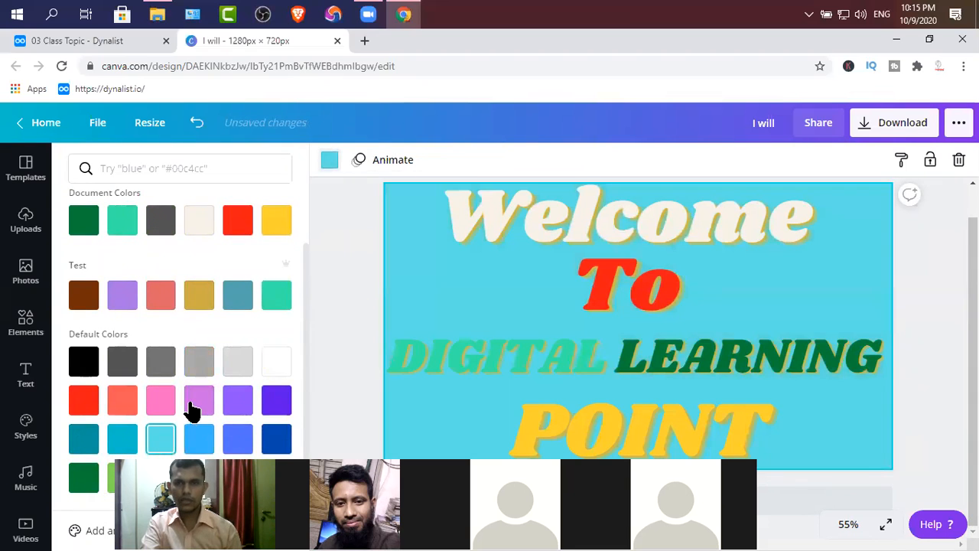
pyautogui.click(239, 371)
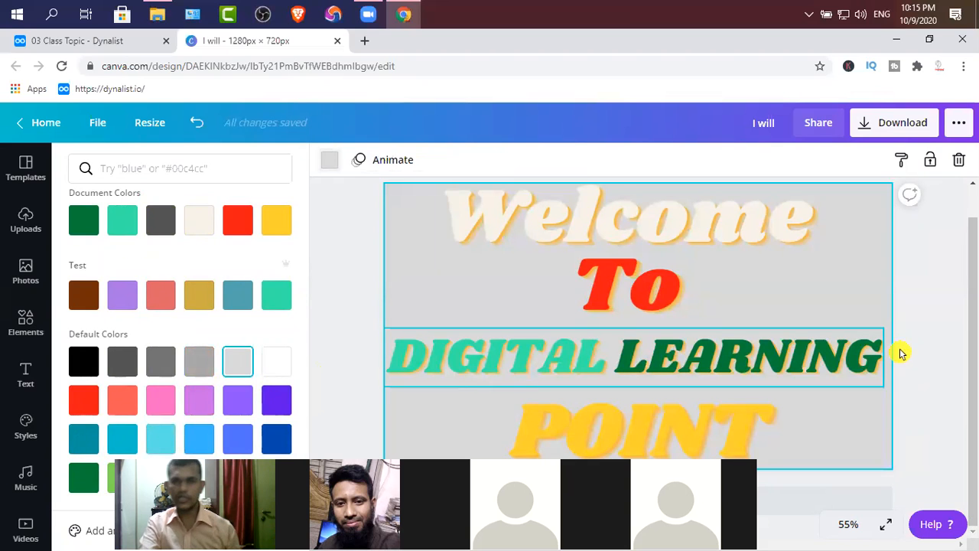
# - Change the "Welcome" text colour to black and deselect it
pyautogui.click(933, 322)
pyautogui.click(652, 228)
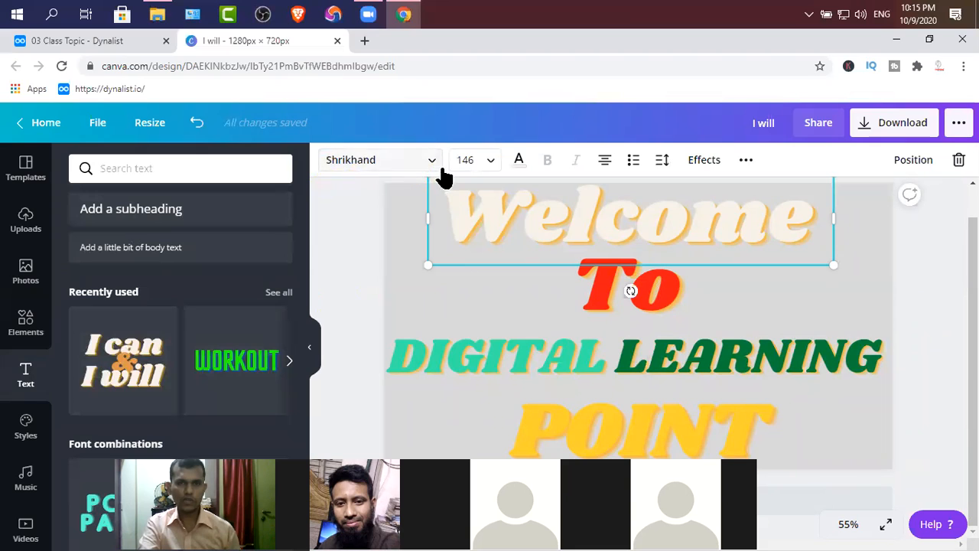
pyautogui.click(520, 162)
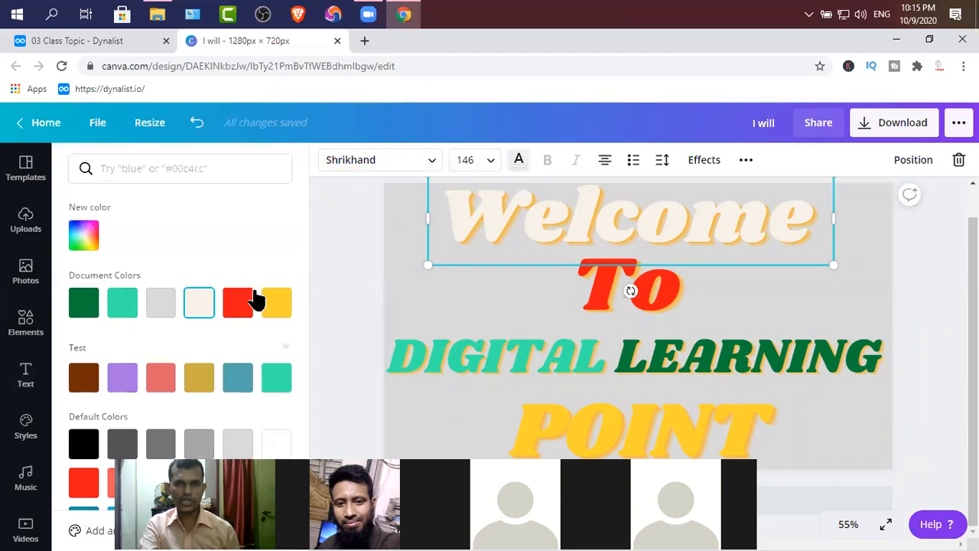
pyautogui.click(81, 446)
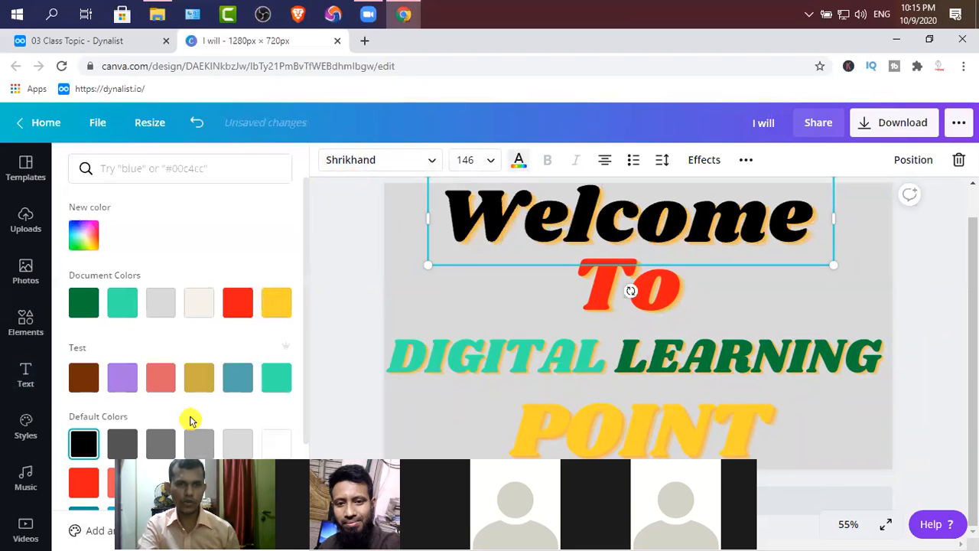
pyautogui.click(863, 296)
pyautogui.click(882, 264)
pyautogui.click(897, 295)
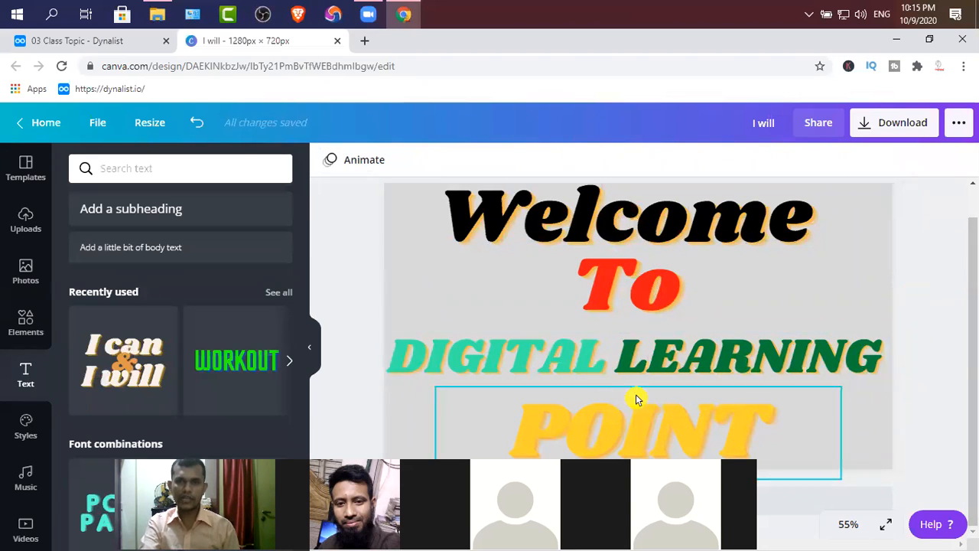
# - Move all the text lines off the first page onto a duplicated blank page 2
pyautogui.scroll(1, 634, 396)
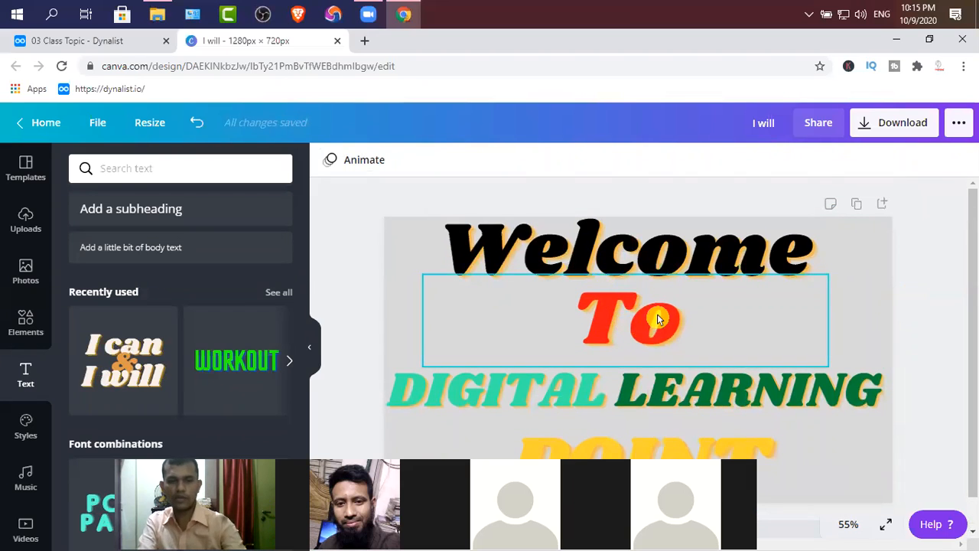
pyautogui.hotkey('ctrl', 'a')
pyautogui.press('Delete')
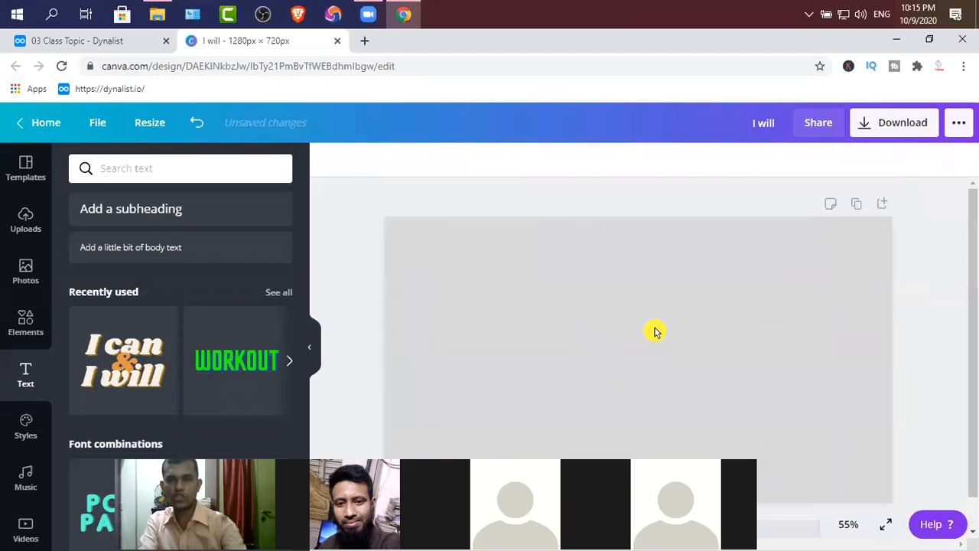
pyautogui.scroll(-2, 666, 330)
pyautogui.scroll(2, 826, 257)
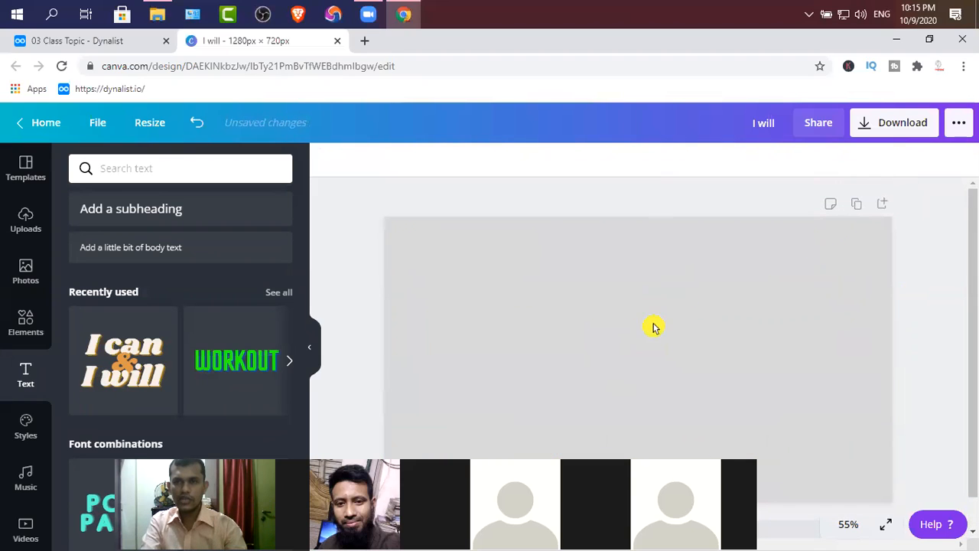
pyautogui.click(856, 204)
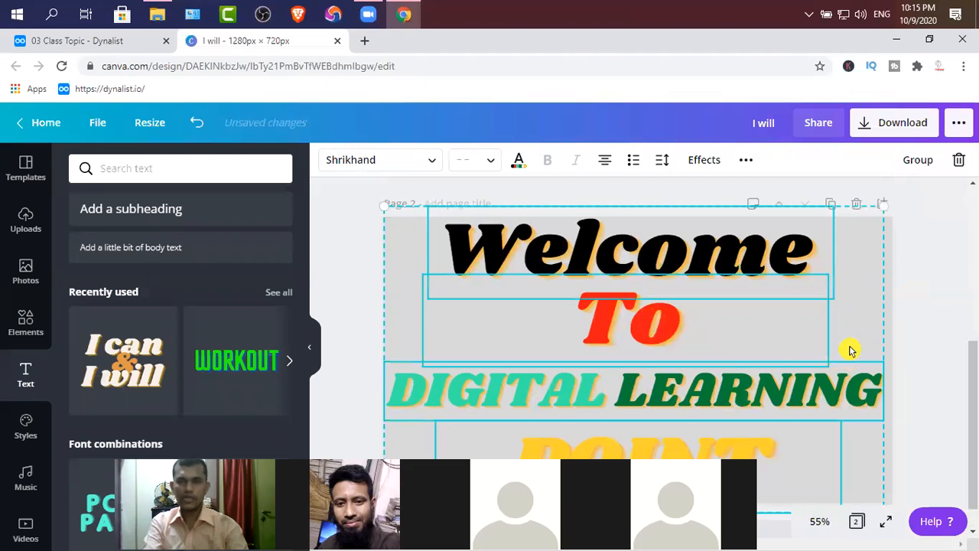
pyautogui.click(849, 351)
# - Delete the "To", "DIGITAL LEARNING" and "POINT" lines from page 2, keeping only "Welcome"
pyautogui.click(652, 334)
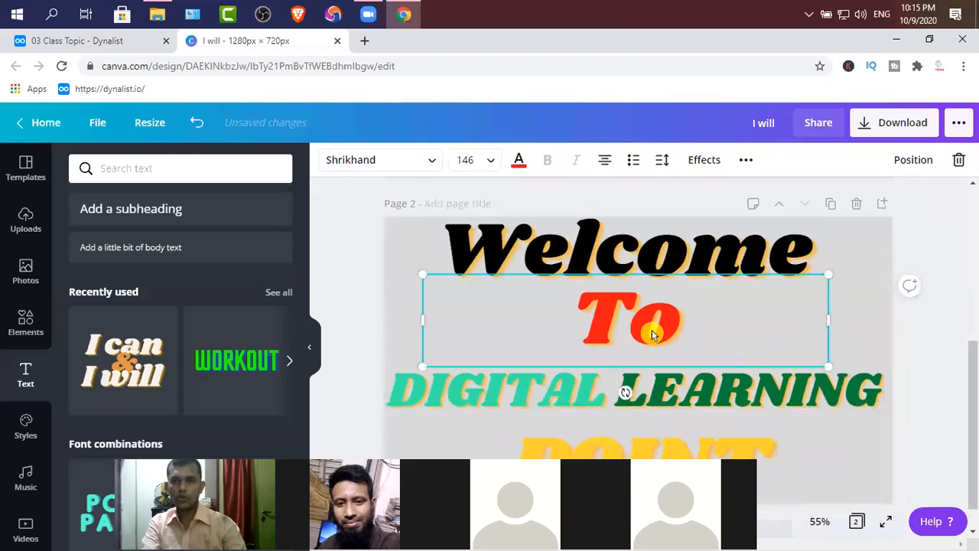
pyautogui.press('Delete')
pyautogui.click(627, 396)
pyautogui.press('Delete')
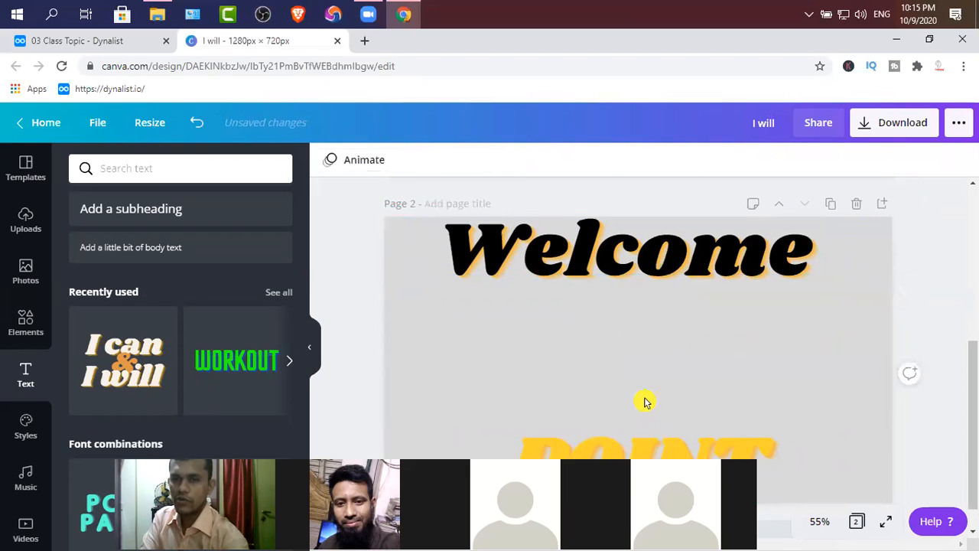
pyautogui.scroll(-1, 645, 402)
pyautogui.click(645, 413)
pyautogui.press('Delete')
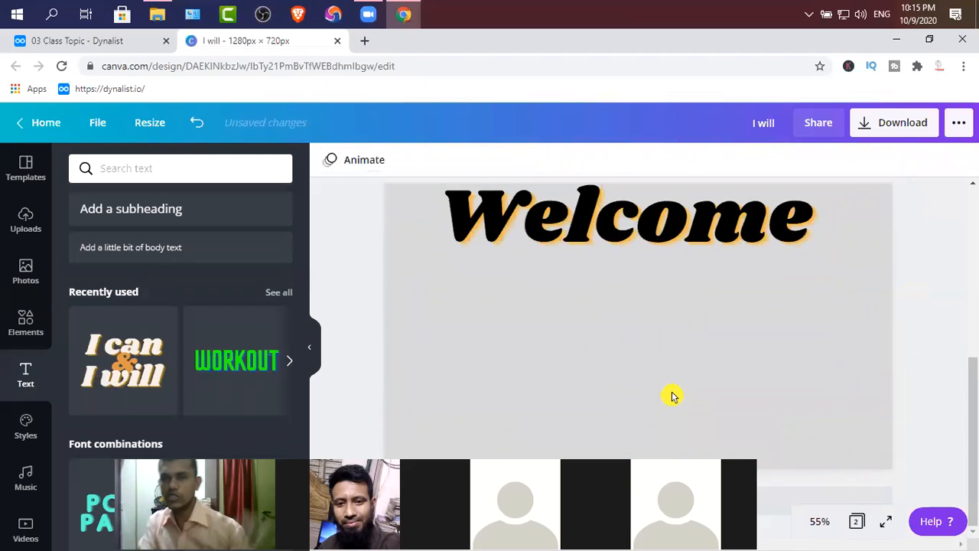
# - Duplicate the "Welcome" page repeatedly to bring the design to five pages
pyautogui.click(624, 257)
pyautogui.scroll(4, 622, 255)
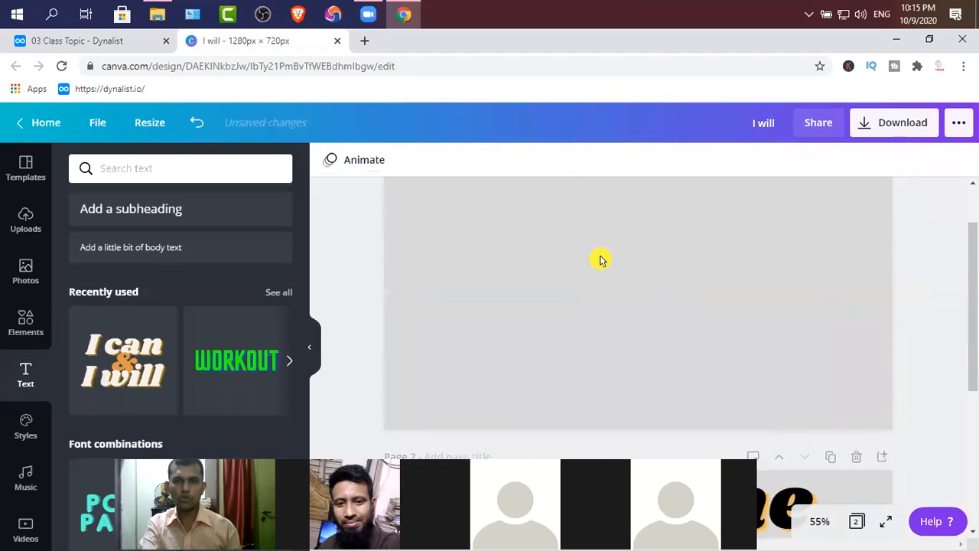
pyautogui.click(615, 265)
pyautogui.scroll(-3, 595, 279)
pyautogui.click(609, 245)
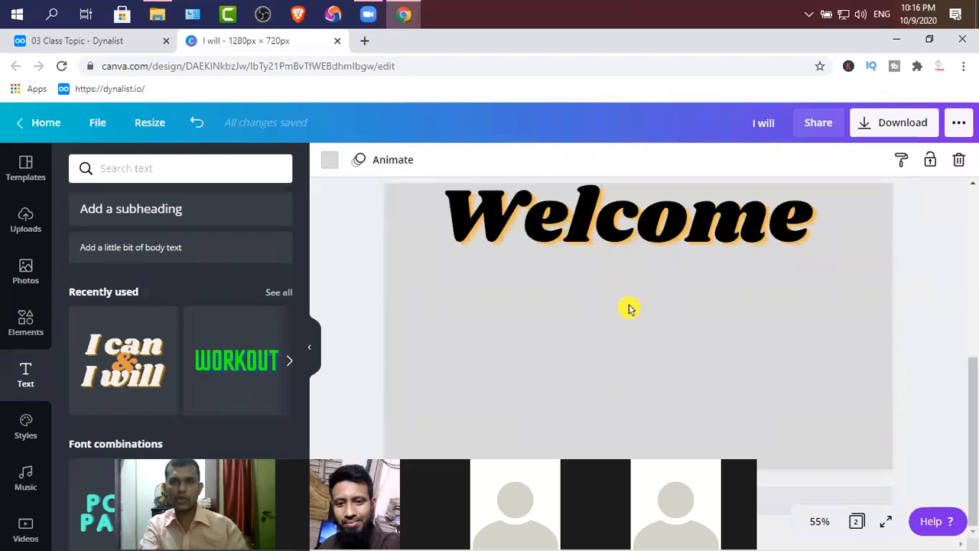
pyautogui.scroll(2, 806, 316)
pyautogui.click(830, 315)
pyautogui.click(830, 315)
# - Look over the duplicated pages and select the "Welcome" text on page 2
pyautogui.scroll(-1, 846, 339)
pyautogui.scroll(8, 834, 329)
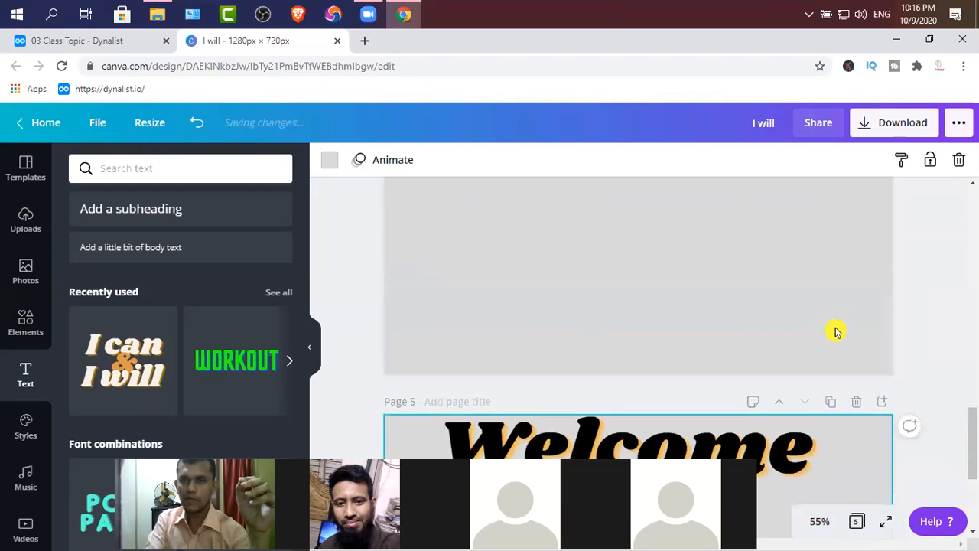
pyautogui.scroll(-4, 802, 310)
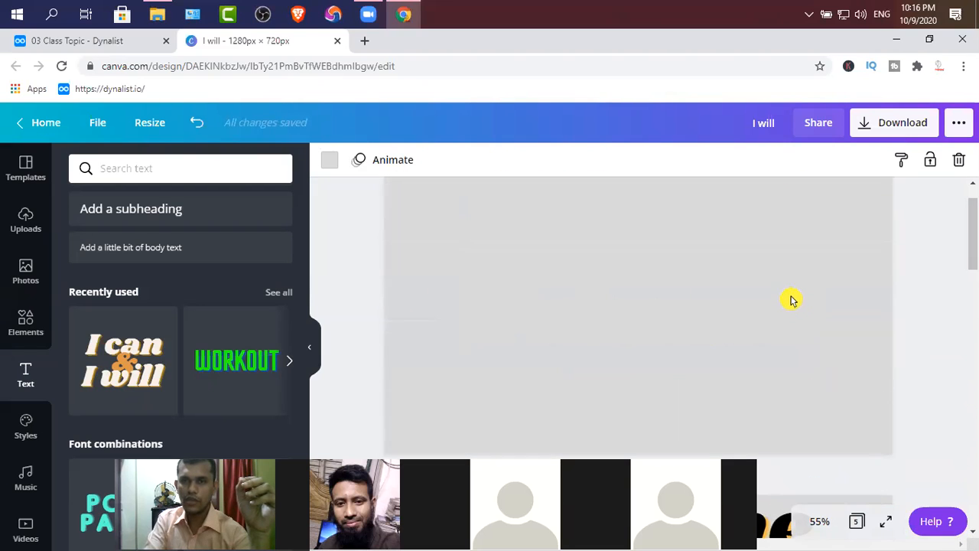
pyautogui.click(606, 260)
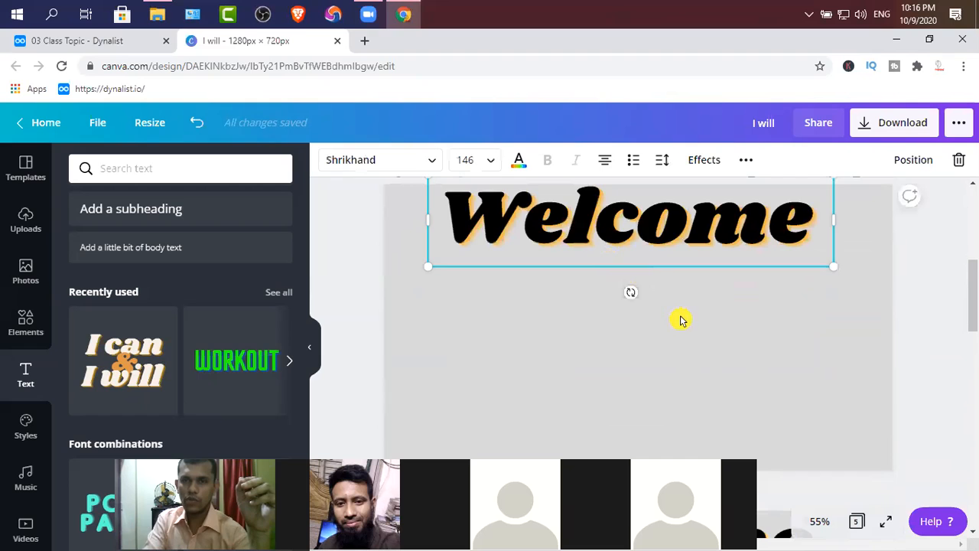
# - Paste the copied text lines onto page 3 and delete the duplicate "Welcome"
pyautogui.scroll(2, 680, 319)
pyautogui.scroll(-3, 683, 323)
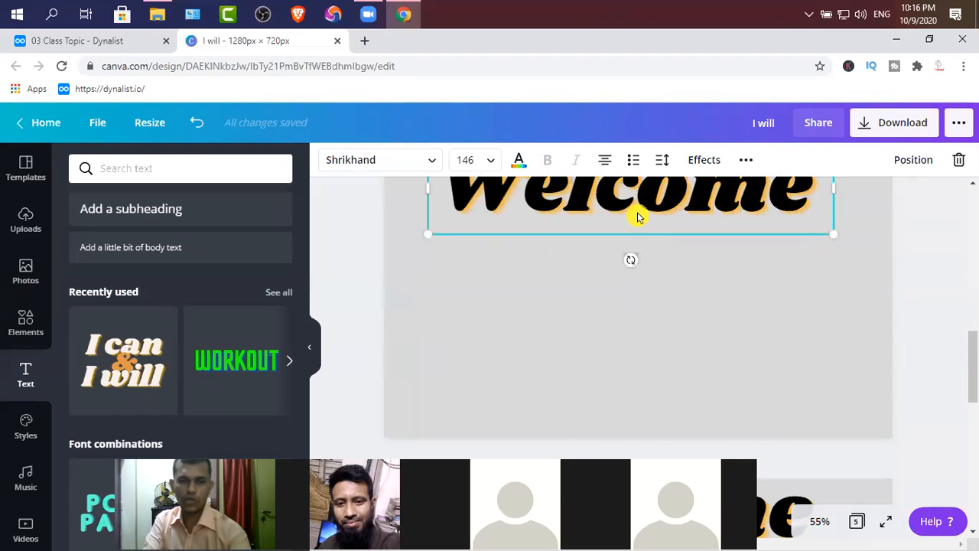
pyautogui.hotkey('ctrl', 'v')
pyautogui.scroll(2, 692, 339)
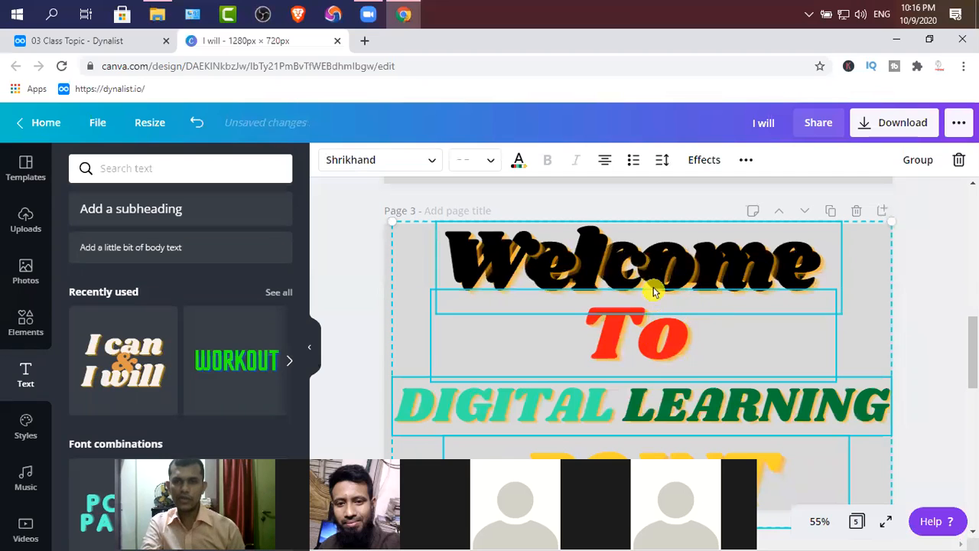
pyautogui.hotkey('ctrl', 'z')
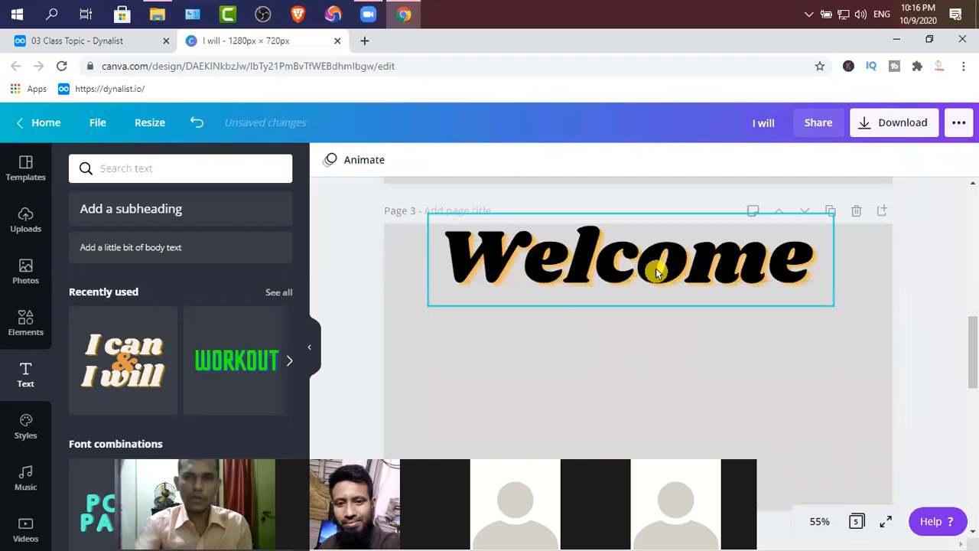
pyautogui.hotkey('ctrl', 'z')
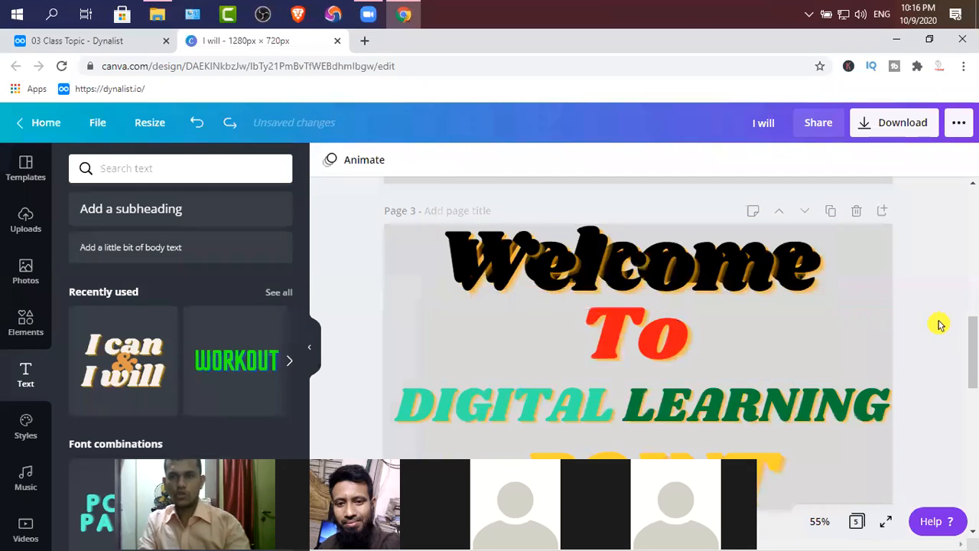
pyautogui.click(764, 271)
pyautogui.press('Delete')
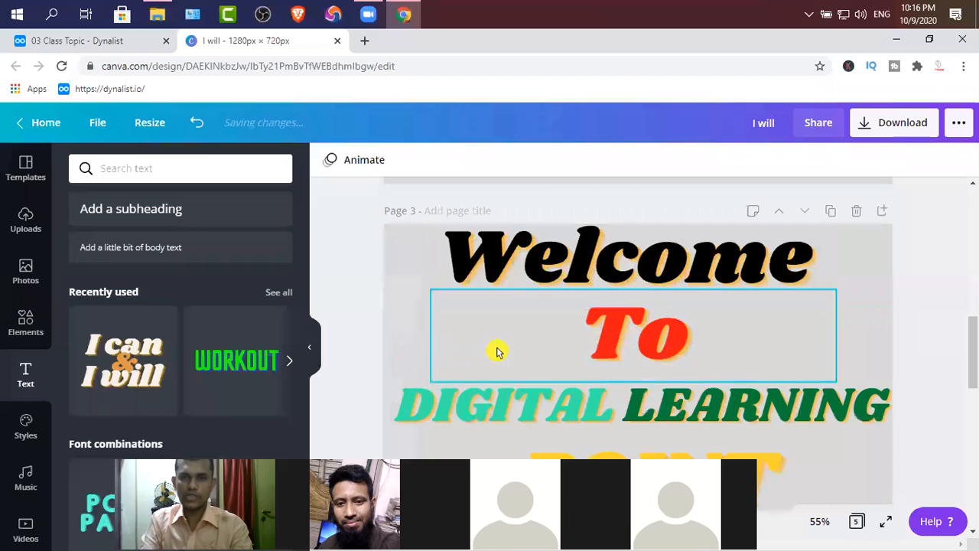
# - Delete the "Welcome", "DIGITAL LEARNING" and "POINT" lines from page 3, keeping only "To"
pyautogui.click(581, 279)
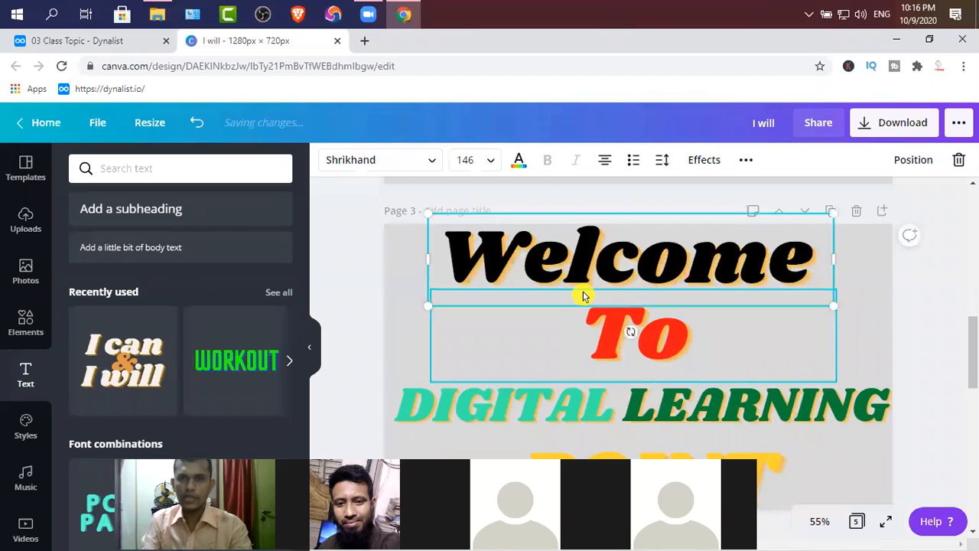
pyautogui.press('Delete')
pyautogui.scroll(-2, 601, 302)
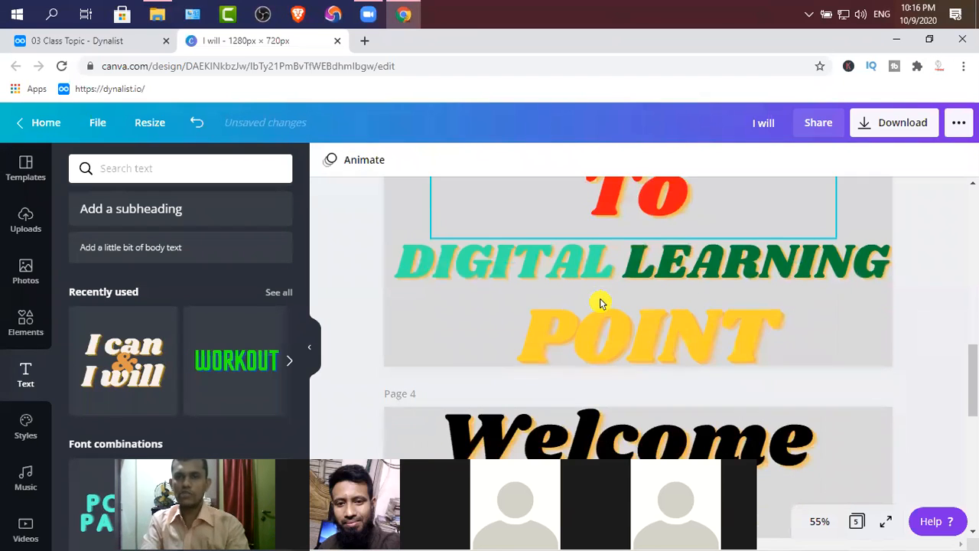
pyautogui.scroll(-1, 601, 303)
pyautogui.scroll(1, 618, 230)
pyautogui.click(590, 255)
pyautogui.press('Delete')
pyautogui.click(631, 340)
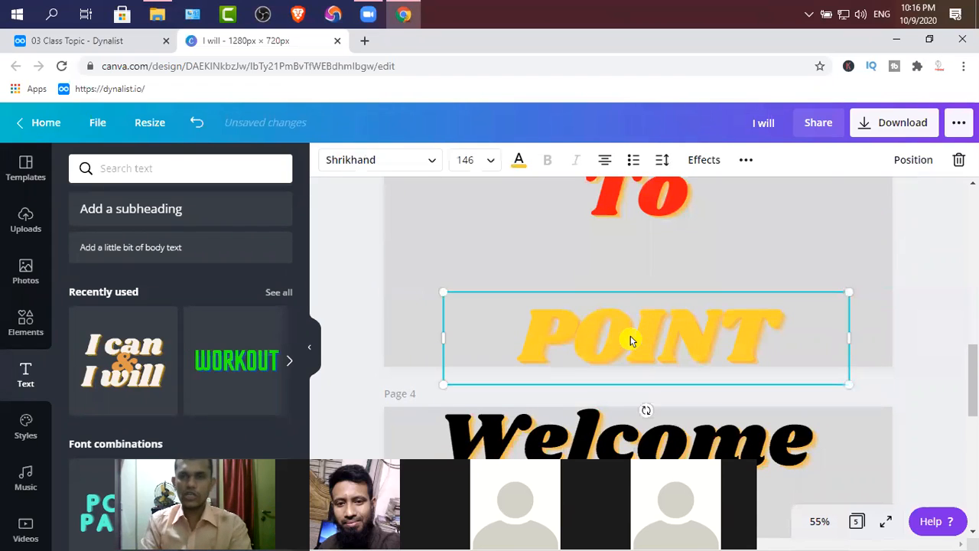
pyautogui.press('Delete')
# - Replace page 4's "Welcome" text with the full set of four text lines
pyautogui.scroll(-2, 619, 367)
pyautogui.click(609, 327)
pyautogui.press('Delete')
pyautogui.hotkey('ctrl', 'z')
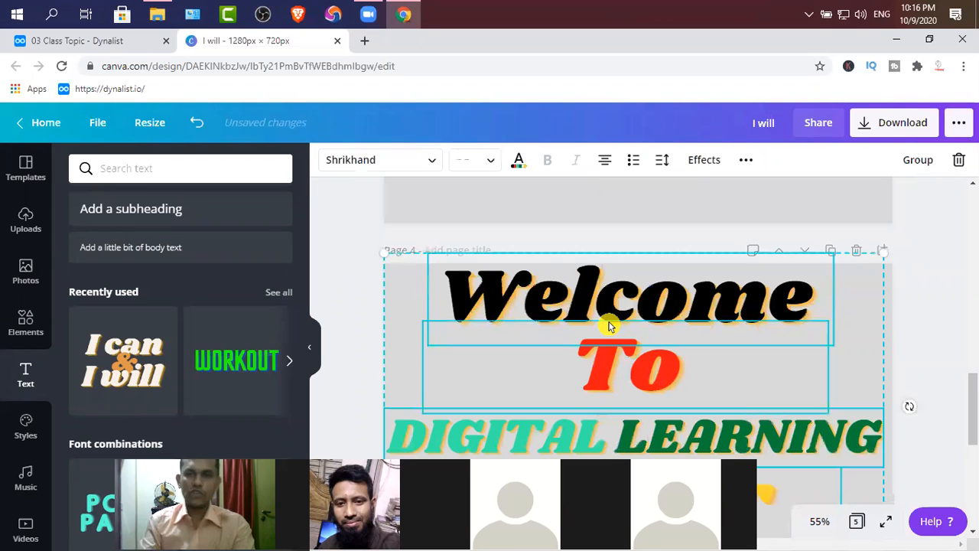
pyautogui.scroll(-1, 650, 359)
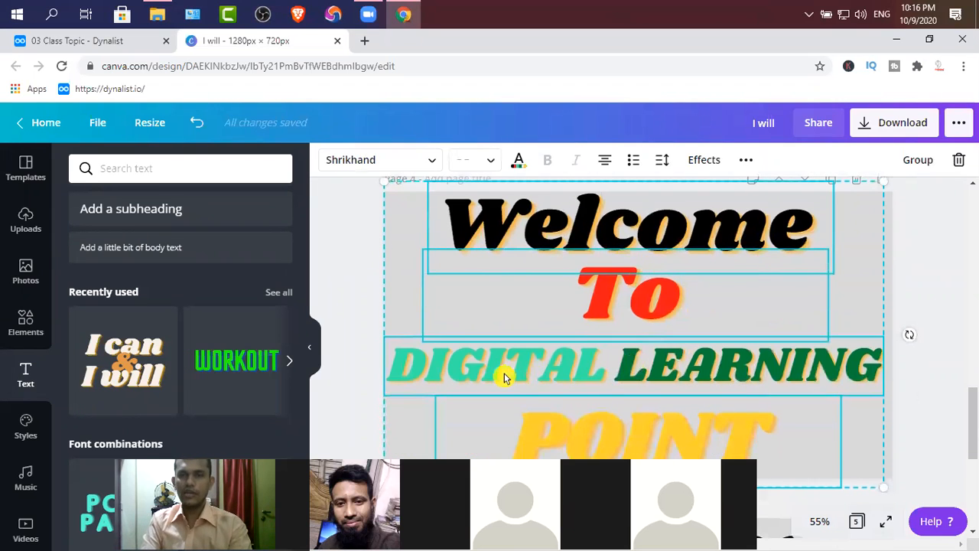
pyautogui.click(918, 308)
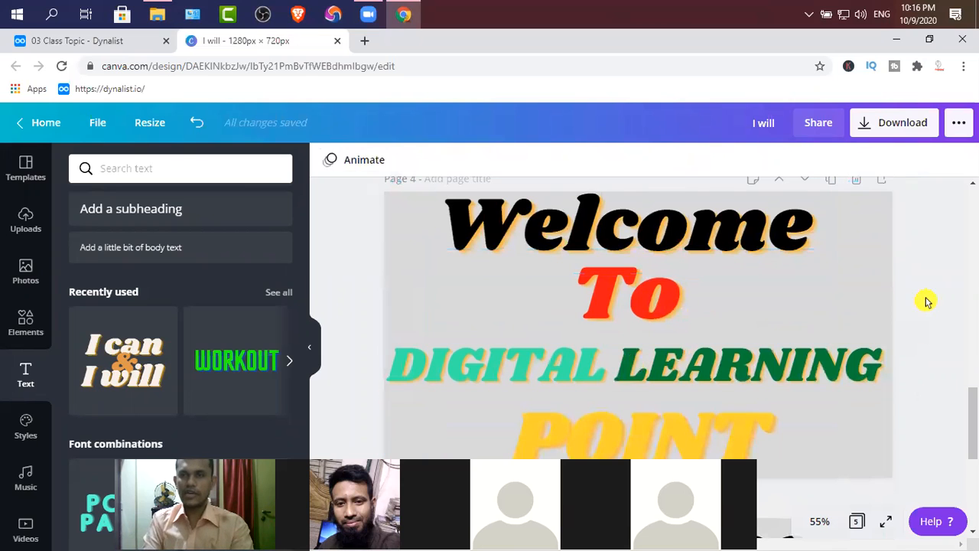
# - Delete the "Welcome", "To" and "POINT" lines from page 4, keeping only "DIGITAL LEARNING"
pyautogui.click(705, 230)
pyautogui.press('Delete')
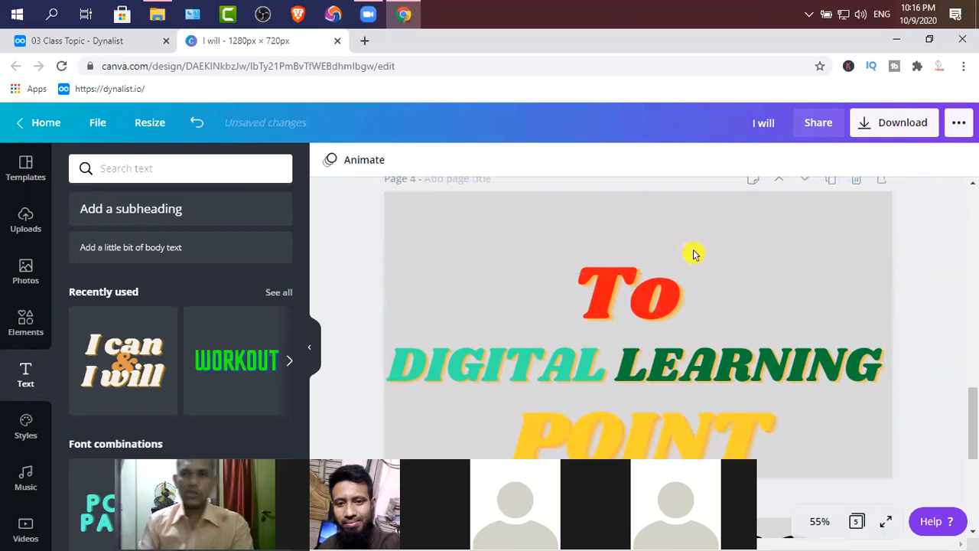
pyautogui.click(655, 295)
pyautogui.press('Delete')
pyautogui.scroll(-3, 596, 282)
pyautogui.click(596, 240)
pyautogui.press('Delete')
pyautogui.scroll(3, 612, 279)
pyautogui.scroll(-3, 612, 277)
# - Delete "Welcome" from page 5 and paste the four copied text lines in its place
pyautogui.click(623, 340)
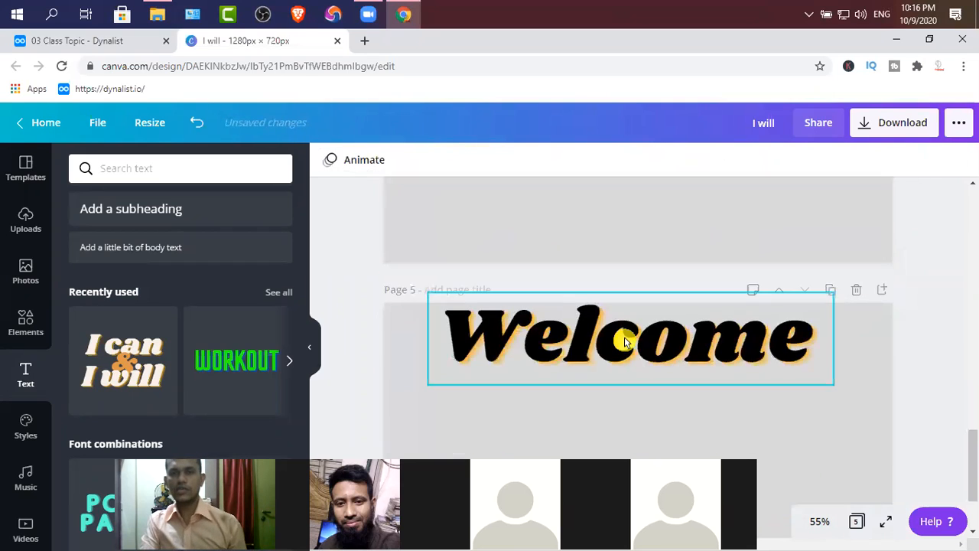
pyautogui.click(623, 340)
pyautogui.press('Delete')
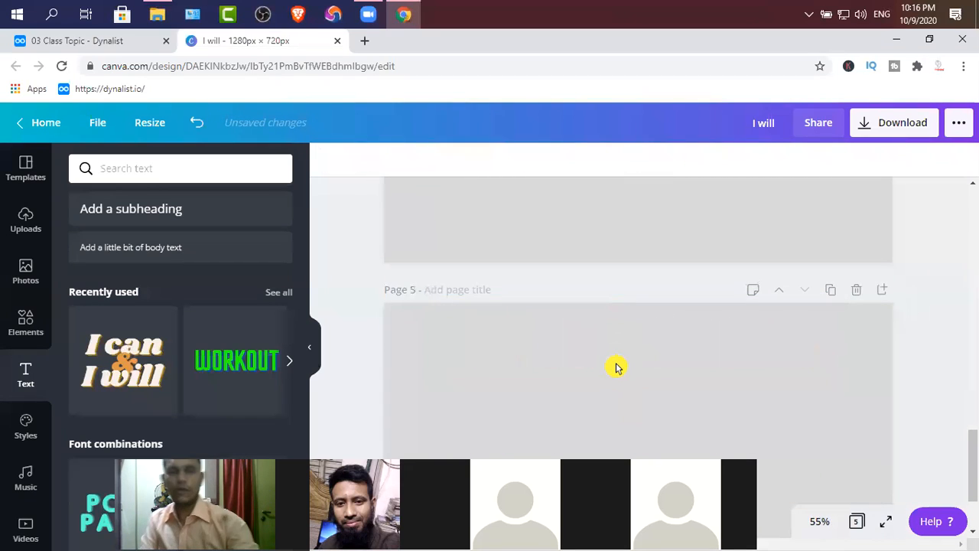
pyautogui.hotkey('ctrl', 'v')
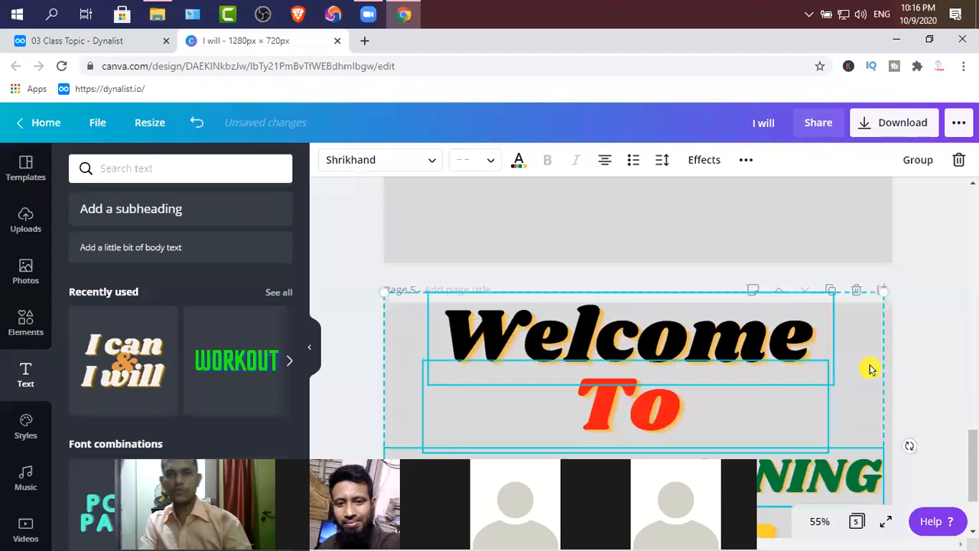
pyautogui.click(935, 341)
pyautogui.scroll(-2, 803, 348)
# - Delete the "DIGITAL LEARNING", "To" and "Welcome" lines from page 5, keeping only "POINT"
pyautogui.click(726, 350)
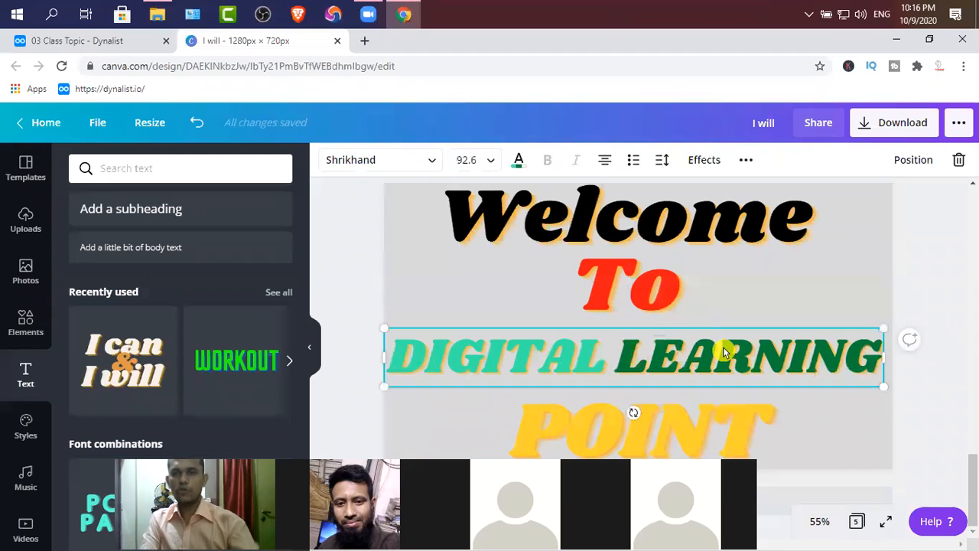
pyautogui.press('Delete')
pyautogui.click(629, 287)
pyautogui.press('Delete')
pyautogui.click(622, 234)
pyautogui.press('Delete')
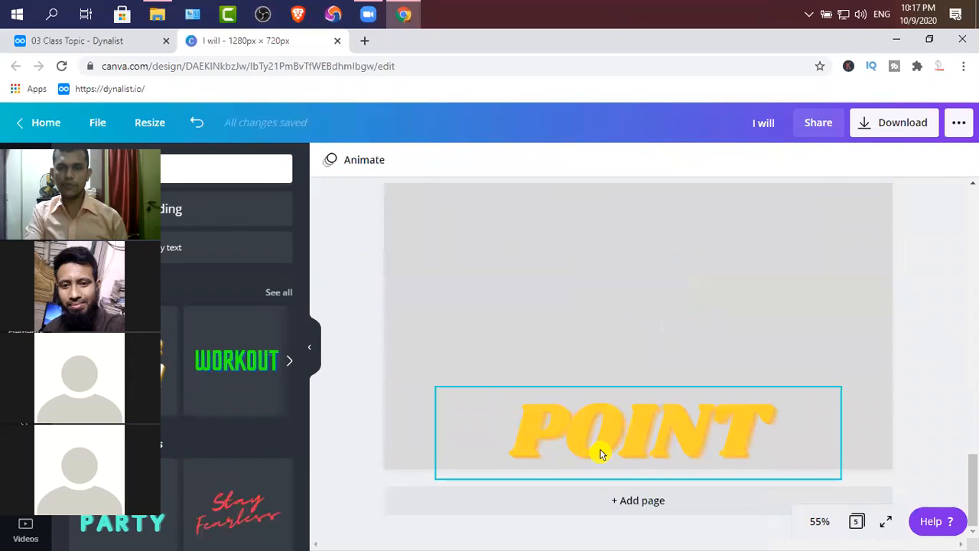
# - Review all five pages in order to check which words each page carries
pyautogui.scroll(1, 642, 429)
pyautogui.scroll(12, 643, 429)
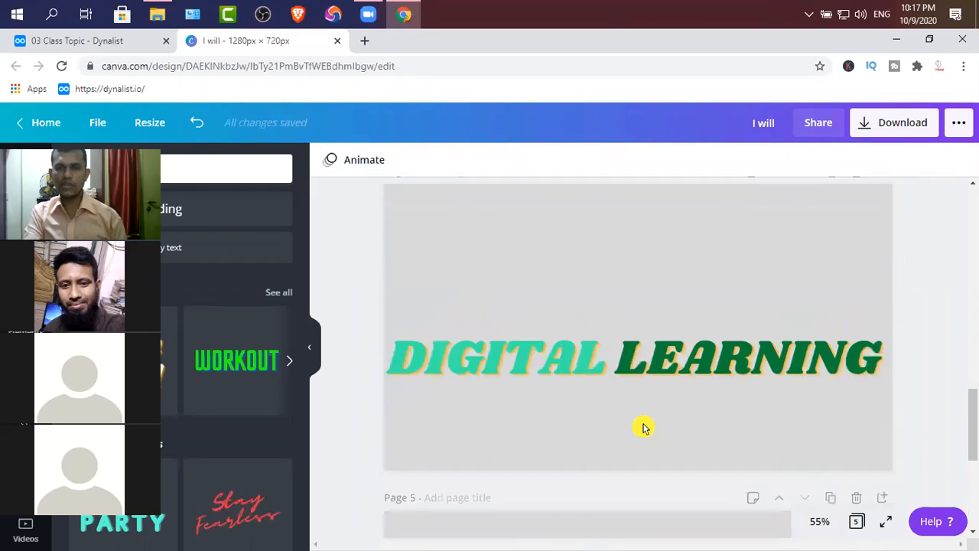
pyautogui.scroll(4, 642, 429)
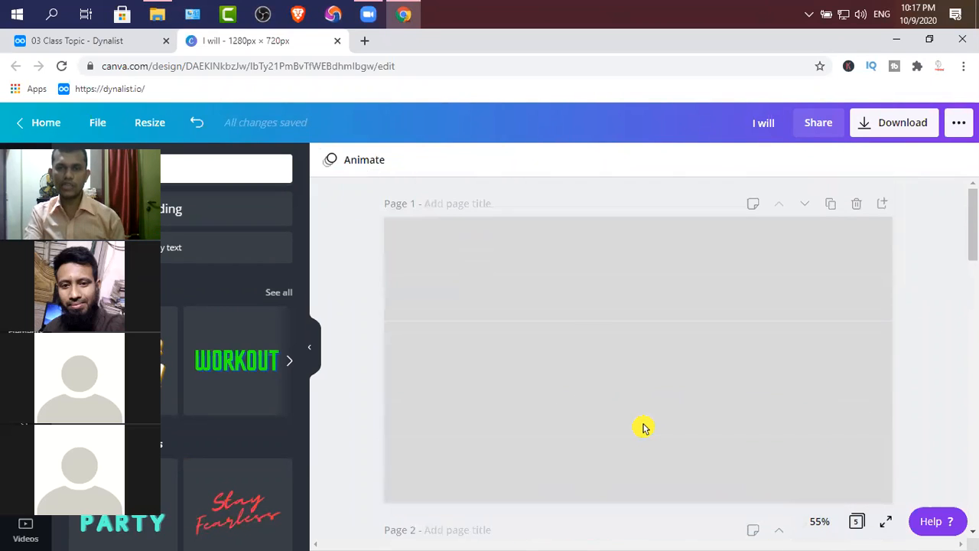
pyautogui.scroll(-5, 642, 428)
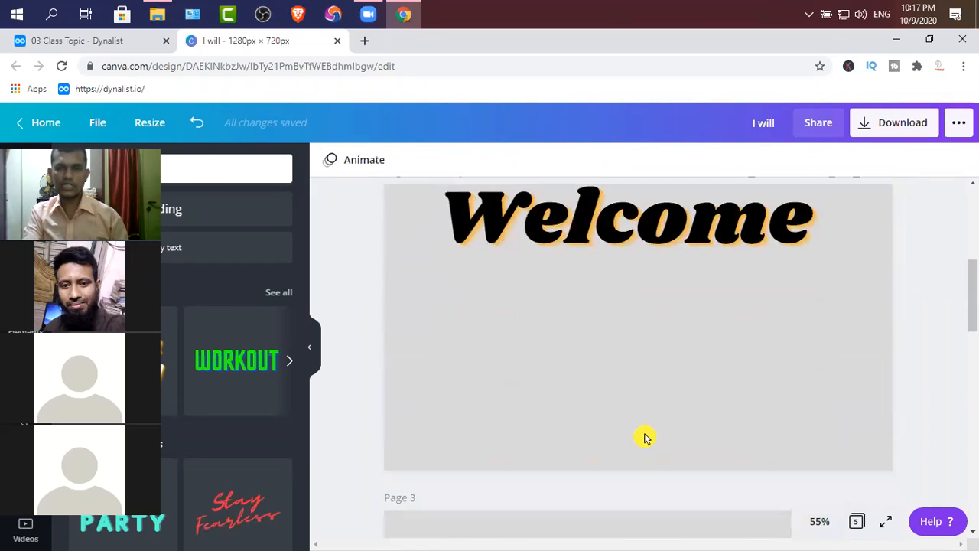
pyautogui.scroll(-10, 644, 437)
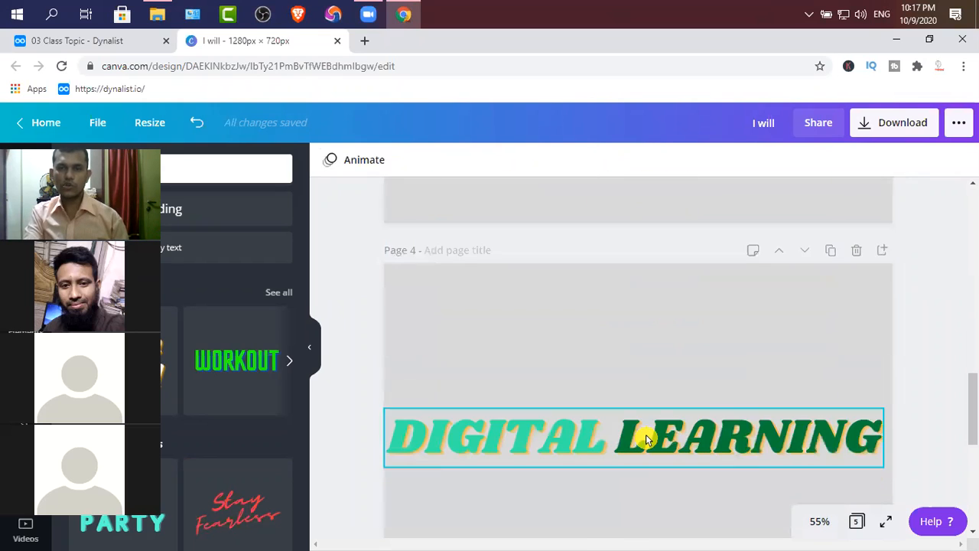
pyautogui.scroll(-2, 645, 438)
pyautogui.scroll(5, 566, 426)
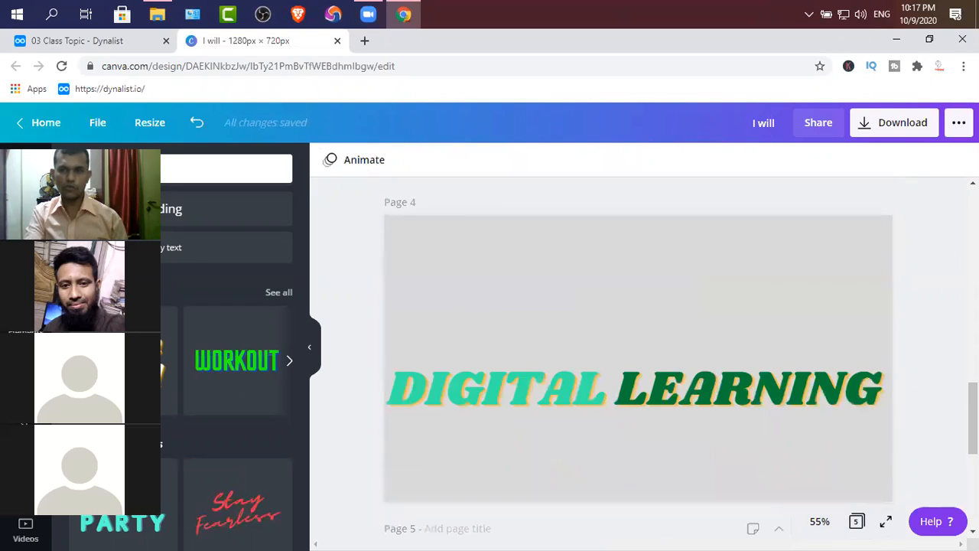
pyautogui.scroll(13, 601, 285)
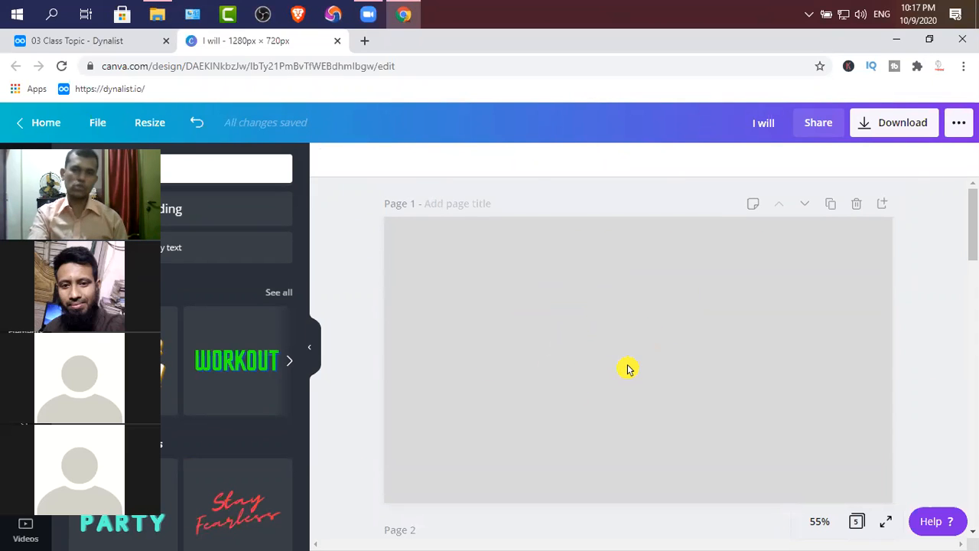
pyautogui.scroll(-5, 624, 368)
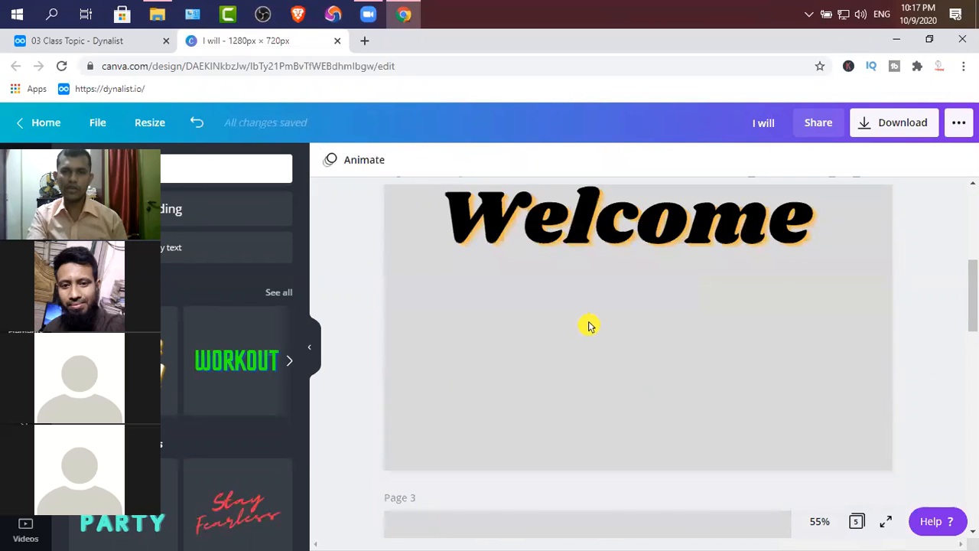
pyautogui.scroll(-10, 631, 425)
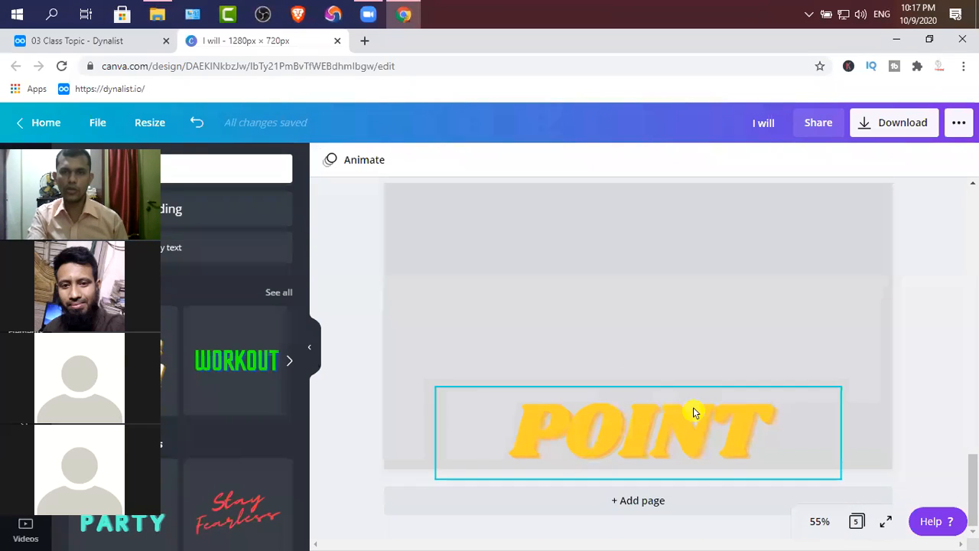
# - Set up a PNG download of the design and include all pages 1–5 in the page selection
pyautogui.click(865, 128)
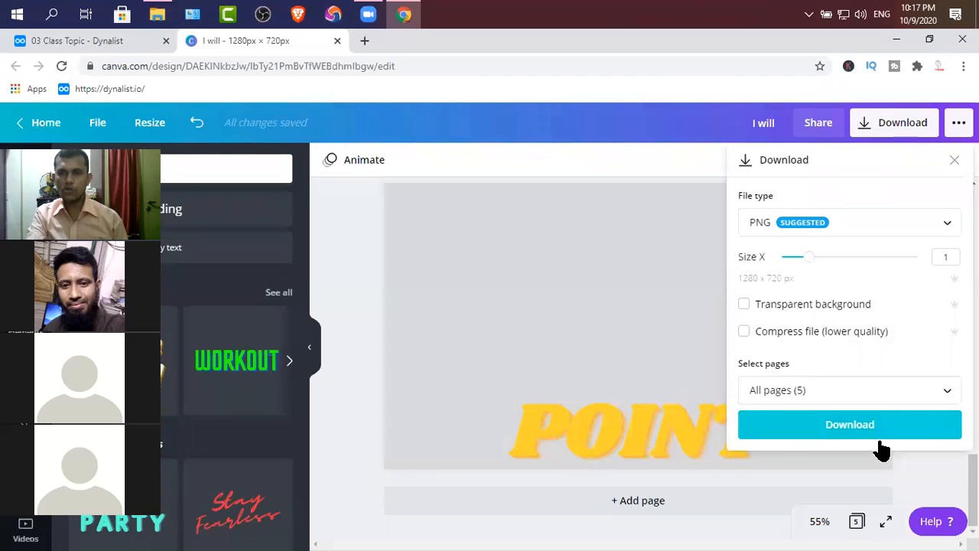
pyautogui.click(954, 161)
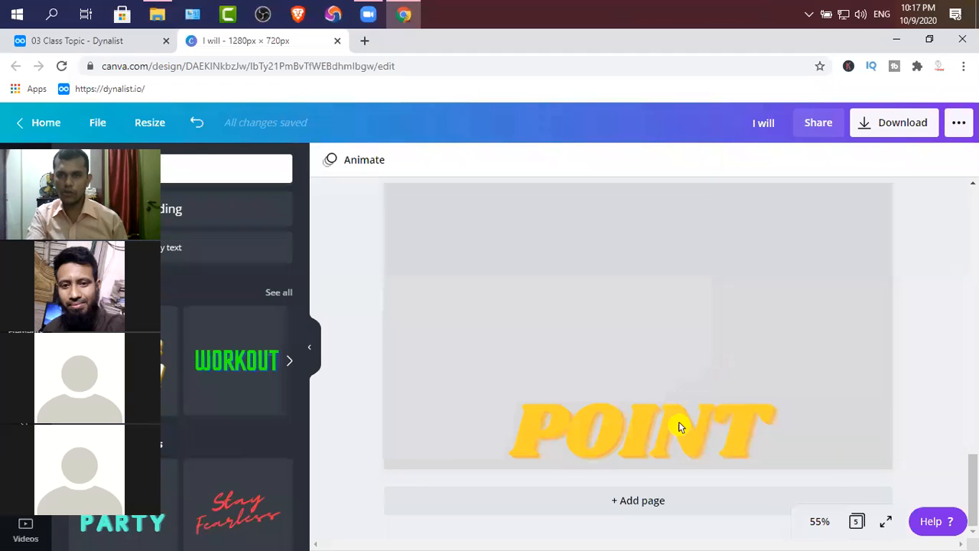
pyautogui.click(865, 132)
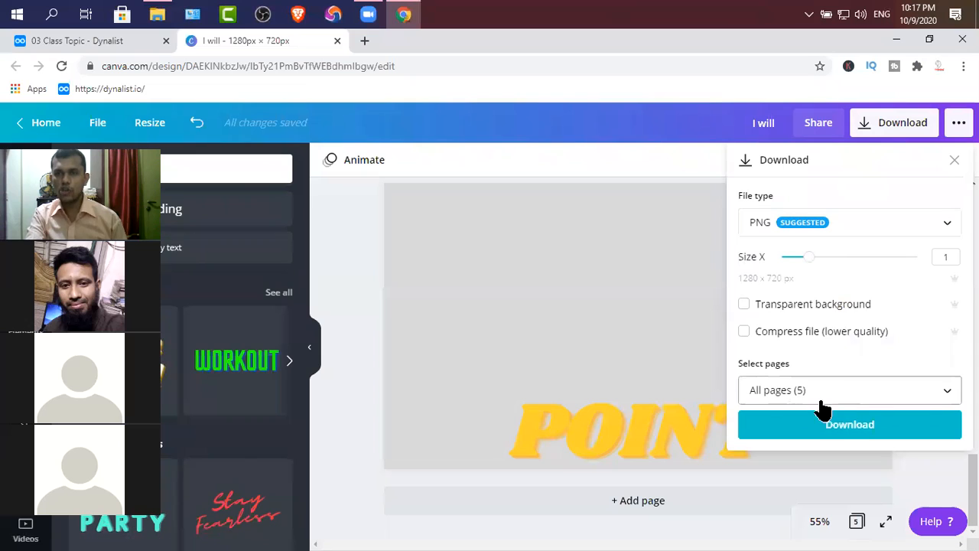
pyautogui.click(950, 392)
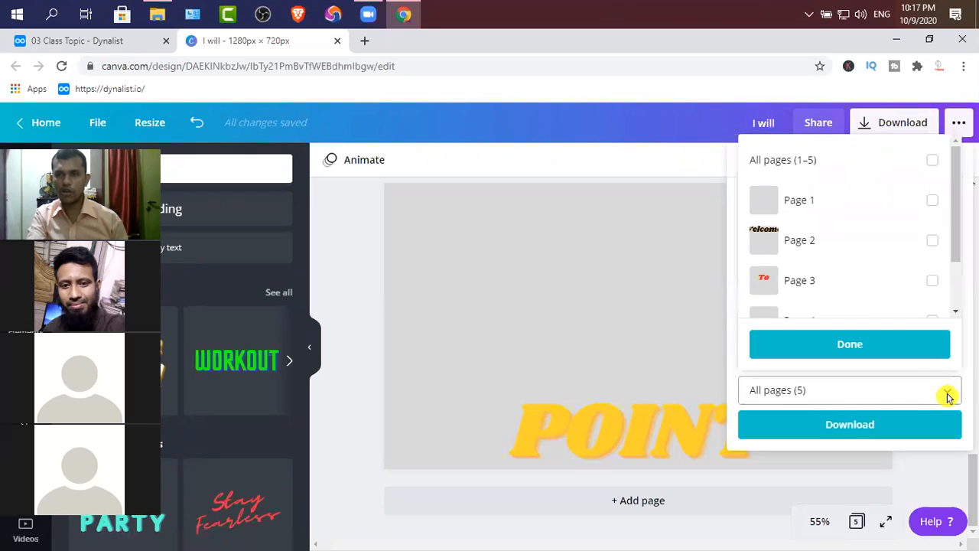
pyautogui.click(932, 280)
pyautogui.click(932, 240)
pyautogui.click(932, 201)
pyautogui.scroll(-1, 931, 308)
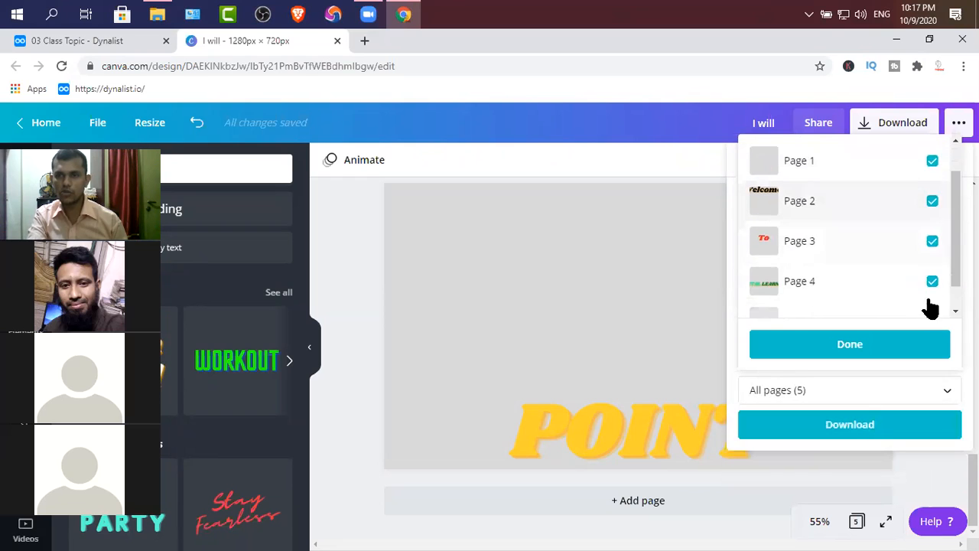
pyautogui.scroll(-1, 931, 307)
pyautogui.click(933, 293)
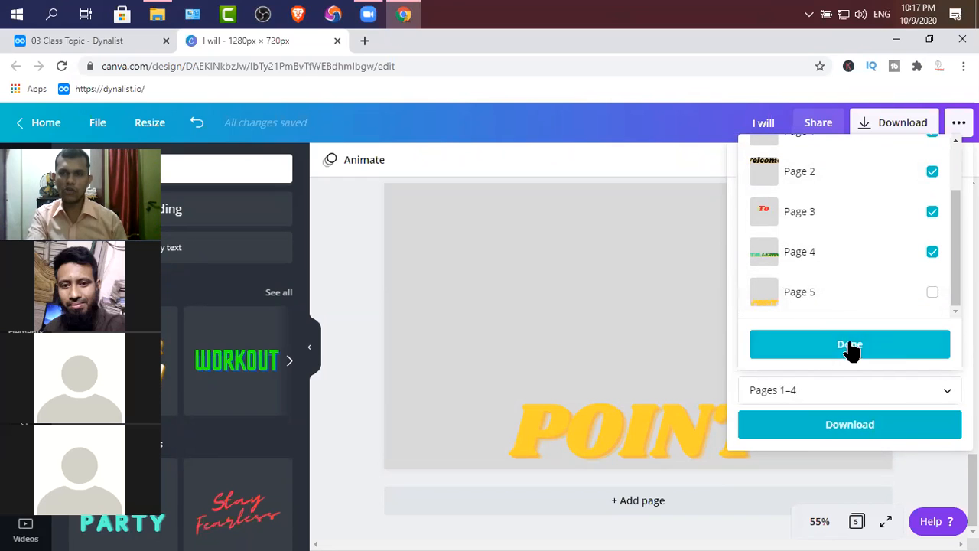
pyautogui.click(932, 291)
# - Confirm the page selection, download the pages, and dismiss the saved-design dialog
pyautogui.click(868, 345)
pyautogui.click(829, 425)
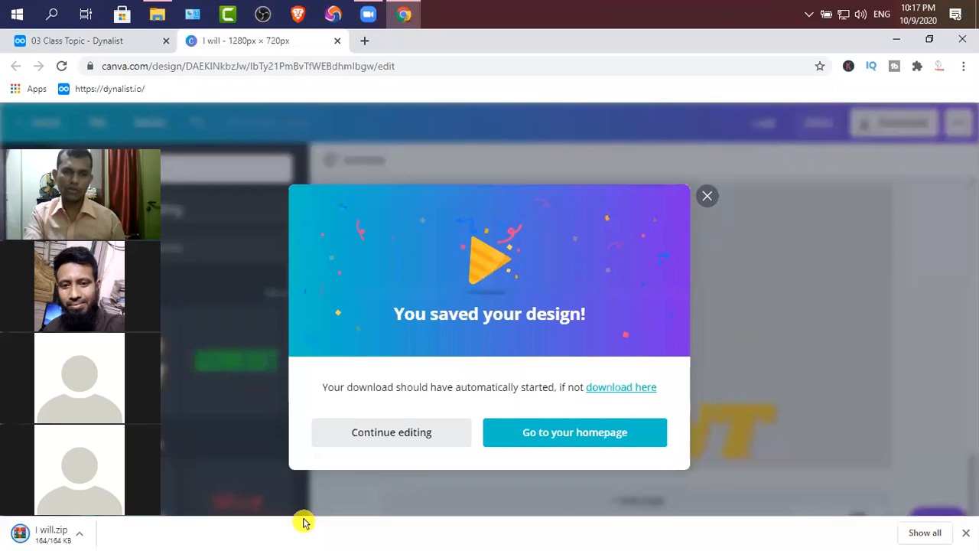
pyautogui.click(707, 179)
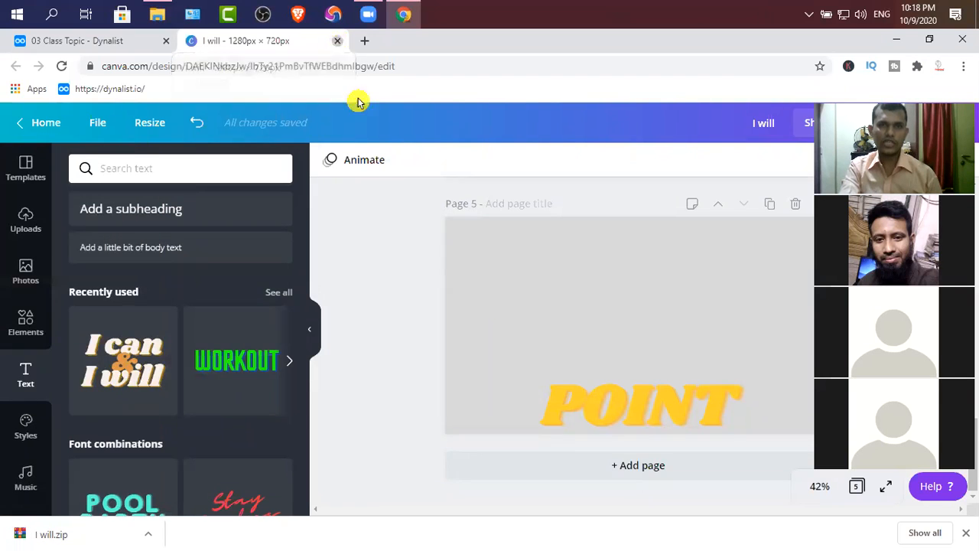
# - Close the Canva design and switch to the "03 Class Topic" outline in Dynalist
pyautogui.click(337, 40)
pyautogui.click(191, 44)
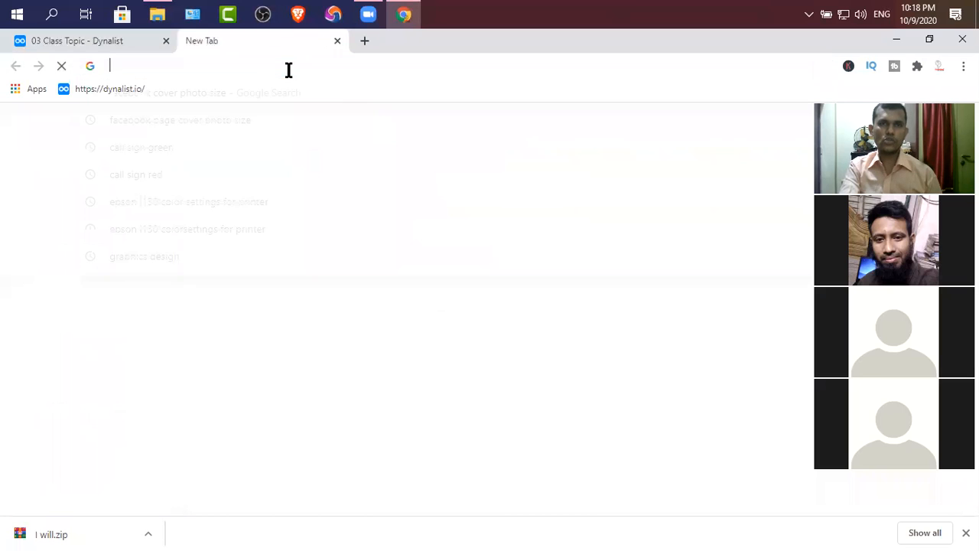
pyautogui.click(115, 44)
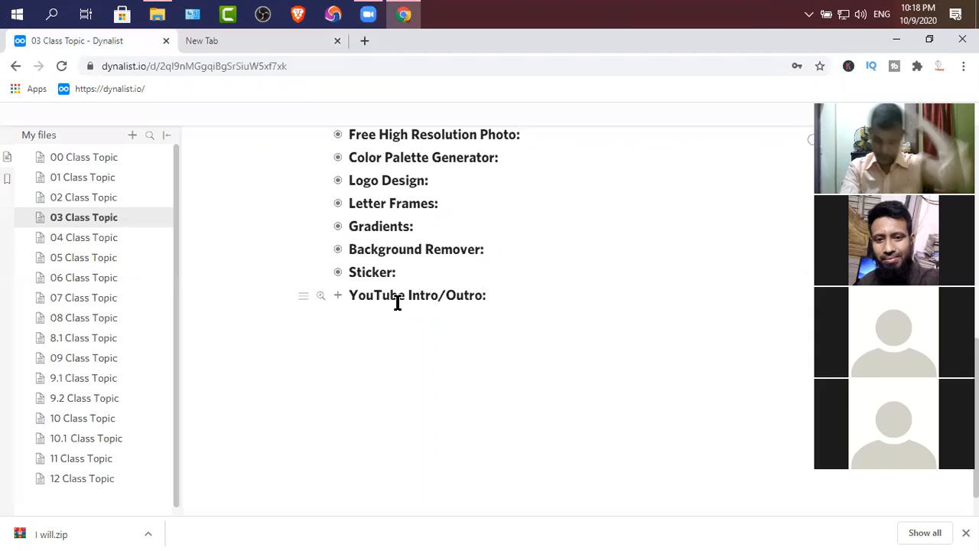
pyautogui.scroll(4, 398, 302)
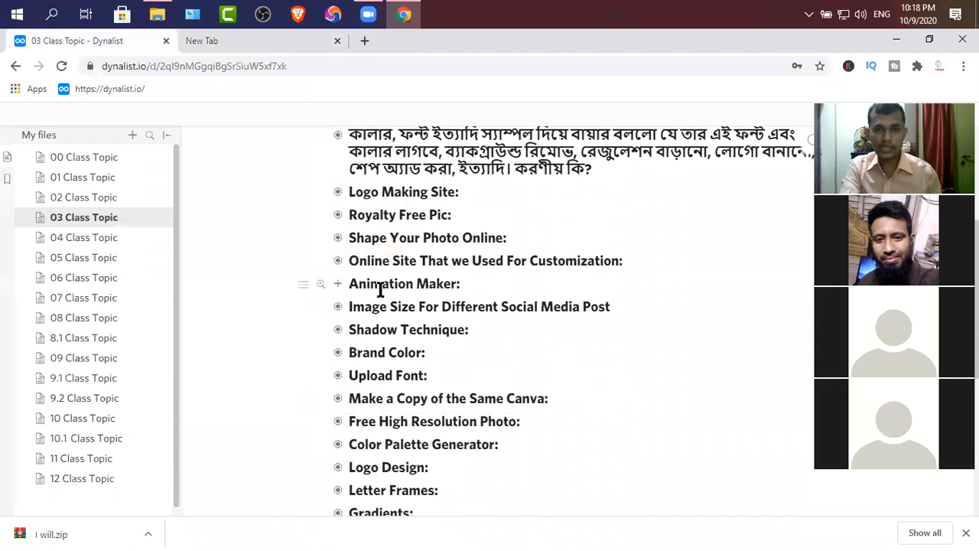
pyautogui.click(337, 283)
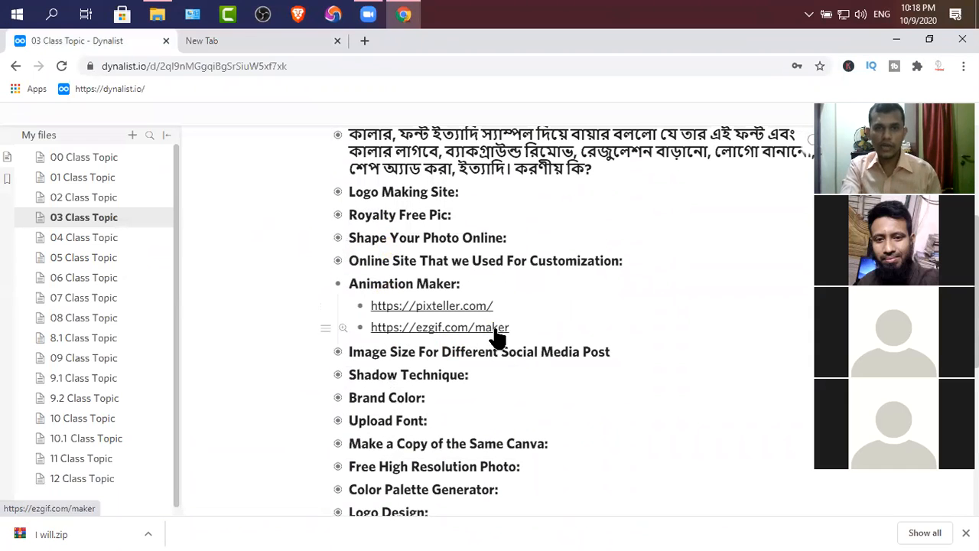
pyautogui.moveTo(534, 329); pyautogui.dragTo(386, 328)
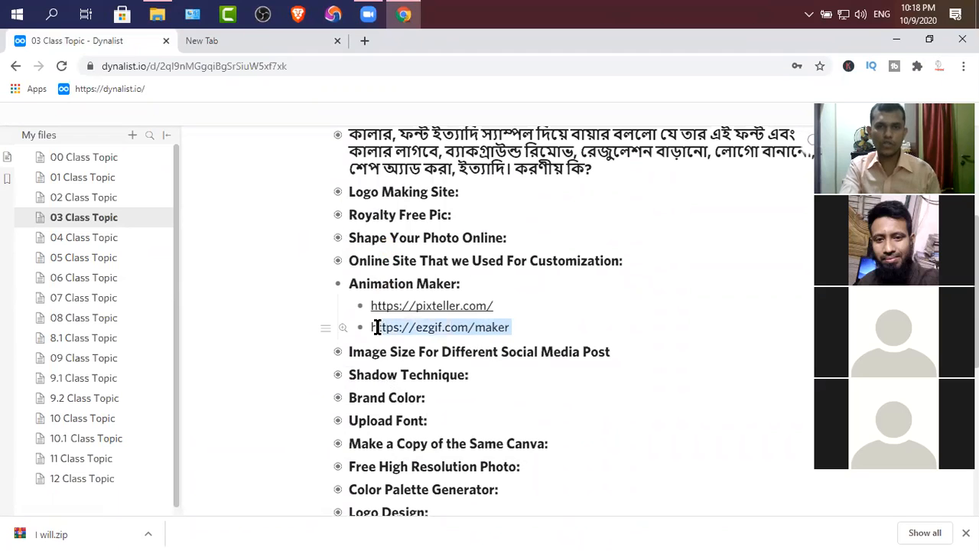
pyautogui.click(526, 331)
pyautogui.moveTo(513, 329); pyautogui.dragTo(367, 331)
pyautogui.hotkey('ctrl', 'c')
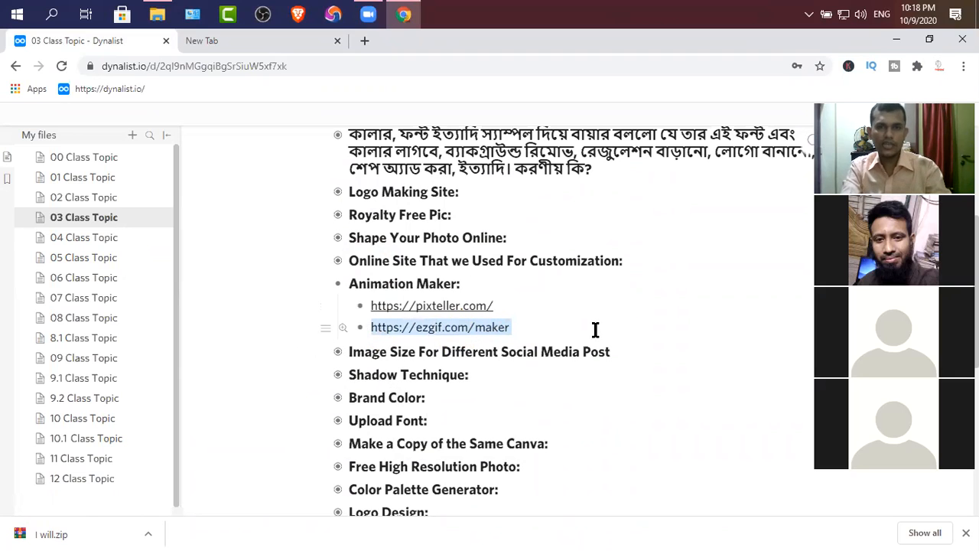
# - Load the copied ezgif.com/maker address in the empty browser tab
pyautogui.click(256, 42)
pyautogui.click(233, 64)
pyautogui.hotkey('ctrl', 'v')
pyautogui.press('Return')
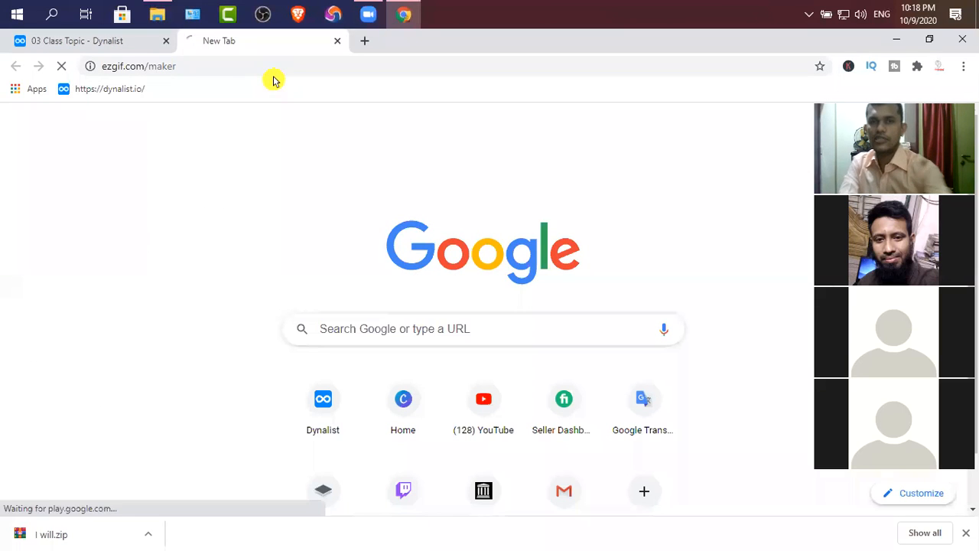
# - Switch to File Explorer, go to the Downloads folder and select the I will.zip archive
pyautogui.click(159, 13)
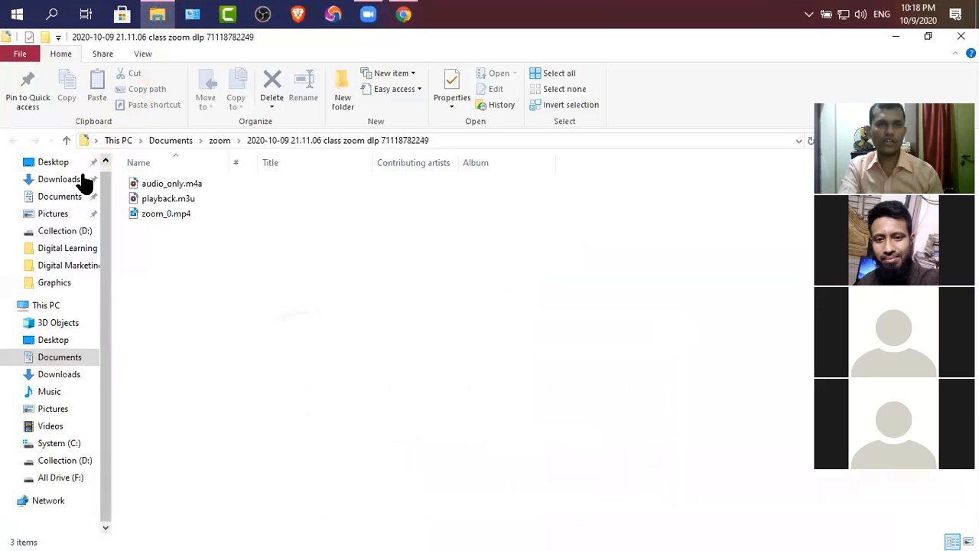
pyautogui.click(57, 183)
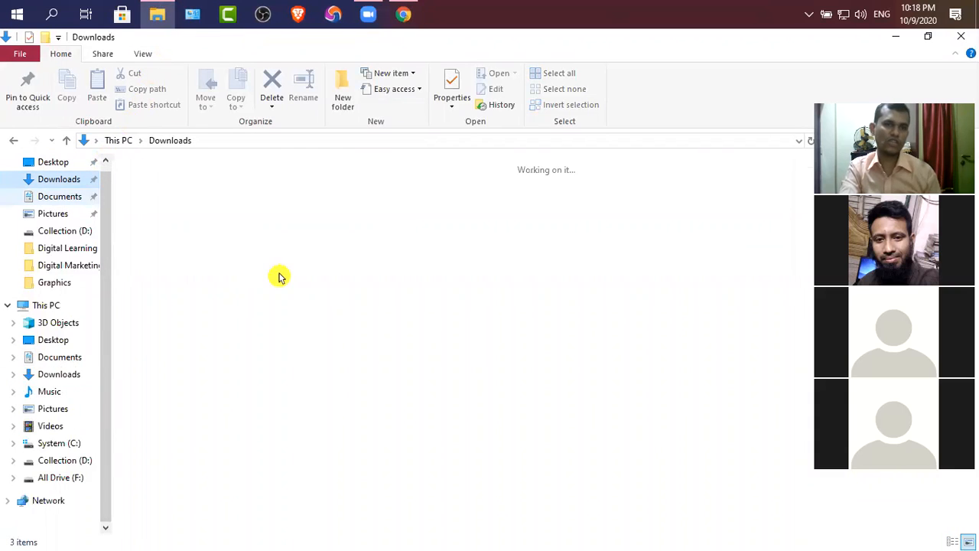
pyautogui.click(329, 235)
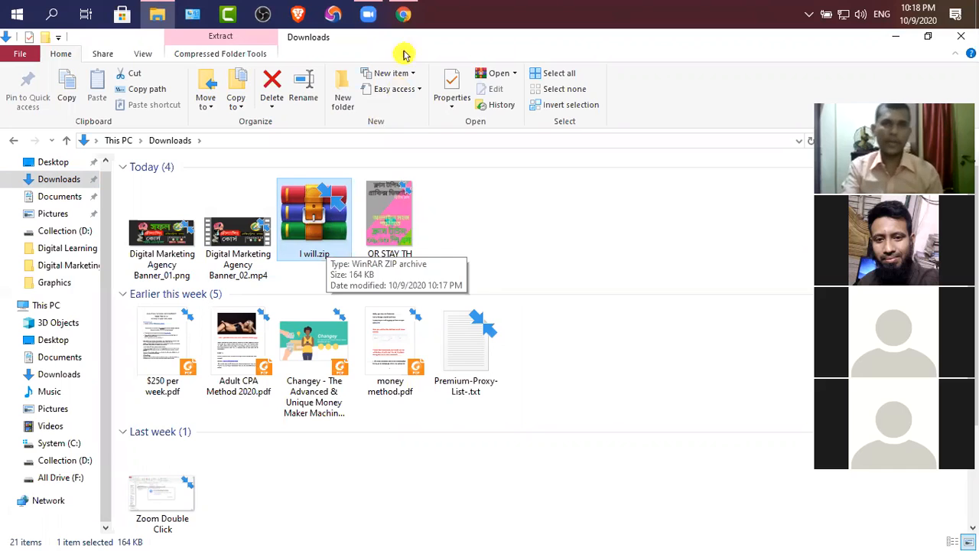
# - Switch to Chrome and search Google in a new tab for "WIN RAR APPLICATION DOWNLOAD"
pyautogui.click(403, 14)
pyautogui.hotkey('ctrl', 't')
pyautogui.click(273, 63)
pyautogui.write('WIN RAR ')
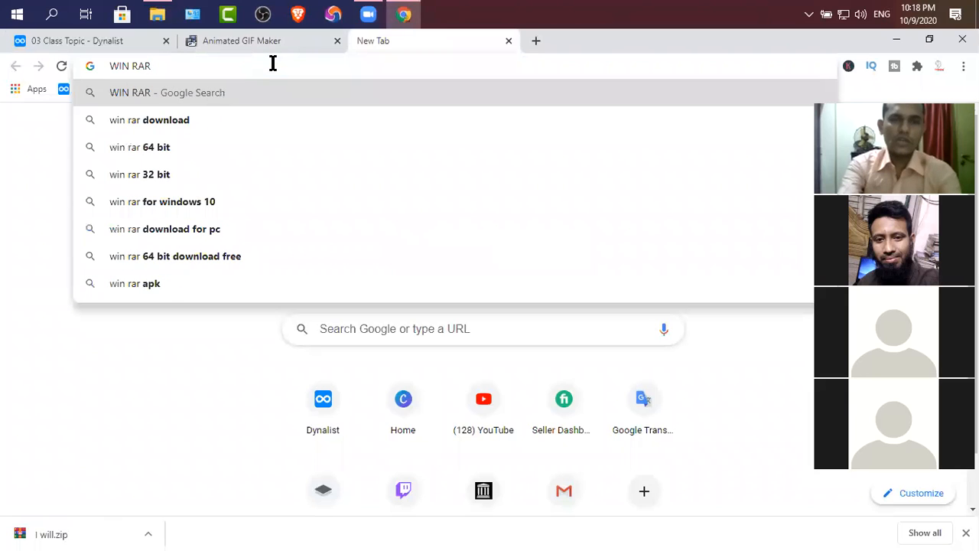
pyautogui.write('APP')
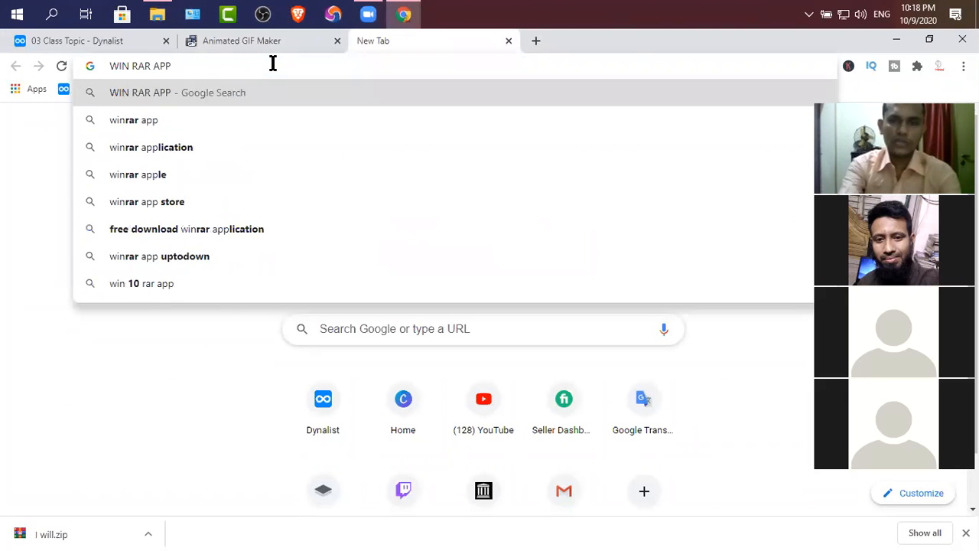
pyautogui.write('LICATION')
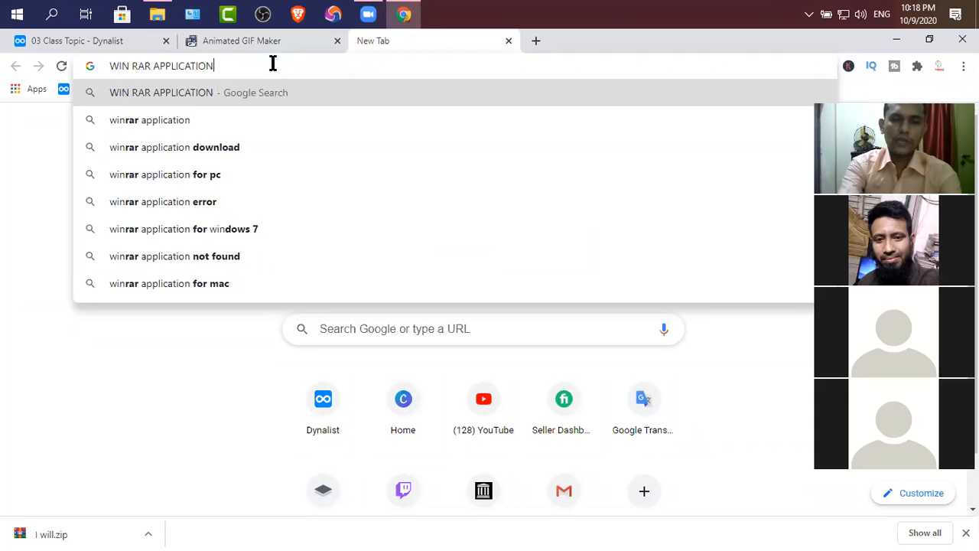
pyautogui.write(' DOWNLOAD')
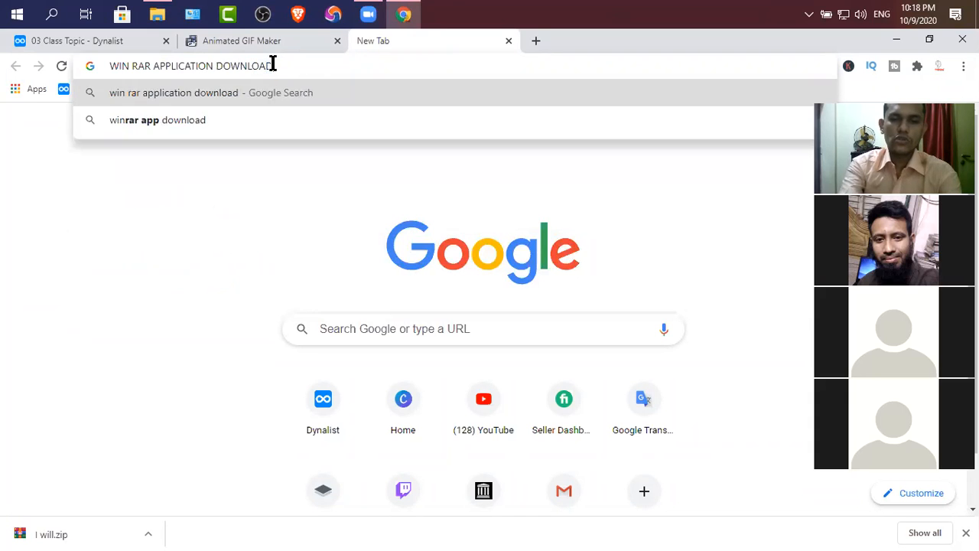
pyautogui.press('Return')
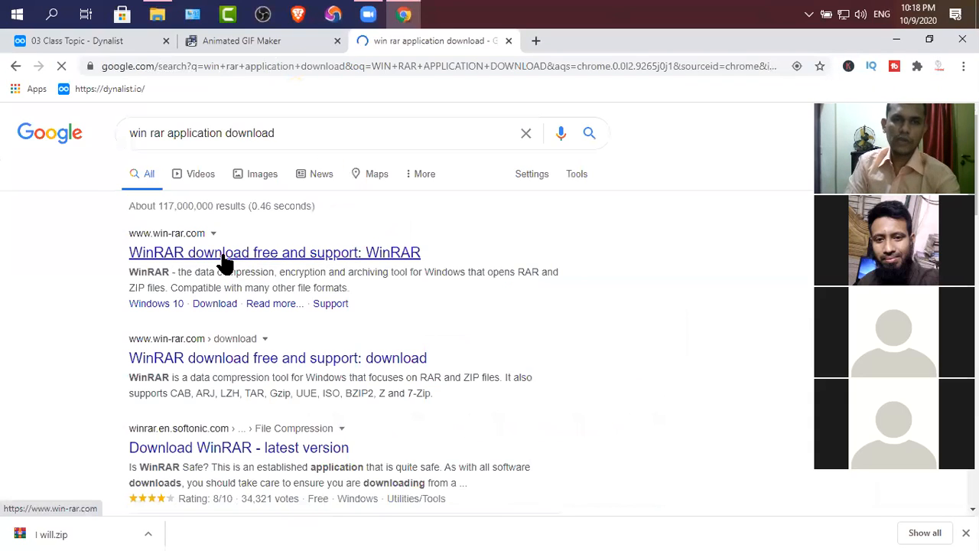
# - Open the official win-rar.com site from the search results and start the WinRAR installer download
pyautogui.click(293, 265)
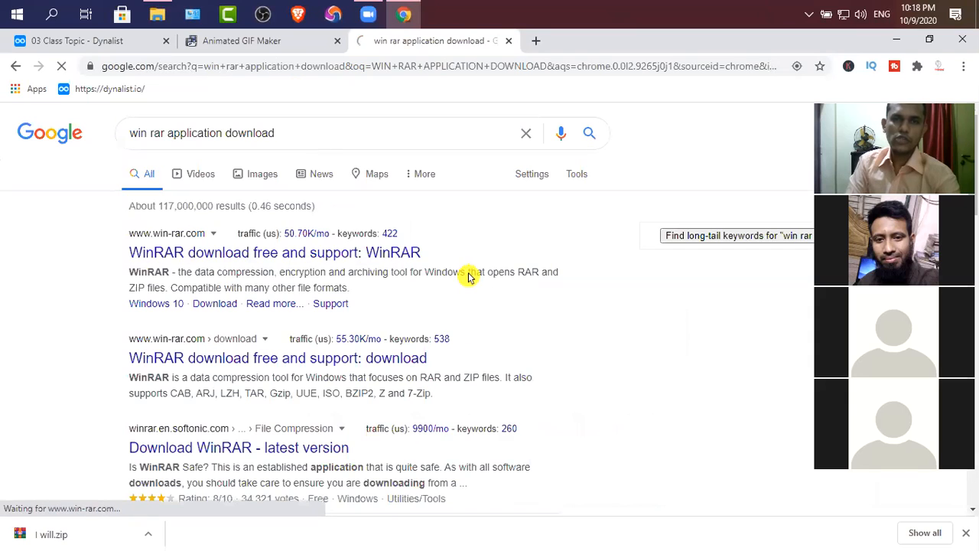
pyautogui.scroll(-1, 468, 274)
pyautogui.scroll(-1, 468, 274)
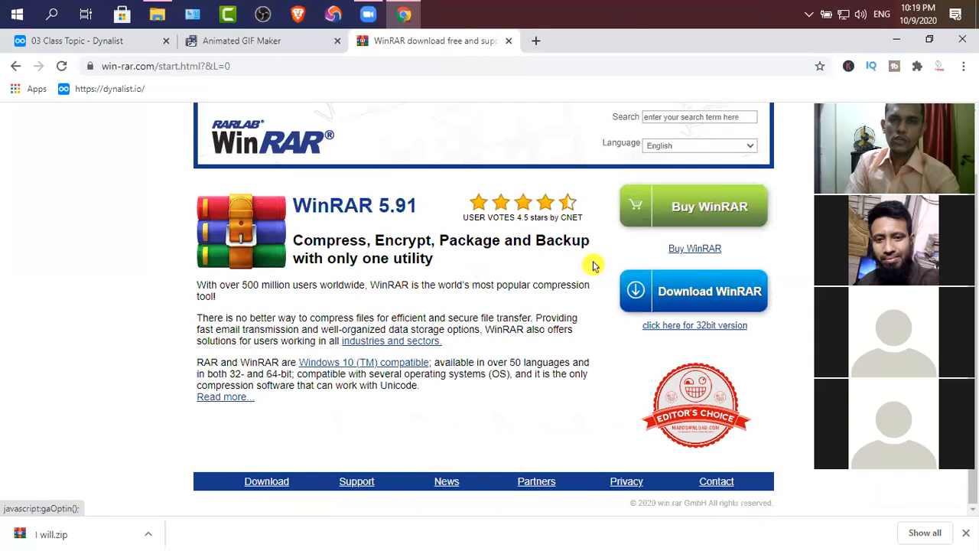
pyautogui.click(722, 306)
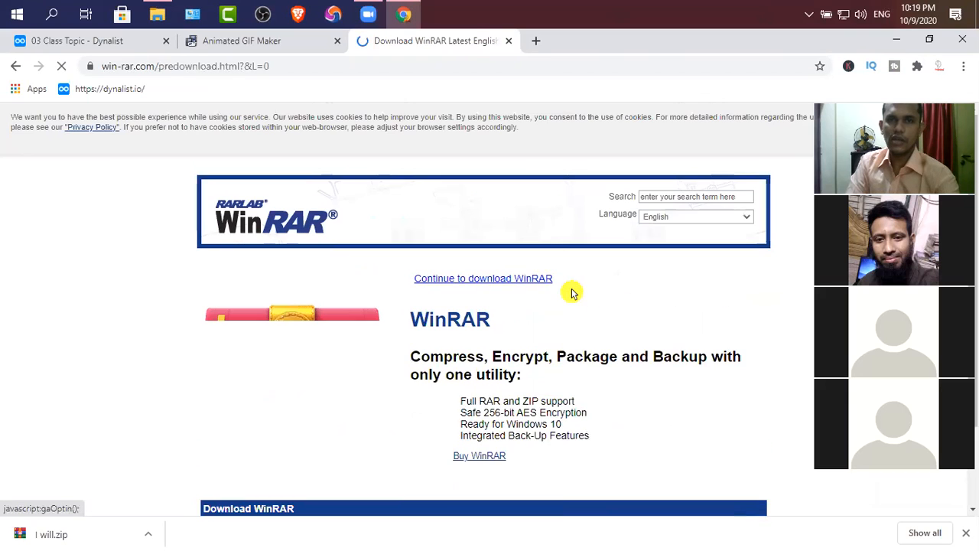
pyautogui.scroll(-2, 574, 293)
pyautogui.scroll(-1, 573, 293)
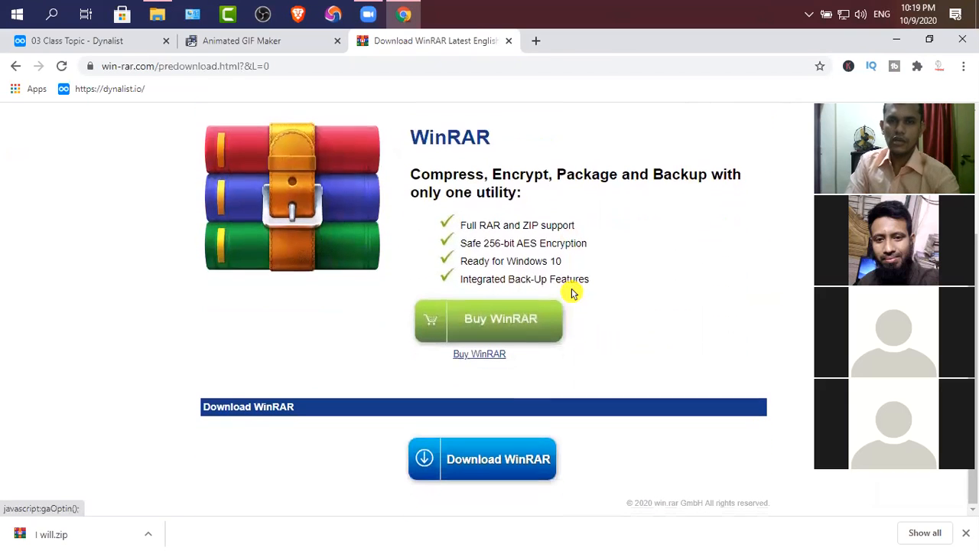
pyautogui.click(470, 473)
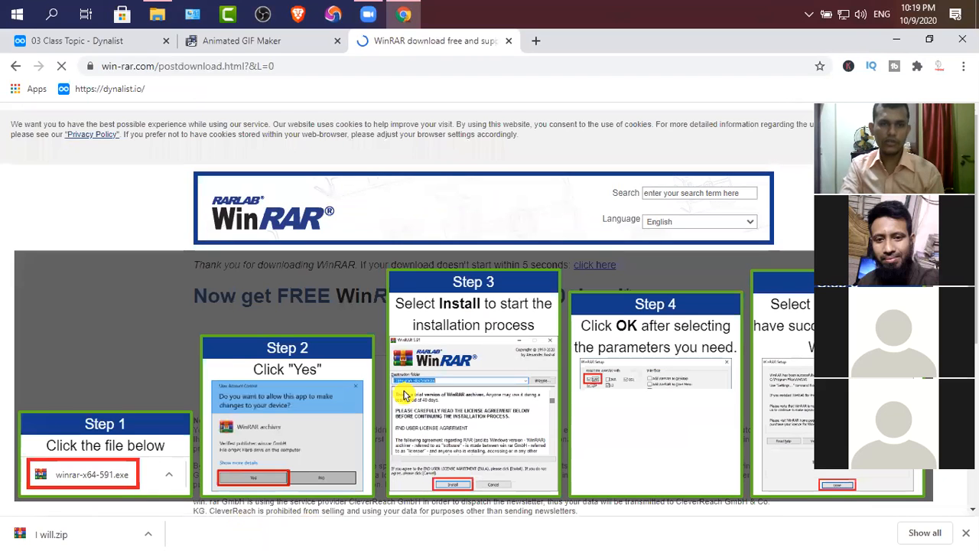
# - Cancel the winrar-x64-591.exe download and close the WinRAR tab
pyautogui.scroll(-2, 397, 398)
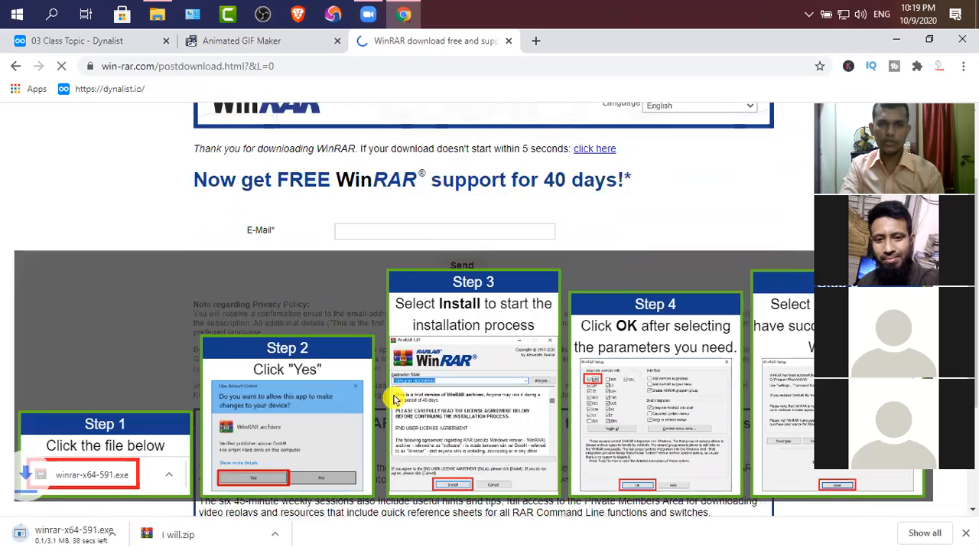
pyautogui.click(145, 535)
pyautogui.click(175, 507)
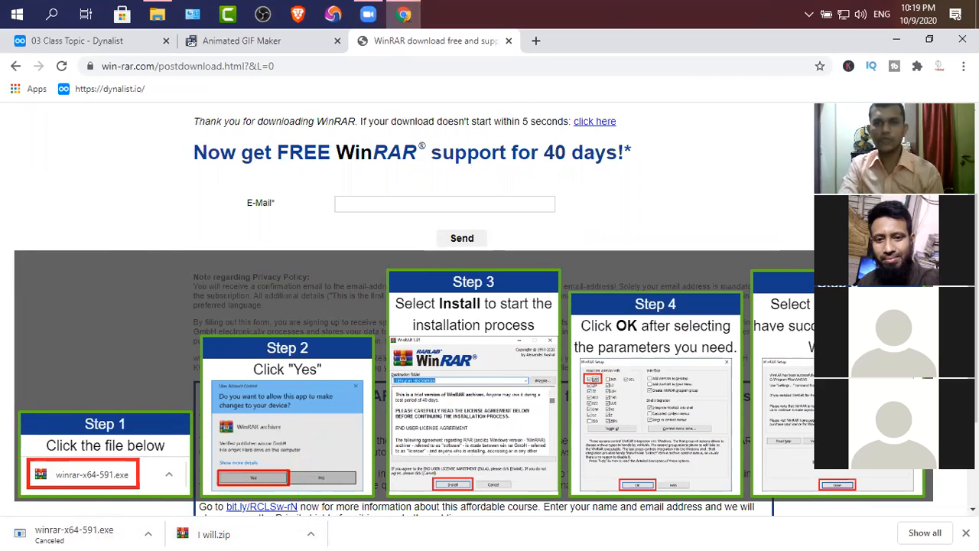
pyautogui.moveTo(893, 149); pyautogui.dragTo(80, 148)
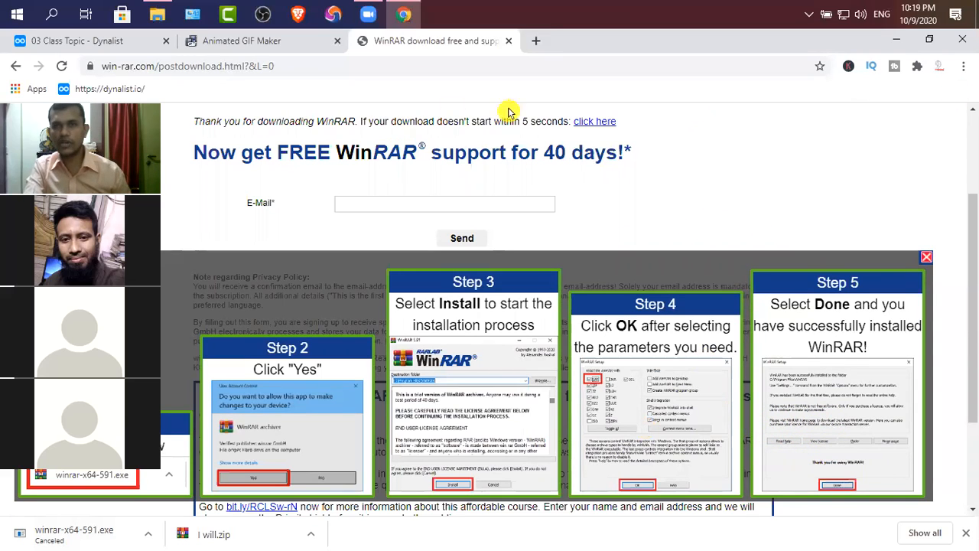
pyautogui.click(512, 40)
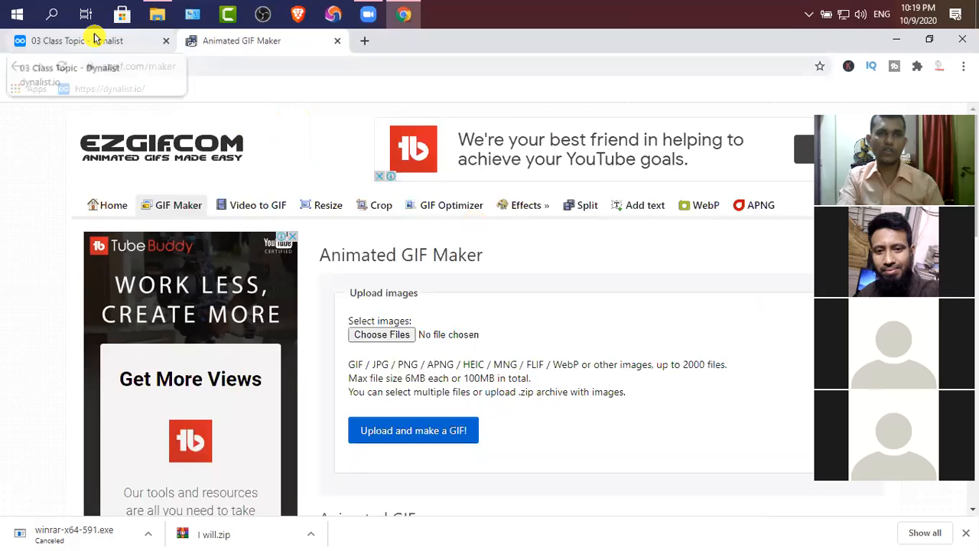
# - Switch to File Explorer and extract I will.zip with WinRAR into an "I will" folder in Downloads, dismissing the license reminder and closing WinRAR
pyautogui.click(164, 15)
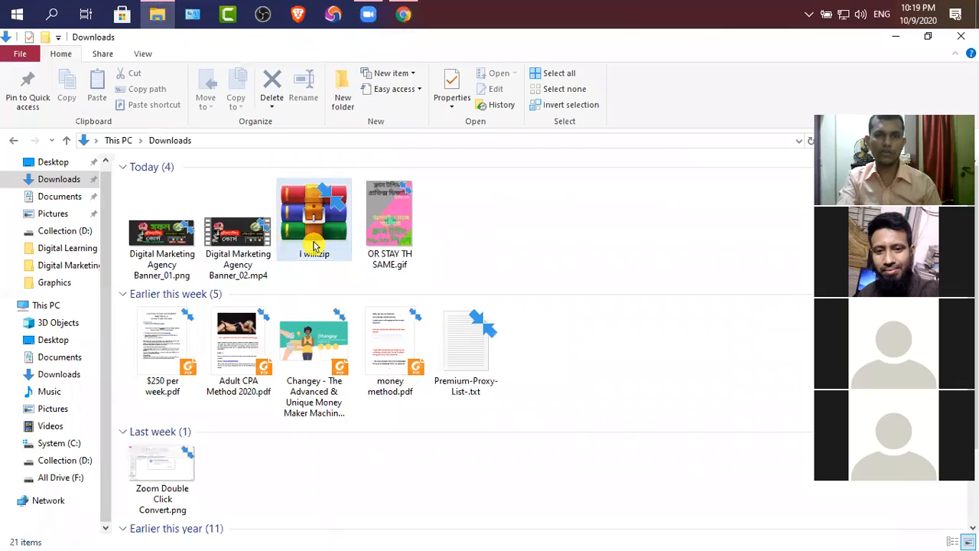
pyautogui.click(325, 223)
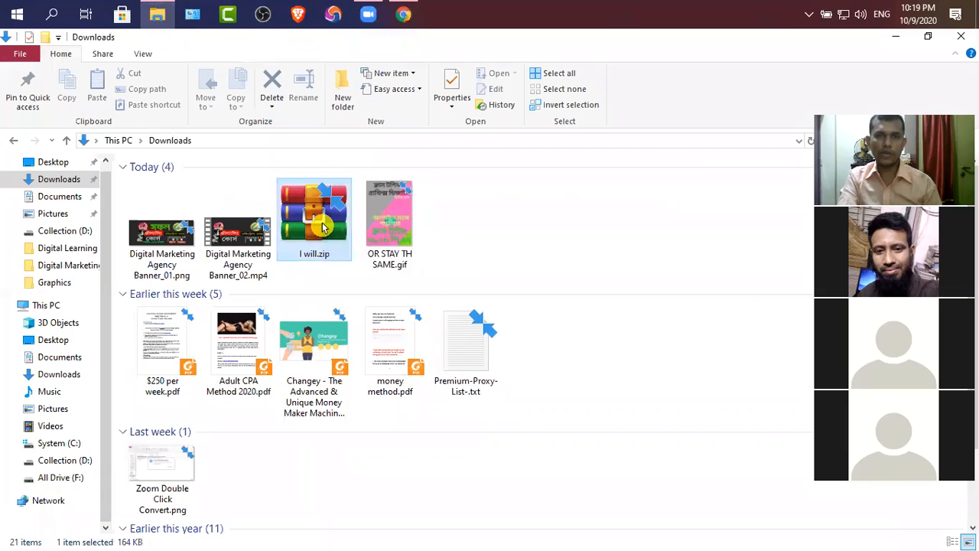
pyautogui.press('Return')
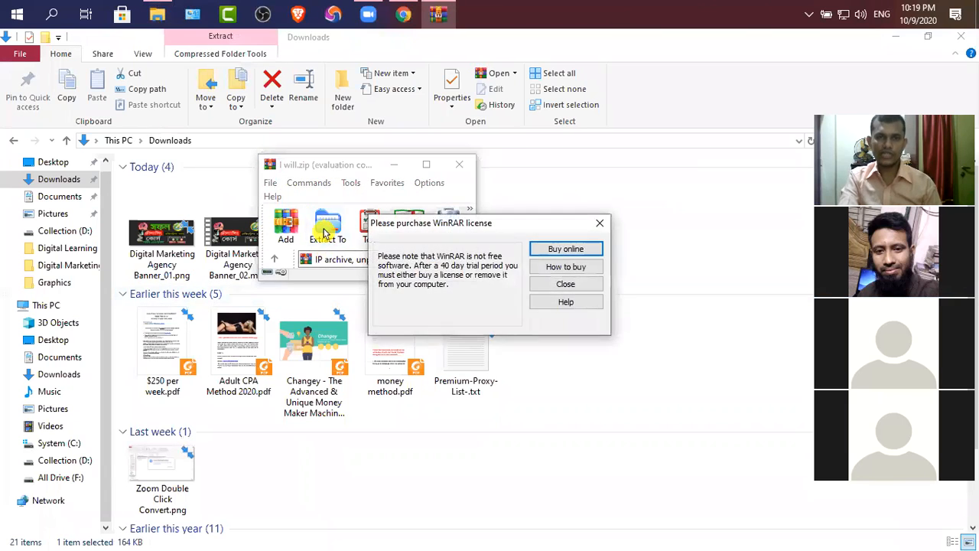
pyautogui.click(599, 225)
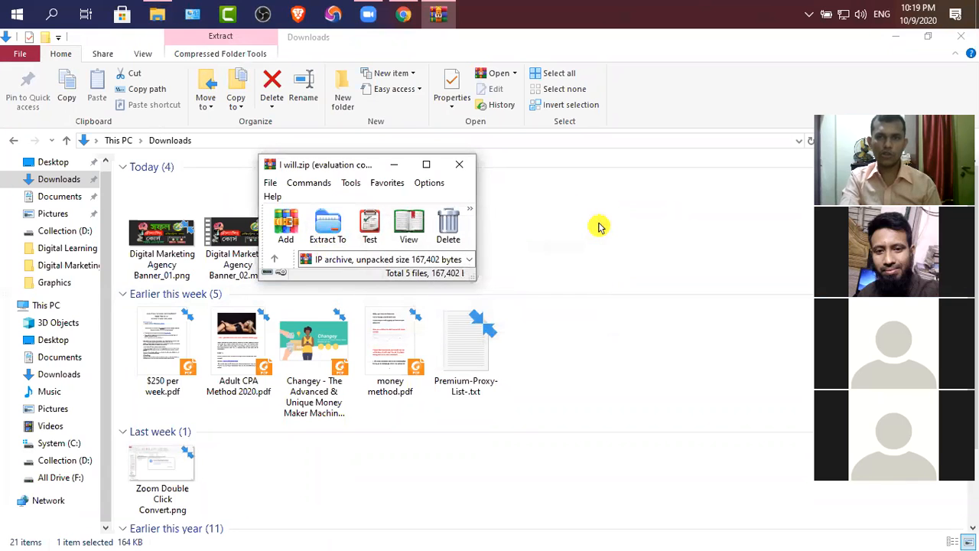
pyautogui.click(325, 227)
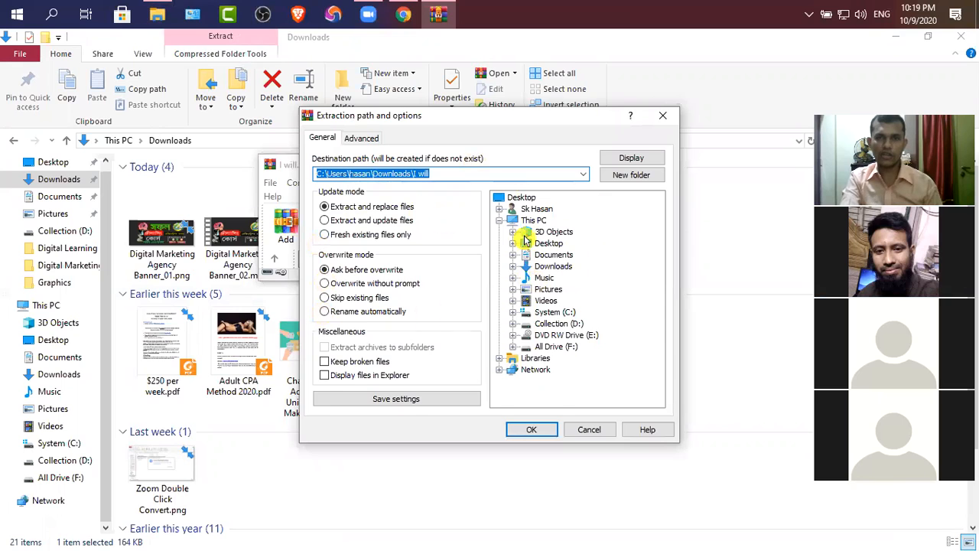
pyautogui.click(536, 430)
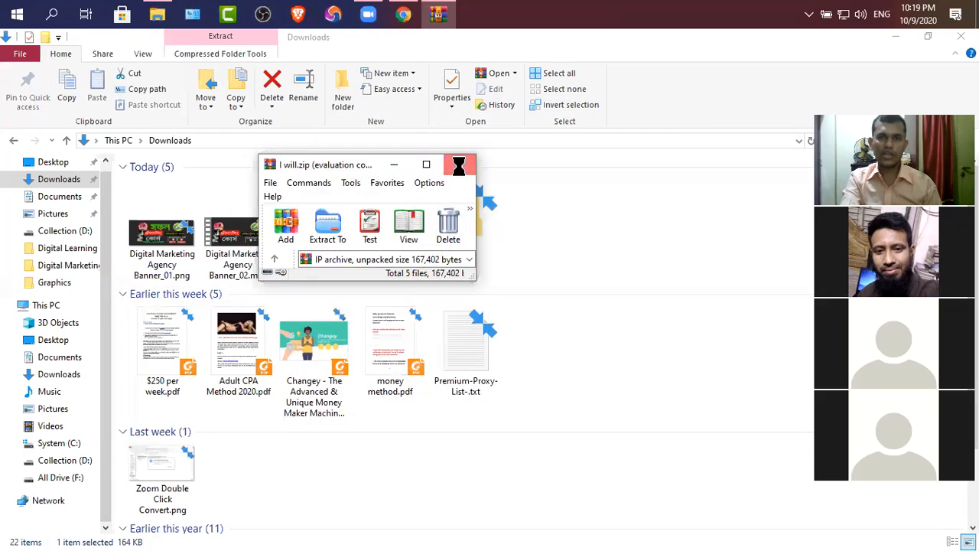
pyautogui.click(458, 164)
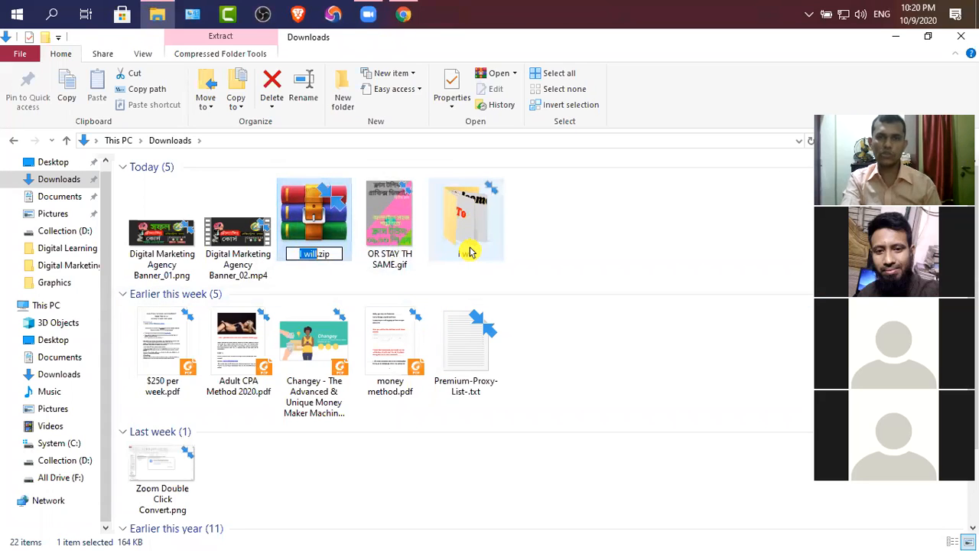
# - Delete I will.zip from Downloads and open the extracted "I will" folder to check its images 1.png to 5.png
pyautogui.click(329, 229)
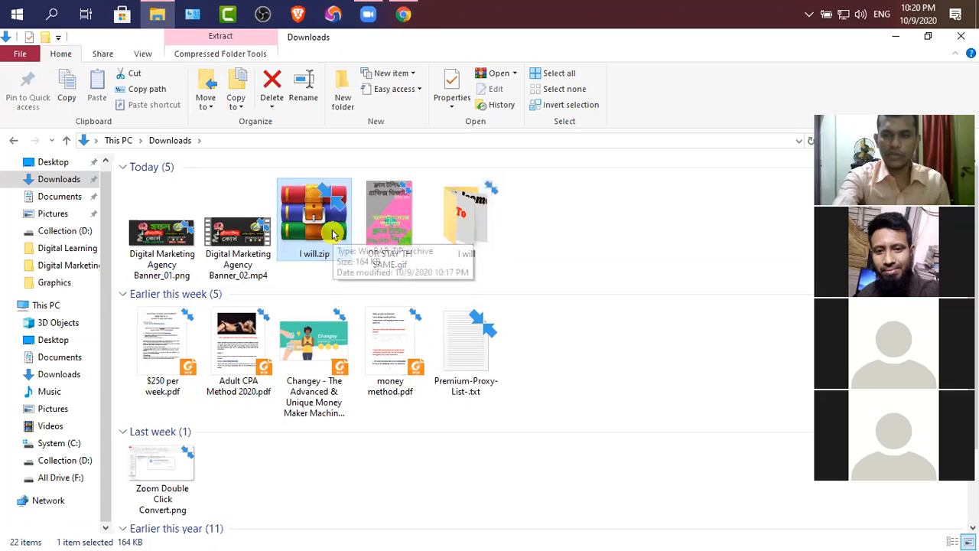
pyautogui.press('Delete')
pyautogui.doubleClick(390, 222)
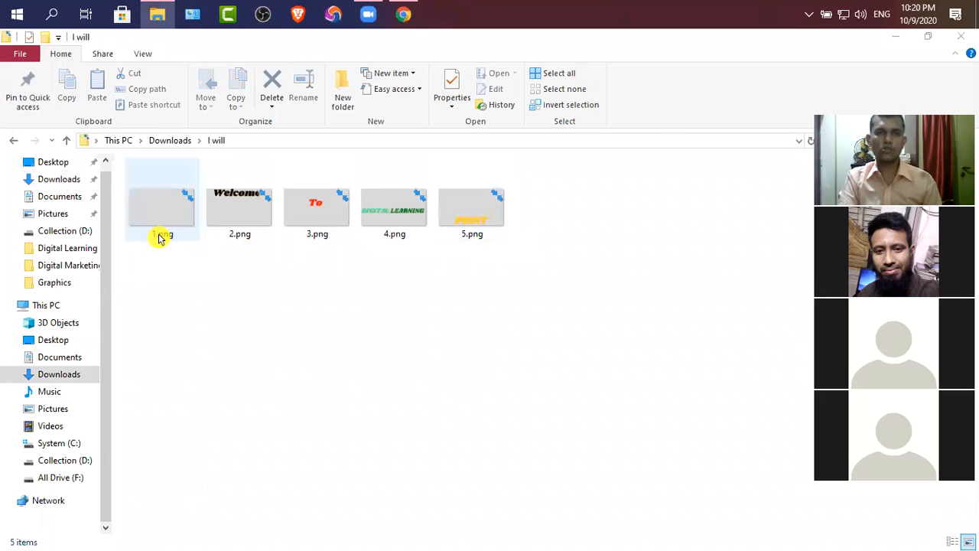
pyautogui.moveTo(501, 258); pyautogui.dragTo(153, 216)
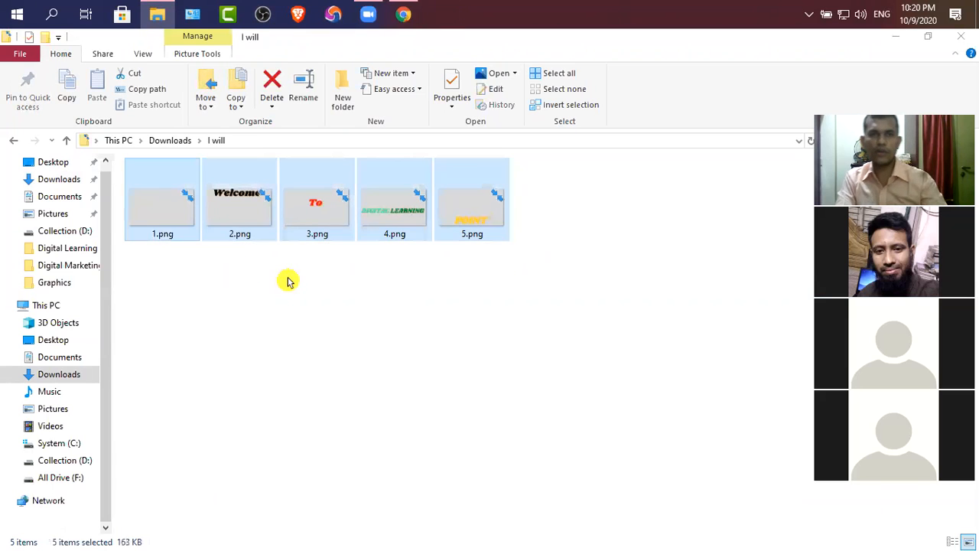
pyautogui.click(306, 279)
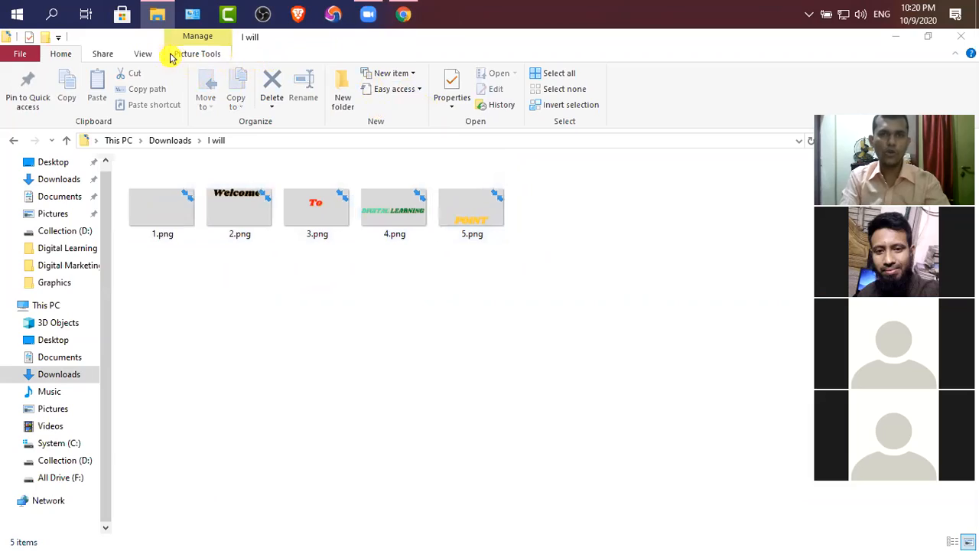
# - Switch back to Chrome with the ezgif Animated GIF Maker page showing
pyautogui.click(403, 14)
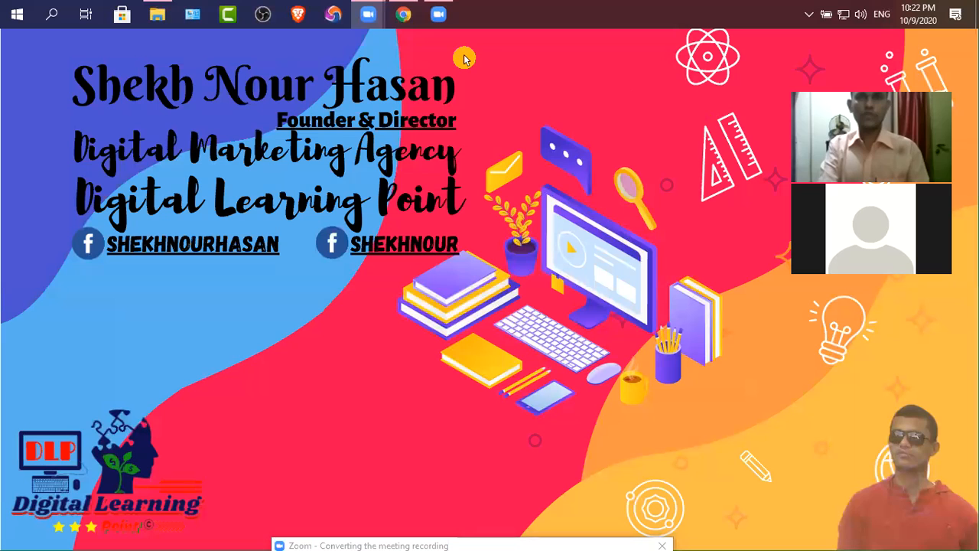
pyautogui.click(403, 13)
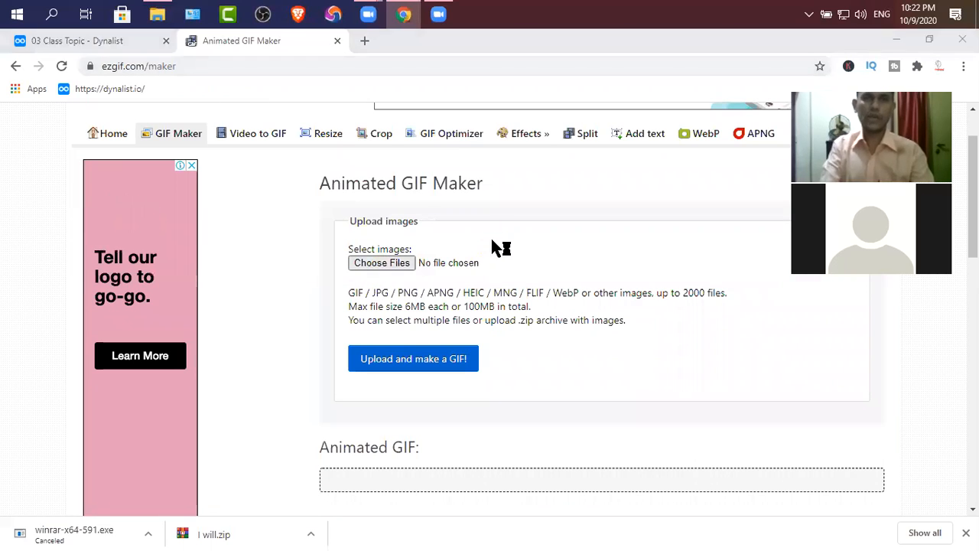
# - Upload images 1.png to 5.png from the "I will" folder in Downloads to the Animated GIF Maker
pyautogui.click(382, 263)
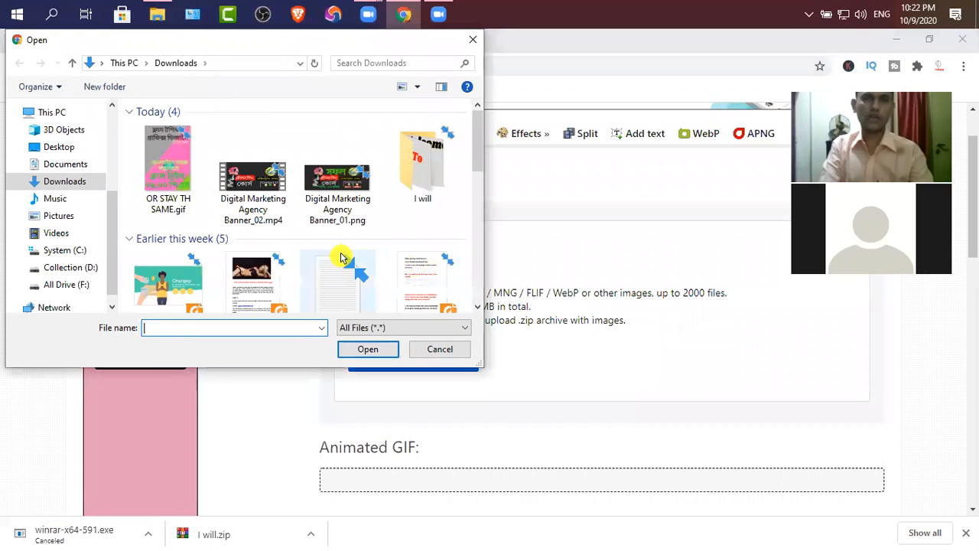
pyautogui.doubleClick(422, 164)
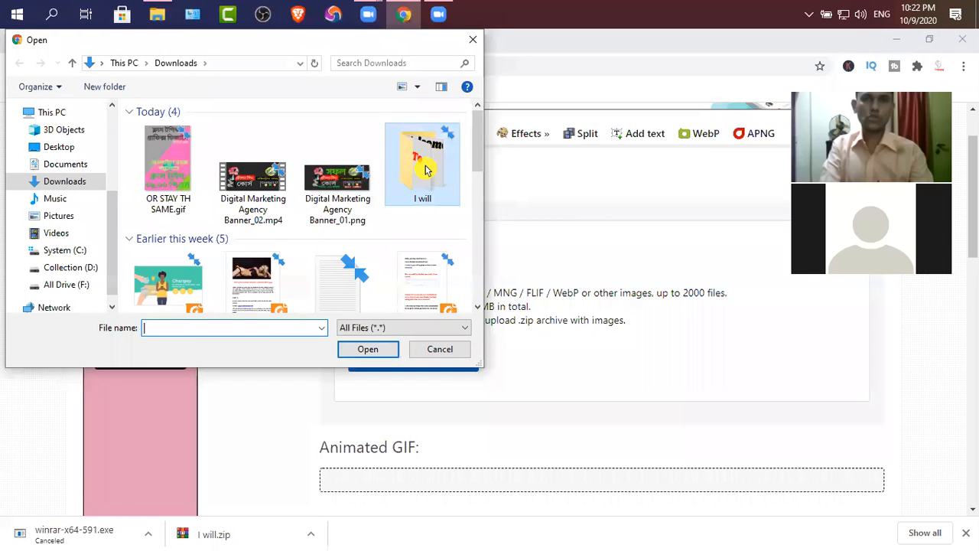
pyautogui.moveTo(459, 258); pyautogui.dragTo(138, 114)
pyautogui.click(330, 241)
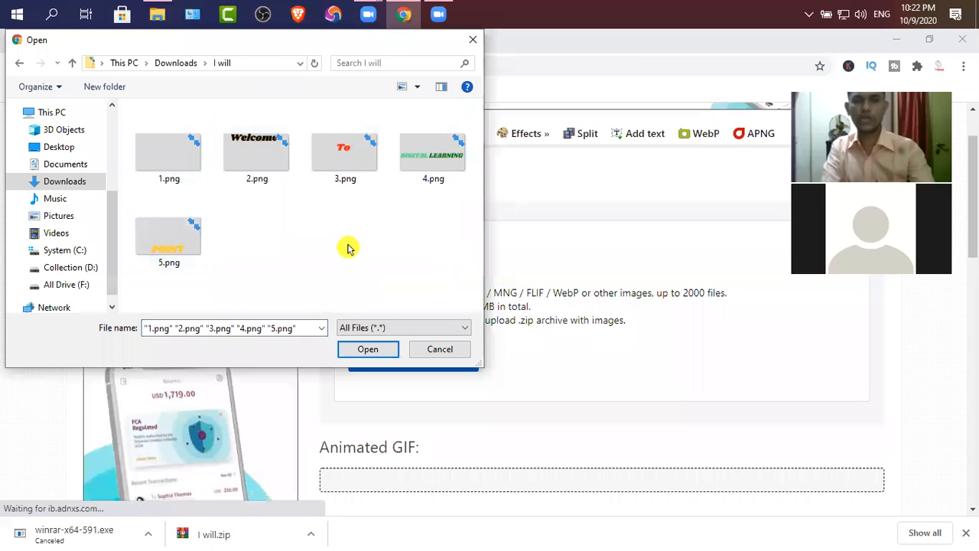
pyautogui.hotkey('ctrl', 'a')
pyautogui.click(369, 353)
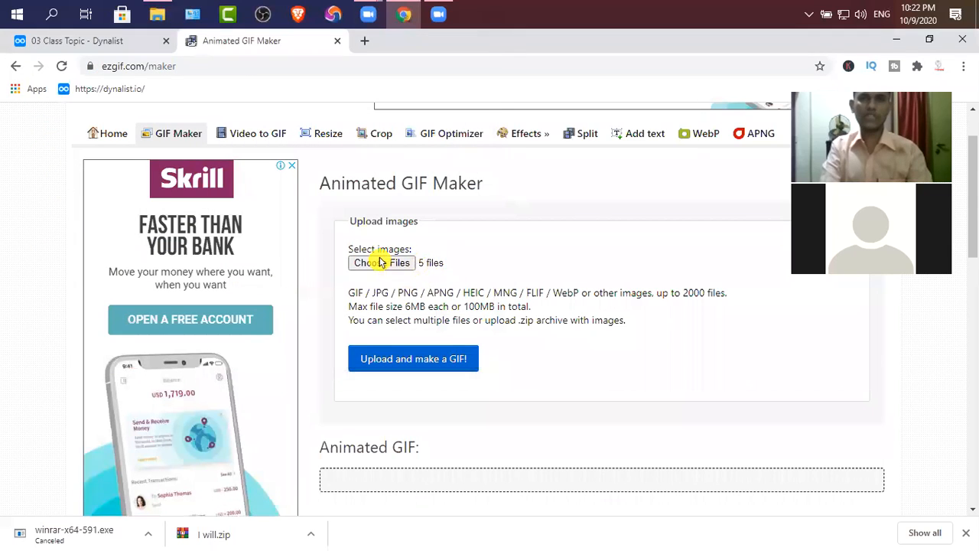
pyautogui.click(399, 364)
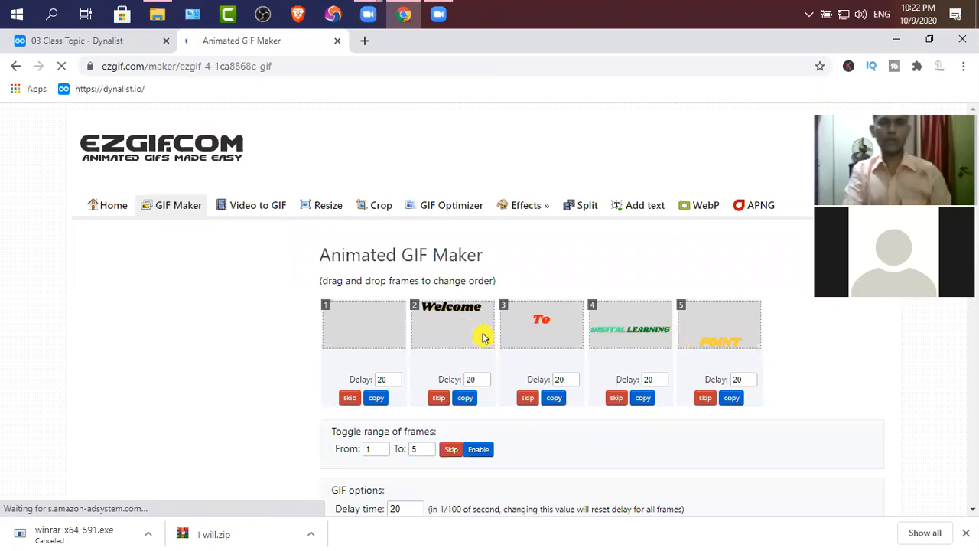
# - Make a GIF from the five uploaded frames with the default options and preview the animation
pyautogui.scroll(-2, 482, 338)
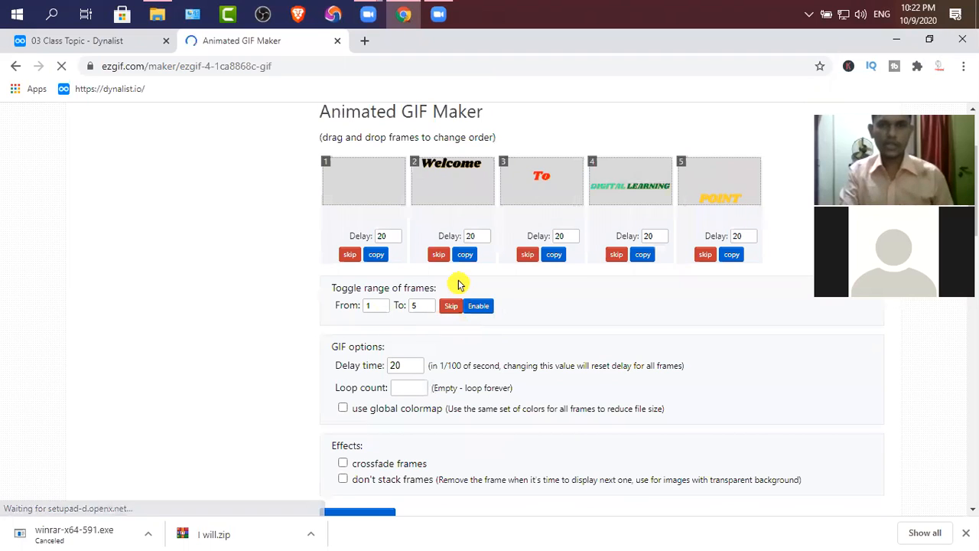
pyautogui.scroll(-2, 459, 283)
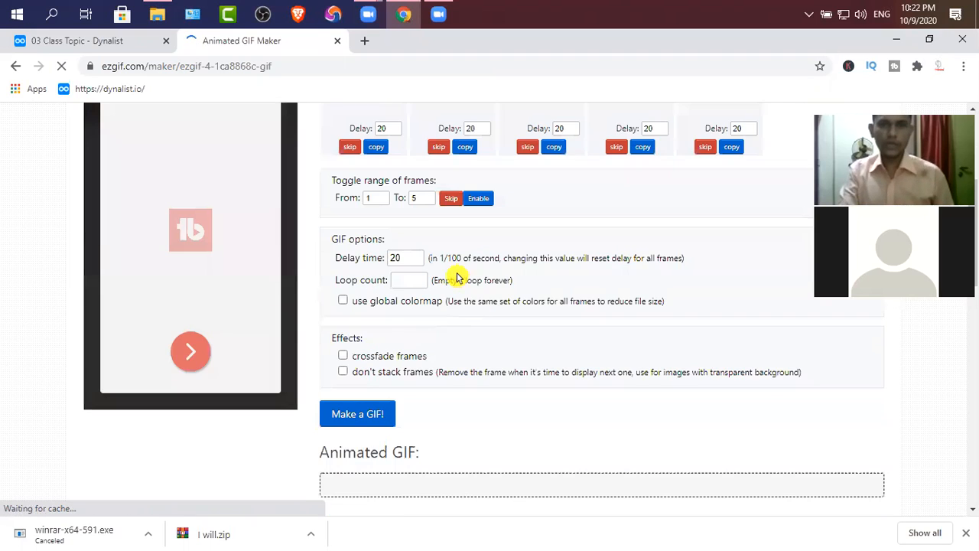
pyautogui.scroll(-2, 350, 311)
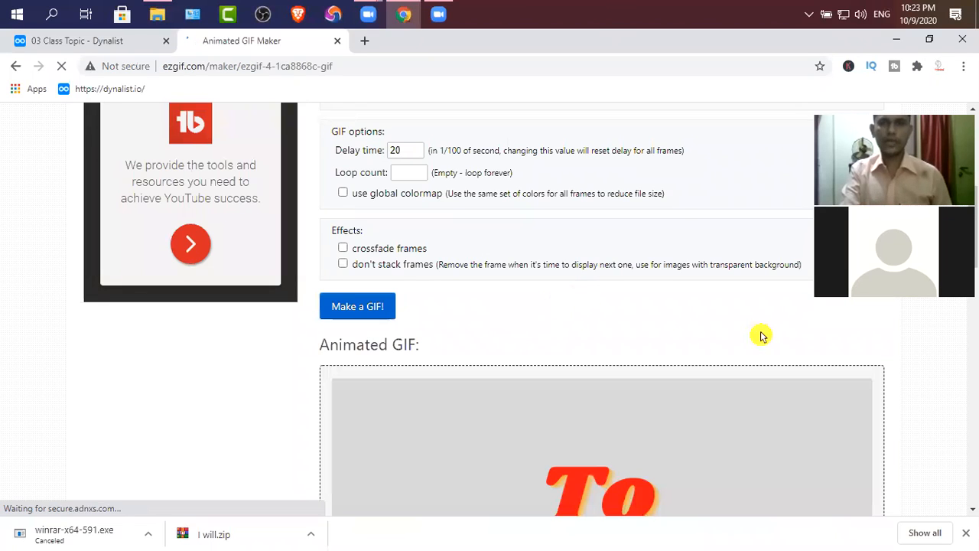
pyautogui.scroll(-1, 771, 332)
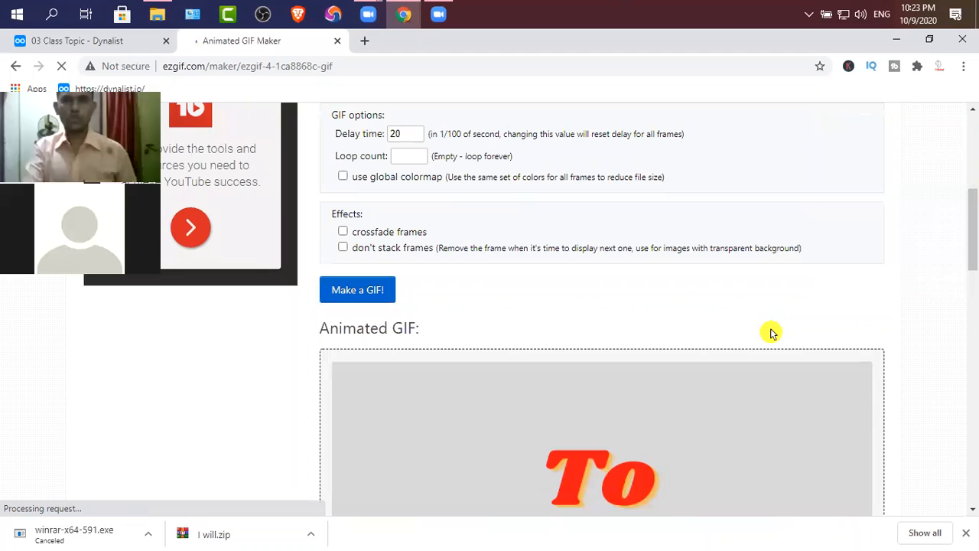
pyautogui.scroll(-3, 581, 308)
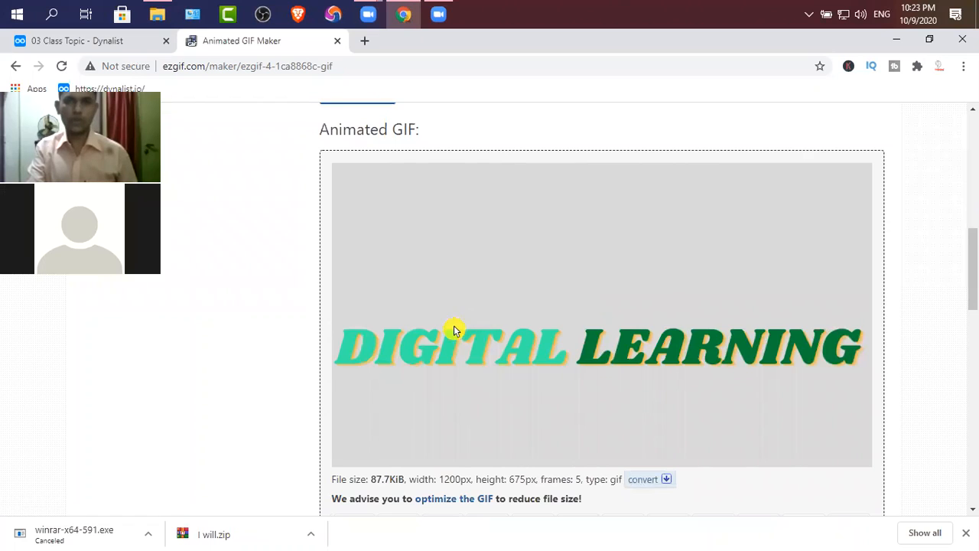
# - Set the individual delay of each of the five frames to 50
pyautogui.scroll(1, 450, 327)
pyautogui.scroll(5, 390, 234)
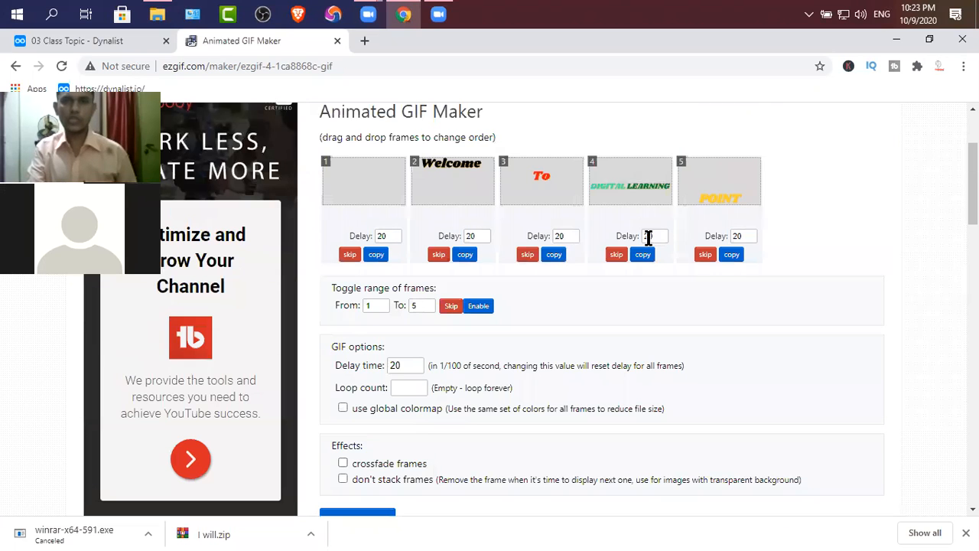
pyautogui.doubleClick(380, 236)
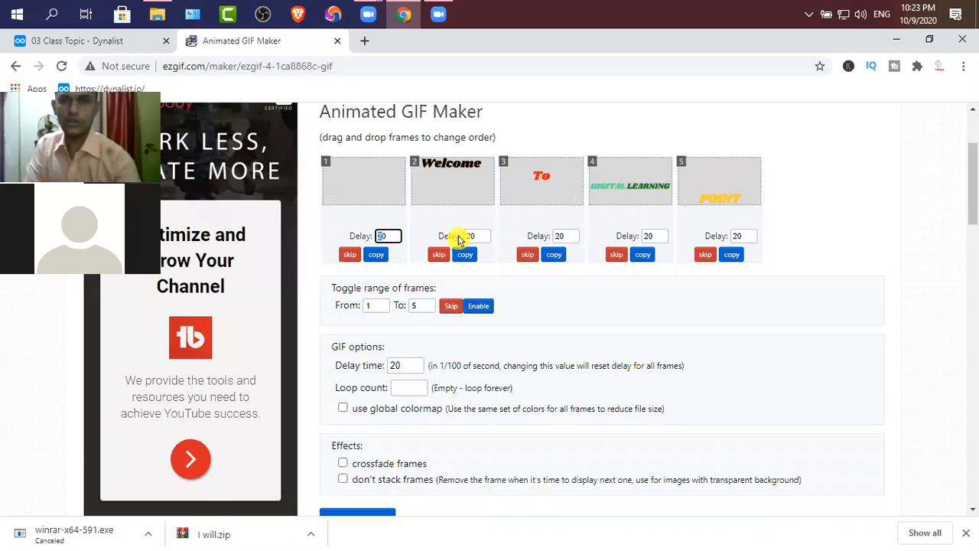
pyautogui.press('Tab')
pyautogui.write('5')
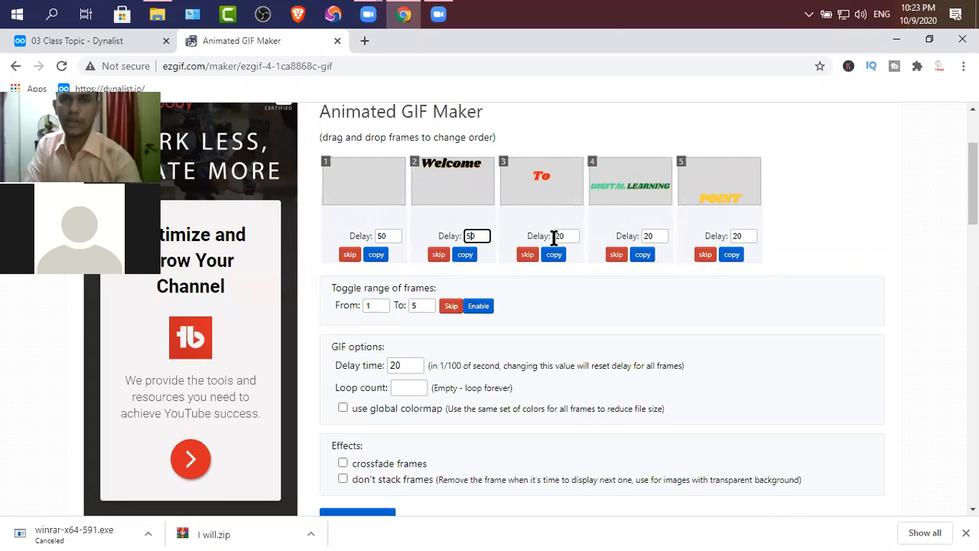
pyautogui.write('0')
pyautogui.press('Tab')
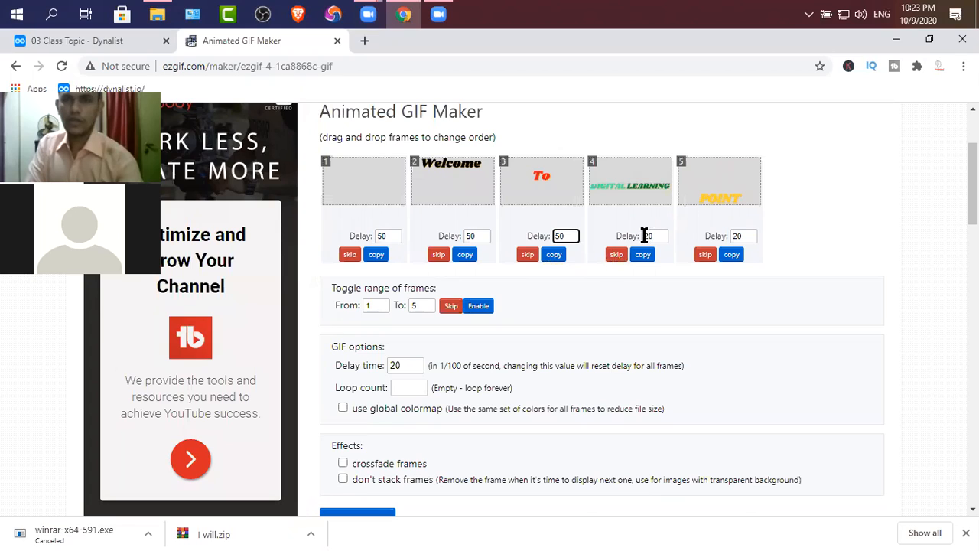
pyautogui.write('5')
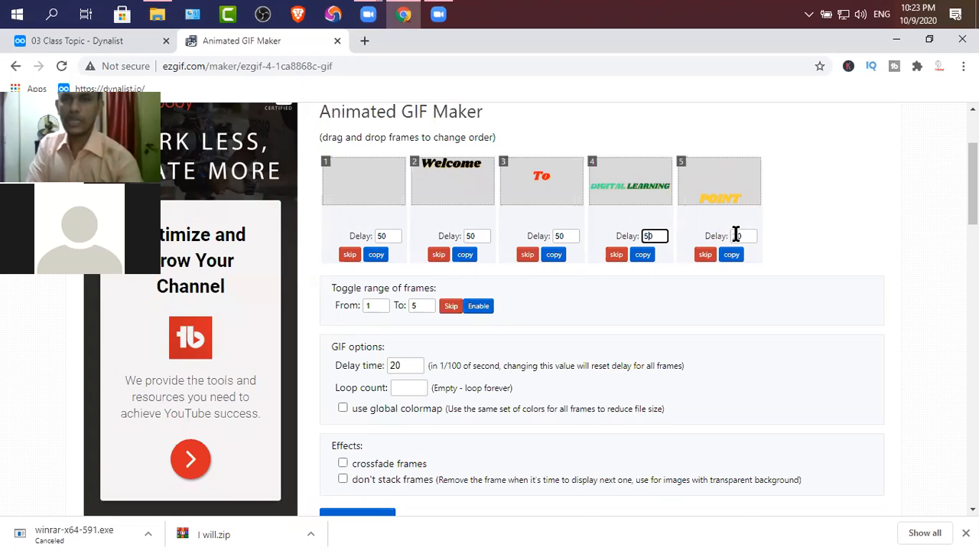
pyautogui.write('5')
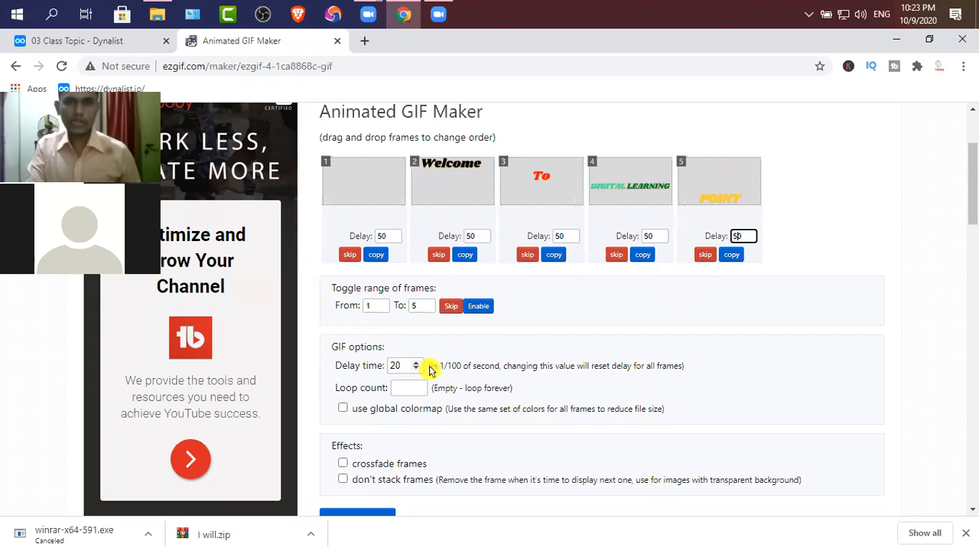
# - Set the overall delay time in the GIF options to 50, regenerate the GIF and preview it
pyautogui.scroll(-2, 417, 306)
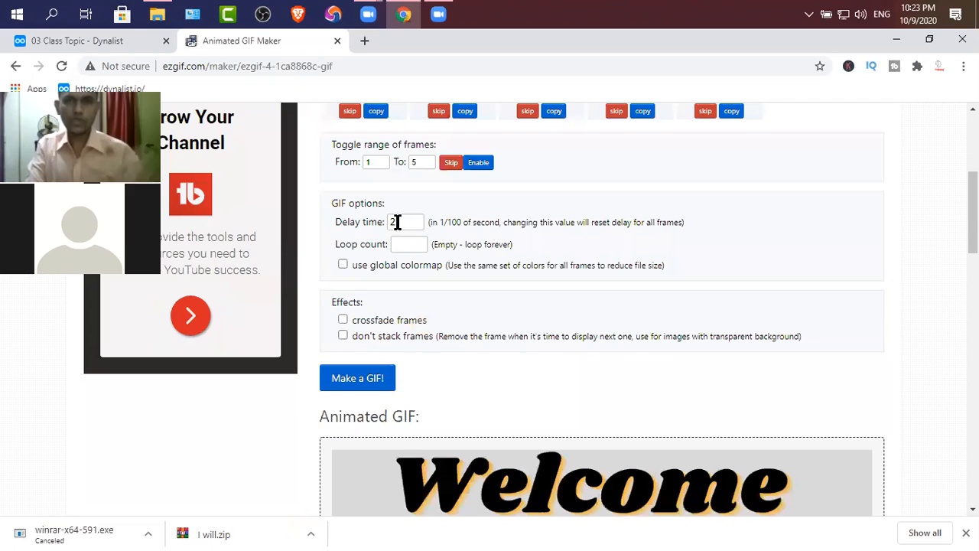
pyautogui.click(395, 223)
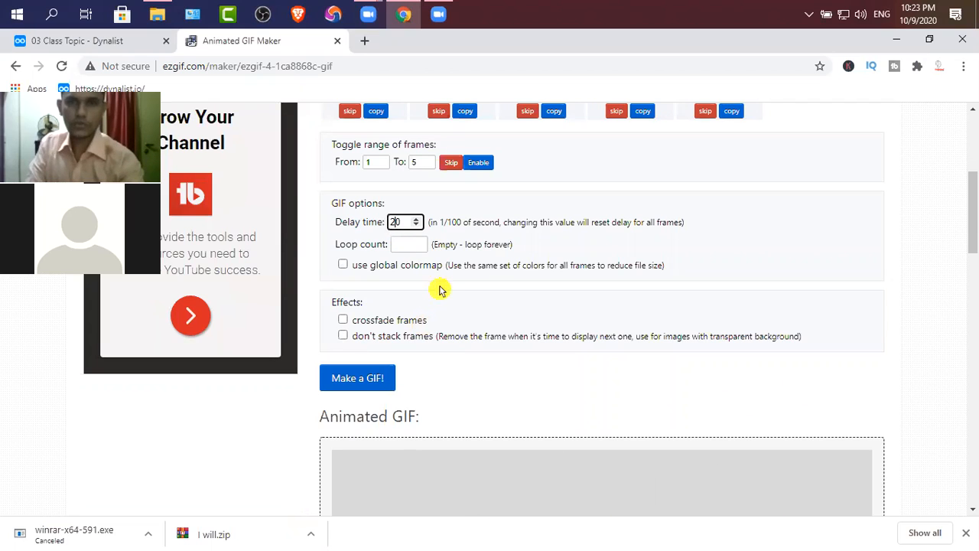
pyautogui.write('5')
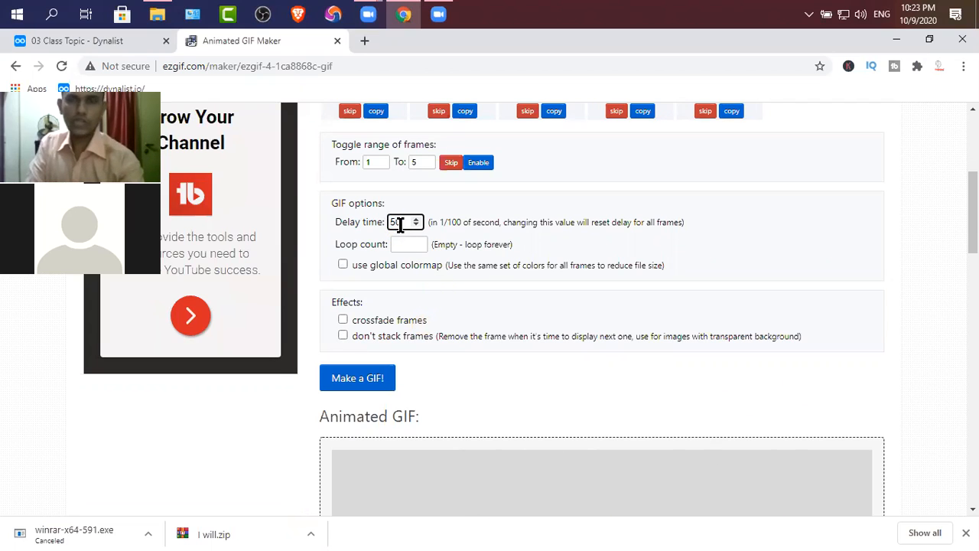
pyautogui.scroll(2, 468, 303)
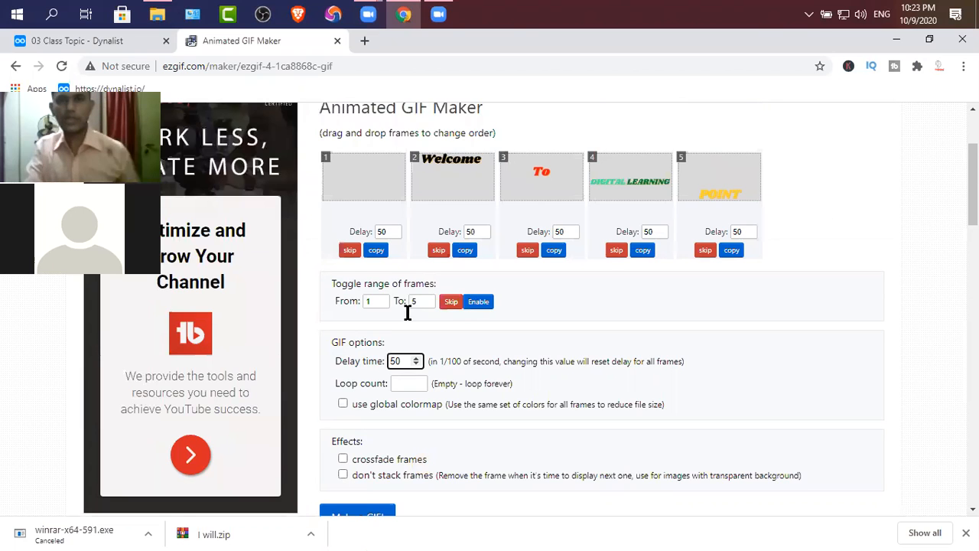
pyautogui.scroll(-1, 395, 292)
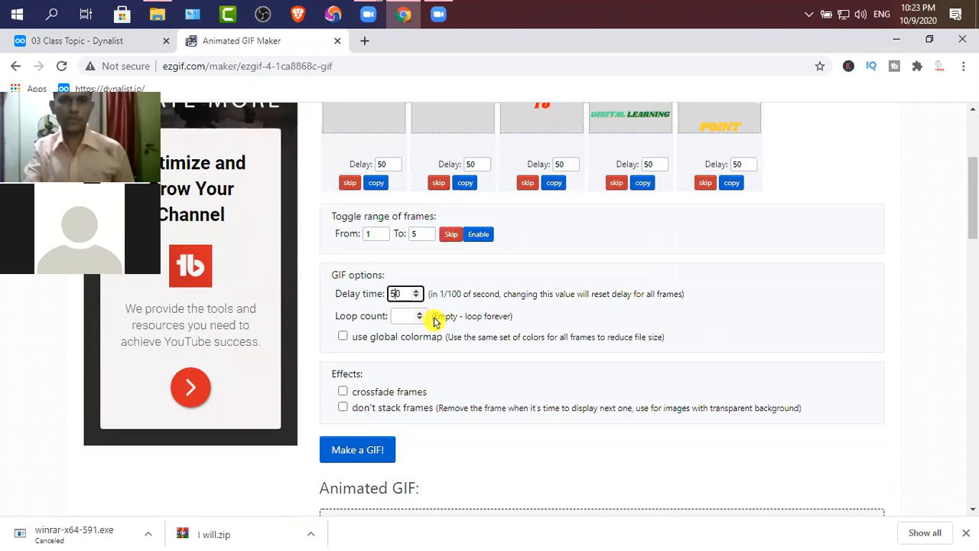
pyautogui.scroll(-3, 368, 252)
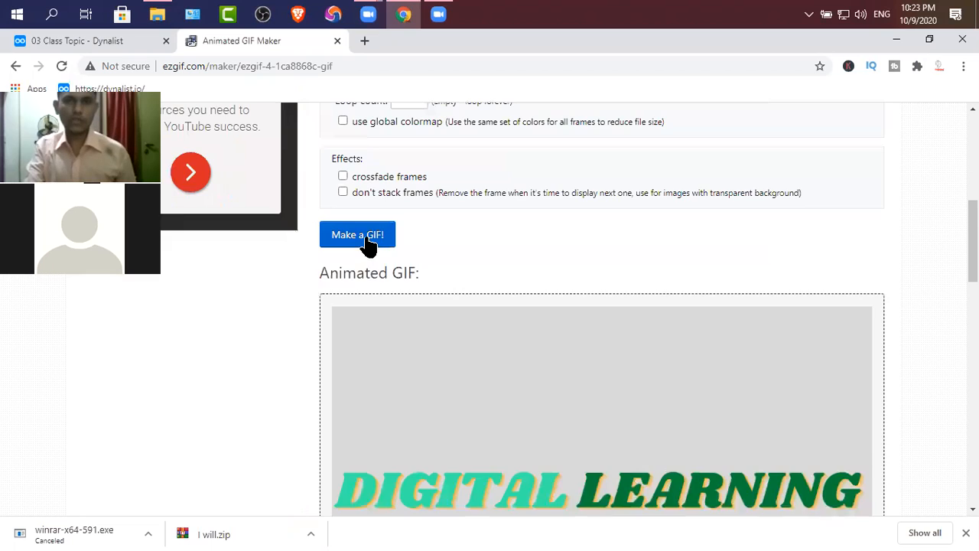
pyautogui.click(367, 240)
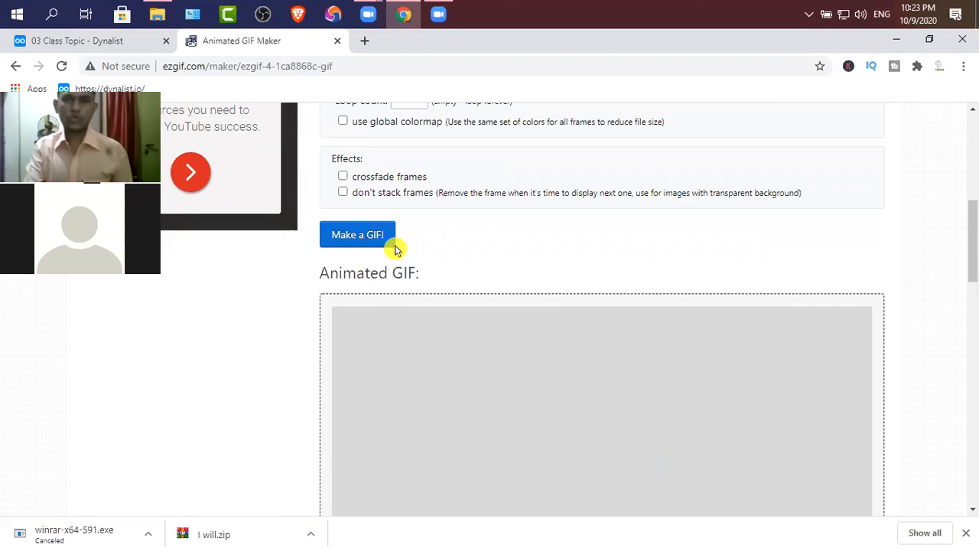
pyautogui.scroll(-3, 394, 248)
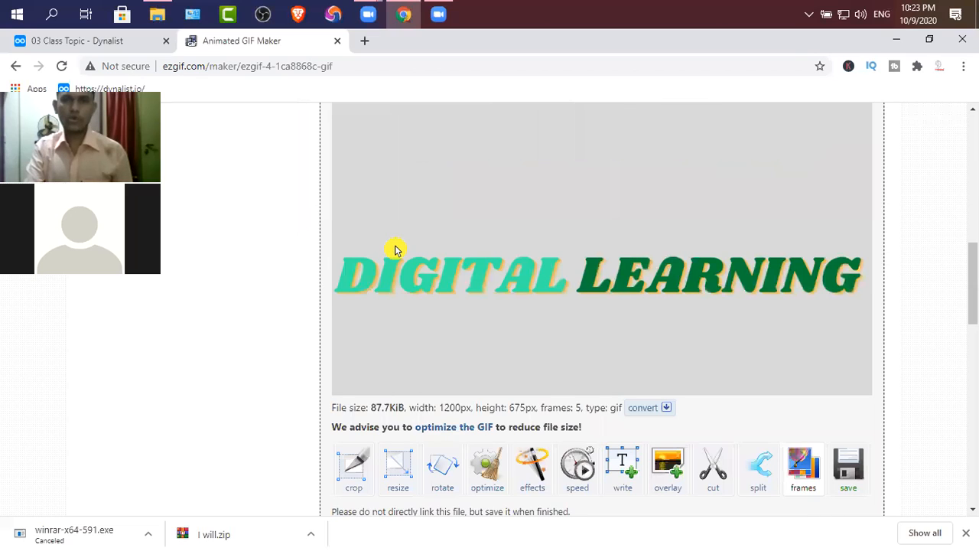
# - Set the overall delay time to 100, regenerate the GIF and preview it
pyautogui.scroll(4, 395, 249)
pyautogui.scroll(2, 396, 243)
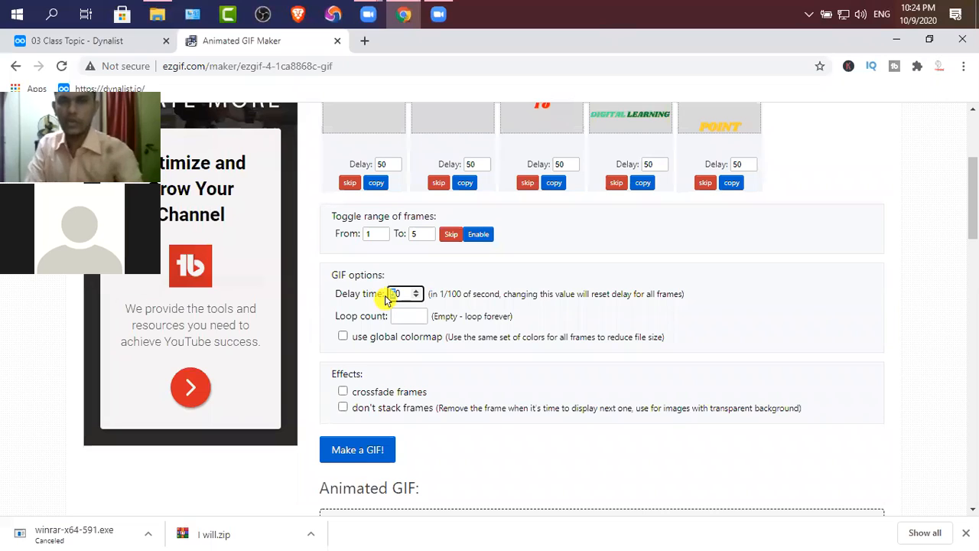
pyautogui.click(356, 449)
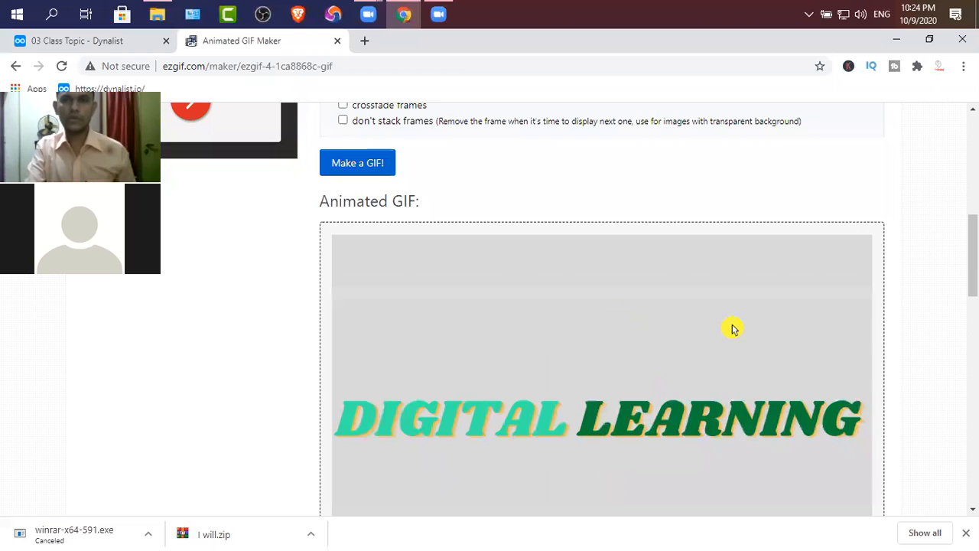
pyautogui.scroll(-1, 732, 329)
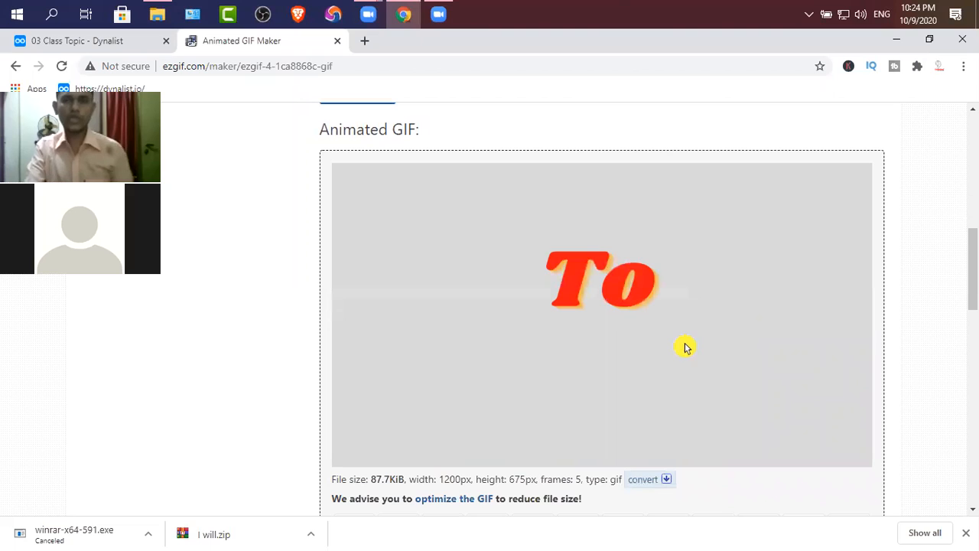
# - Set the overall delay time to 700 and regenerate the GIF
pyautogui.scroll(4, 391, 235)
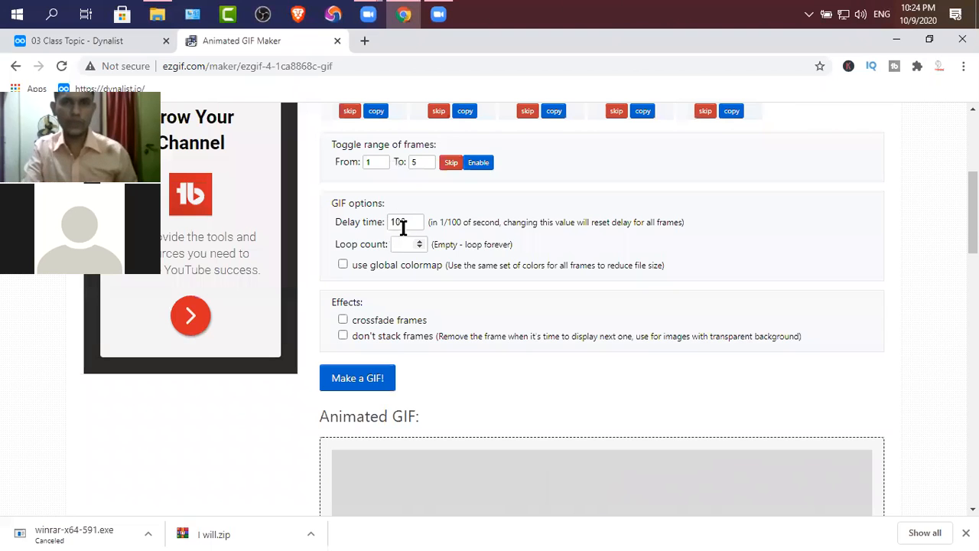
pyautogui.doubleClick(400, 222)
pyautogui.write('700')
pyautogui.press('Return')
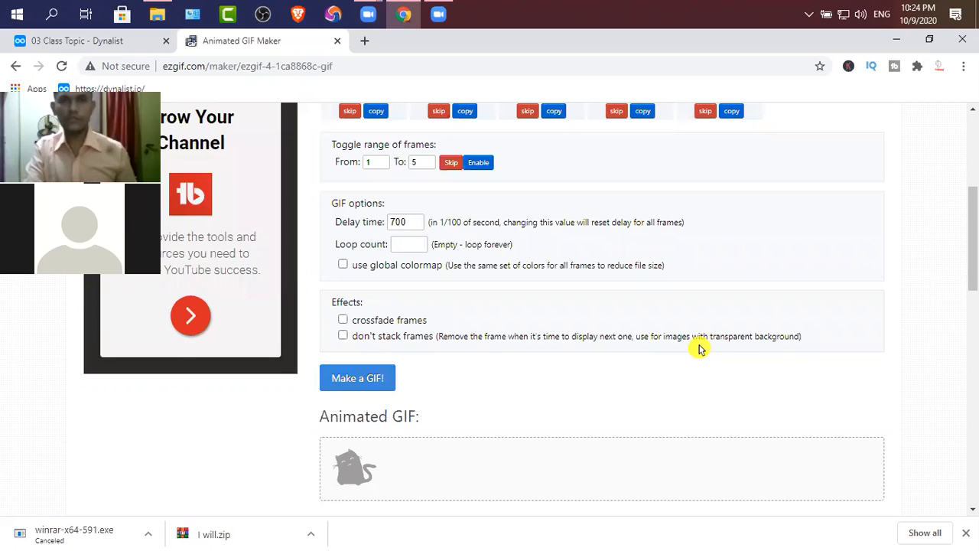
# - Set the overall delay time to 70, regenerate the GIF and preview the animation
pyautogui.click(416, 220)
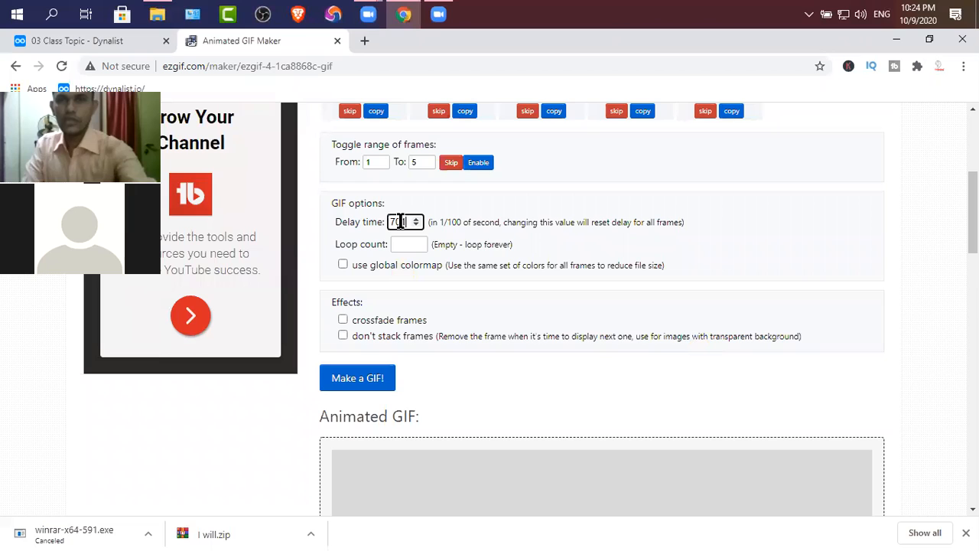
pyautogui.press('BackSpace')
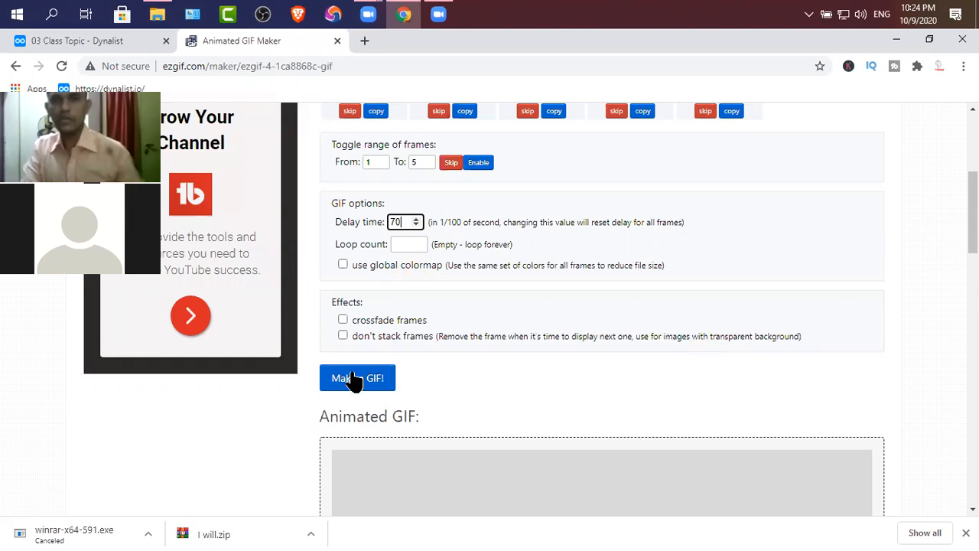
pyautogui.scroll(-2, 597, 283)
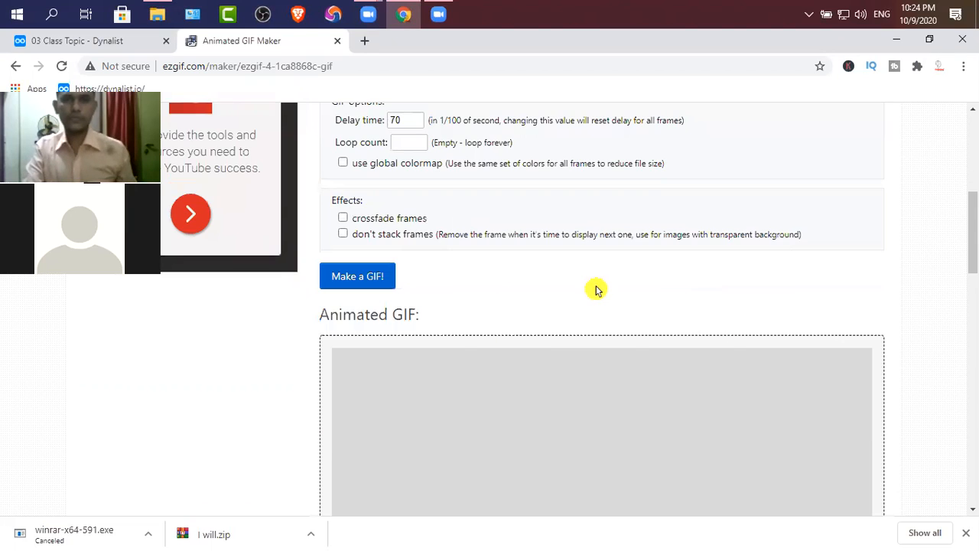
pyautogui.scroll(-4, 598, 289)
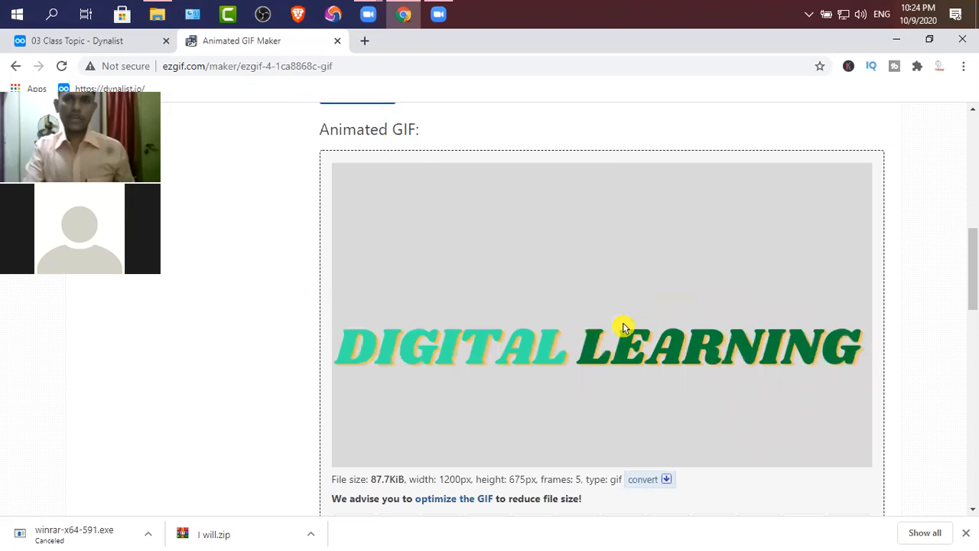
# - Open the generated GIF in the effects tool
pyautogui.scroll(-2, 624, 332)
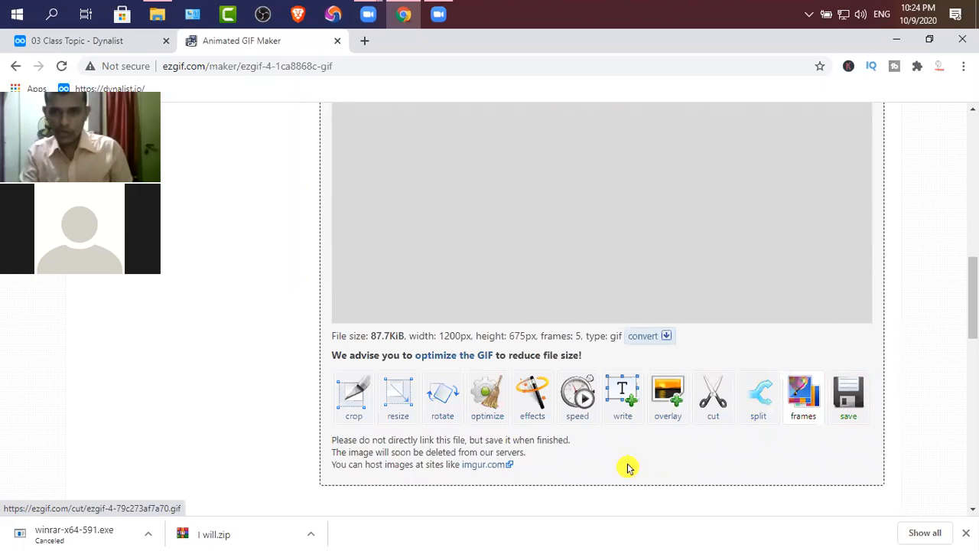
pyautogui.click(533, 397)
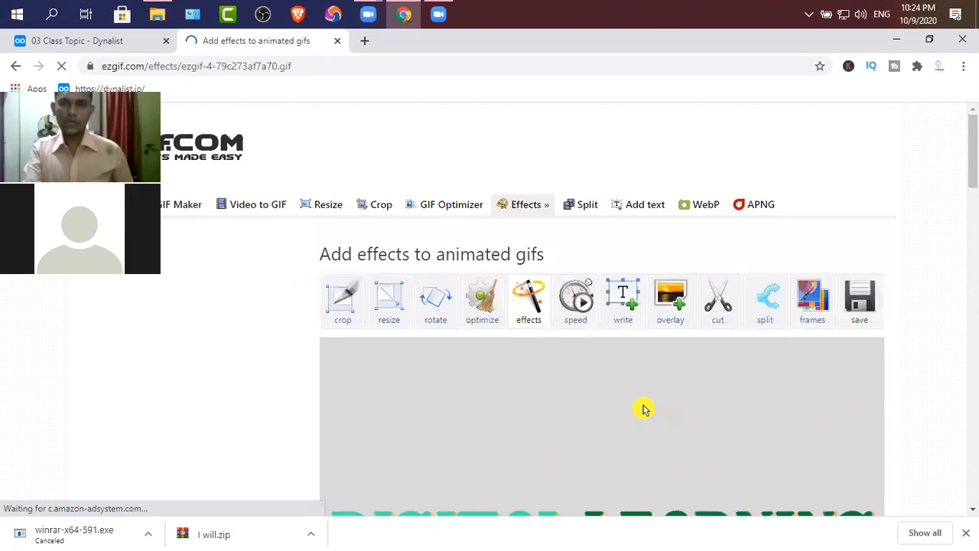
# - Enable the solid border frame, the Toaster filter and the fade in animation effect for the GIF
pyautogui.scroll(-4, 643, 410)
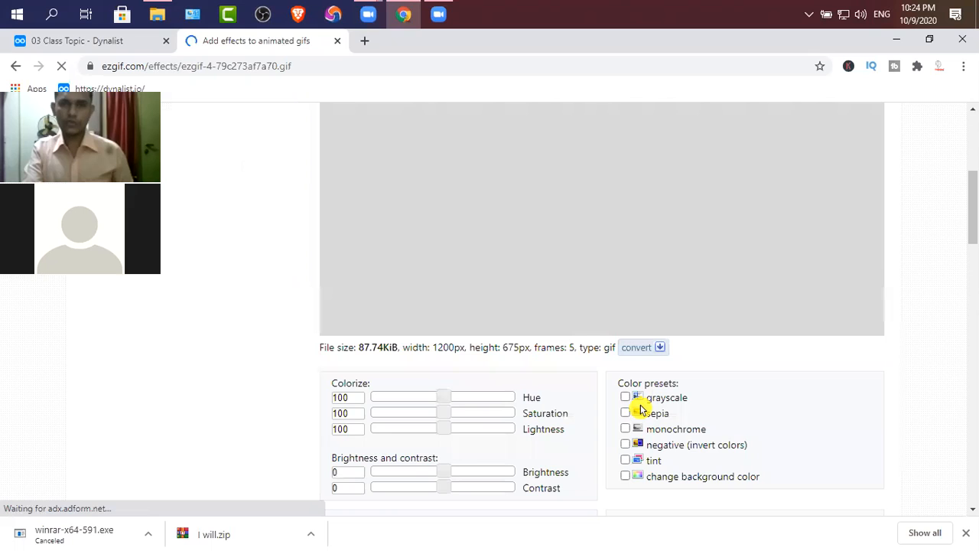
pyautogui.scroll(-1, 535, 386)
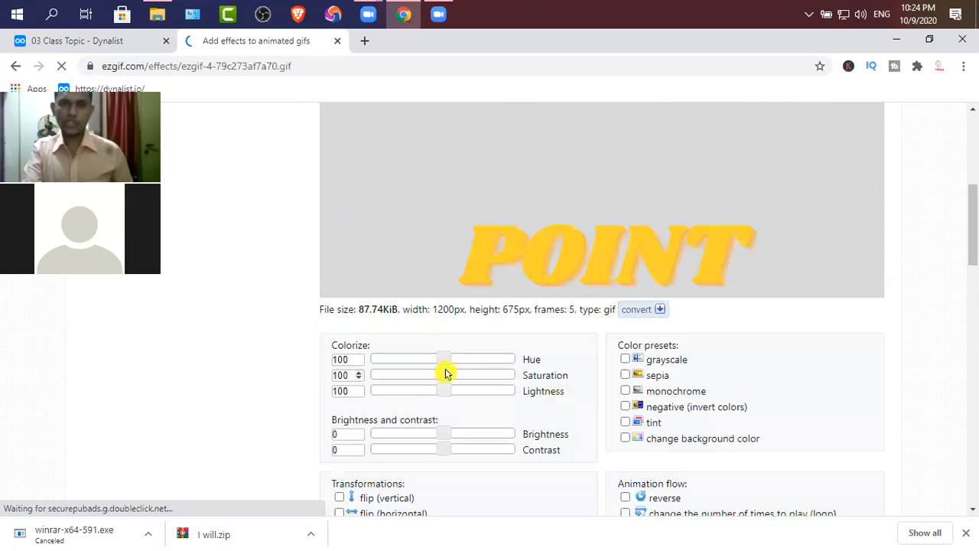
pyautogui.scroll(-4, 390, 411)
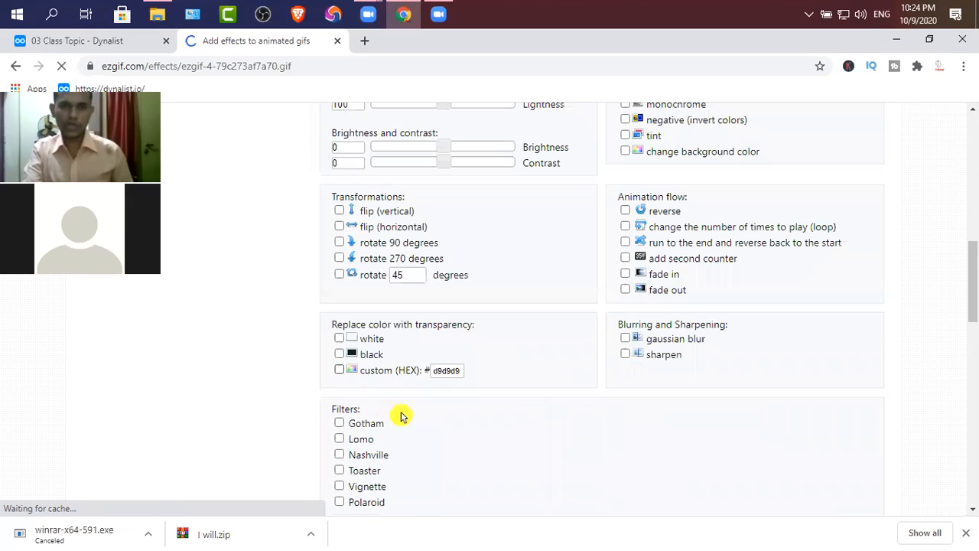
pyautogui.scroll(-3, 426, 426)
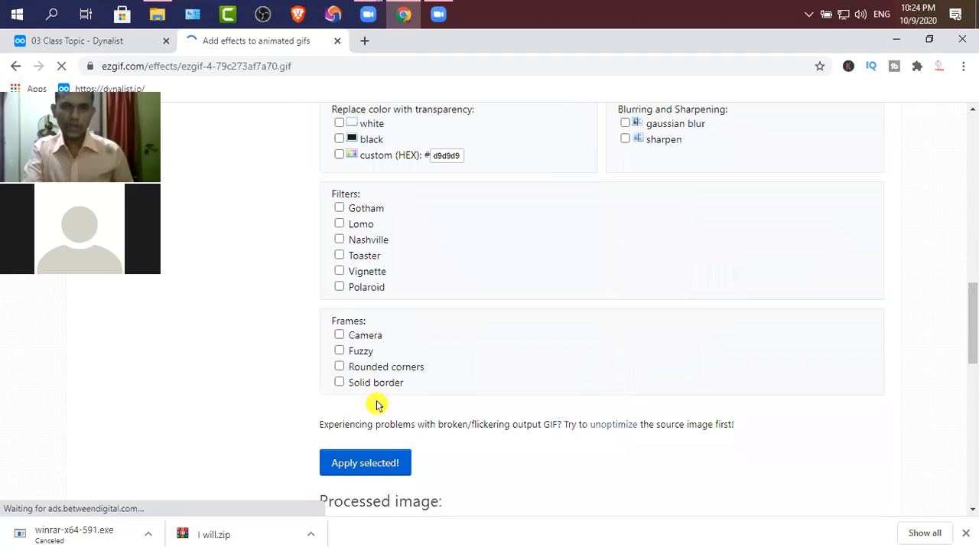
pyautogui.click(339, 383)
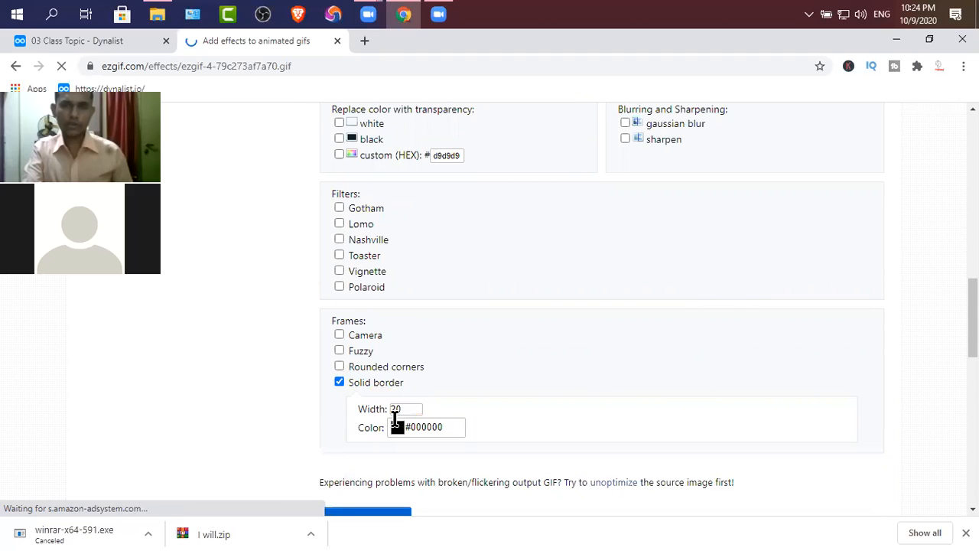
pyautogui.scroll(2, 395, 419)
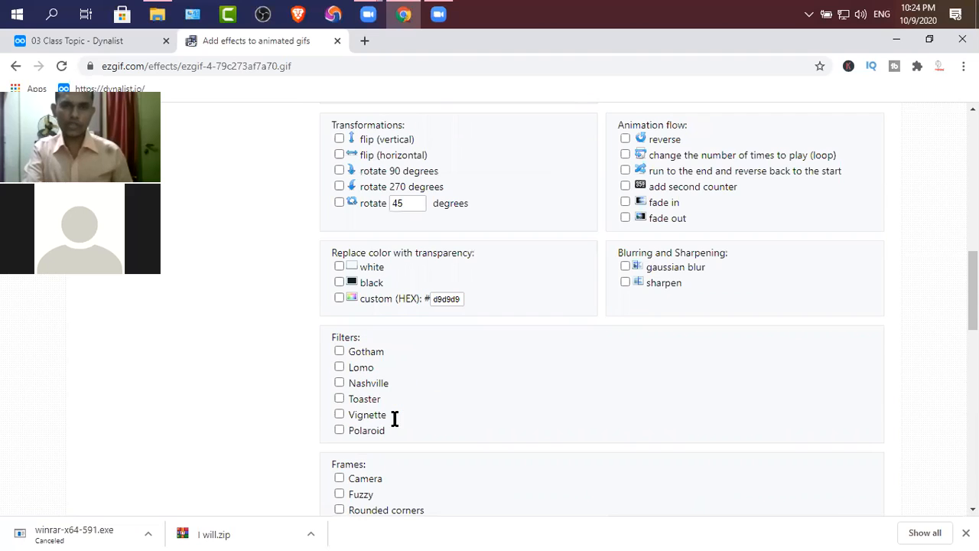
pyautogui.click(339, 399)
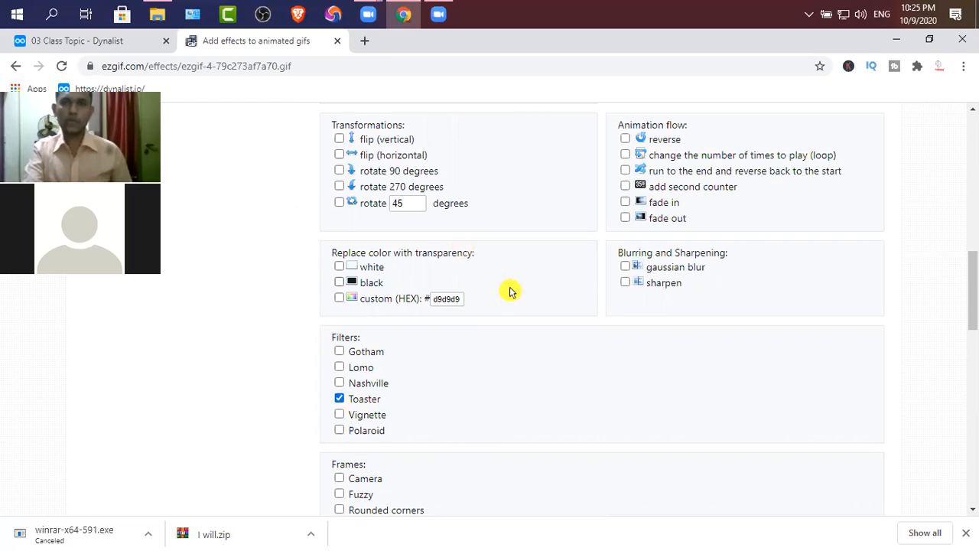
pyautogui.click(625, 204)
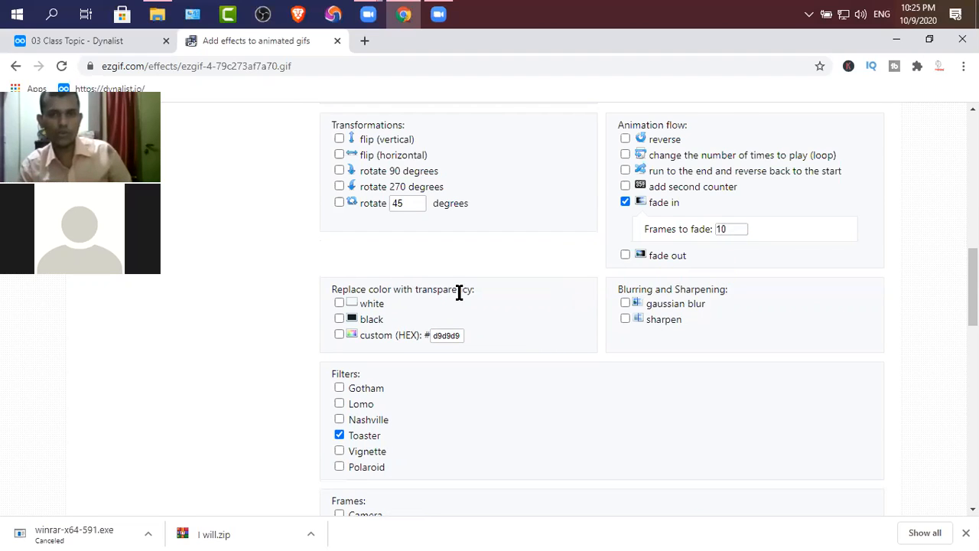
# - Apply the selected border, Toaster and fade in effects and preview the processed GIF
pyautogui.scroll(1, 448, 283)
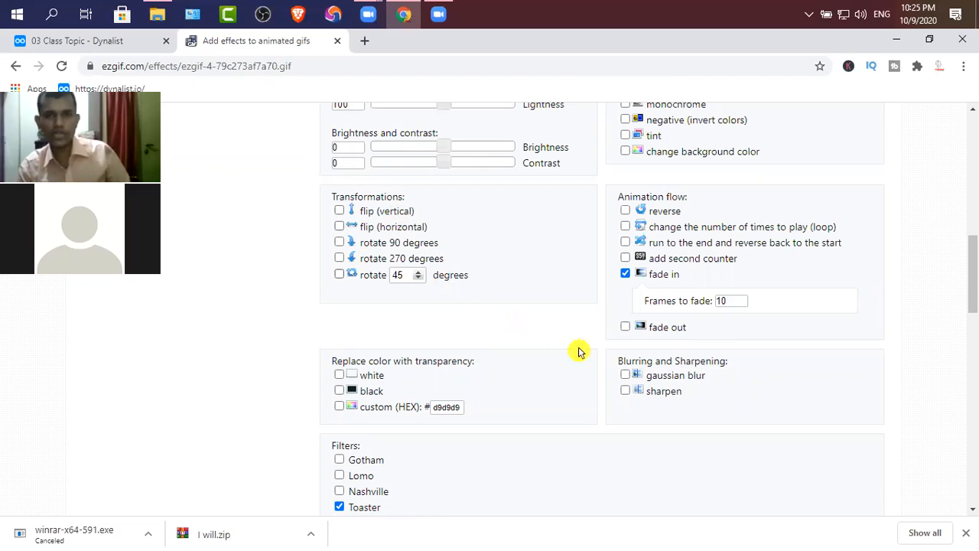
pyautogui.scroll(6, 558, 342)
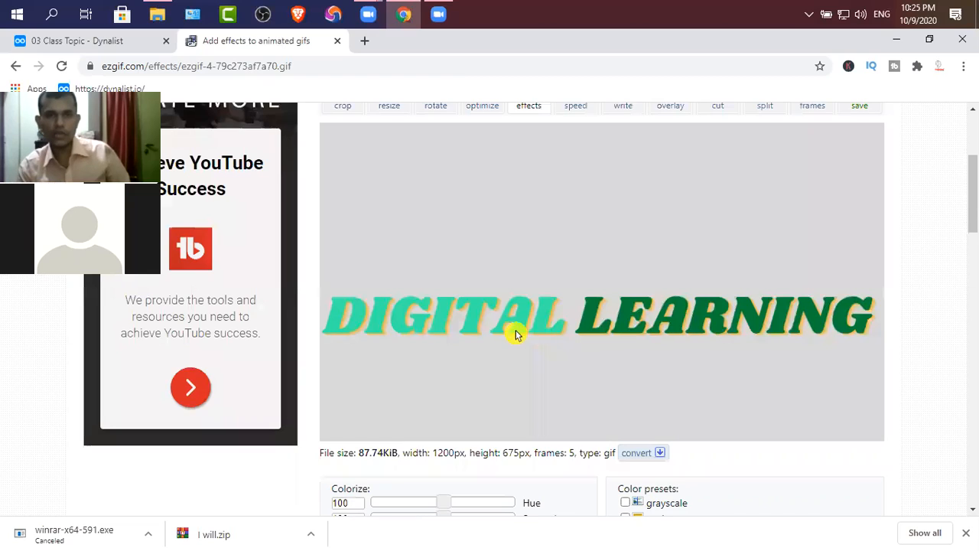
pyautogui.scroll(3, 505, 329)
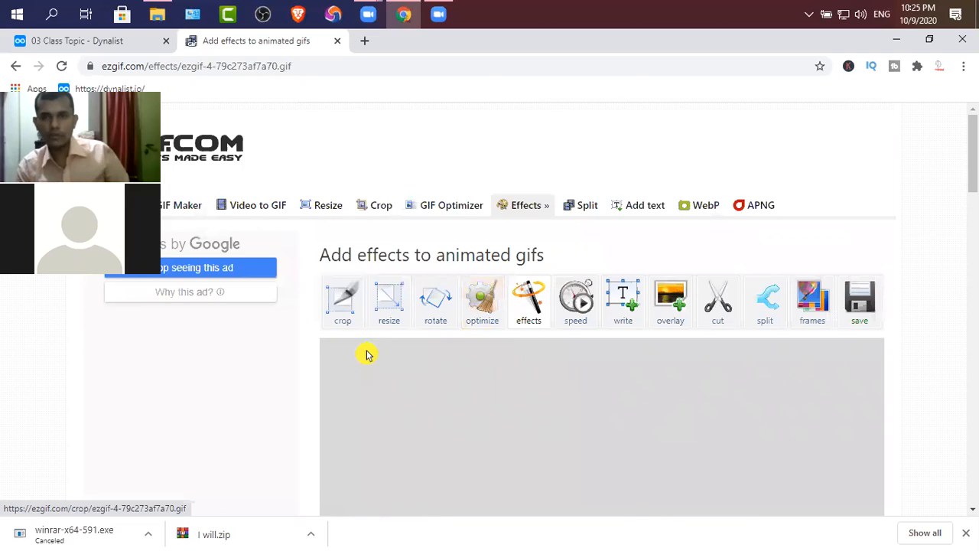
pyautogui.scroll(-6, 364, 354)
pyautogui.scroll(-10, 367, 354)
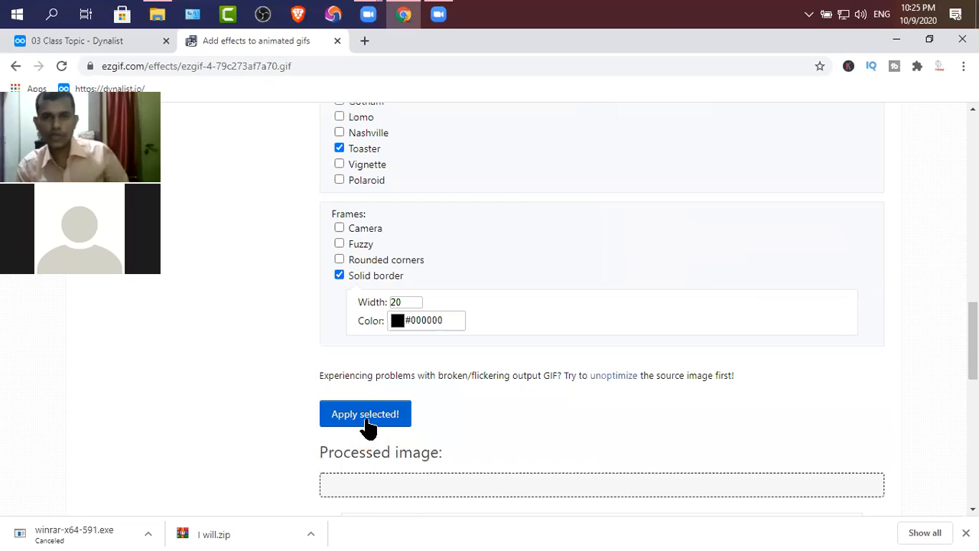
pyautogui.click(372, 417)
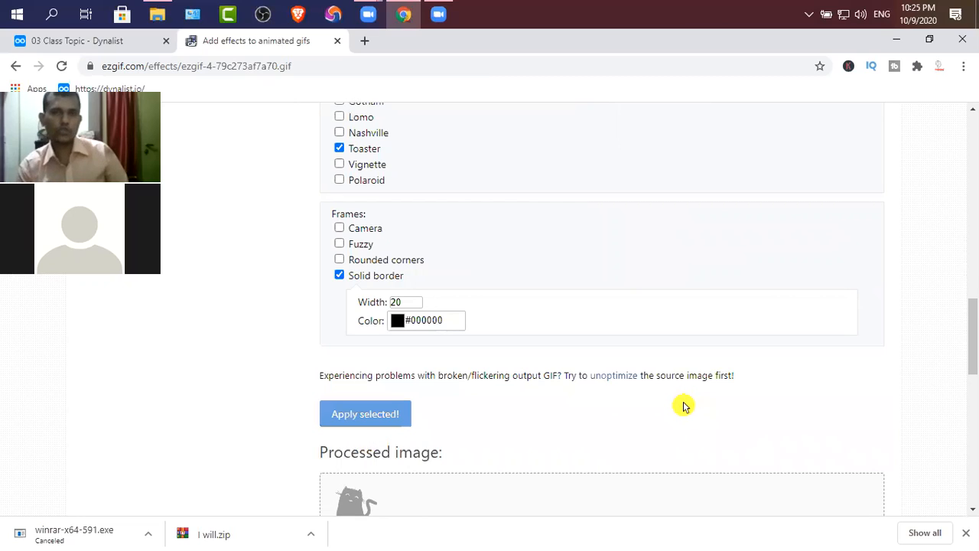
pyautogui.scroll(-4, 683, 406)
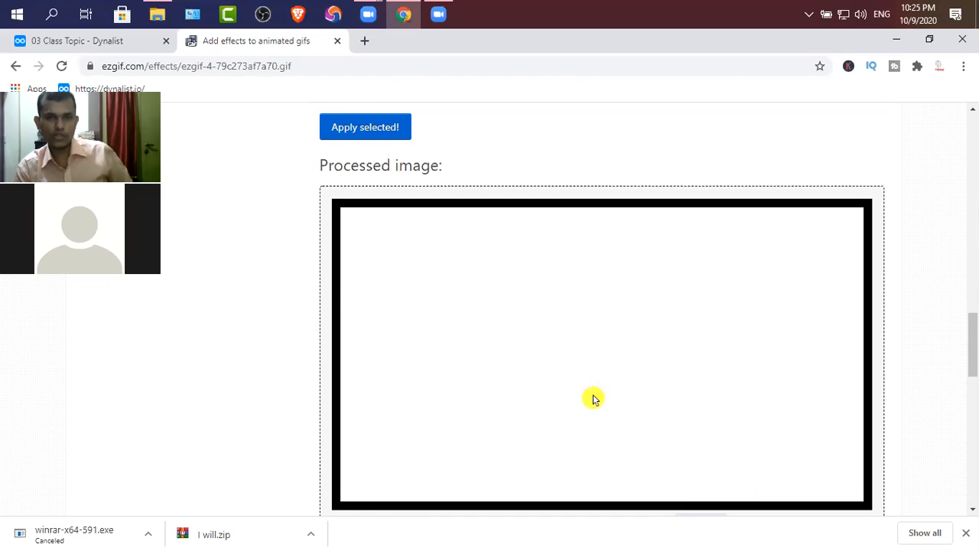
# - Turn off the fade in effect and review the processed GIF's animation
pyautogui.scroll(5, 592, 398)
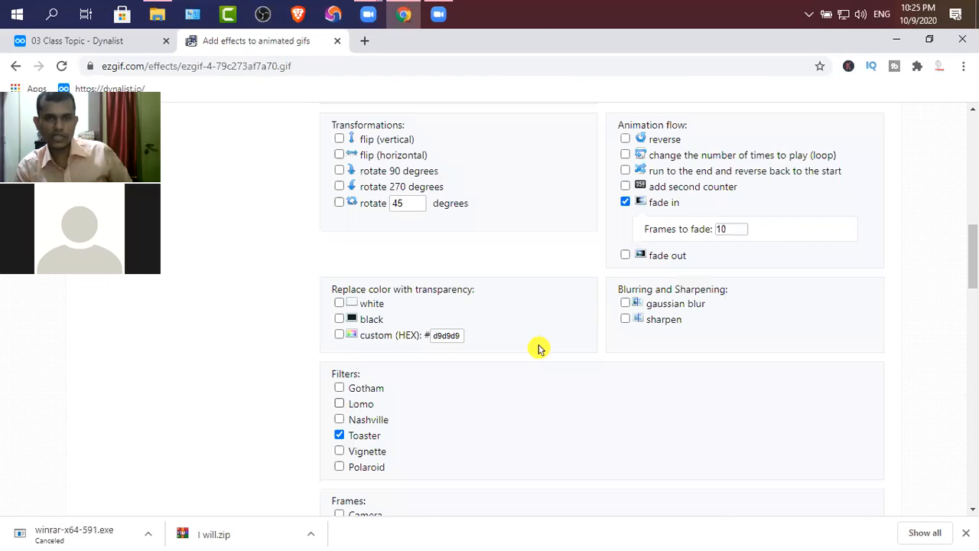
pyautogui.click(625, 202)
pyautogui.scroll(-6, 400, 192)
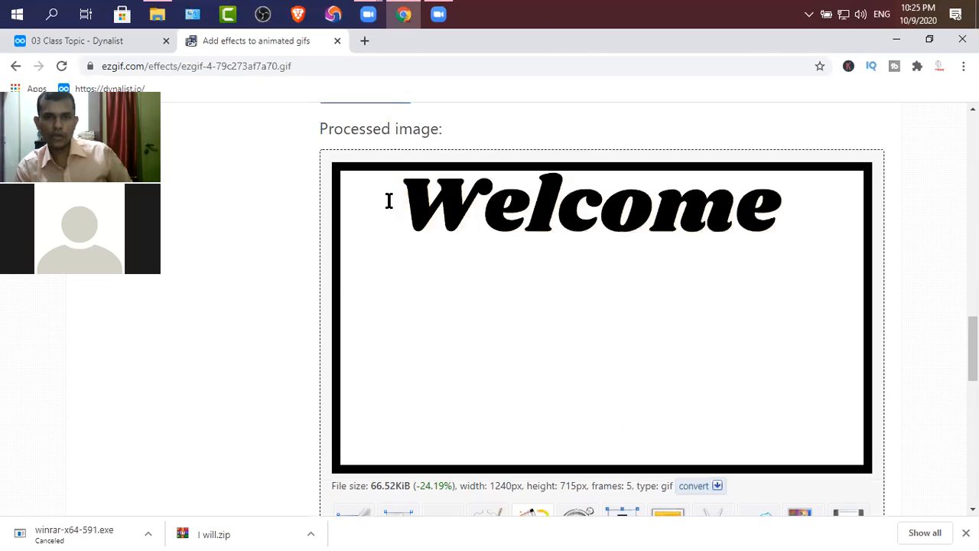
pyautogui.scroll(1, 389, 199)
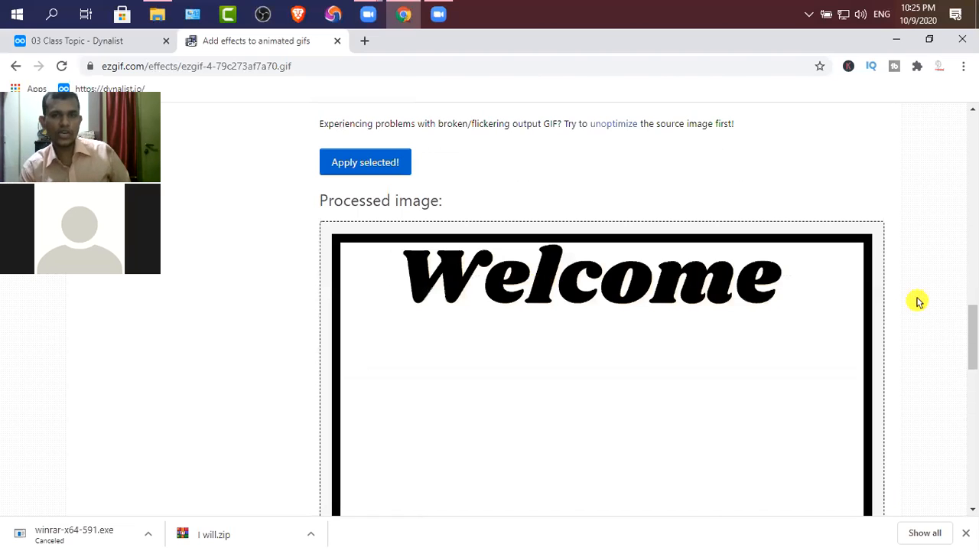
pyautogui.scroll(-1, 940, 289)
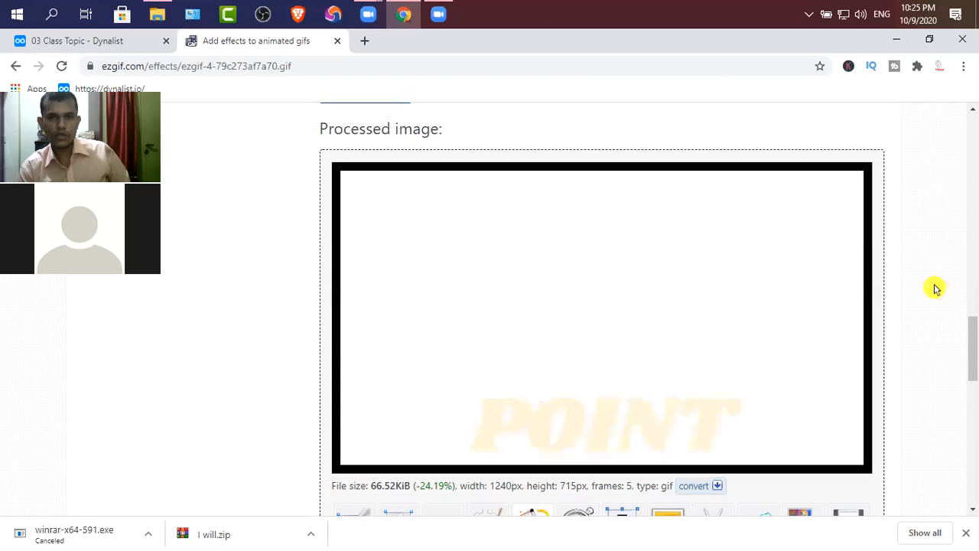
# - Replace the Toaster filter with Polaroid, apply the selected effects and preview the processed GIF
pyautogui.scroll(2, 922, 281)
pyautogui.scroll(4, 913, 284)
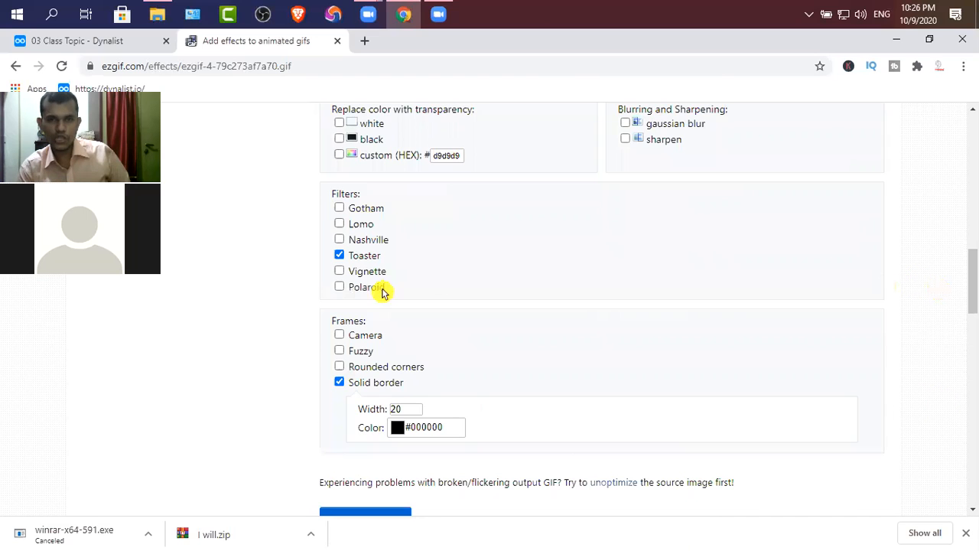
pyautogui.scroll(2, 525, 277)
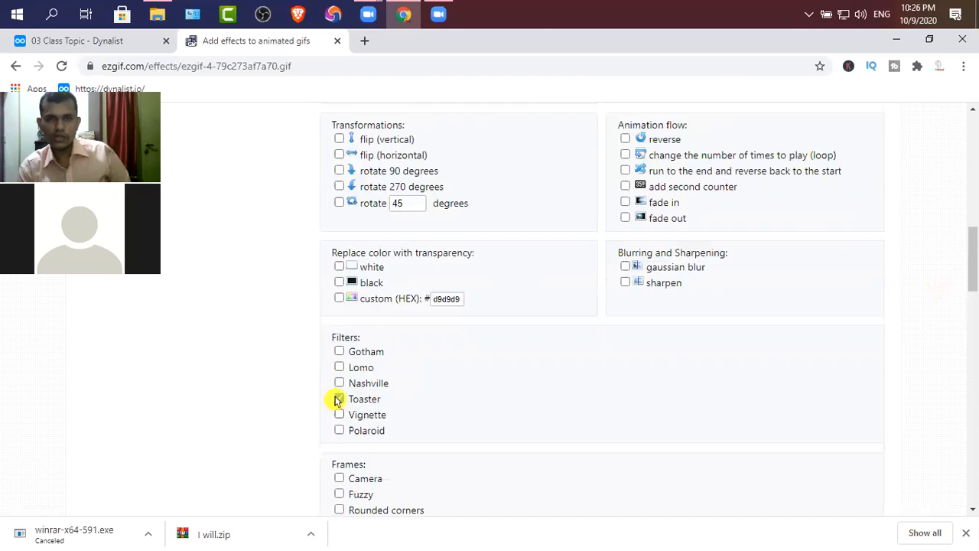
pyautogui.click(338, 401)
pyautogui.scroll(-1, 531, 402)
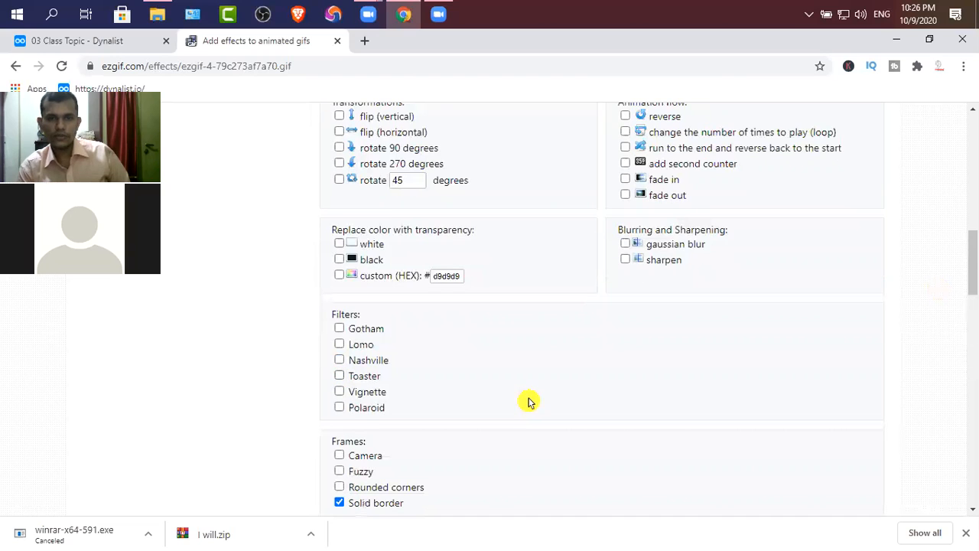
pyautogui.scroll(-2, 530, 397)
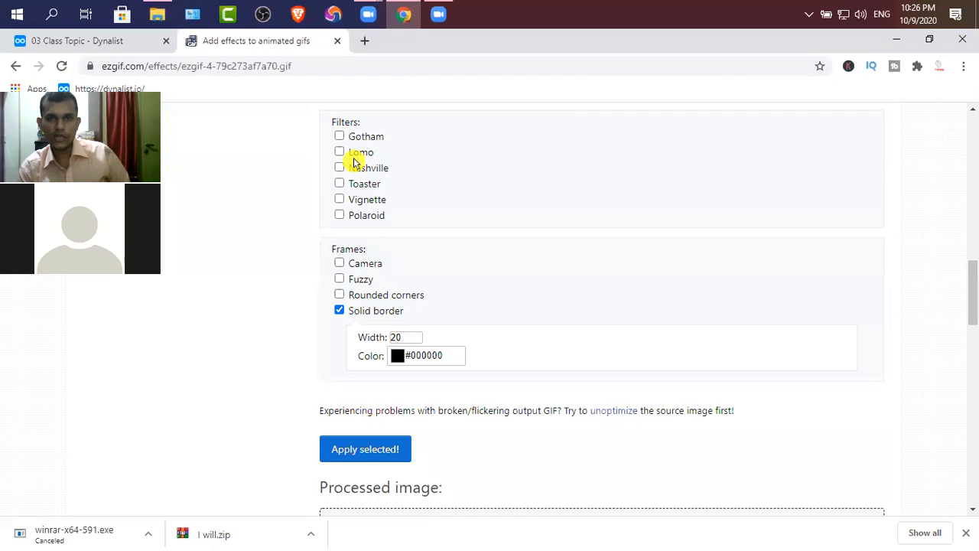
pyautogui.click(338, 217)
pyautogui.scroll(-2, 443, 376)
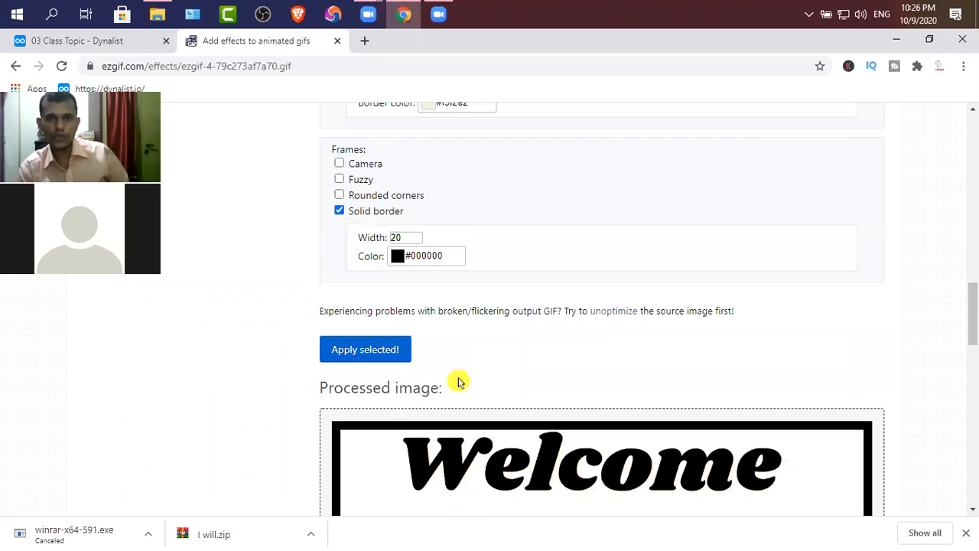
pyautogui.click(366, 336)
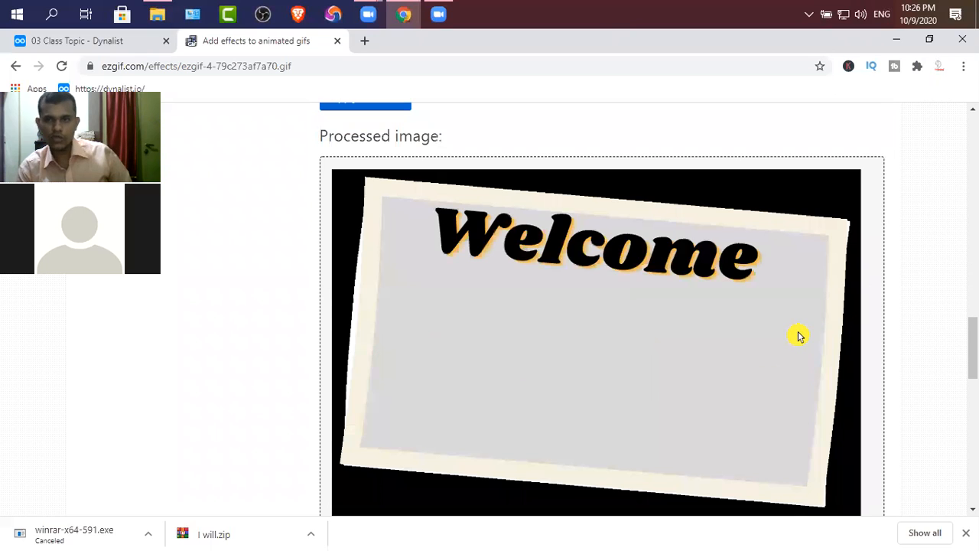
pyautogui.scroll(-3, 795, 335)
pyautogui.scroll(-1, 520, 262)
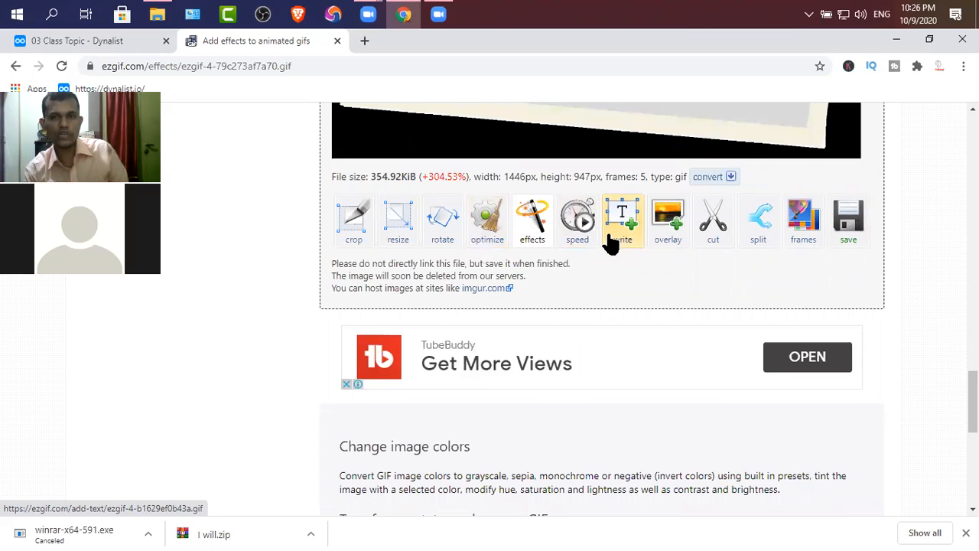
# - Switch to the 03 Class Topic notes in Dynalist and collapse the Animation Maker item
pyautogui.scroll(5, 371, 223)
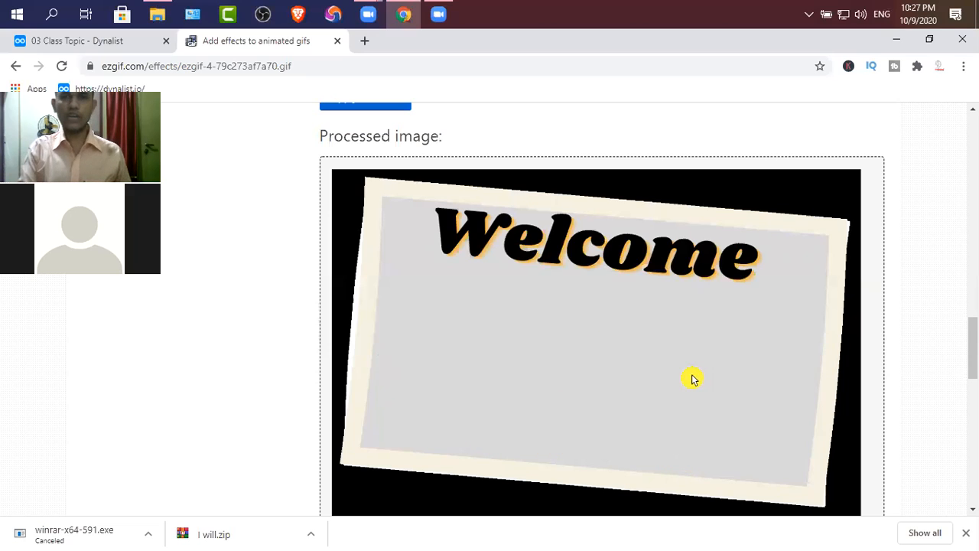
pyautogui.scroll(5, 691, 378)
pyautogui.scroll(5, 673, 386)
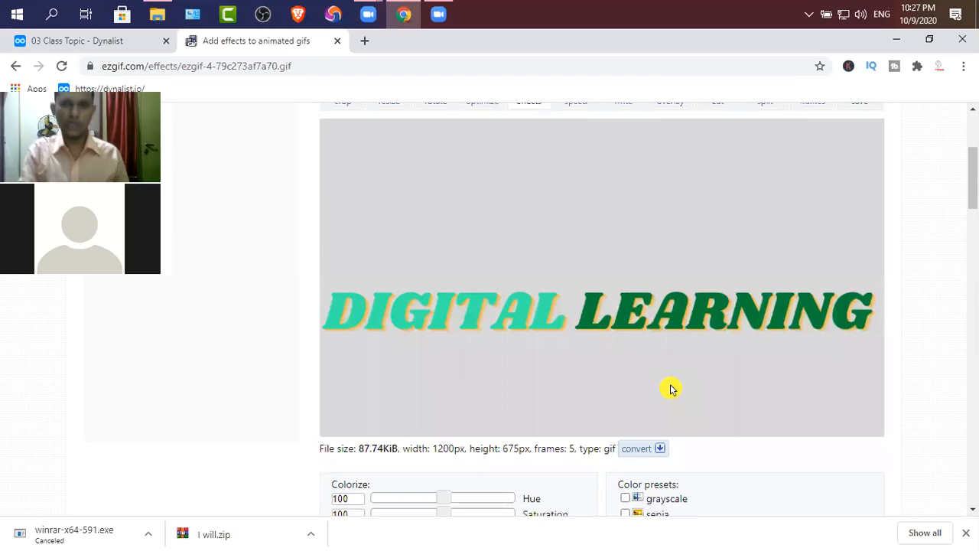
pyautogui.scroll(3, 669, 390)
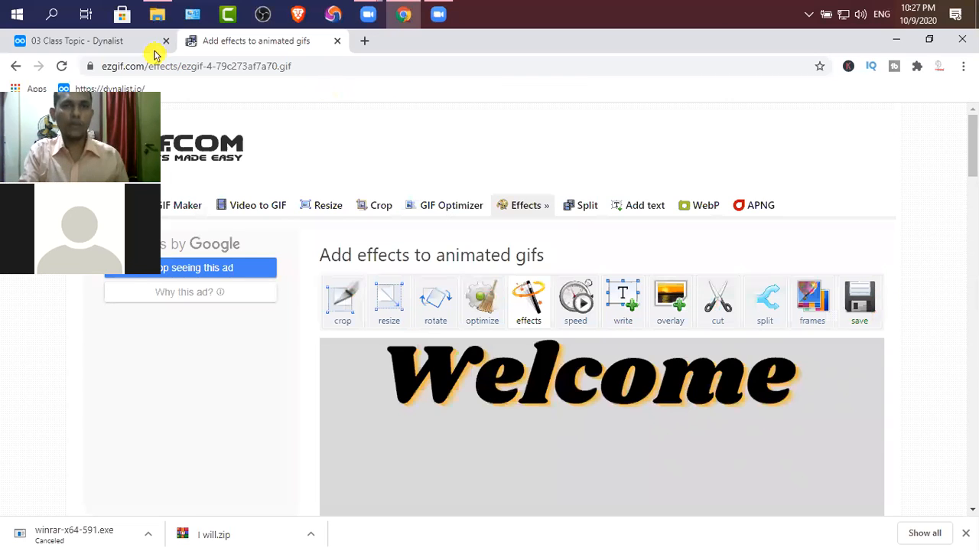
pyautogui.click(114, 42)
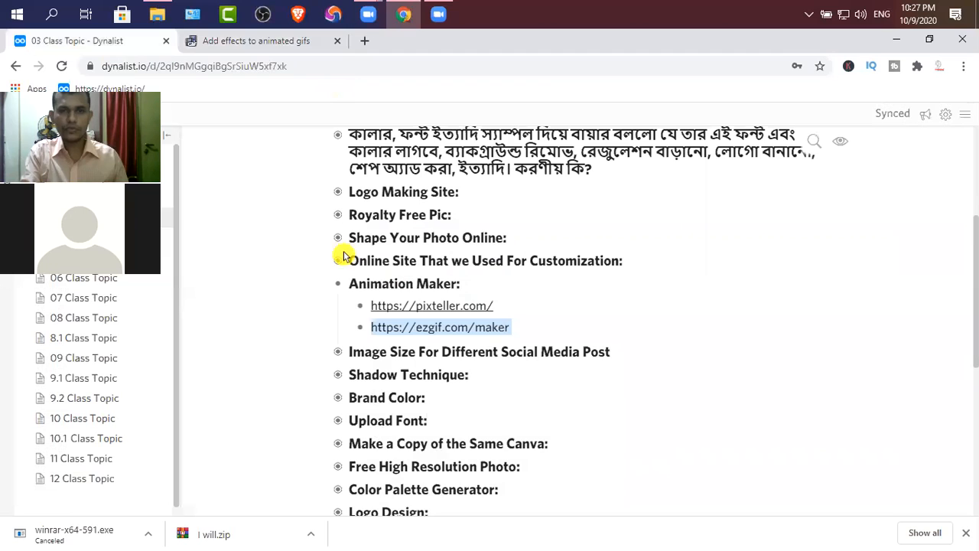
pyautogui.scroll(-1, 342, 237)
pyautogui.click(339, 212)
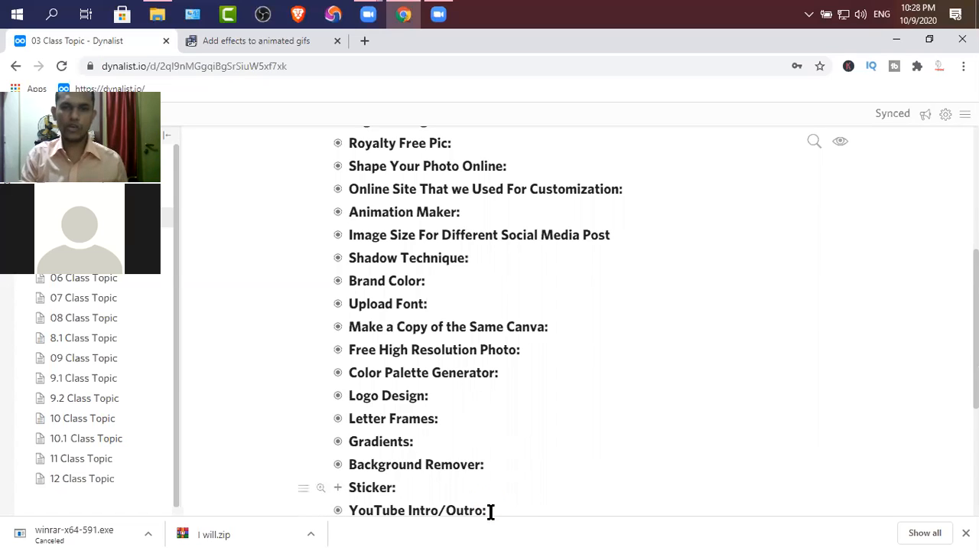
# - Highlight the outline topics from Shadow Technique to YouTube Intro/Outro, then clear the selection
pyautogui.moveTo(491, 512); pyautogui.dragTo(352, 219)
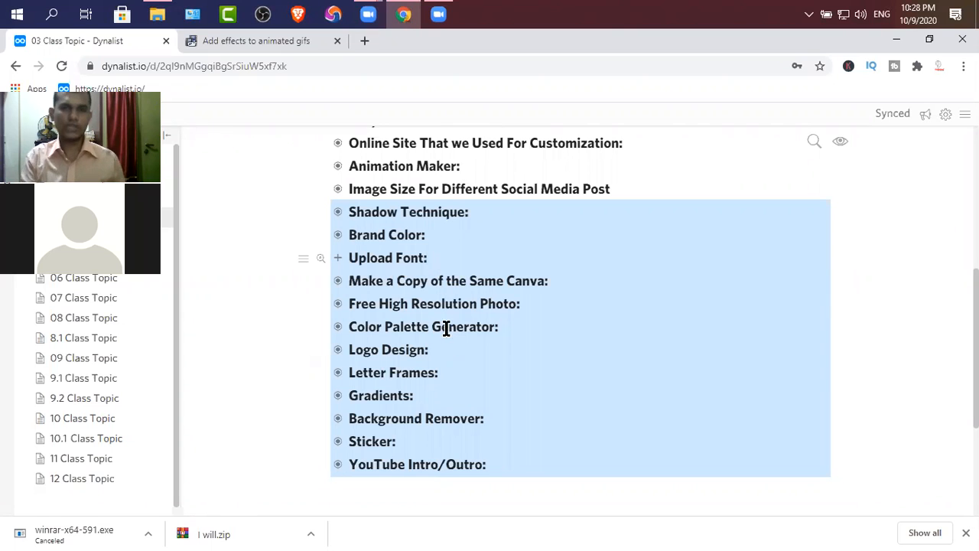
pyautogui.click(445, 327)
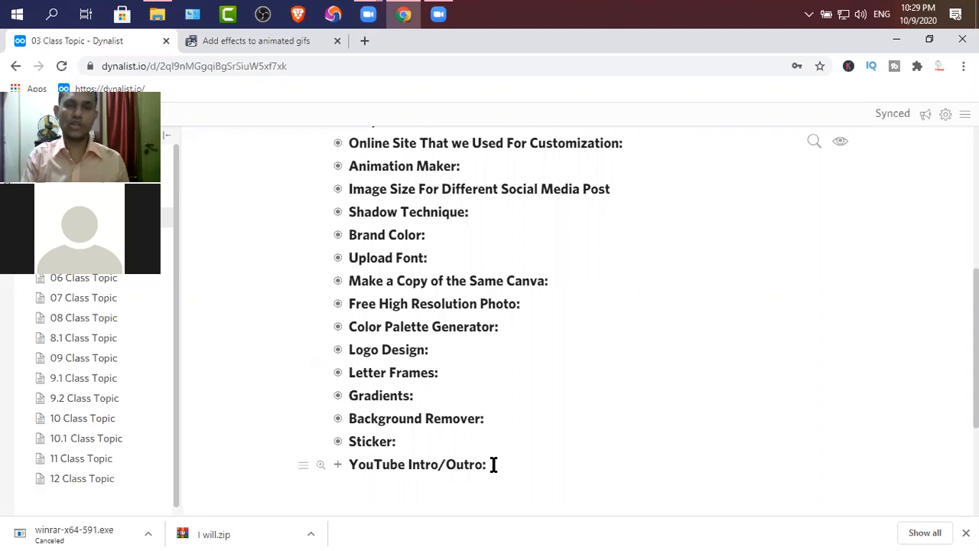
pyautogui.click(493, 464)
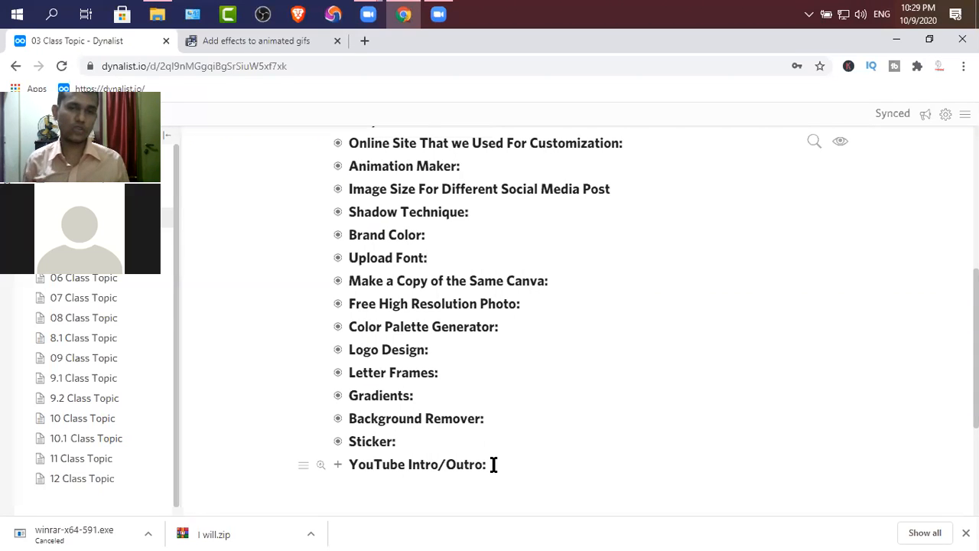